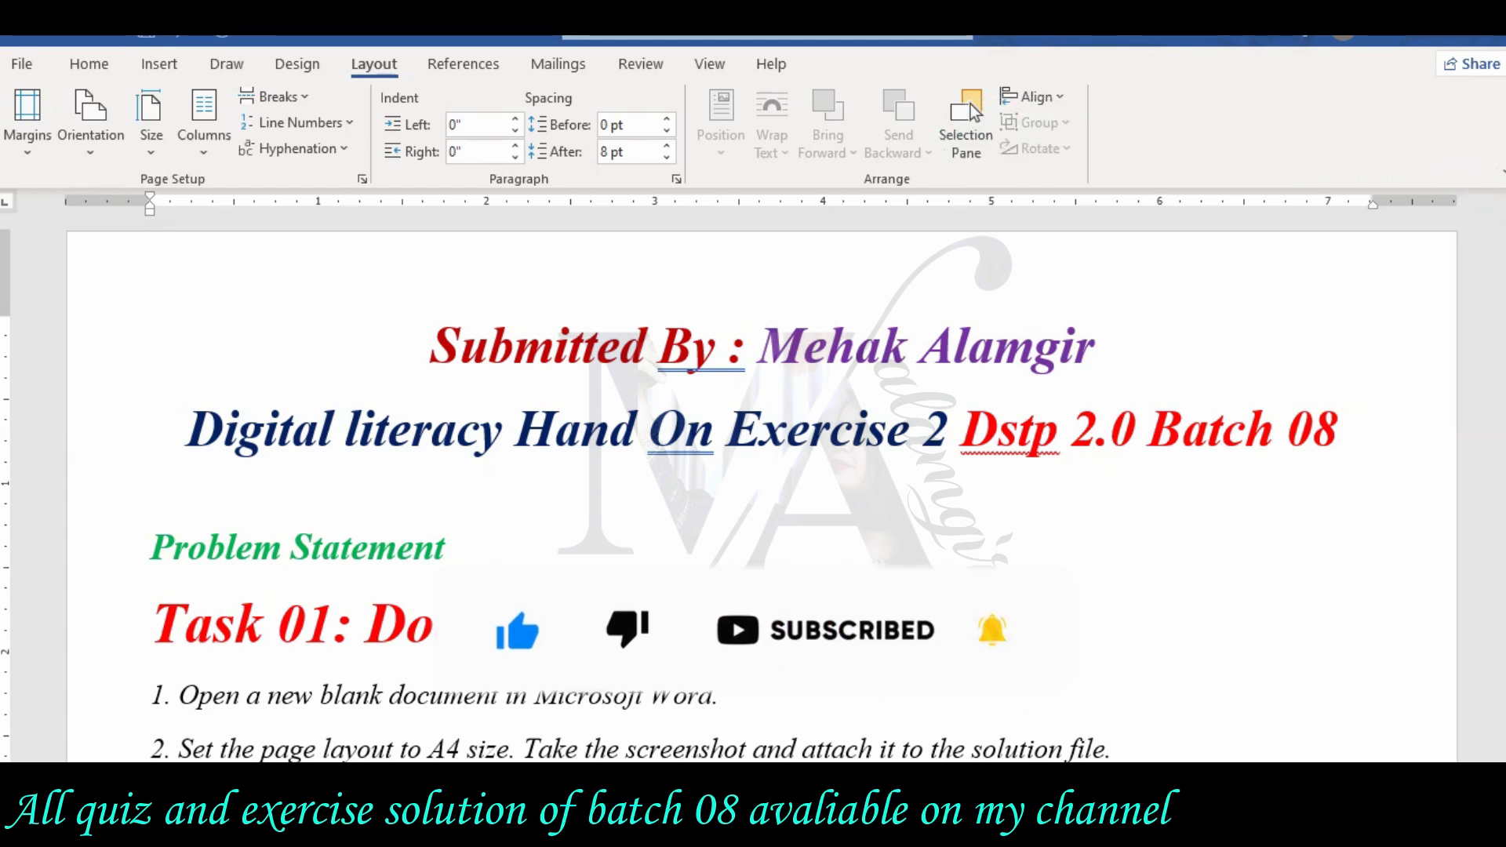
# Read the Task 01 instructions in the exercise document, then open Word and create a new blank document
pyautogui.scroll(-1, 753, 487)
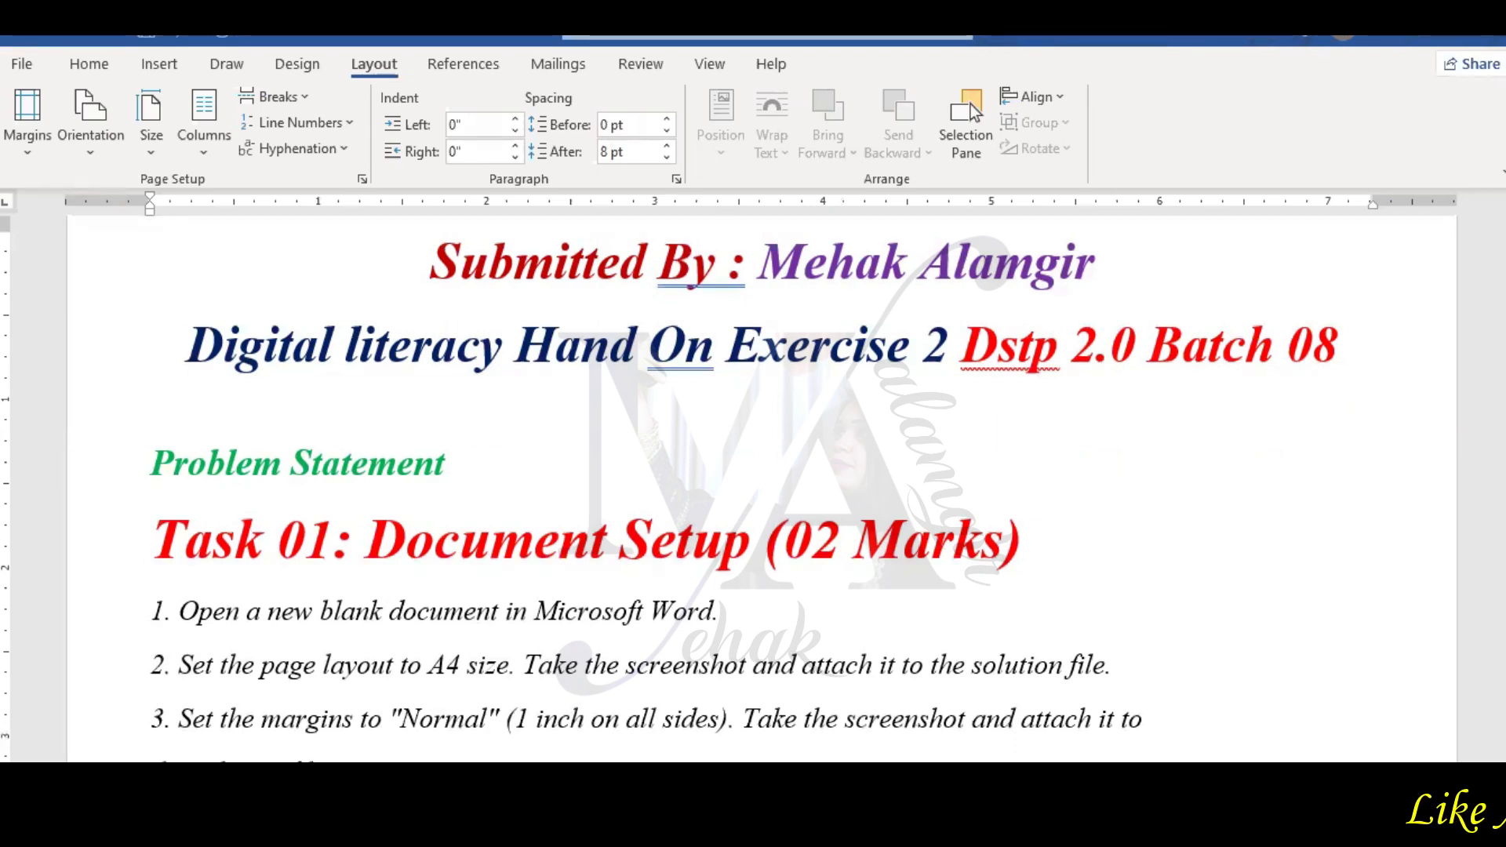
pyautogui.scroll(-1, 761, 486)
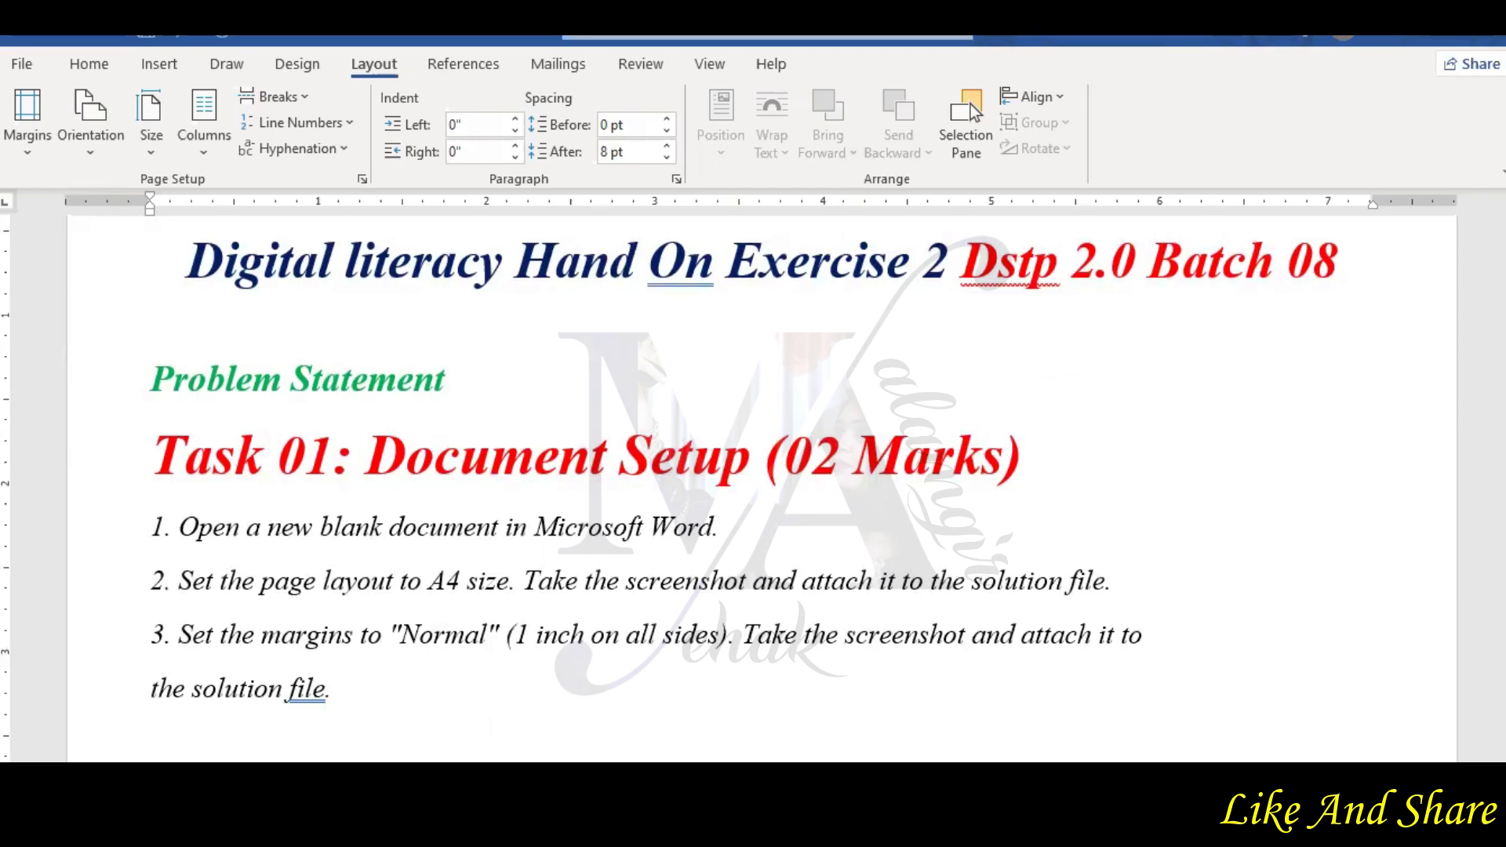
pyautogui.press('super')
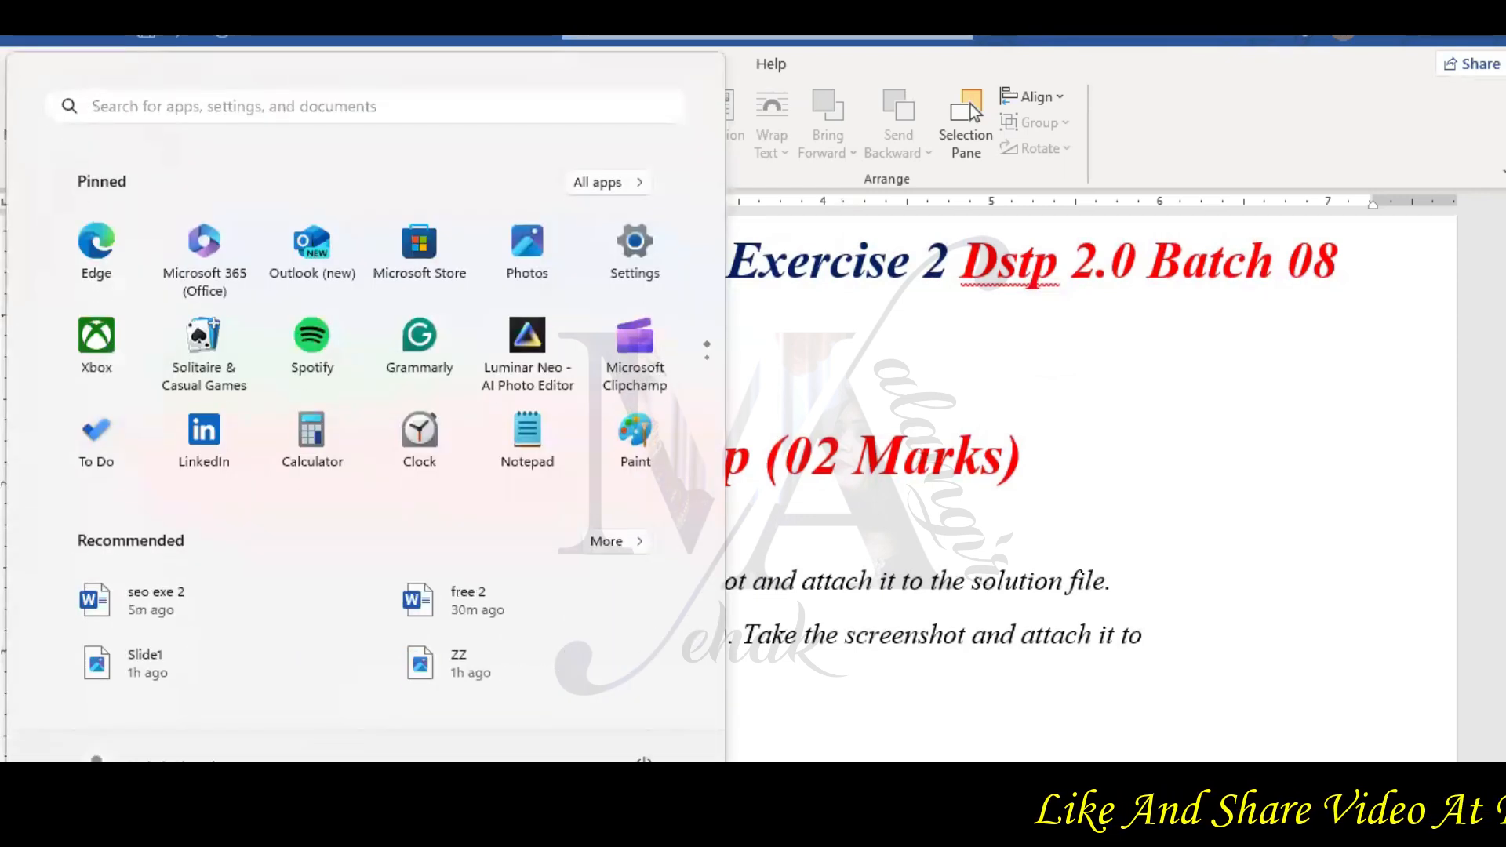
pyautogui.write('word')
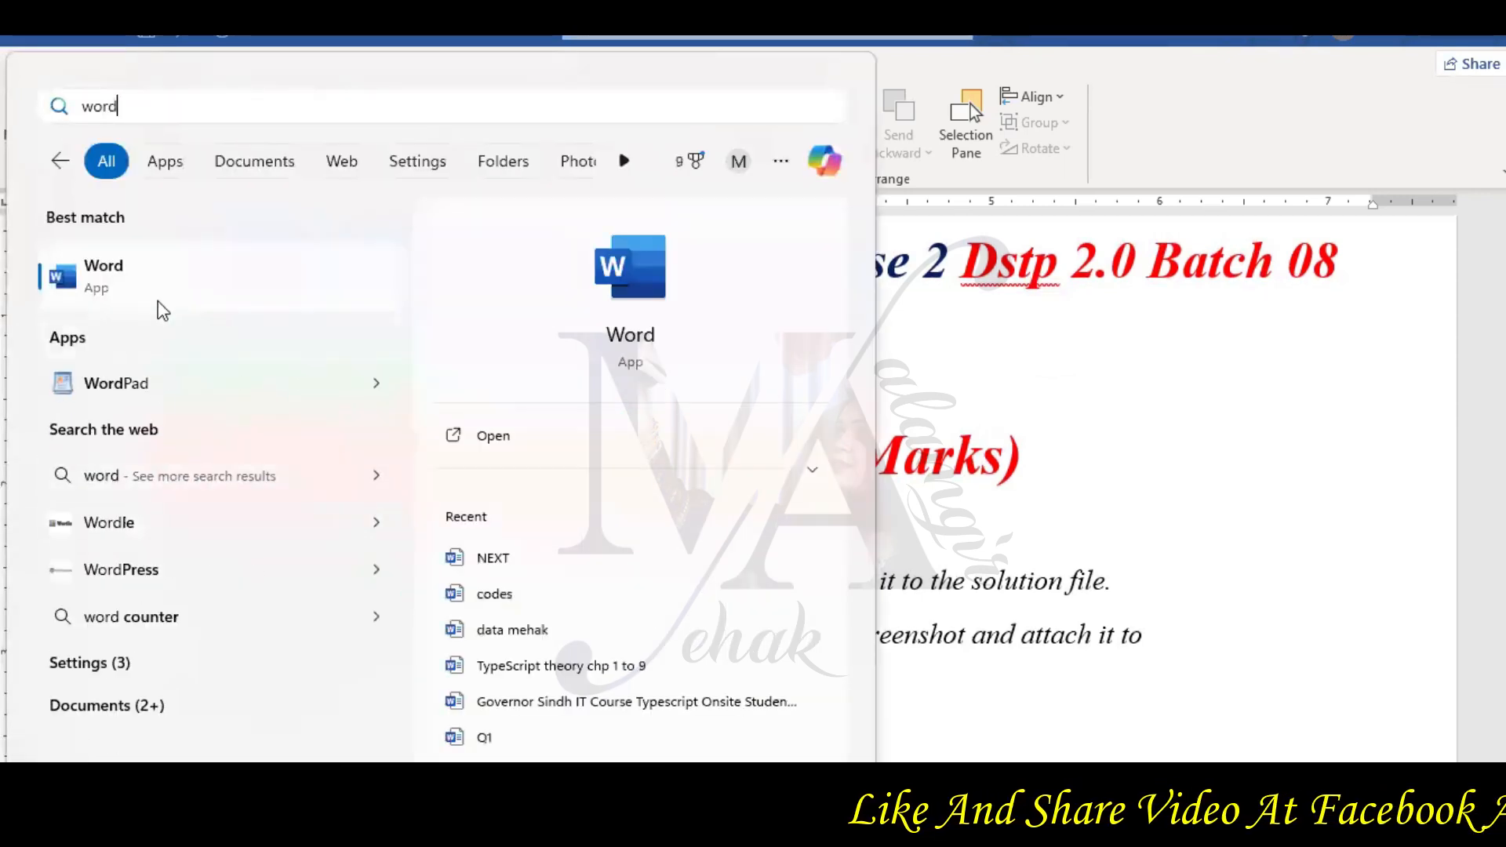
pyautogui.click(176, 302)
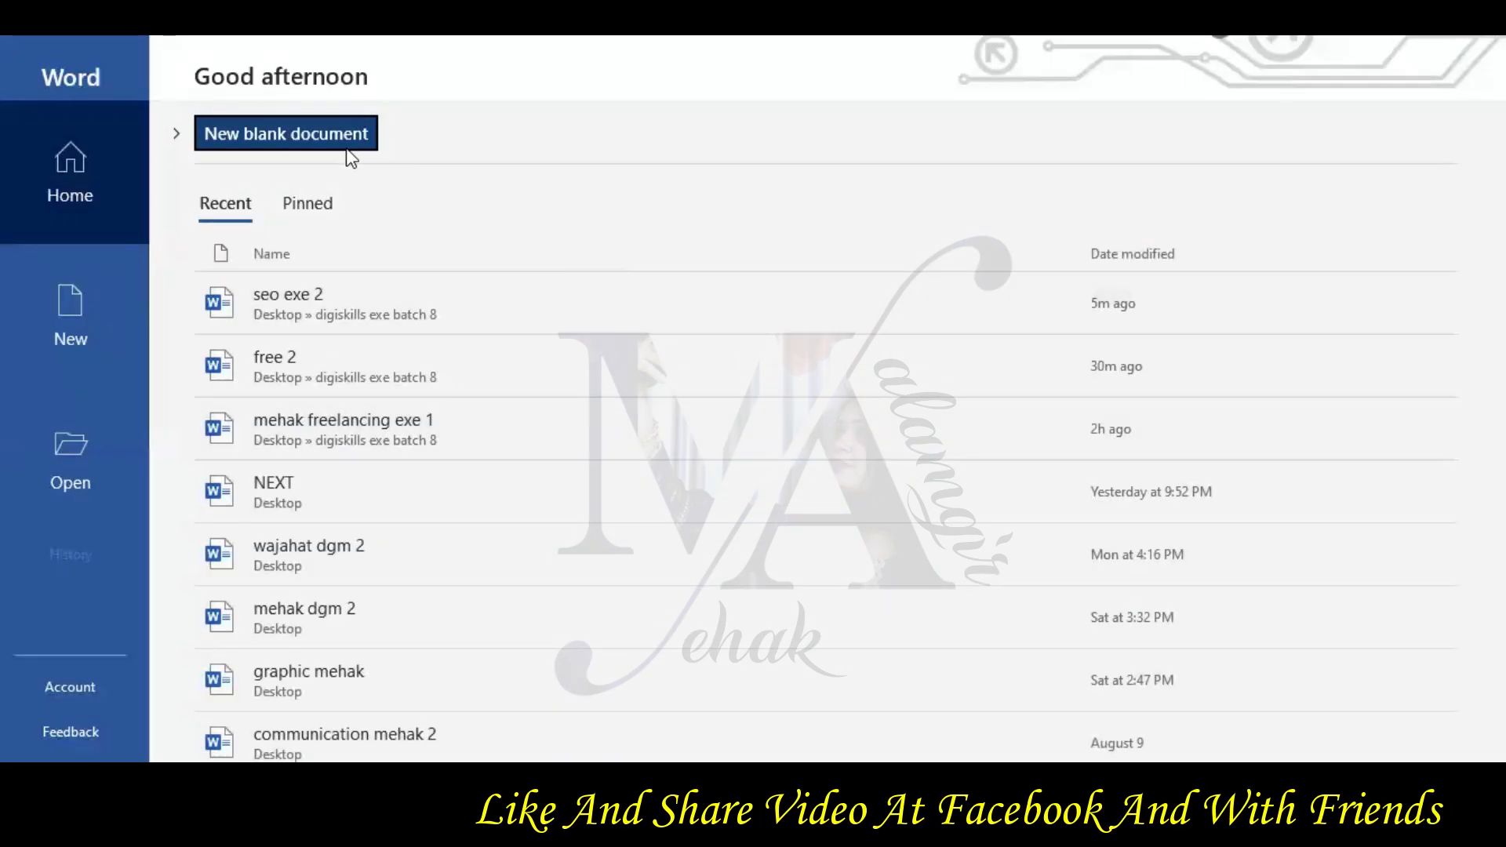
pyautogui.click(359, 150)
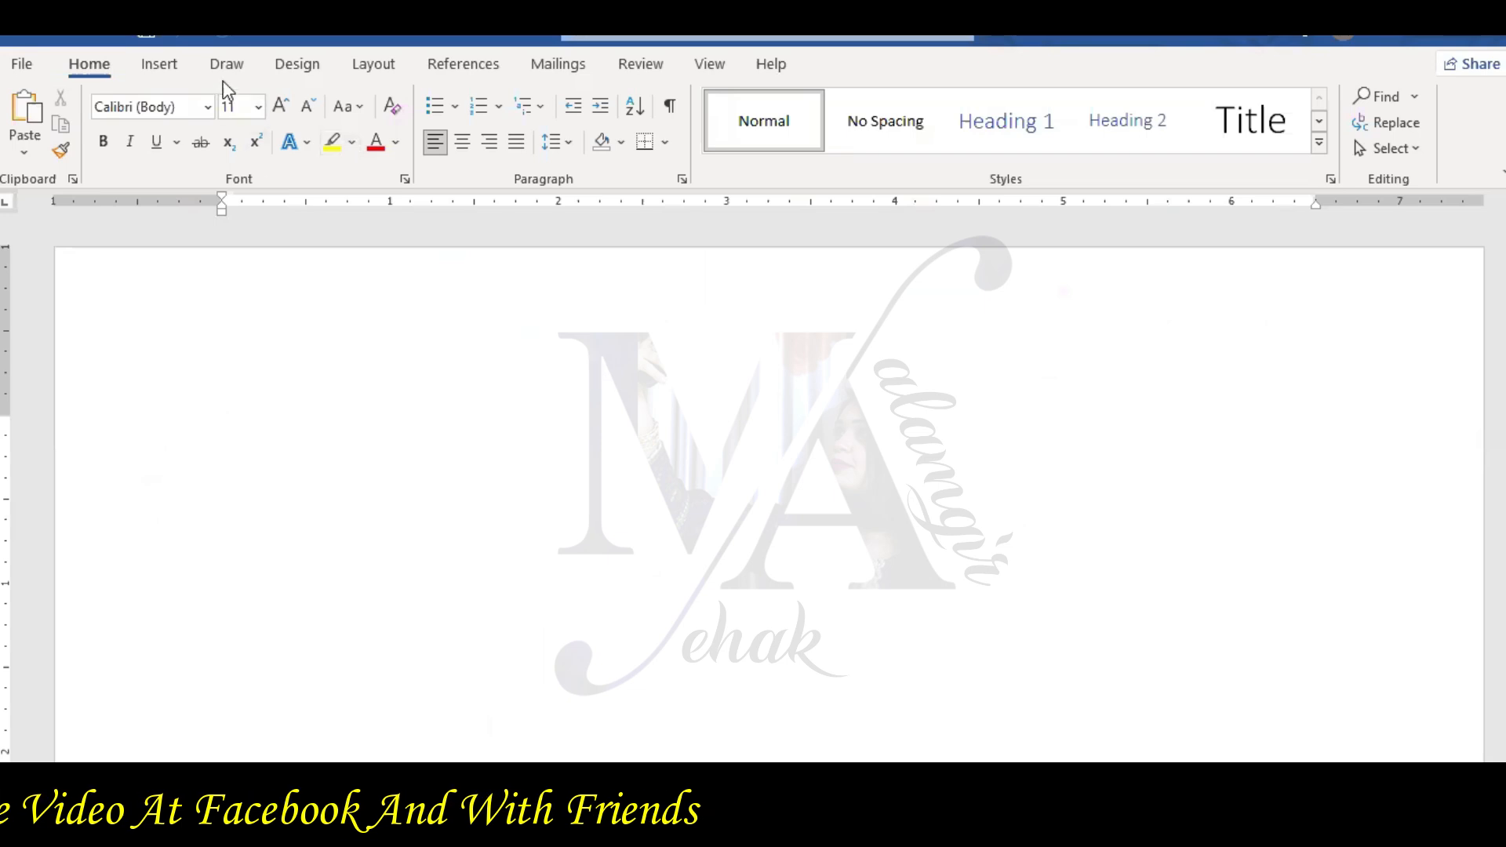
# Set the new document's page size to A4 and its margins to Normal, following the Task 01 instructions
pyautogui.click(373, 75)
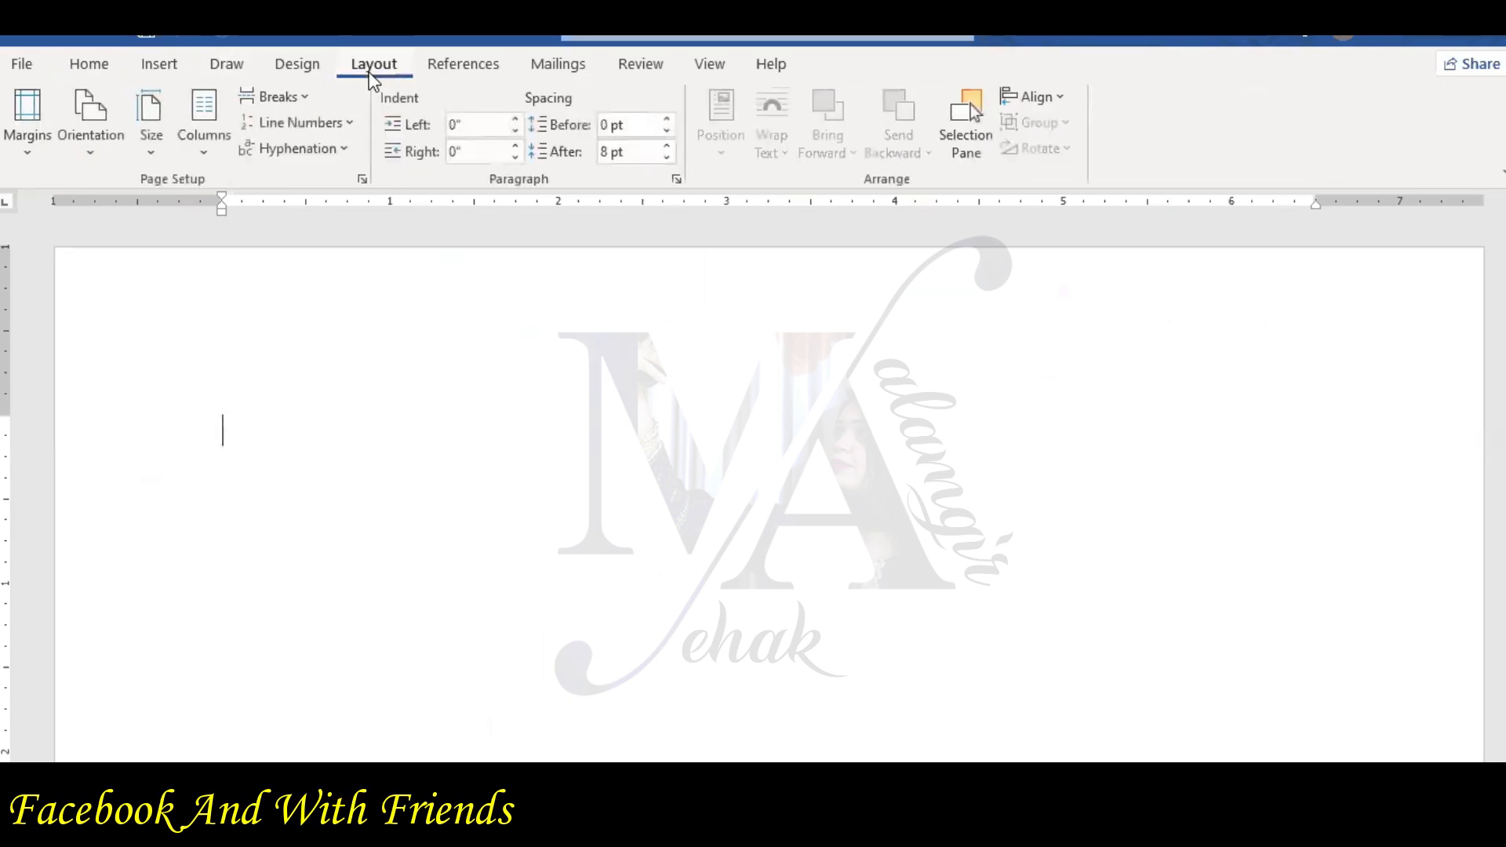
pyautogui.moveTo(475, 820)
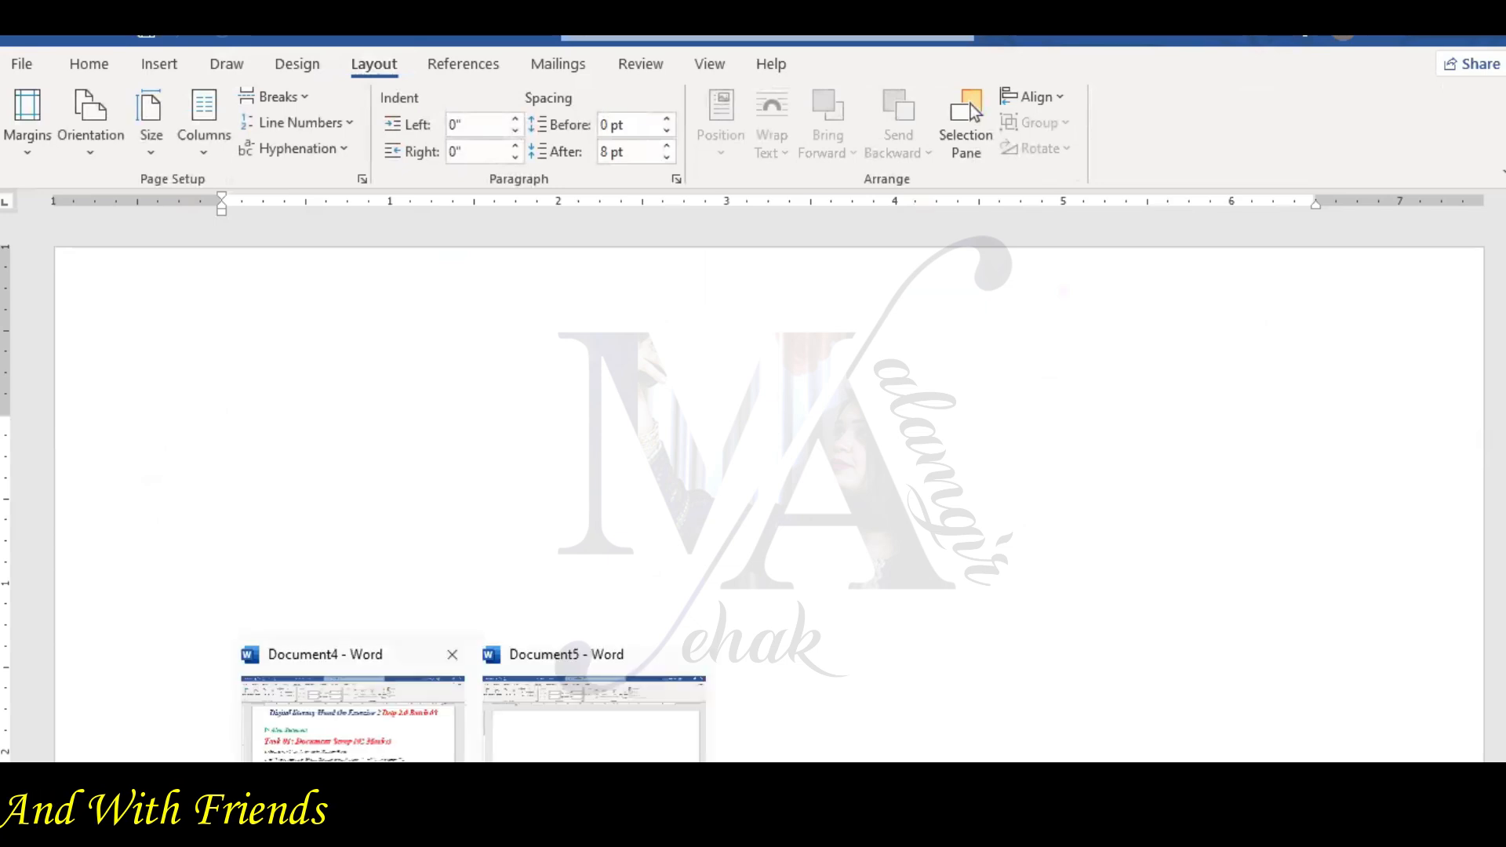
pyautogui.click(354, 749)
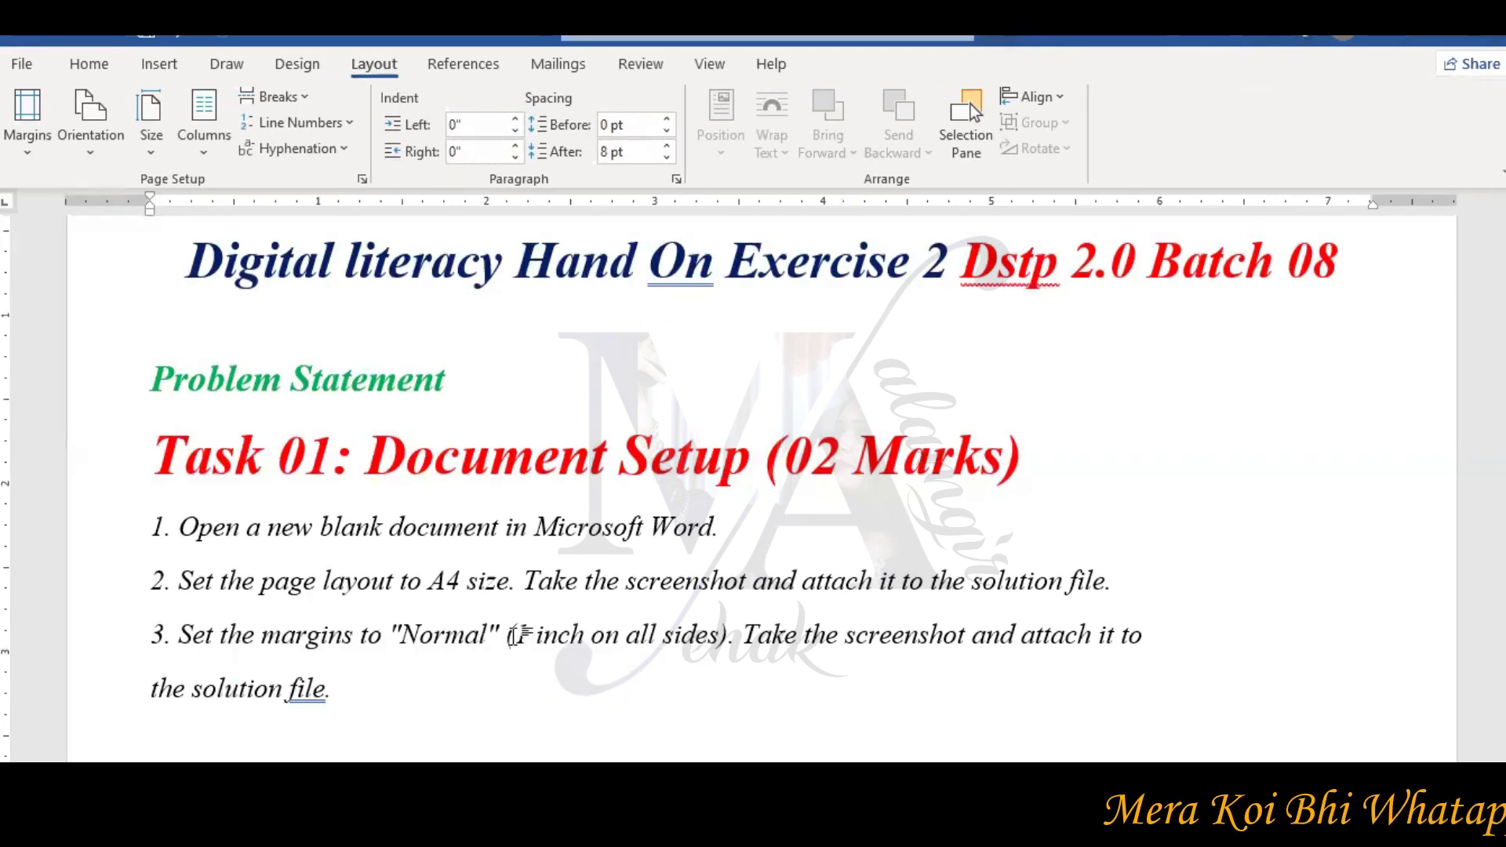
pyautogui.hotkey('alt', 'Tab')
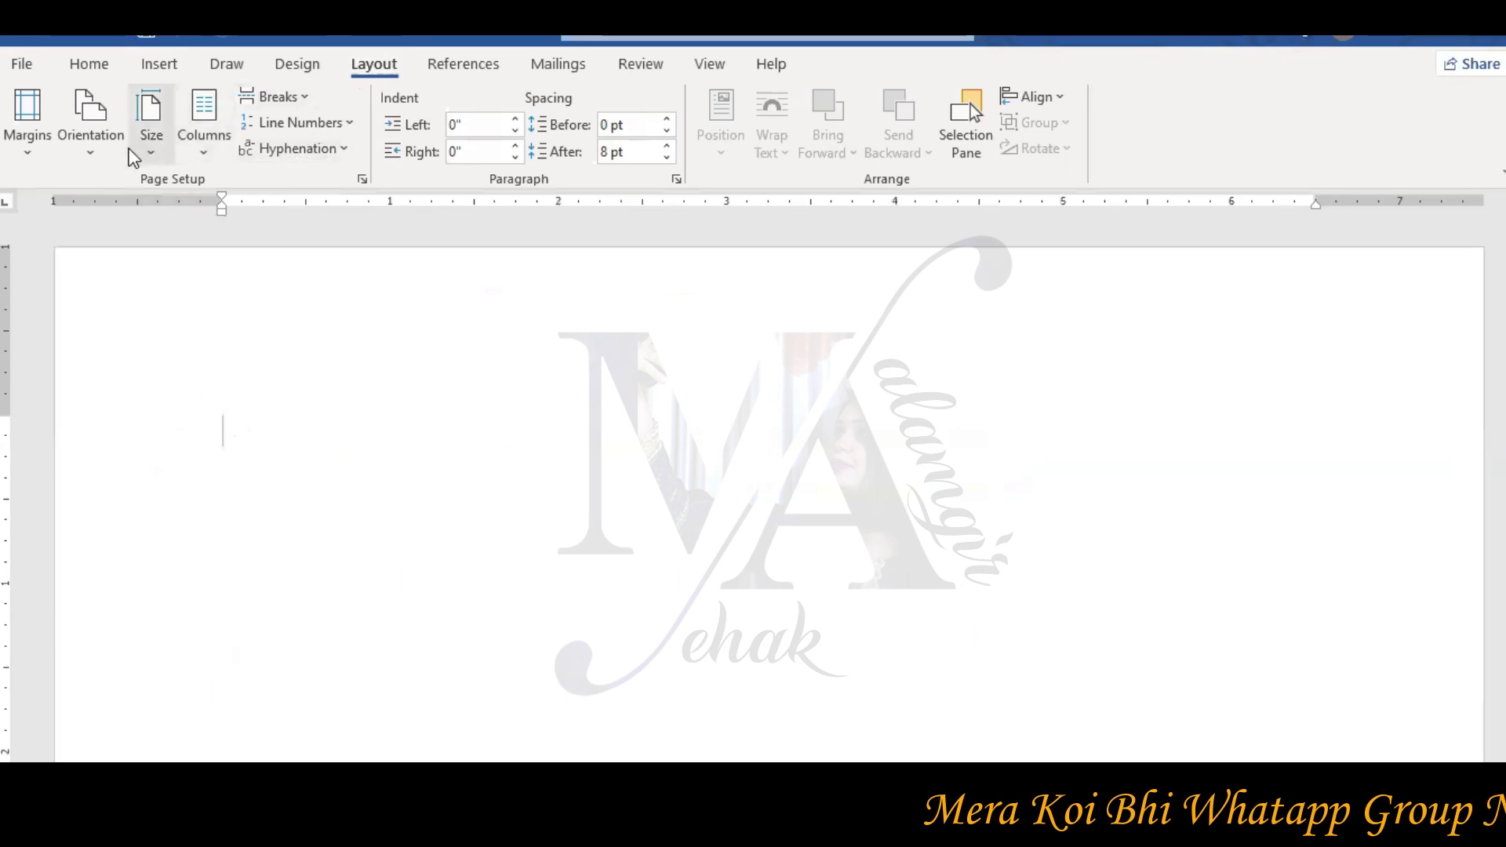
pyautogui.click(147, 141)
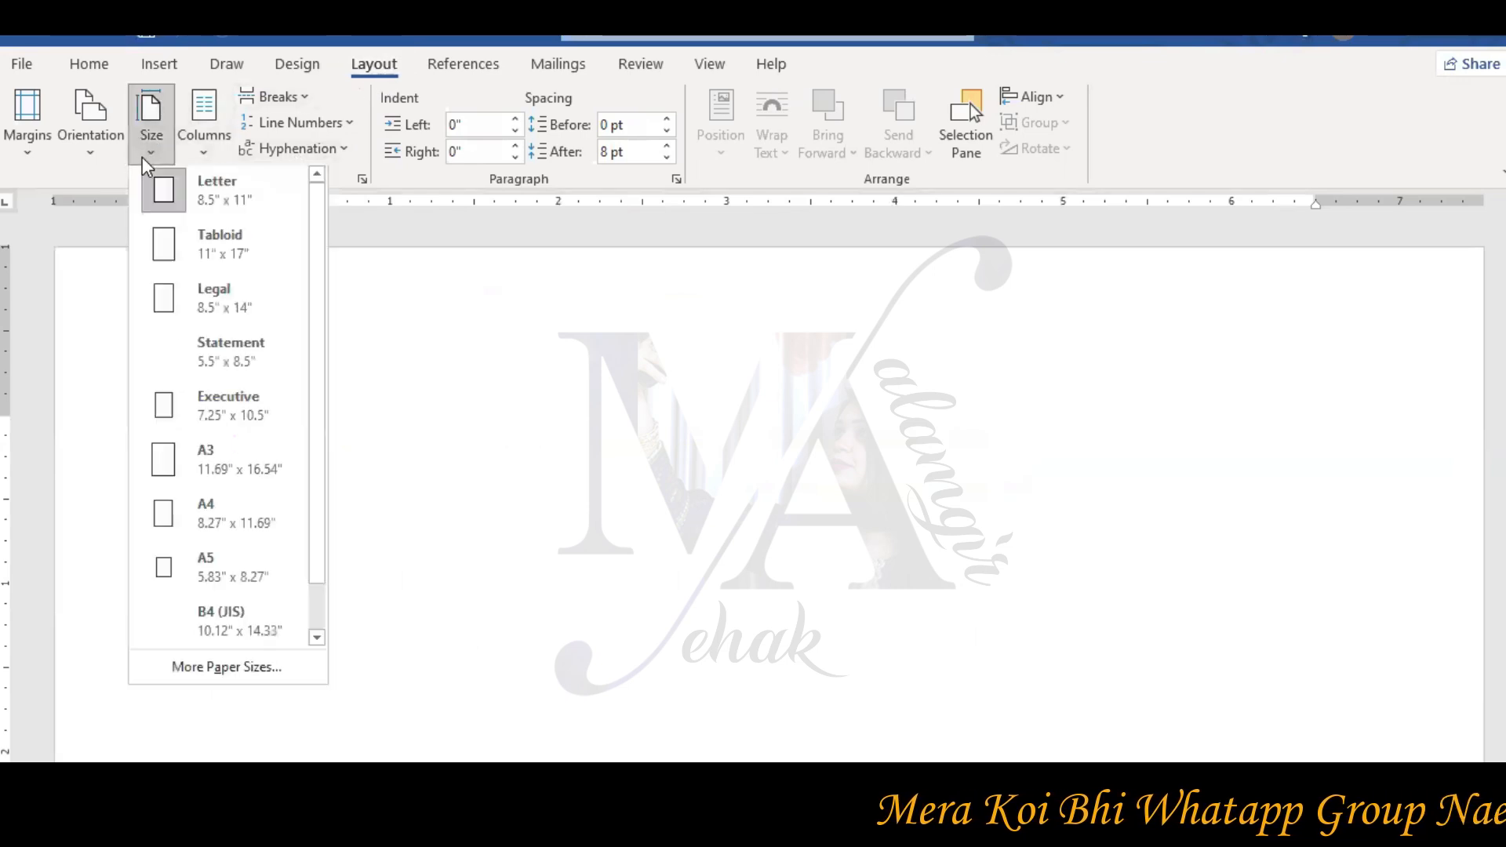
pyautogui.click(213, 524)
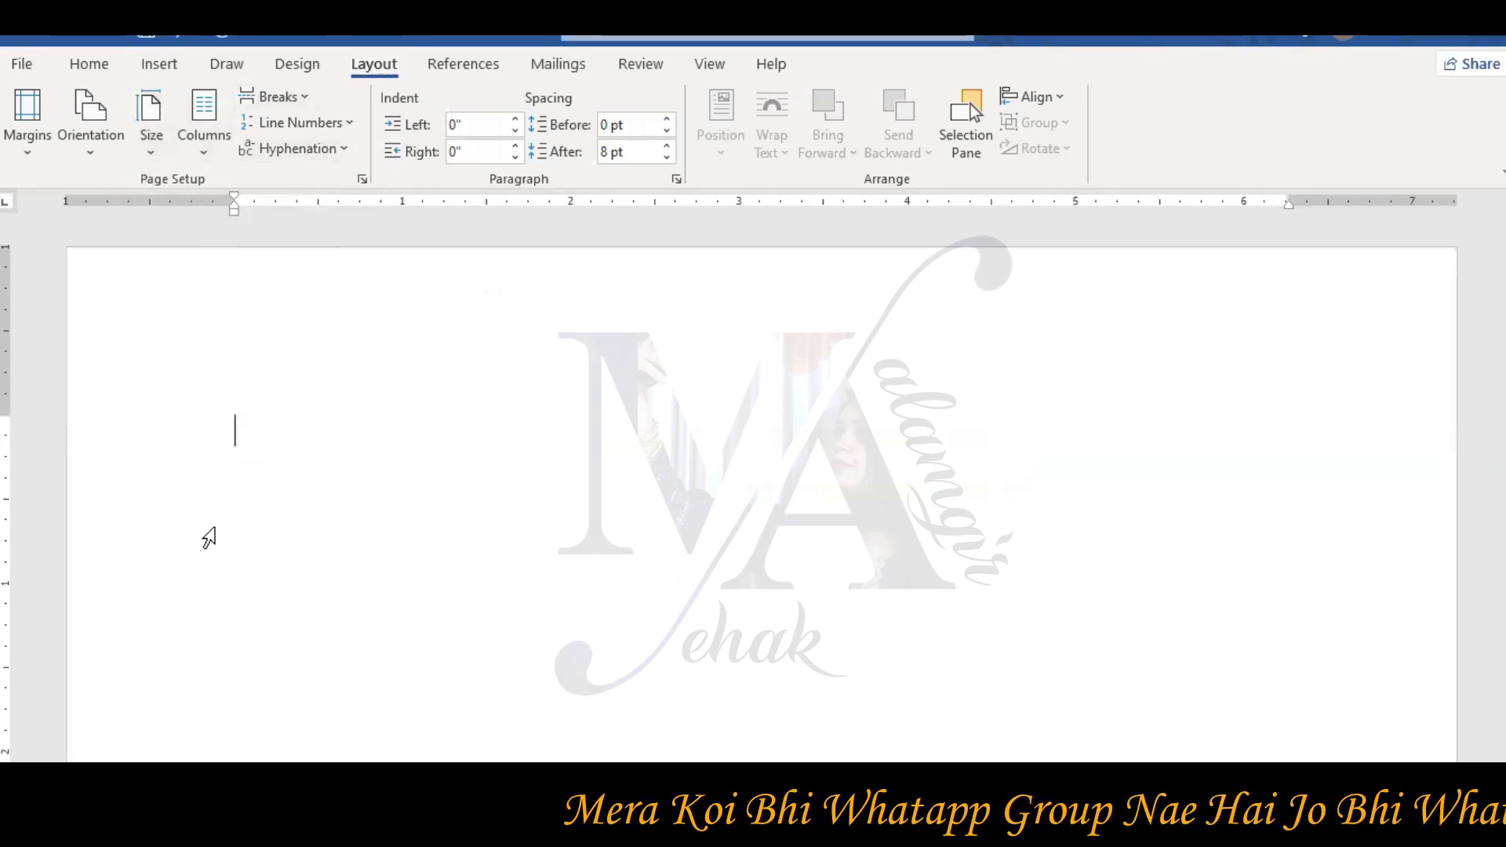
pyautogui.click(46, 152)
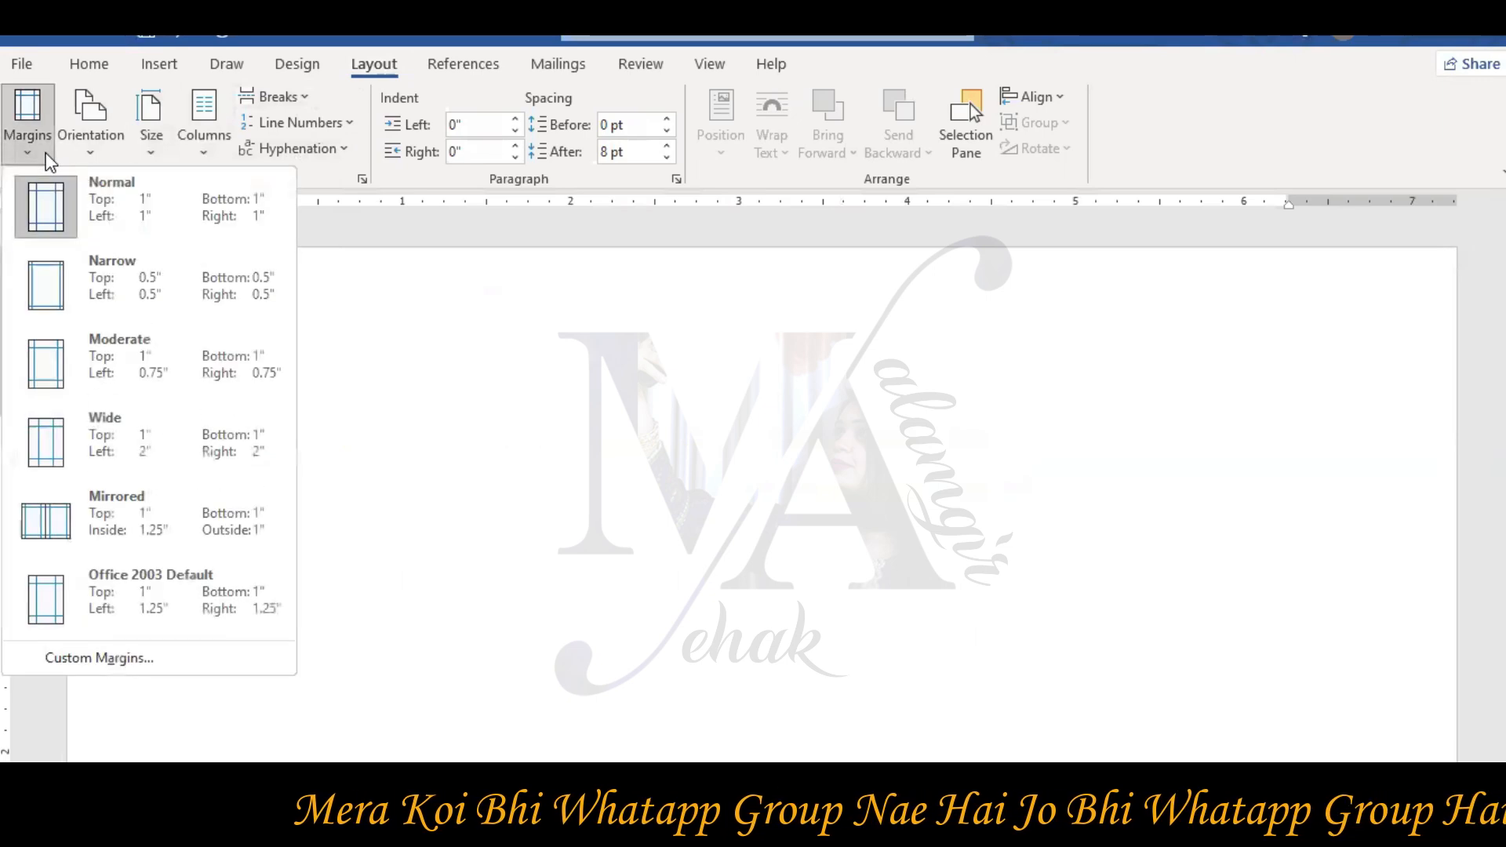
pyautogui.click(47, 236)
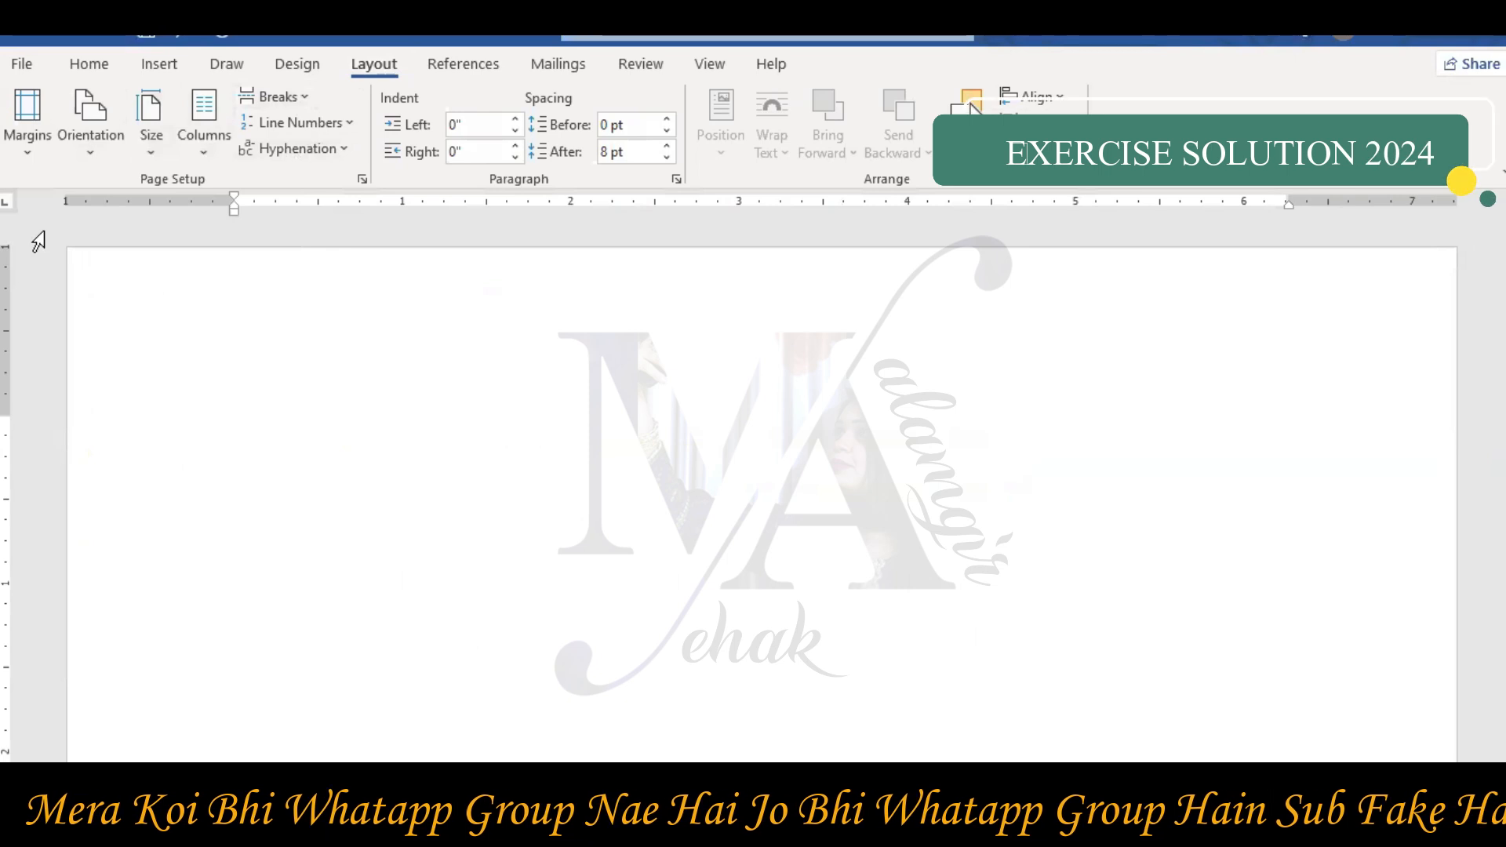
# Capture a screenshot of the blank A4 document together with its page layout settings
pyautogui.click(149, 145)
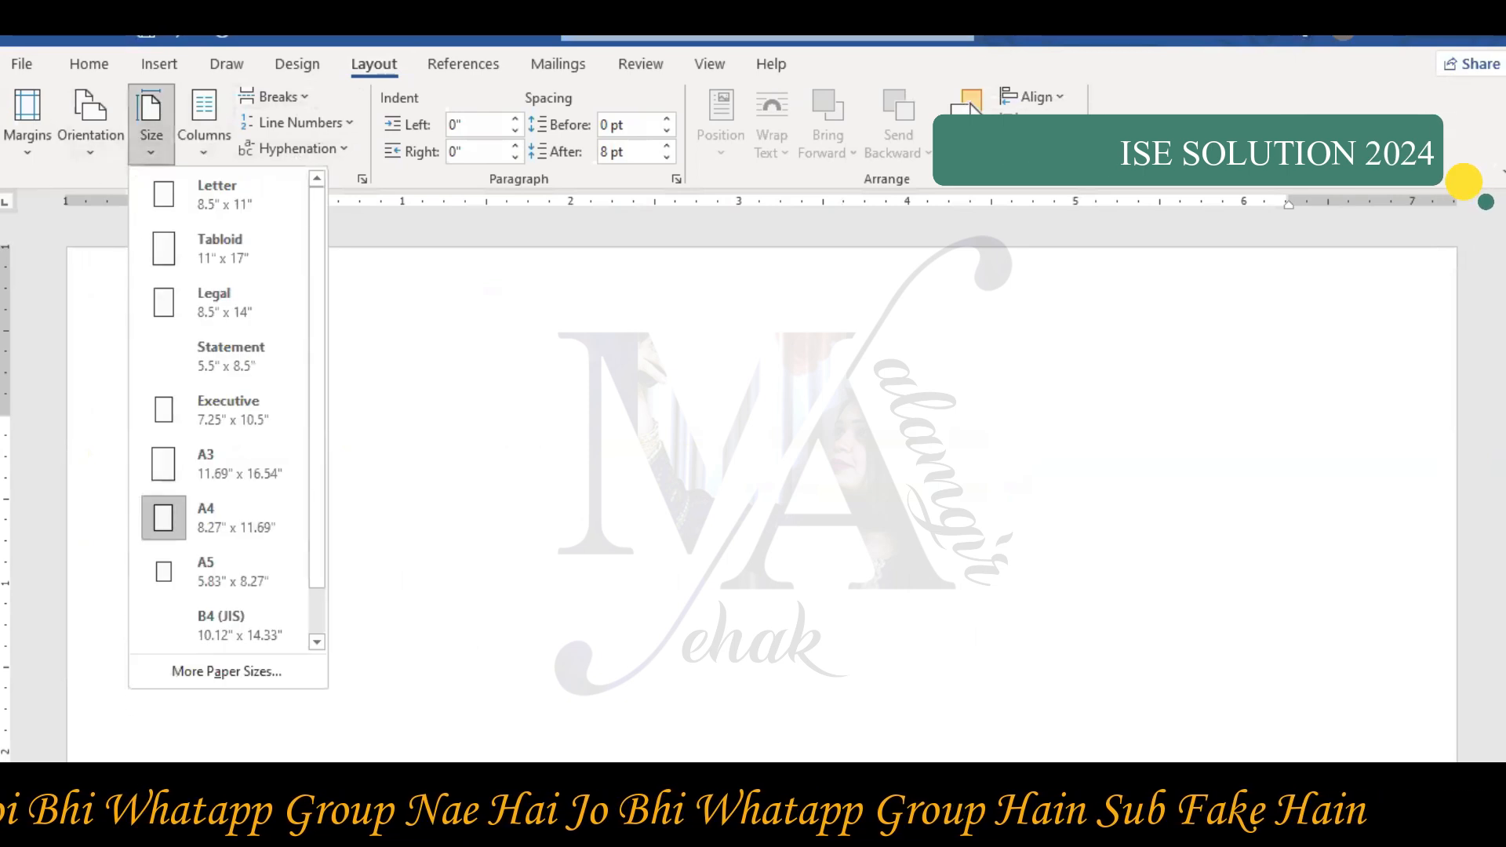
pyautogui.click(216, 824)
pyautogui.click(161, 247)
pyautogui.moveTo(4, 48); pyautogui.dragTo(1498, 697)
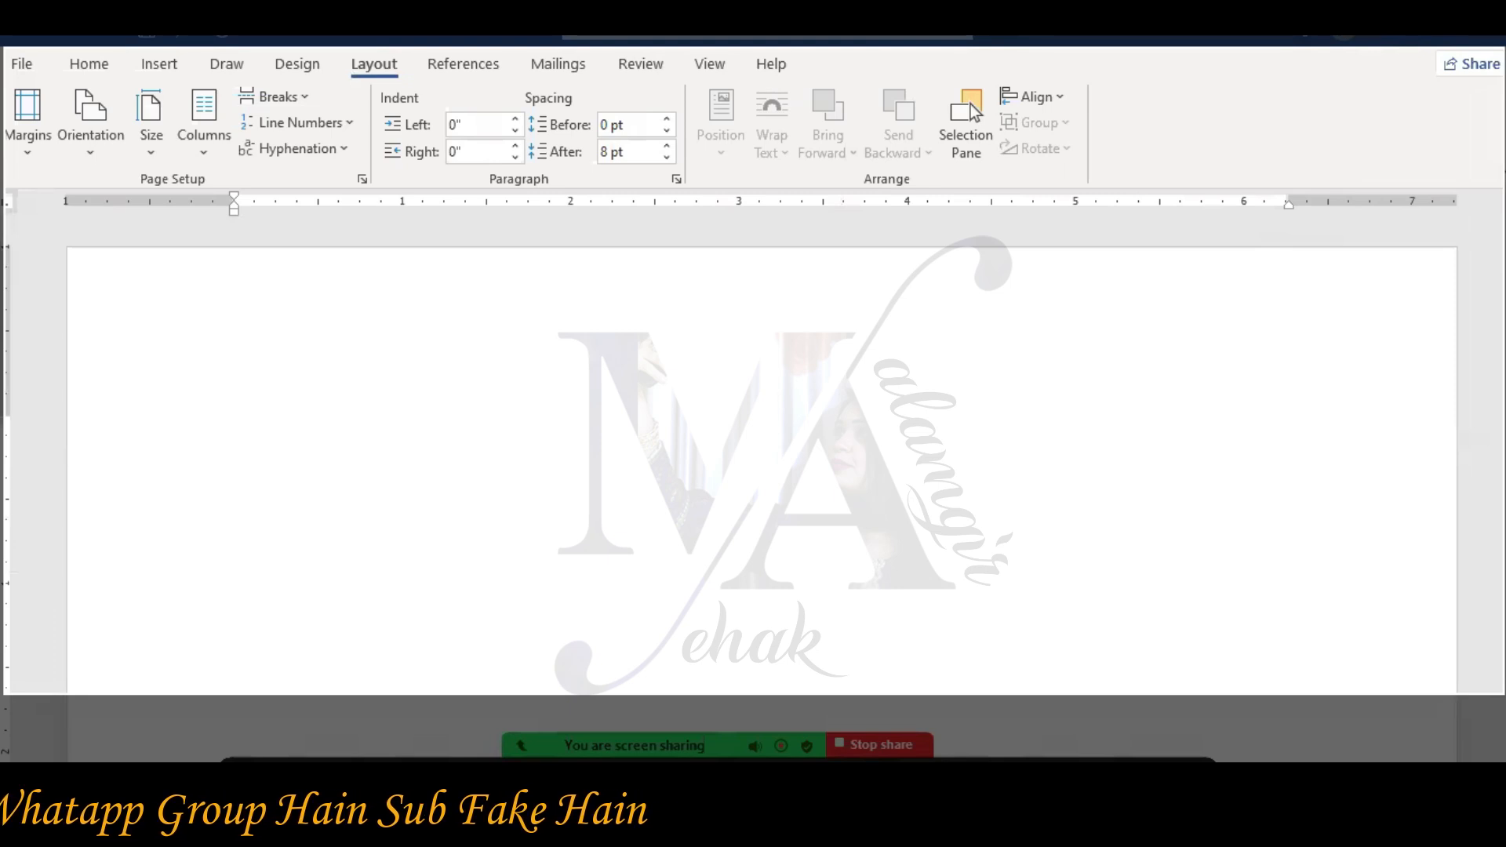
pyautogui.moveTo(1498, 695); pyautogui.dragTo(1498, 695)
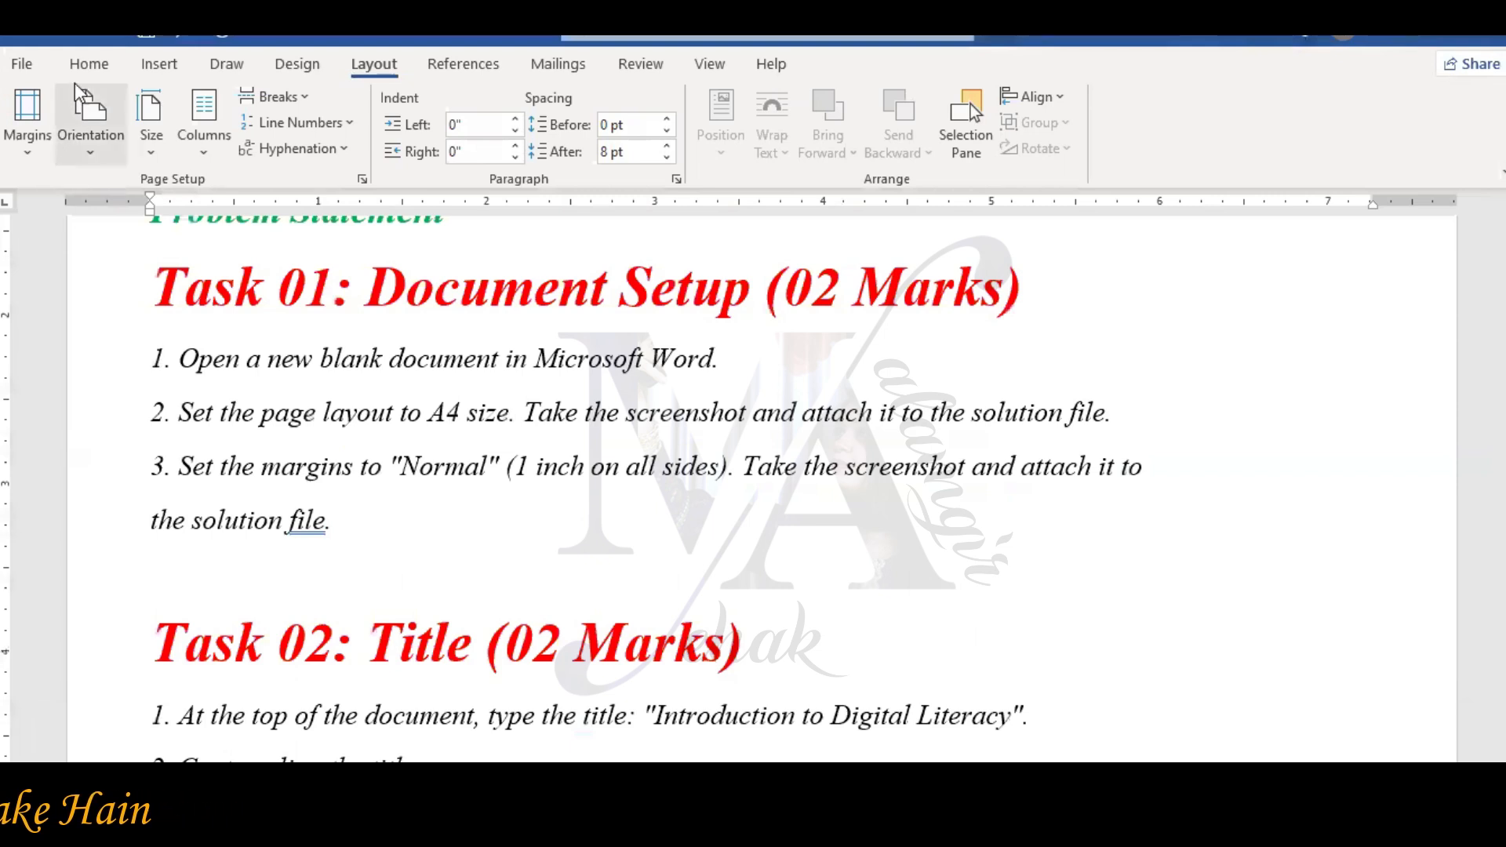
# Paste the screenshot below the Task 01 instructions in the exercise document
pyautogui.click(88, 63)
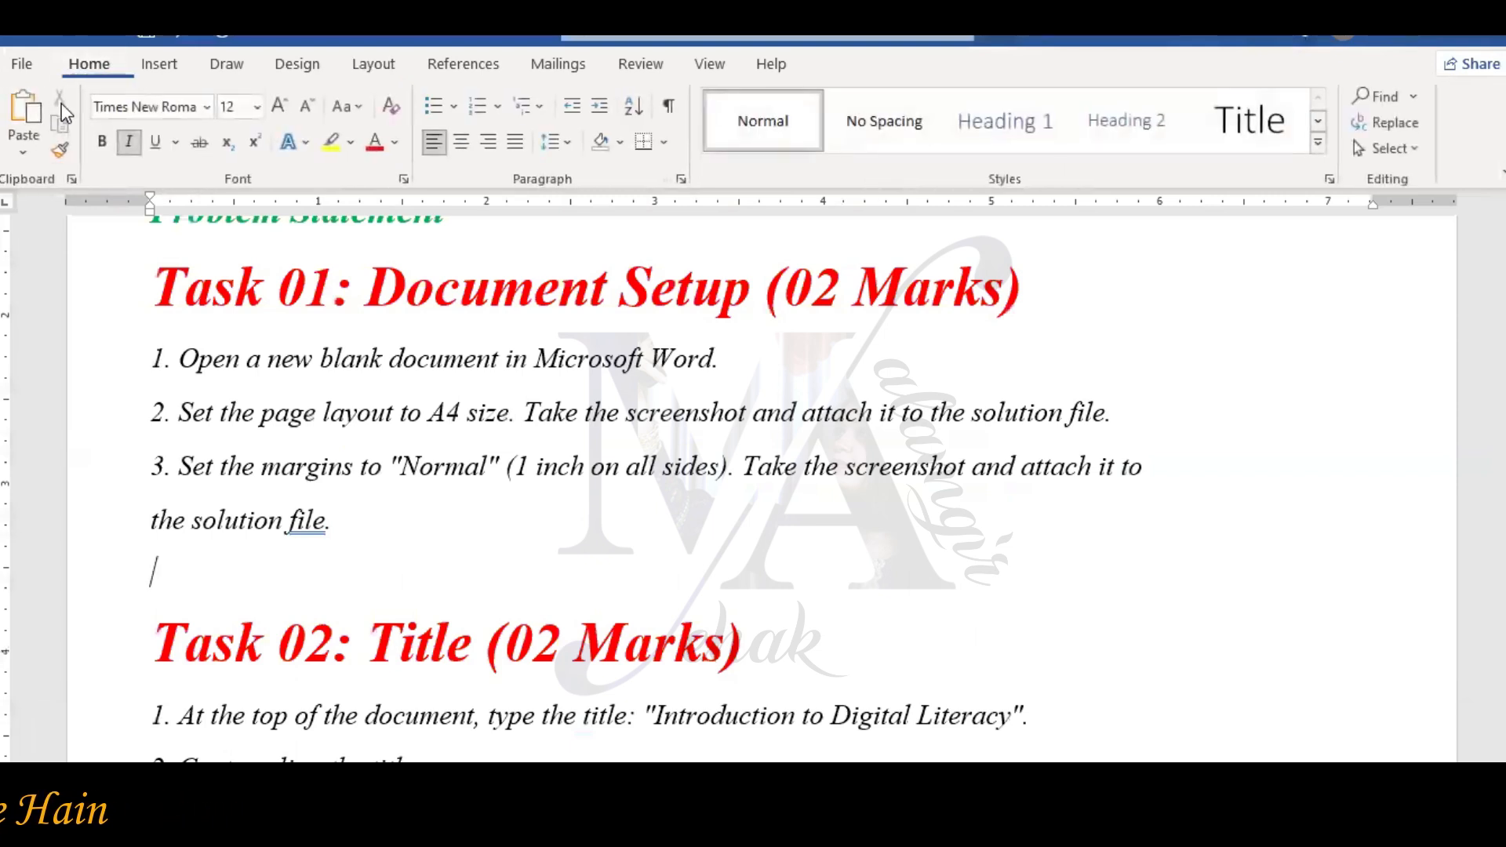
pyautogui.click(24, 113)
pyautogui.scroll(5, 1353, 616)
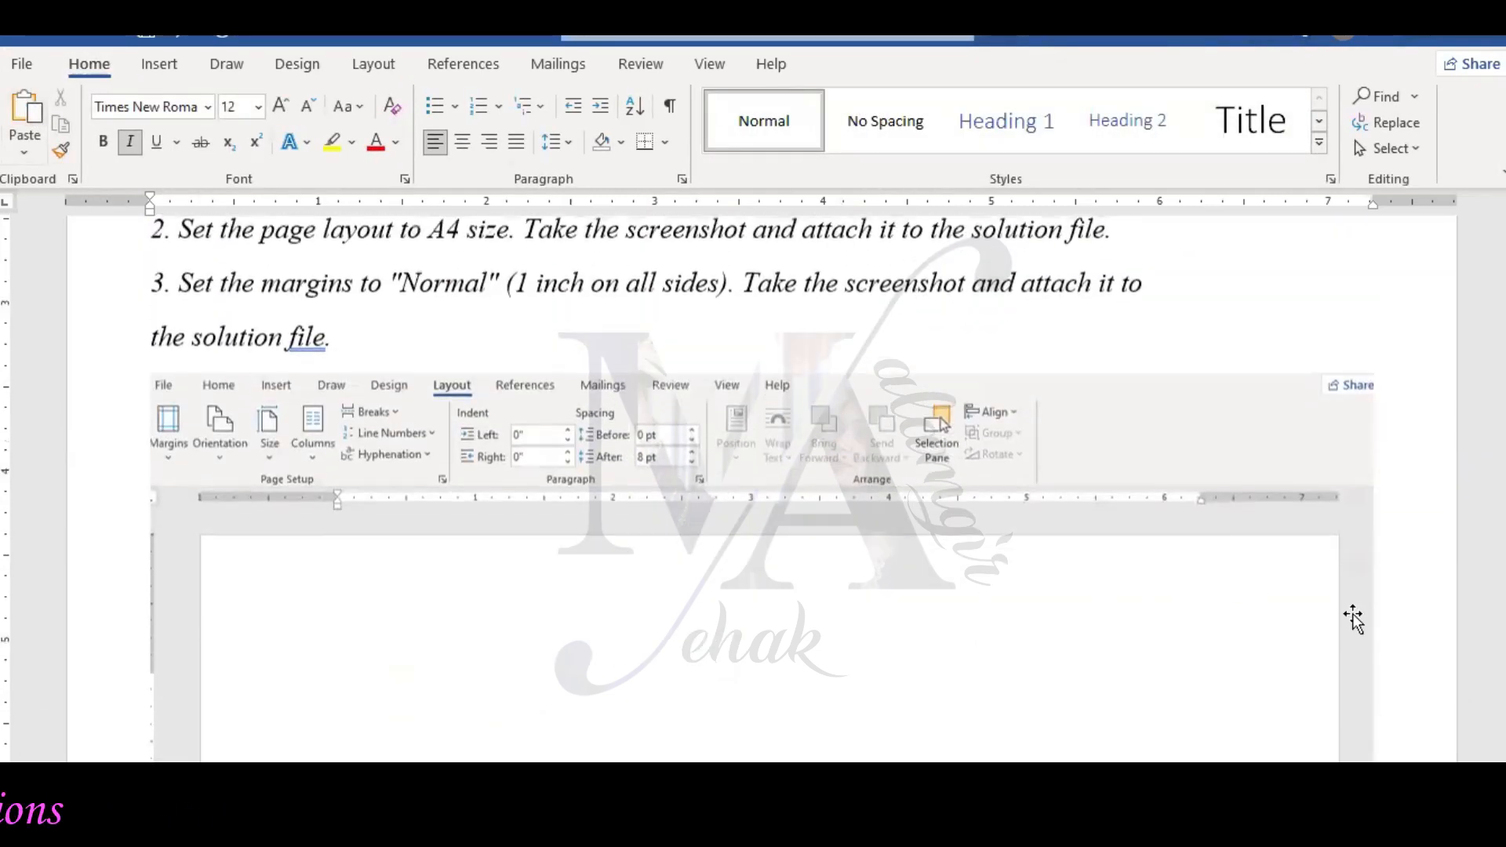
pyautogui.scroll(-5, 1353, 612)
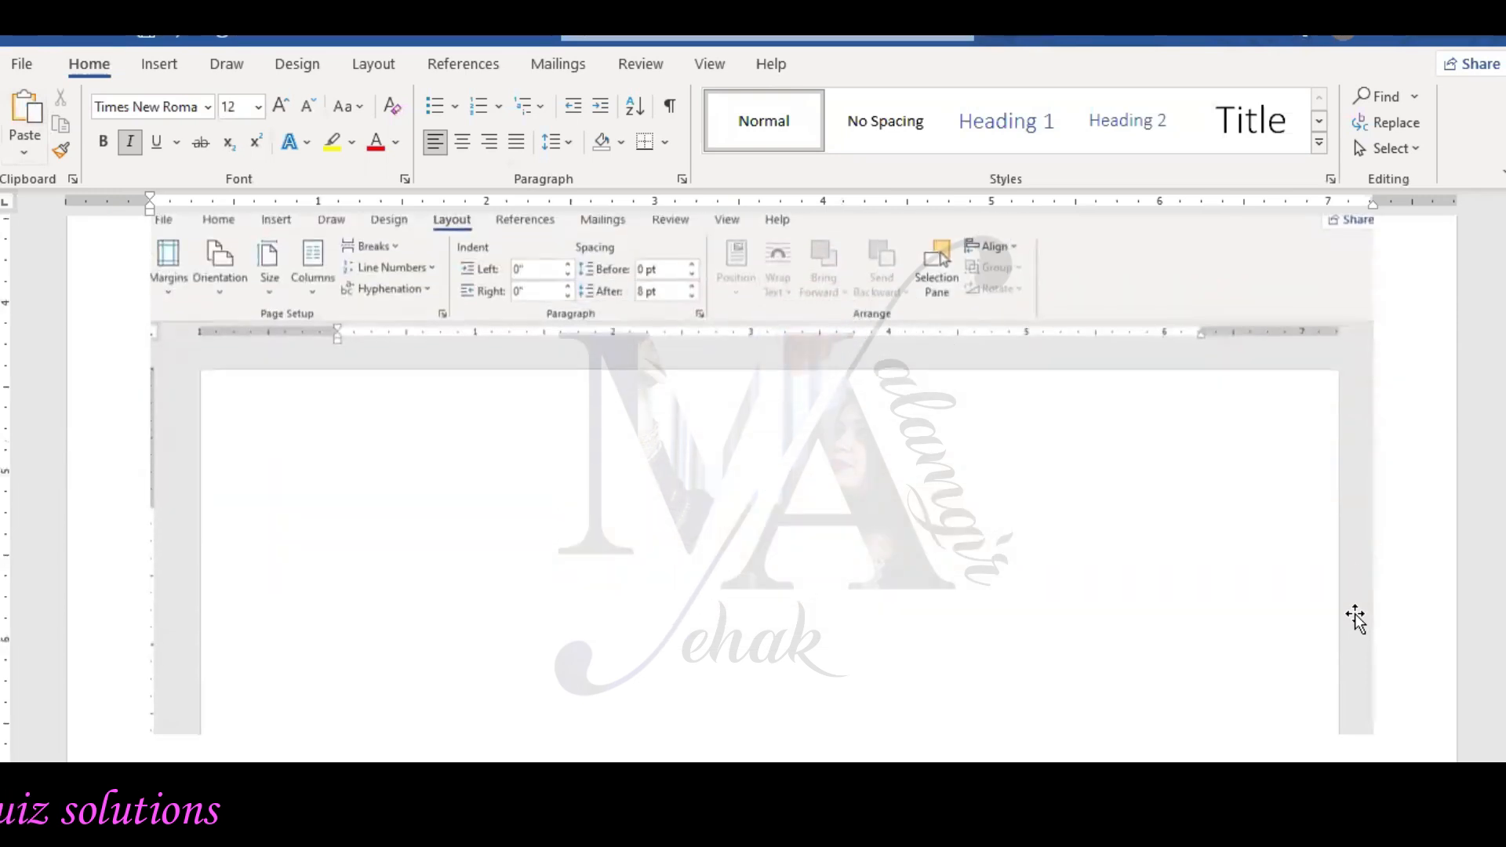
pyautogui.scroll(-2, 1365, 565)
pyautogui.scroll(5, 1405, 544)
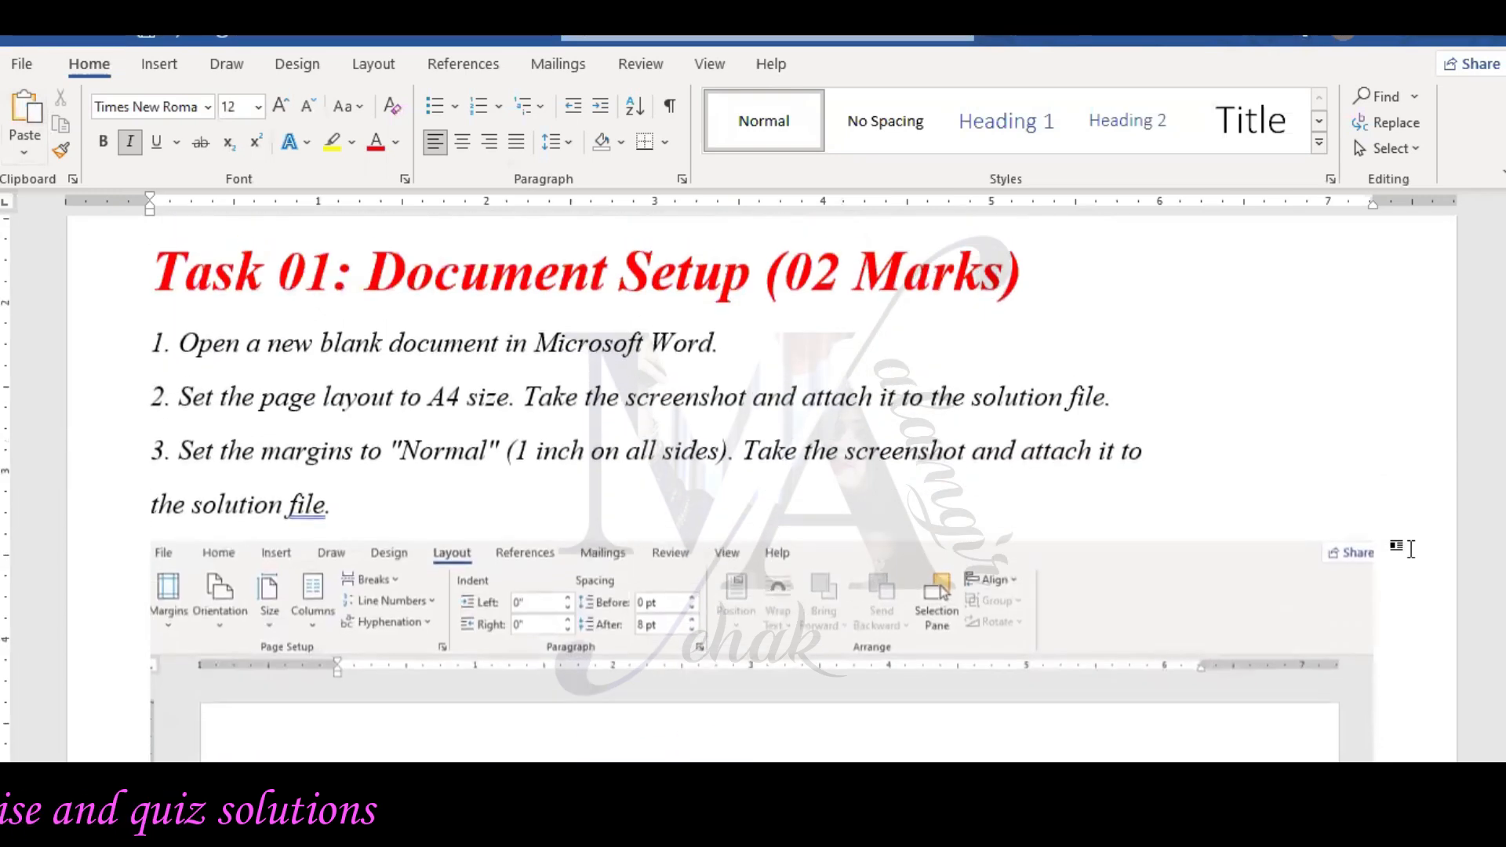
# Enter the Task 02 title "Introduction to digital literacy" in the new document in place of the pasted screenshot
pyautogui.scroll(-5, 1410, 549)
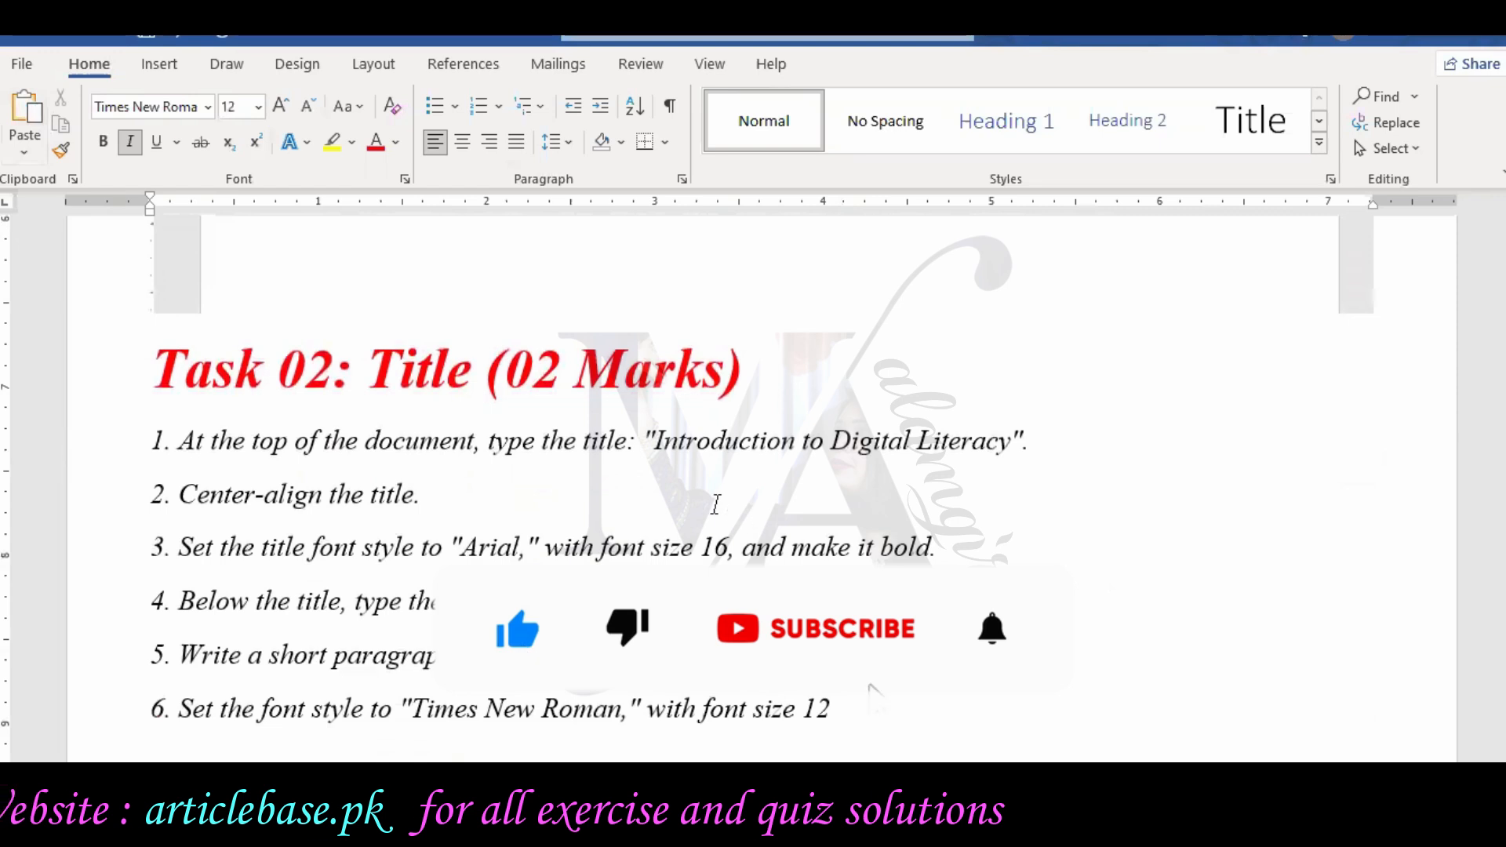
pyautogui.click(657, 441)
pyautogui.moveTo(648, 440); pyautogui.dragTo(1026, 441)
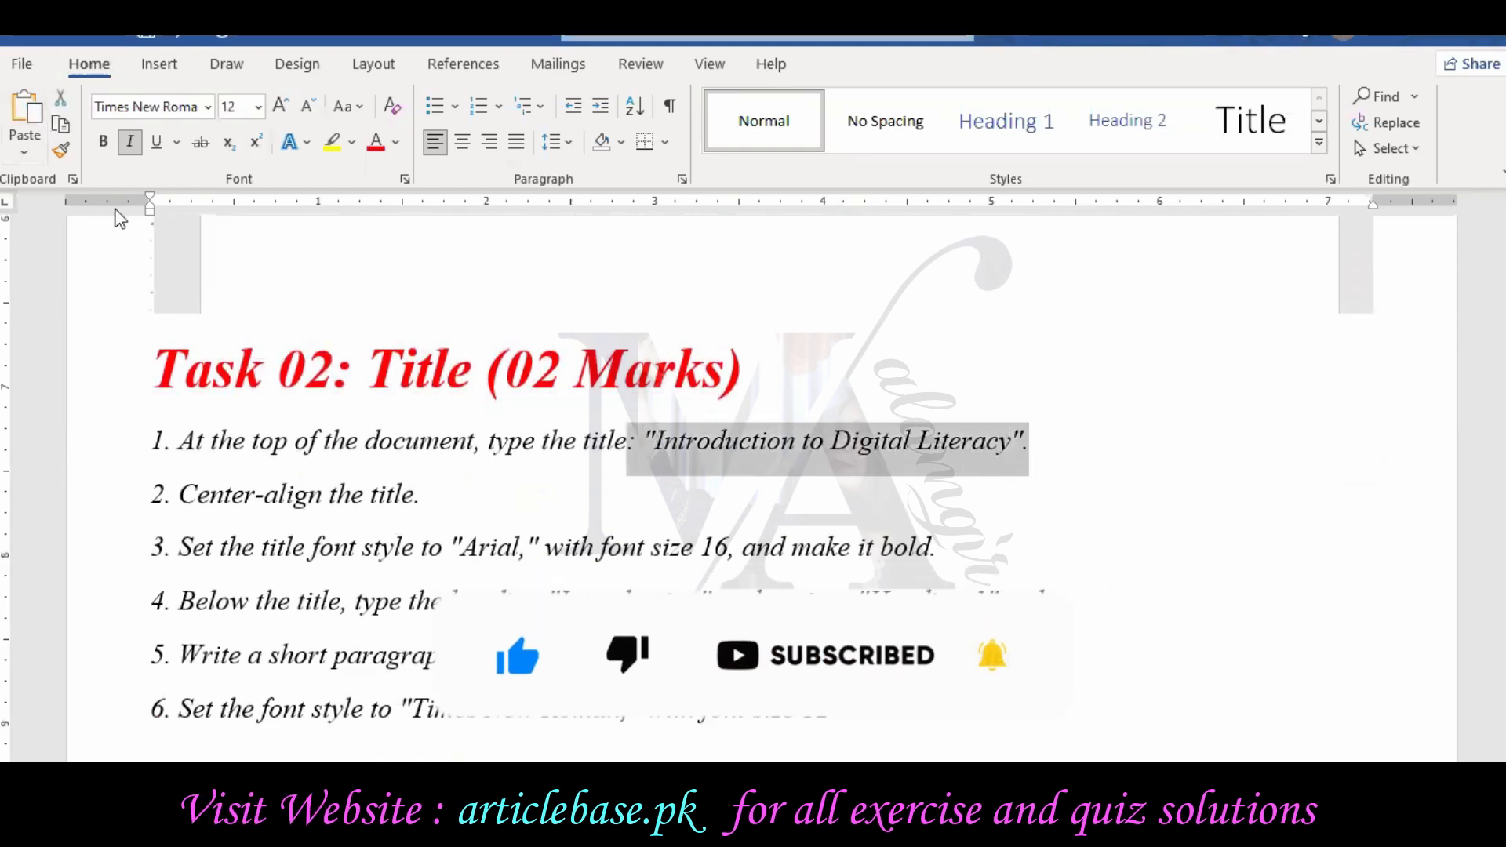
pyautogui.click(61, 150)
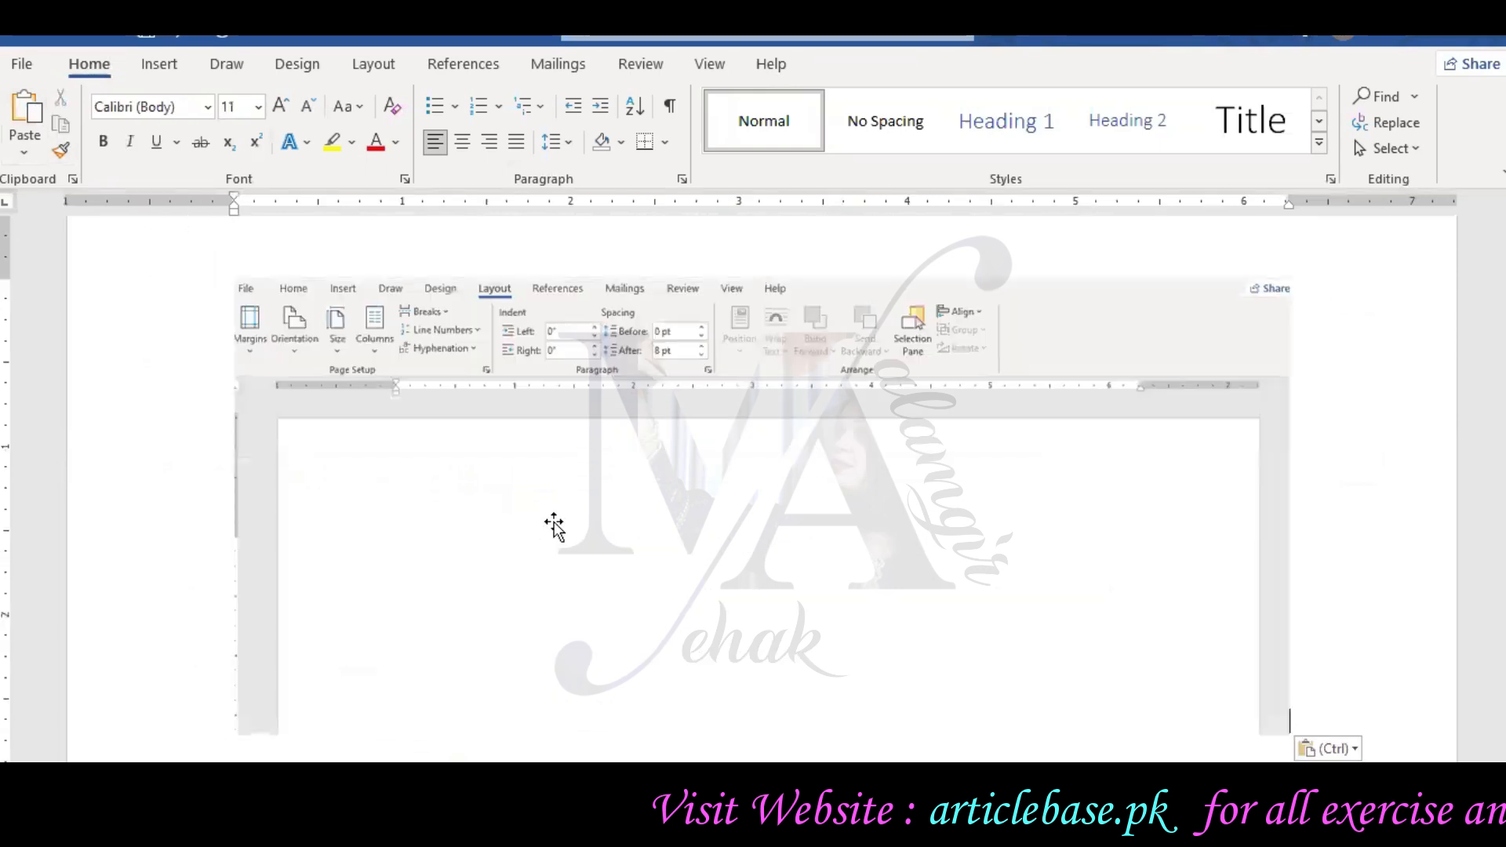
pyautogui.click(553, 522)
pyautogui.press('Delete')
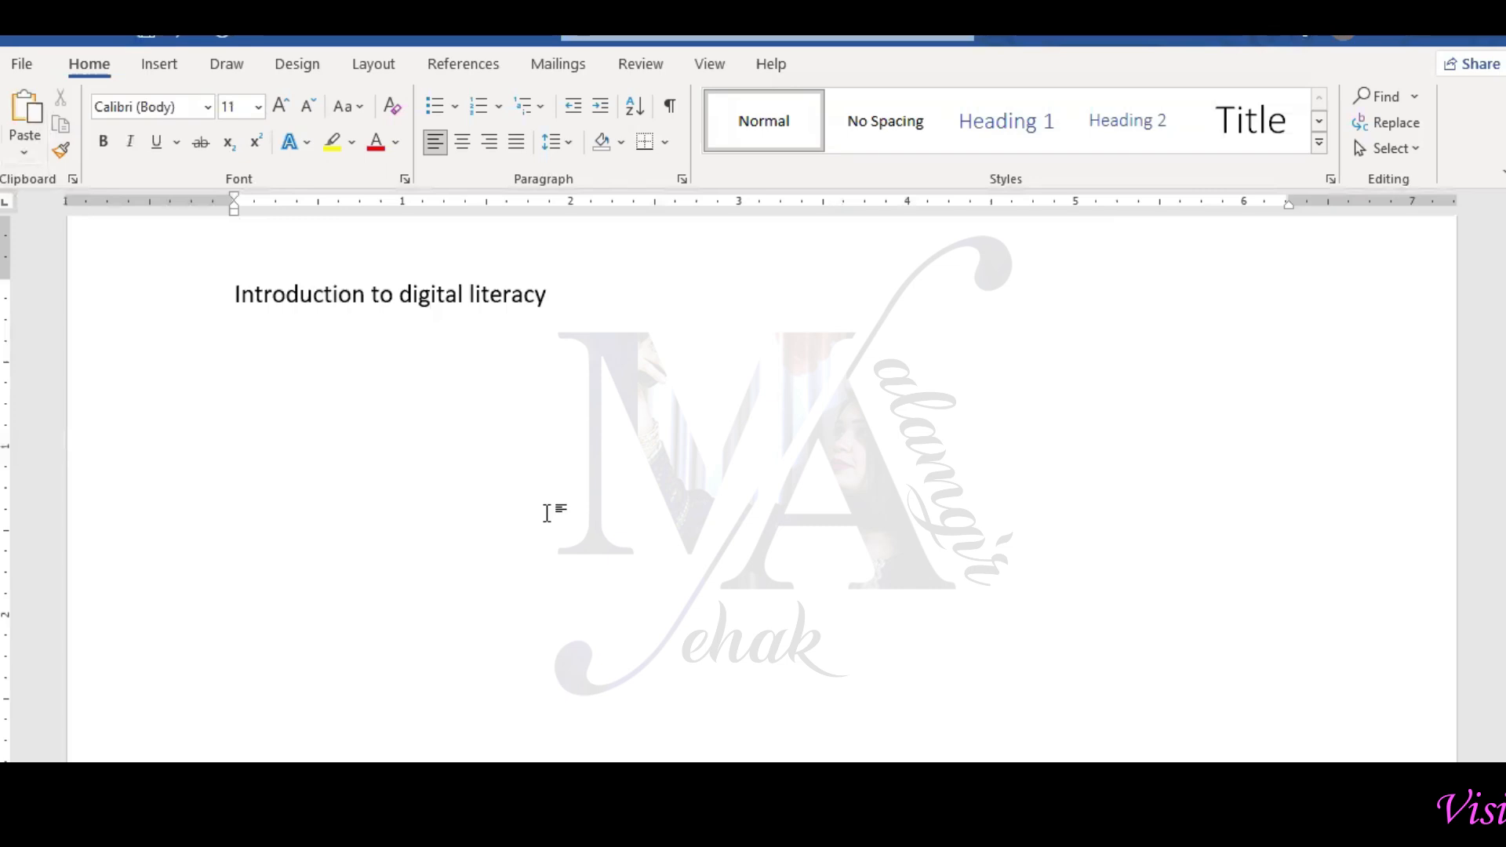
# Set the title's font size to 16 and make it bold, as the Task 02 instructions require
pyautogui.hotkey('alt', 'Tab')
pyautogui.click(469, 510)
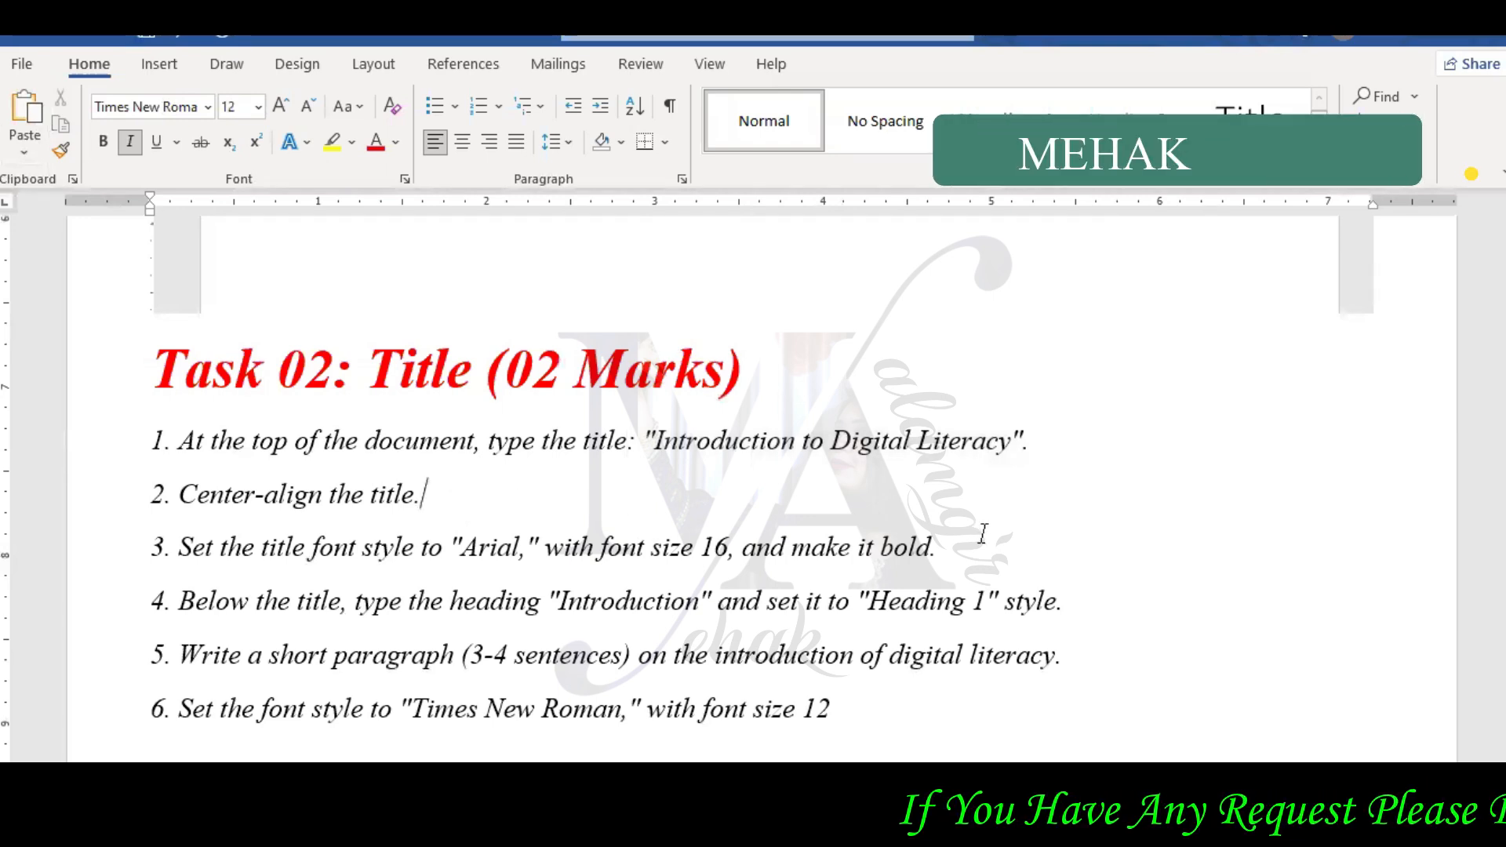
pyautogui.click(473, 830)
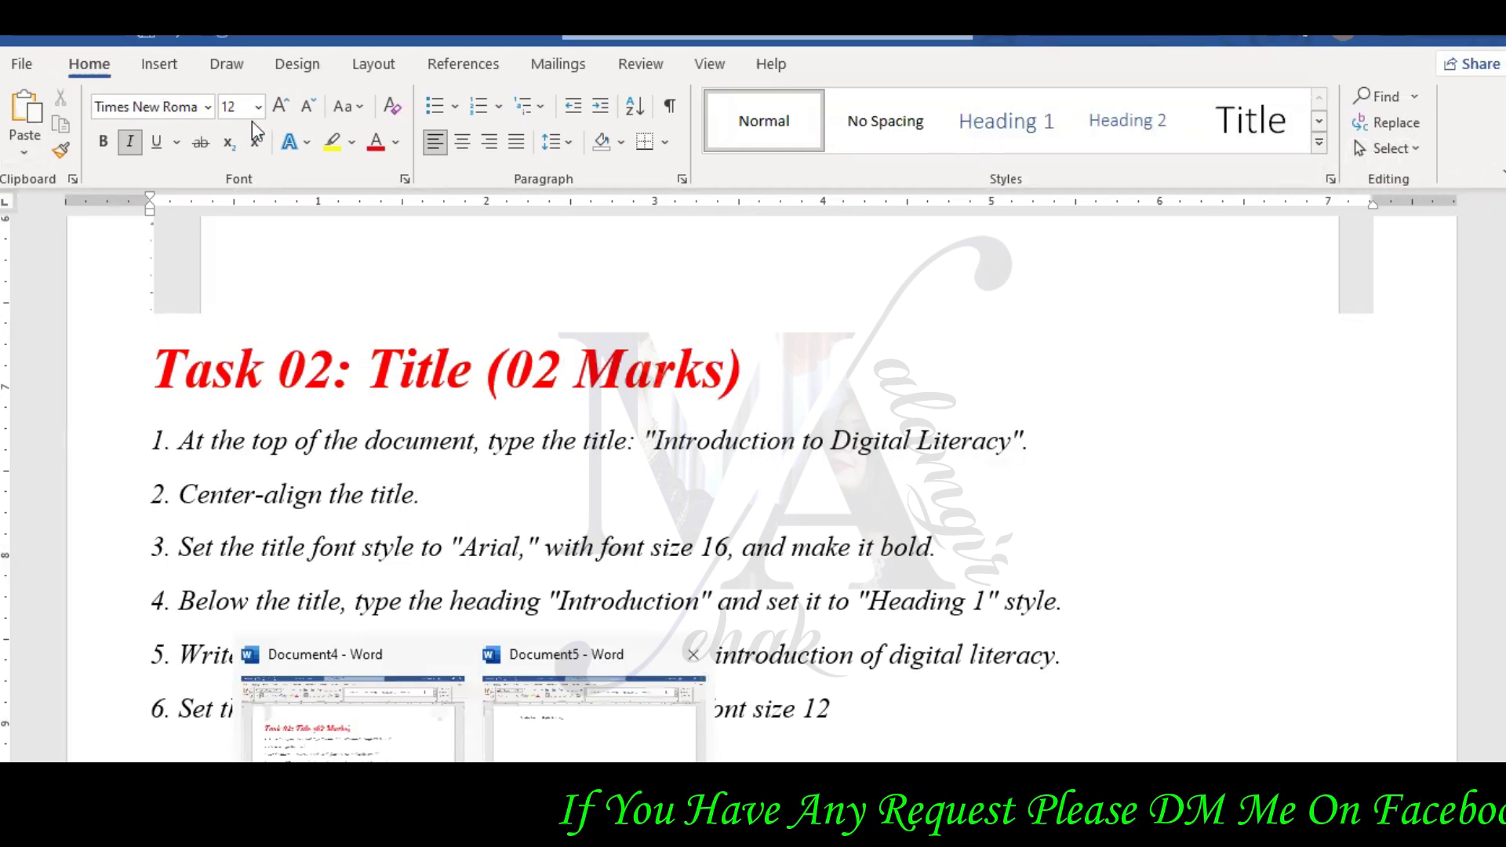
pyautogui.click(594, 717)
pyautogui.click(258, 106)
pyautogui.click(247, 298)
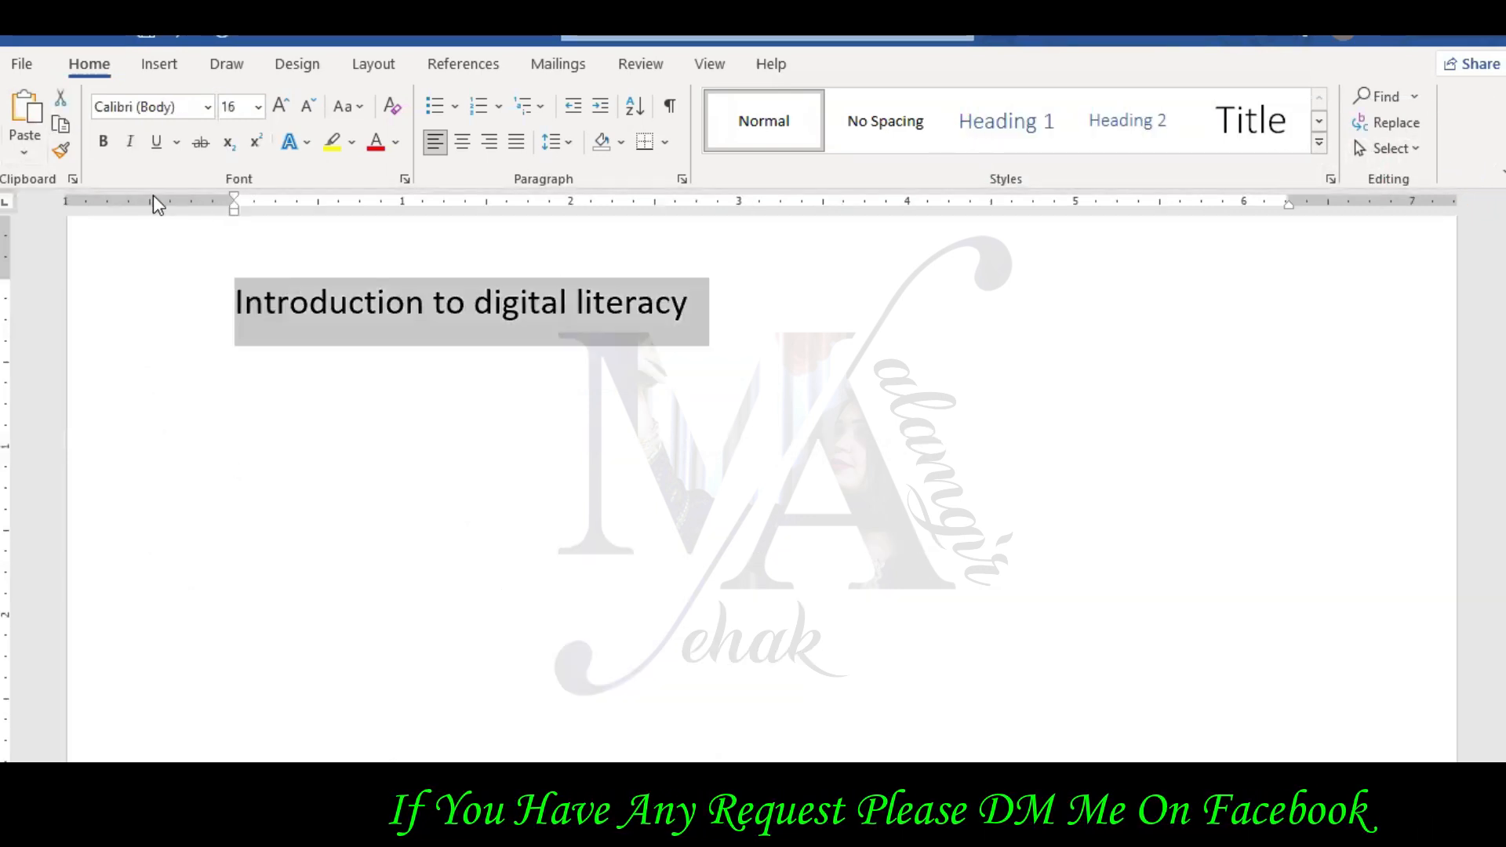
pyautogui.click(103, 141)
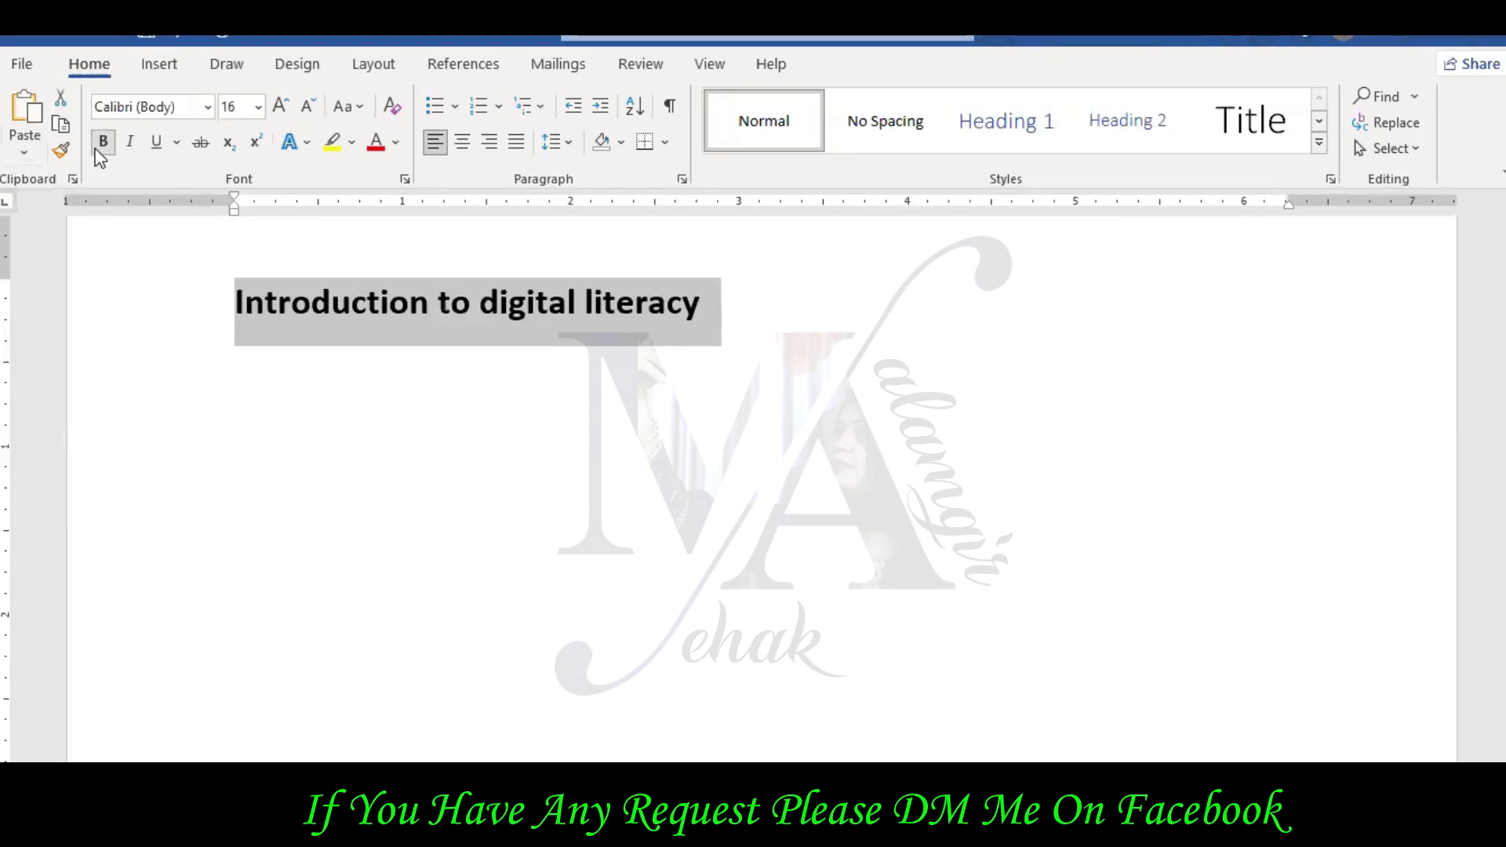
# Center-align the title and set its font to Arial
pyautogui.click(463, 152)
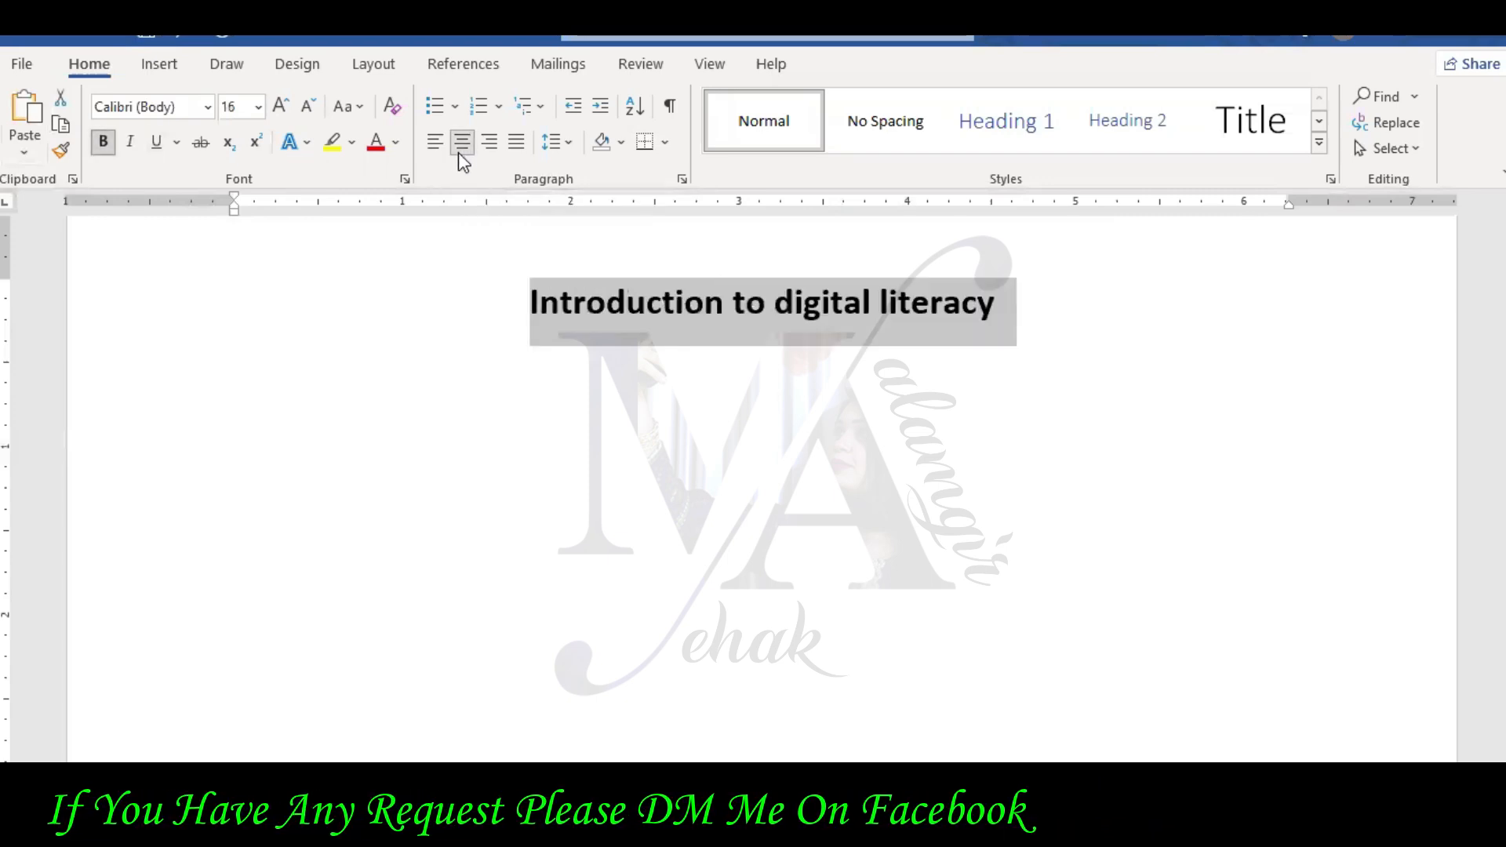
pyautogui.click(208, 107)
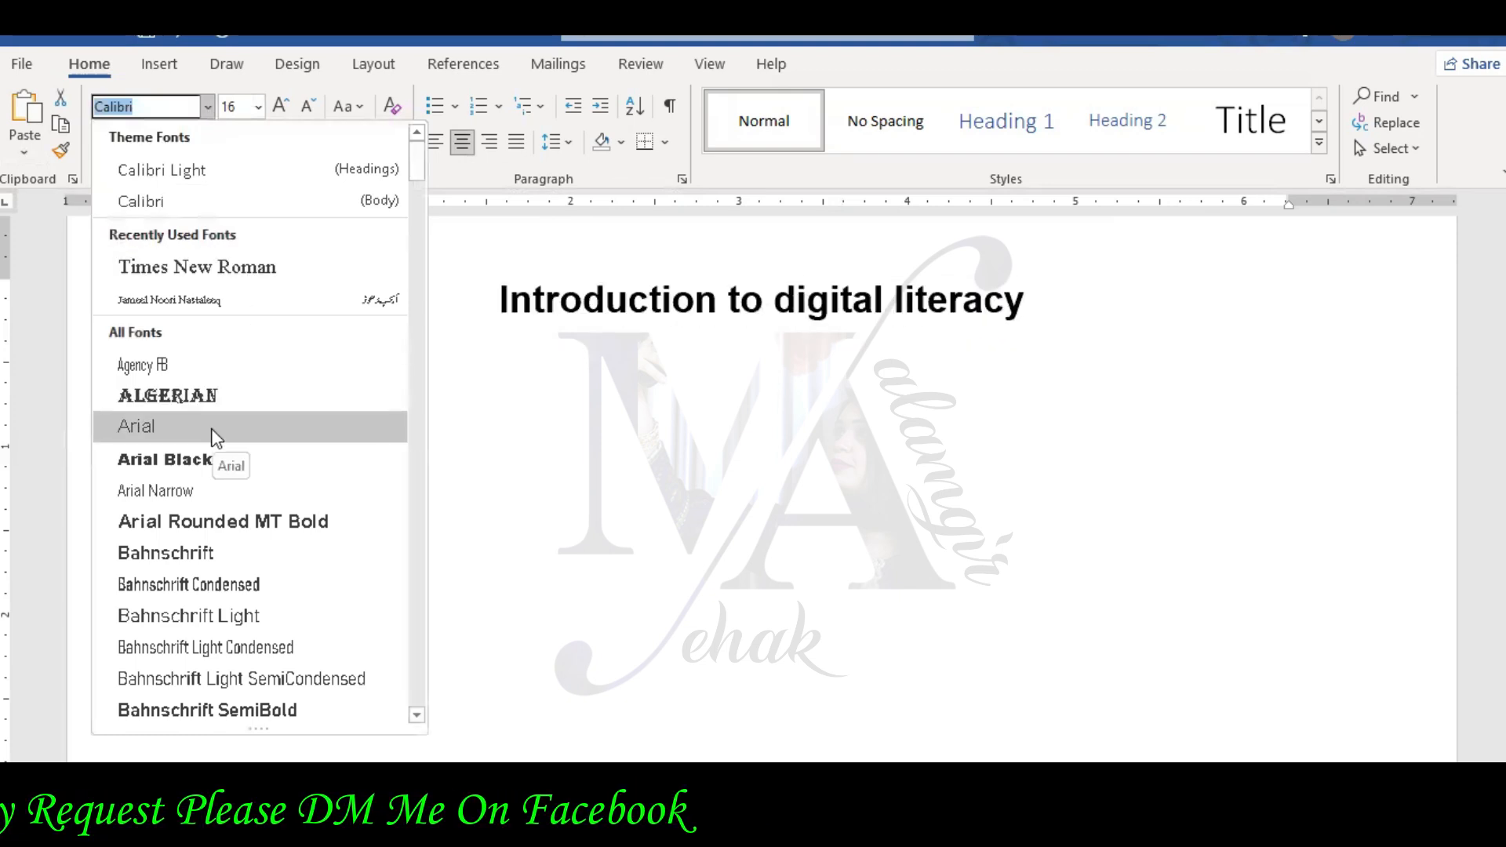
pyautogui.click(215, 433)
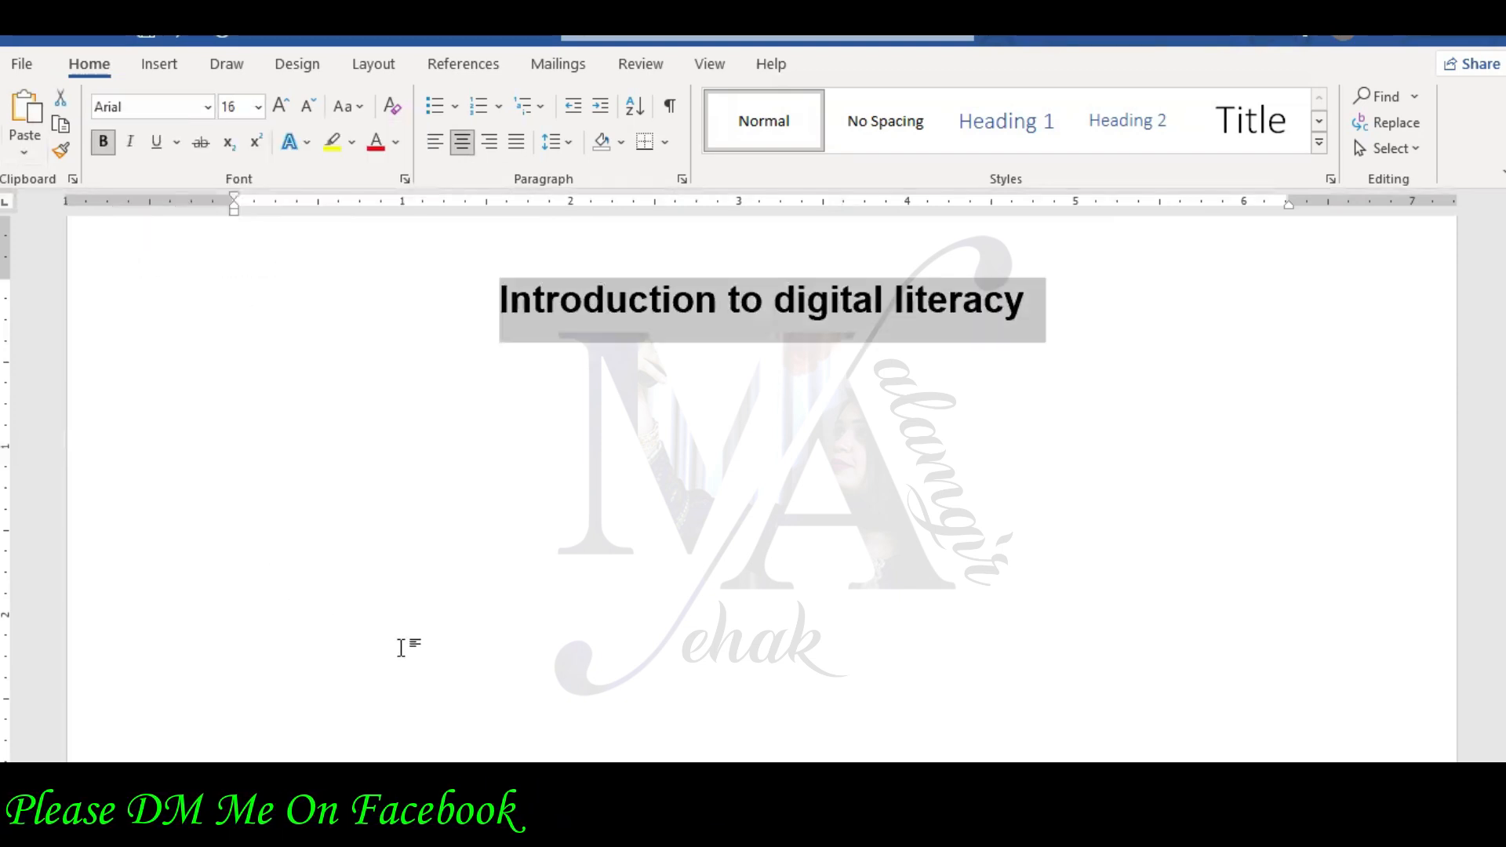
# Check the remaining Task 02 instructions in the exercise document and return to the new document
pyautogui.moveTo(474, 831)
pyautogui.click(371, 747)
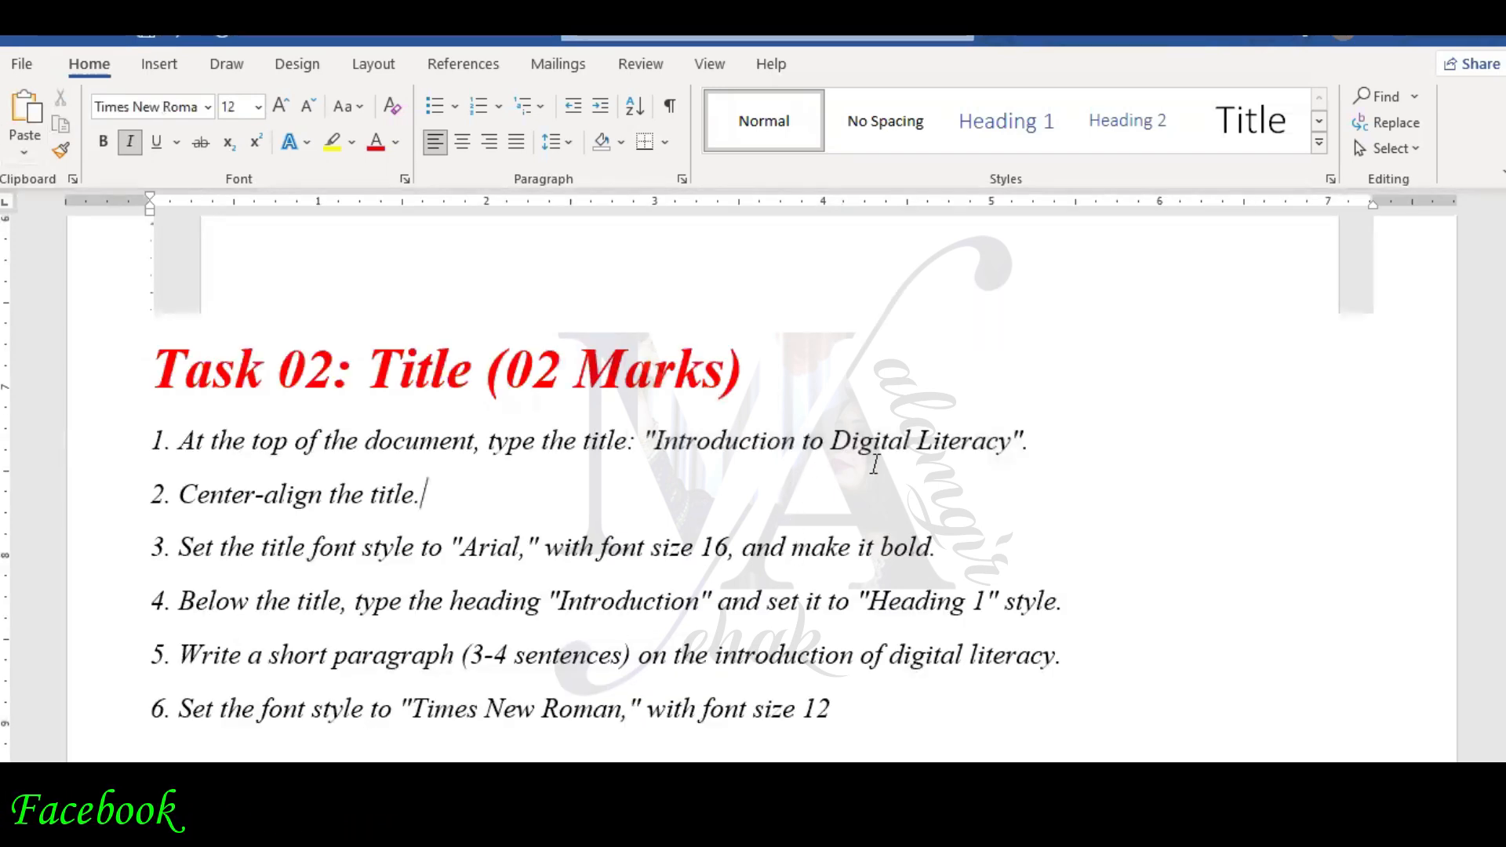
pyautogui.moveTo(475, 832)
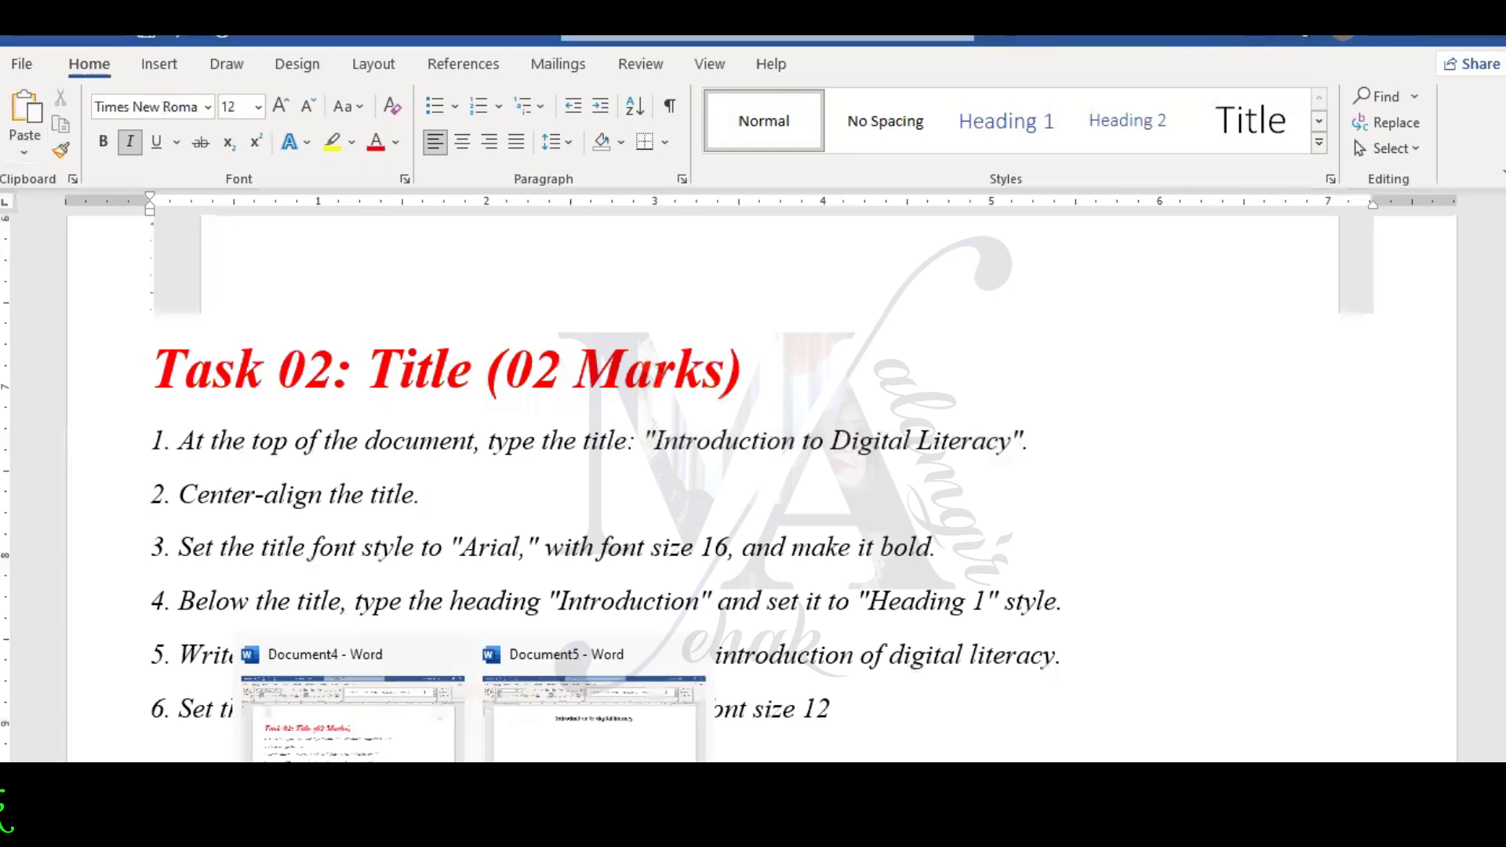
pyautogui.click(620, 701)
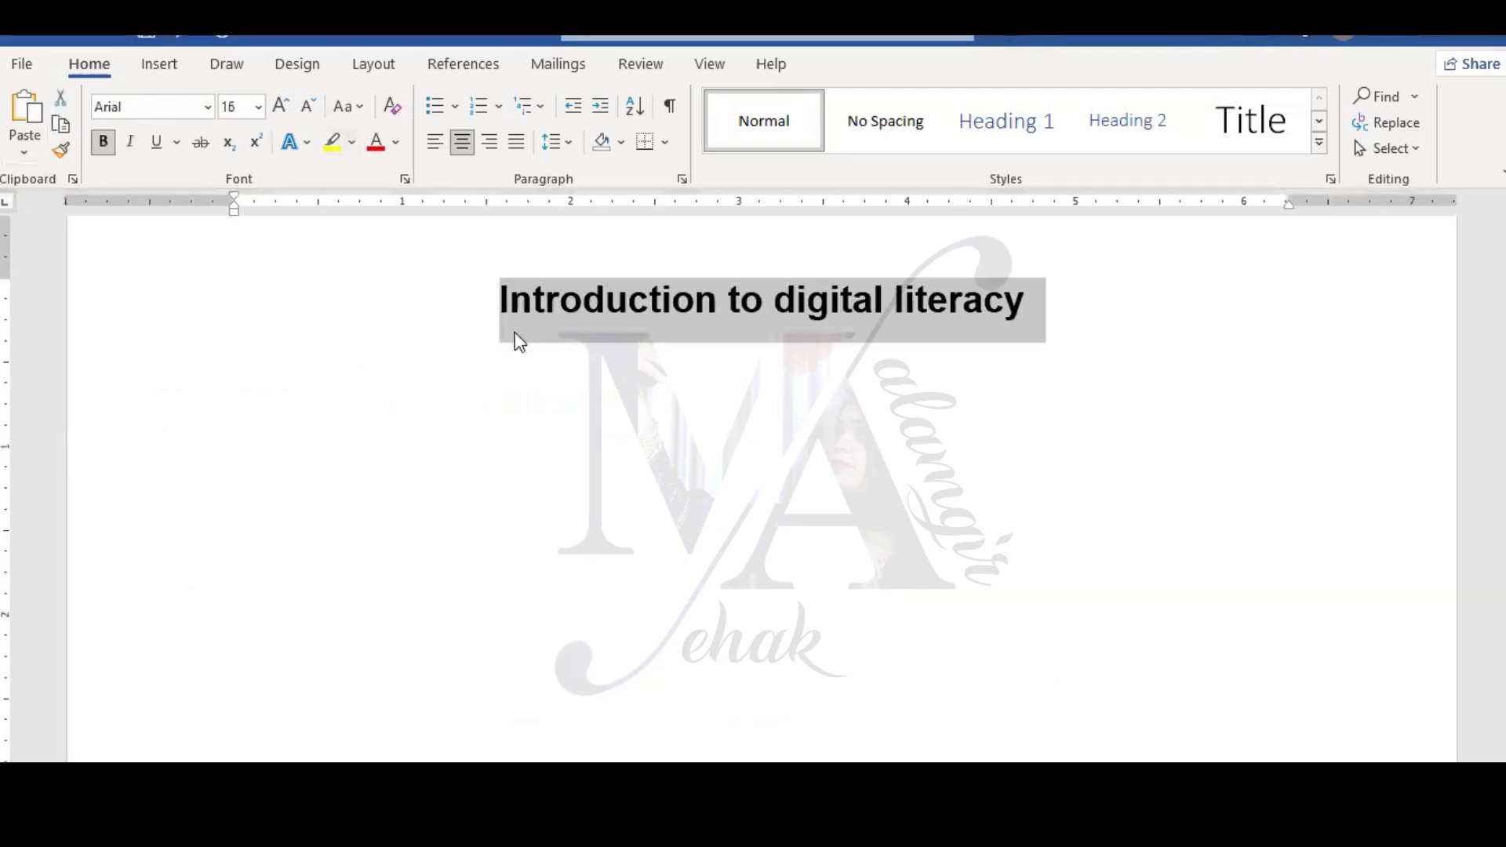
# Capitalize the first letters of "digital" and "literacy" in the title so it reads "Introduction to Digital Literacy"
pyautogui.click(786, 307)
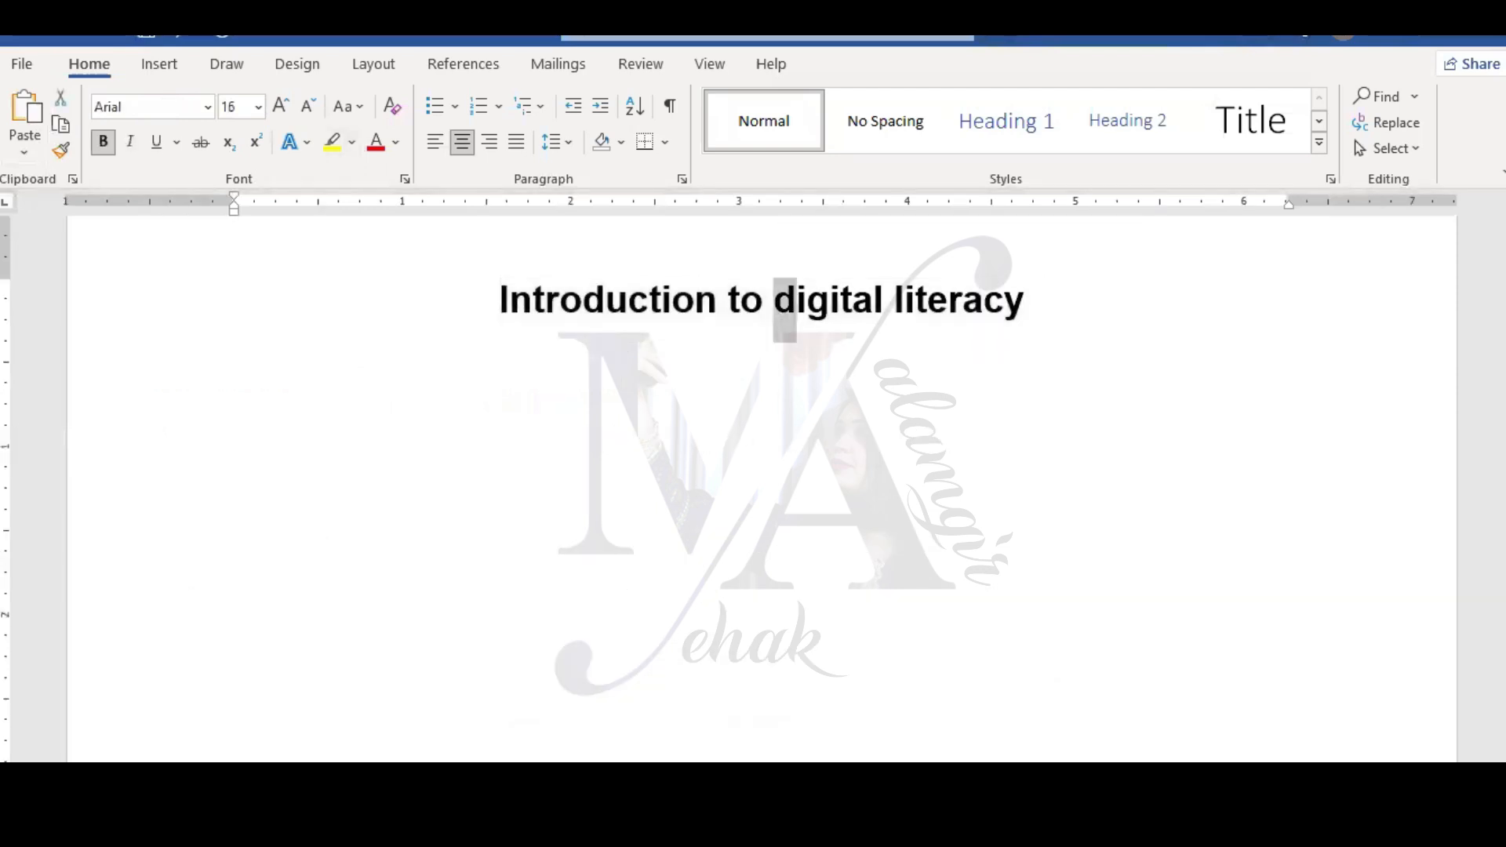
pyautogui.write('D')
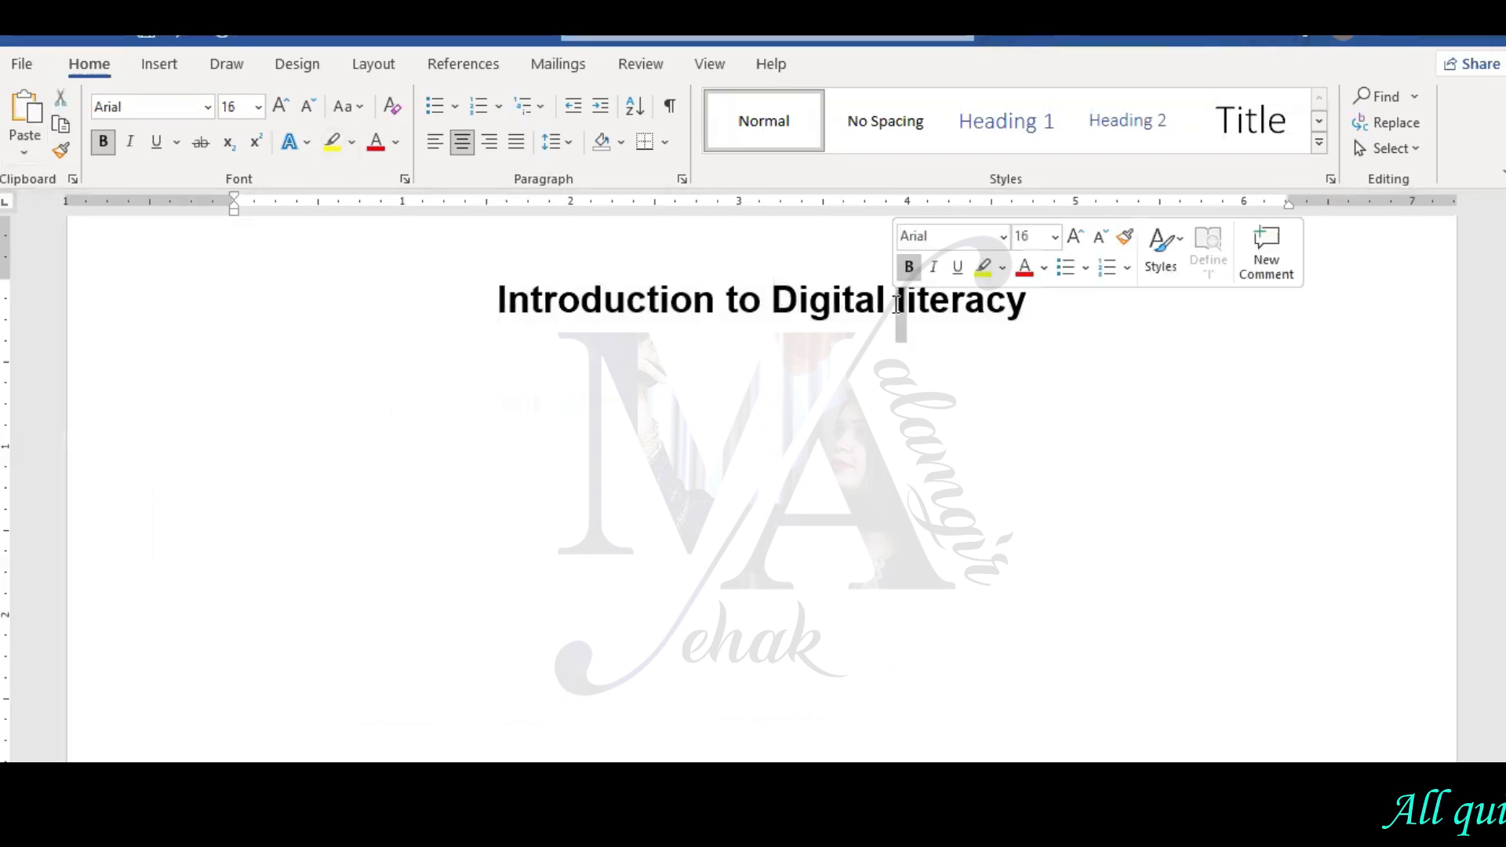
pyautogui.write('L')
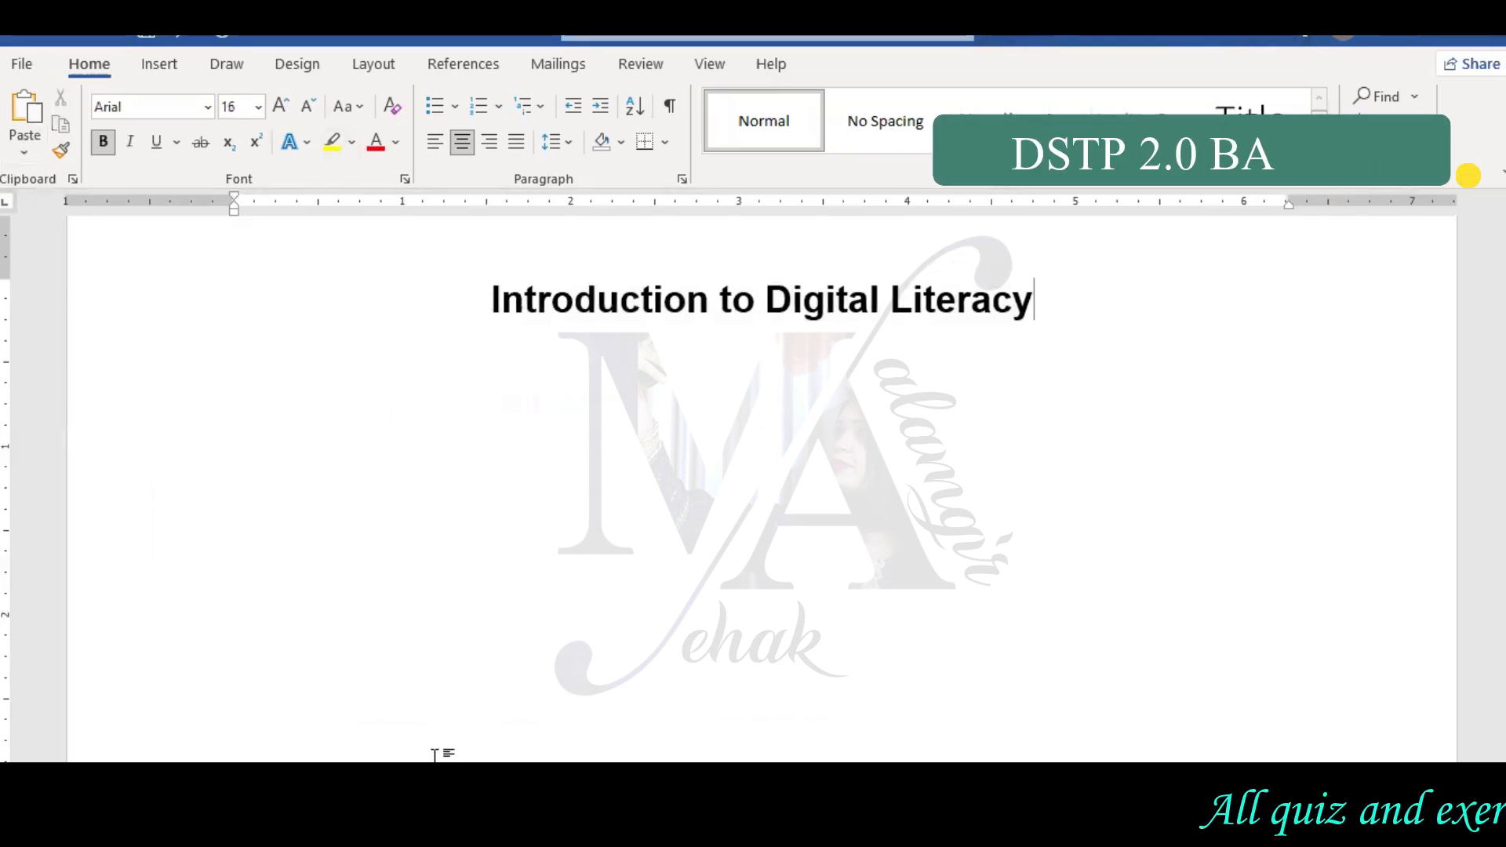
# Check the Task 02 heading instruction in the exercise document and add the heading "Introduction" on a new line below the title
pyautogui.moveTo(473, 831)
pyautogui.click(353, 706)
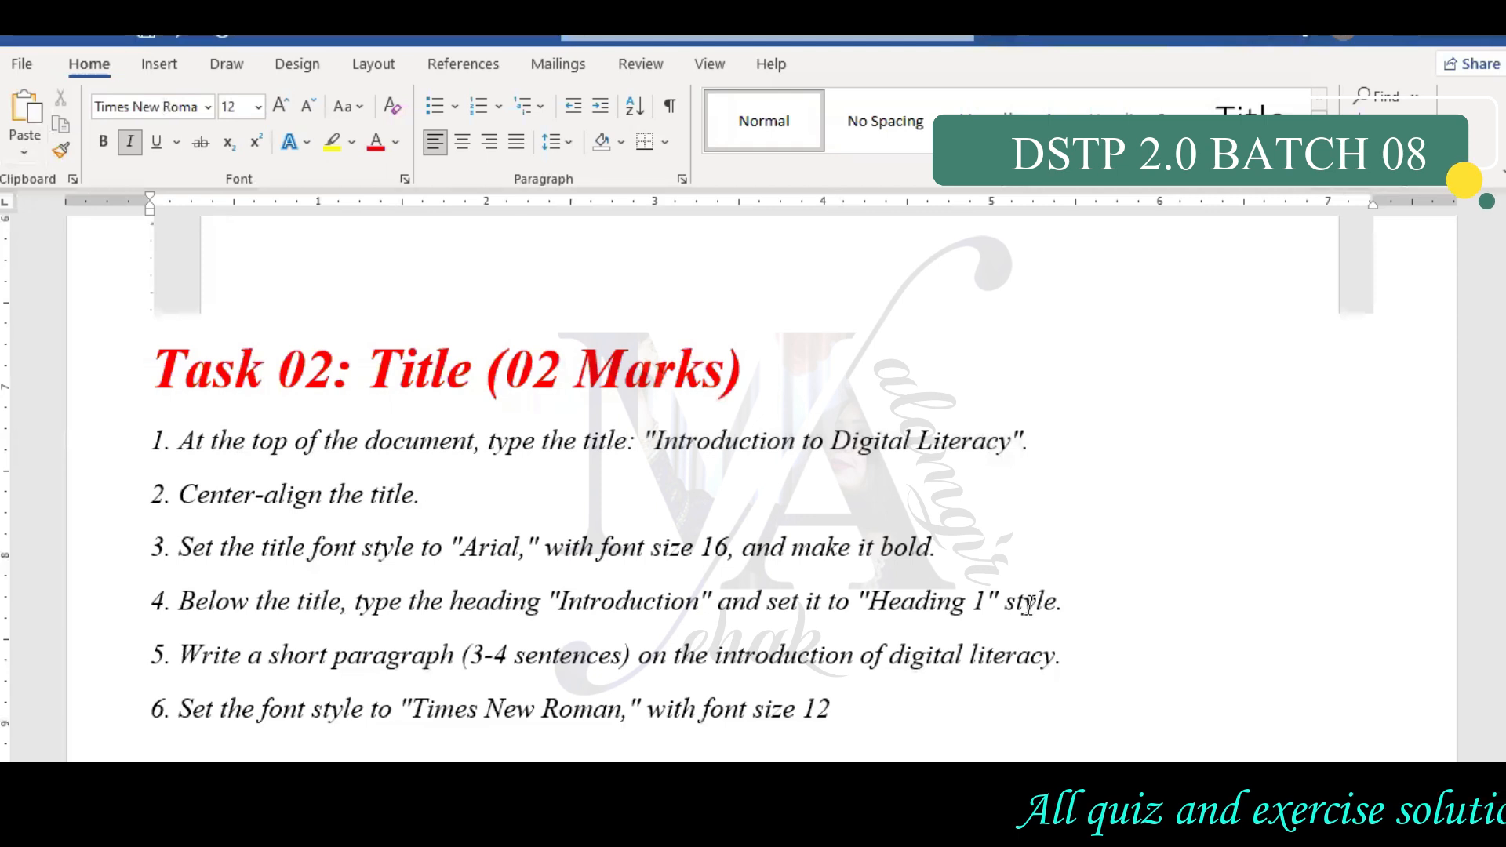
pyautogui.click(1073, 597)
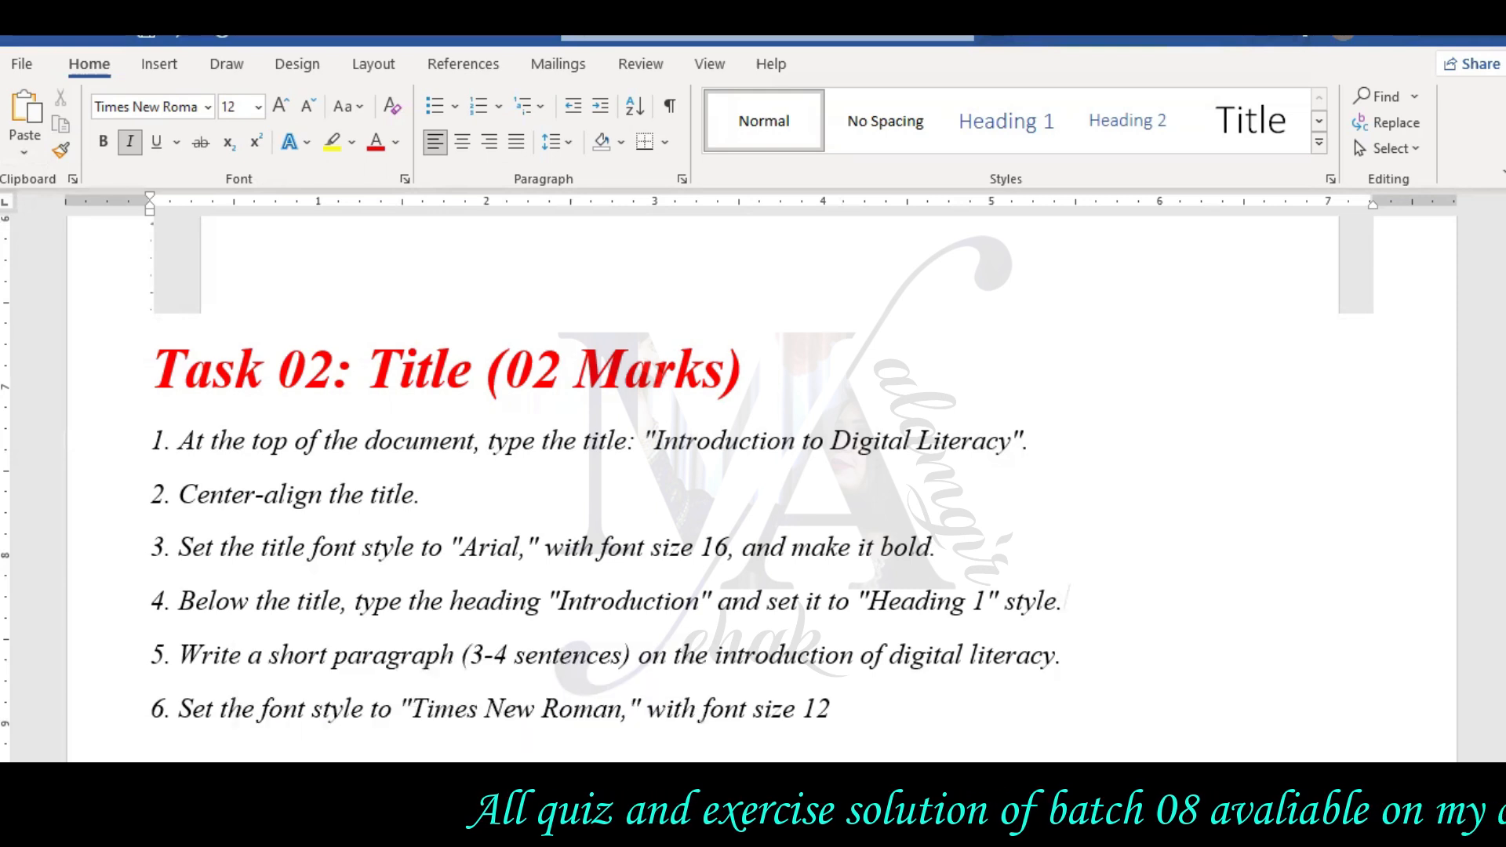
pyautogui.moveTo(474, 822)
pyautogui.click(572, 750)
pyautogui.press('Return')
pyautogui.write('introduction')
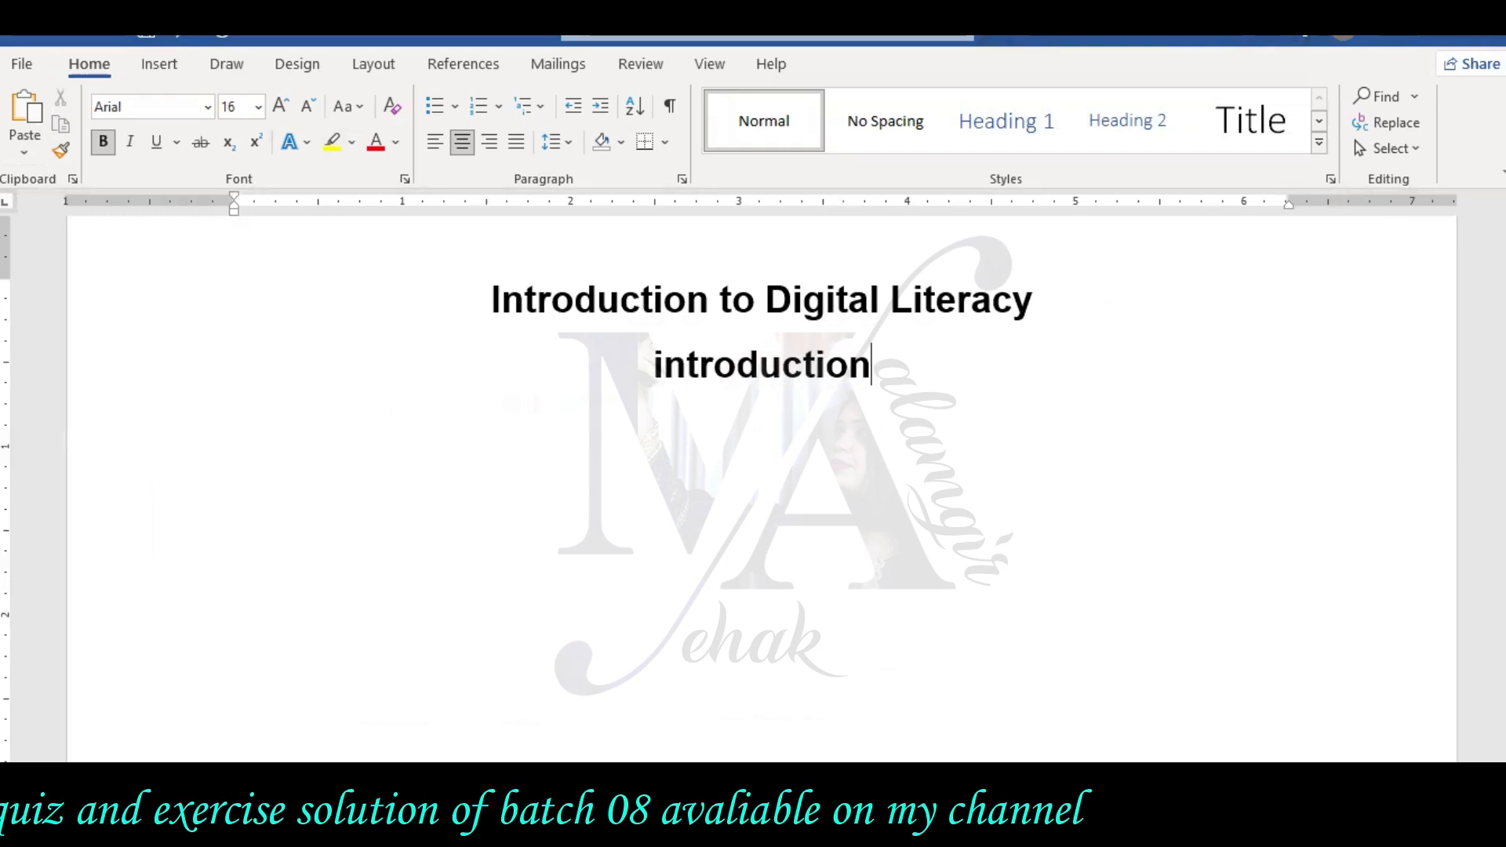
pyautogui.click(645, 374)
pyautogui.moveTo(645, 374); pyautogui.dragTo(666, 375)
pyautogui.write('I')
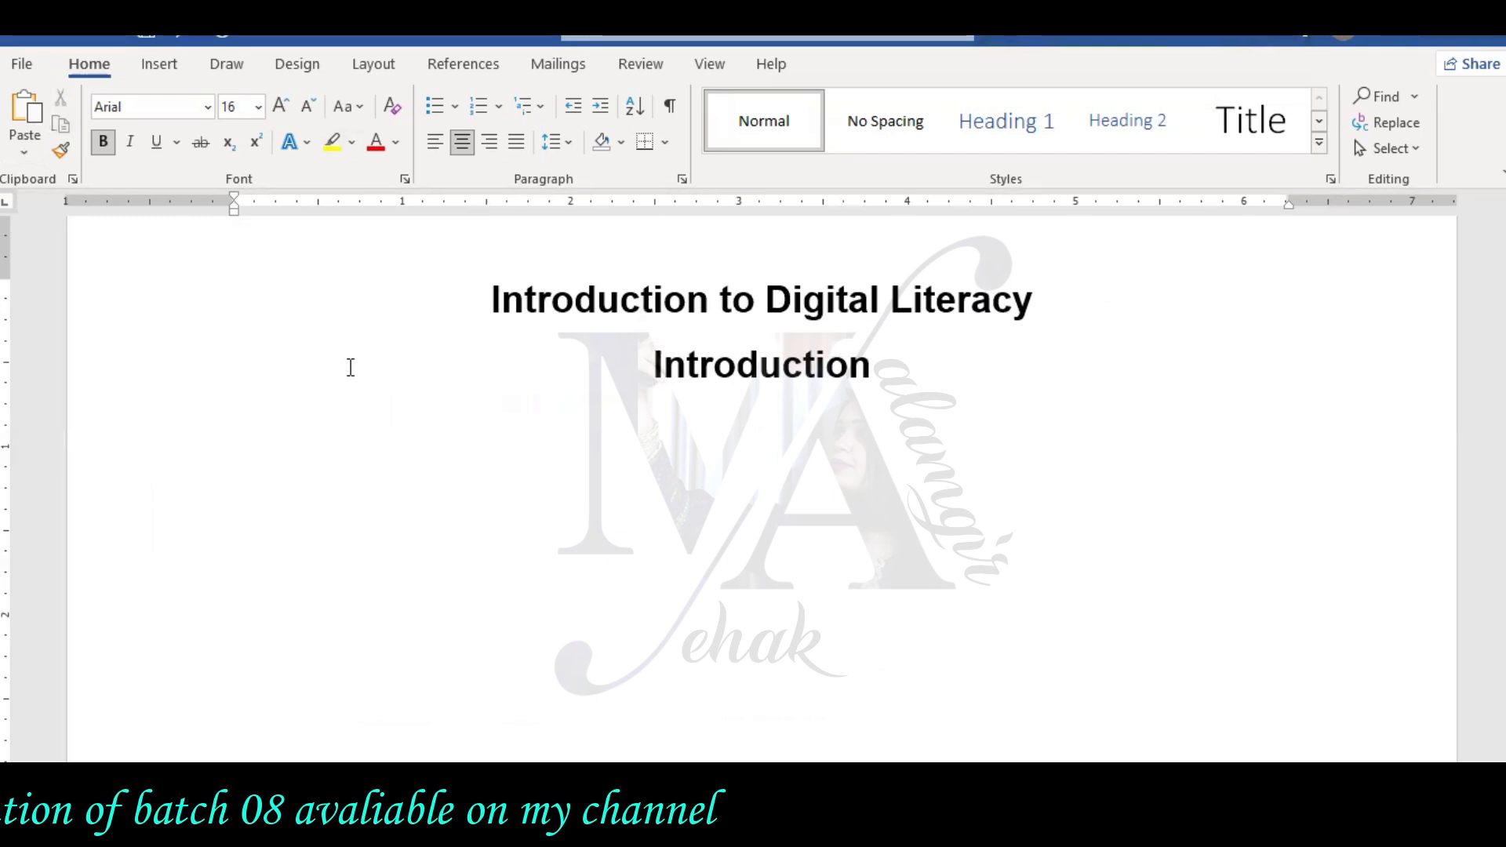
# Apply the Heading 1 style to the "Introduction" line below the title
pyautogui.moveTo(649, 369); pyautogui.dragTo(871, 373)
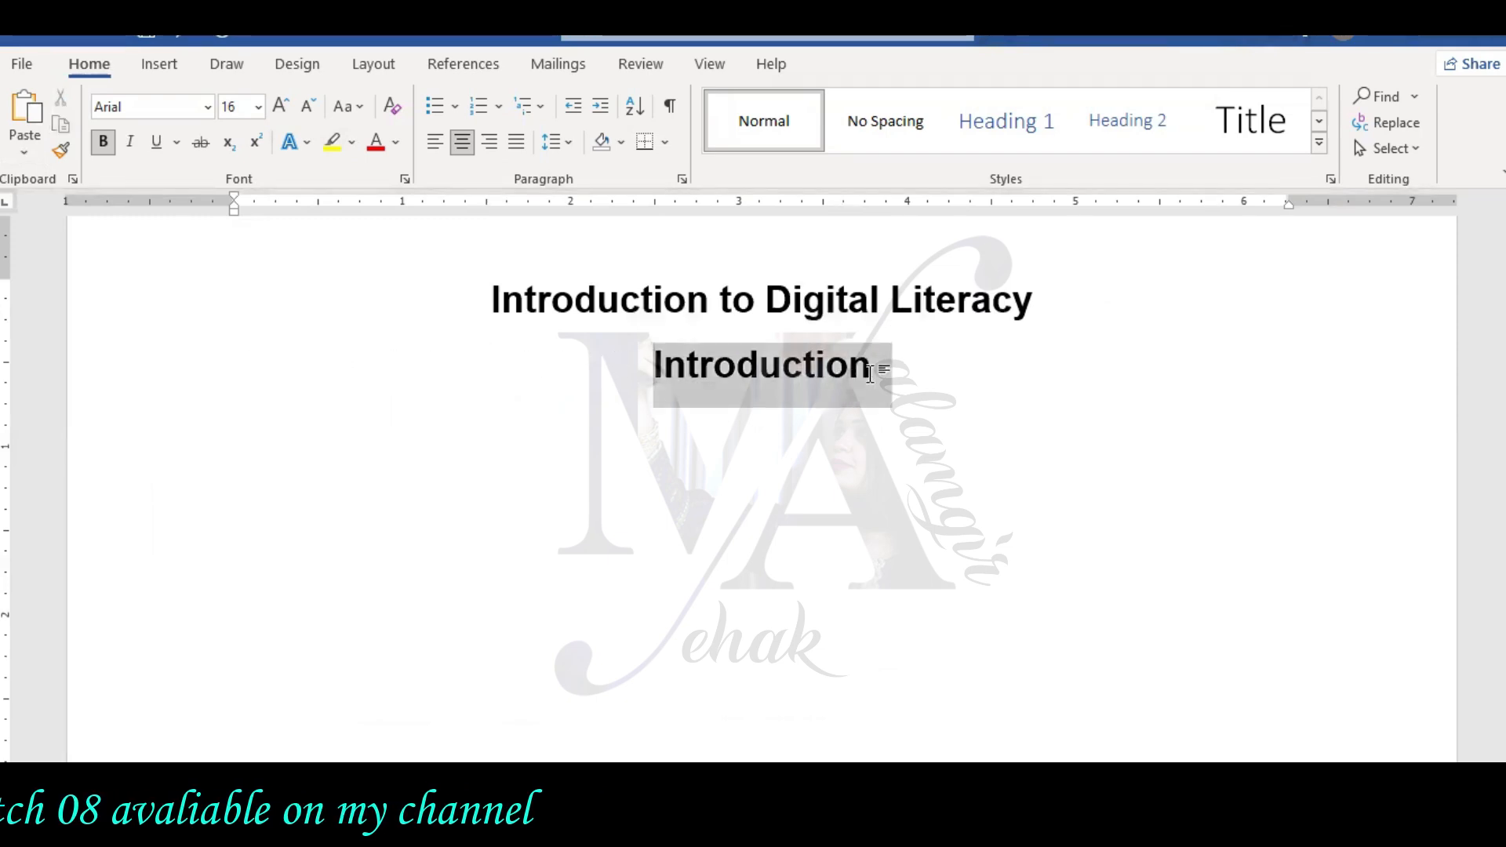
pyautogui.click(174, 69)
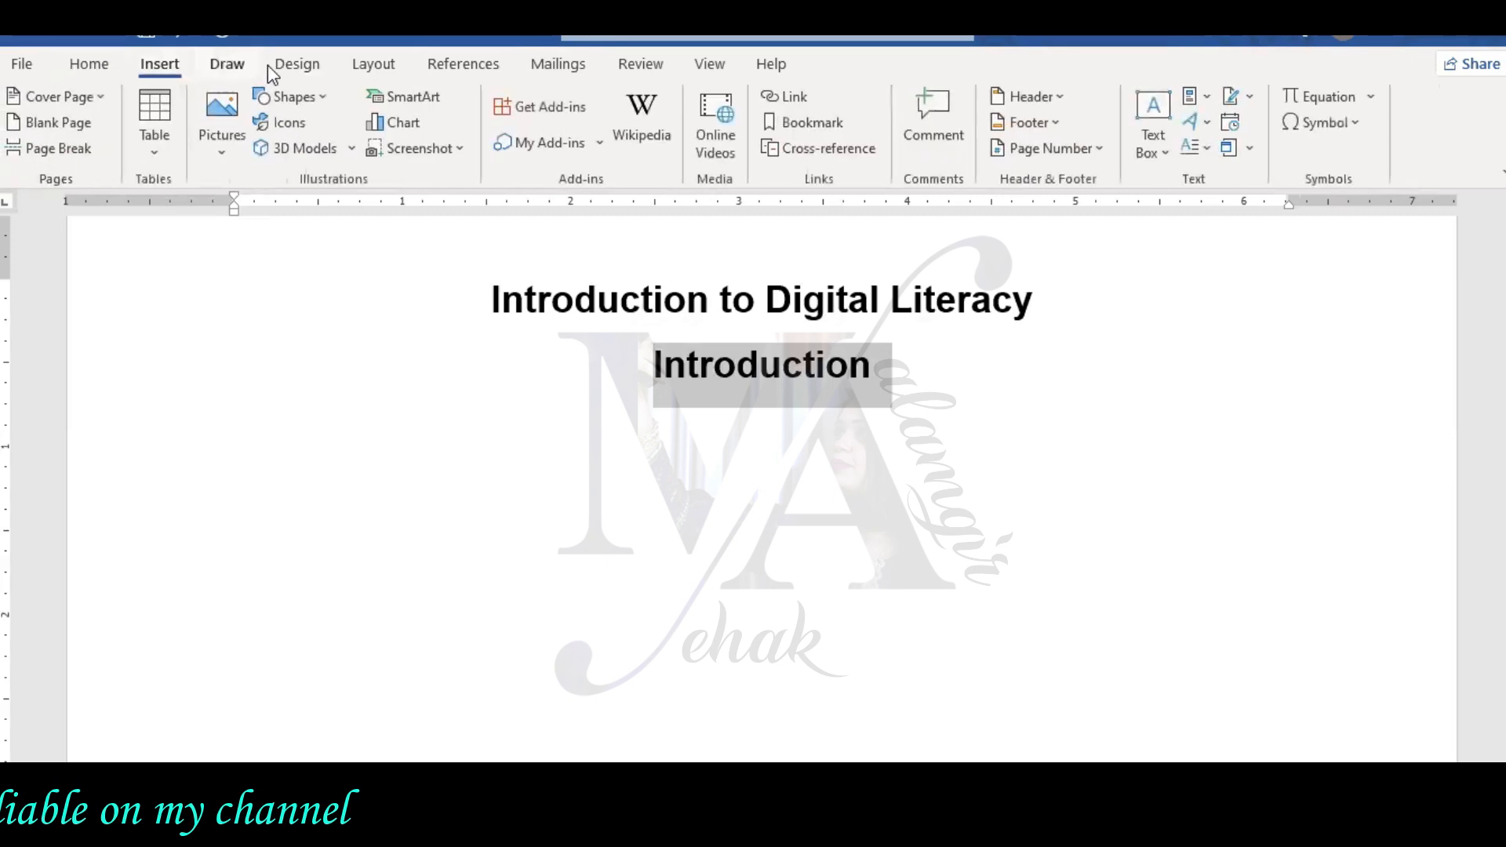
pyautogui.click(288, 69)
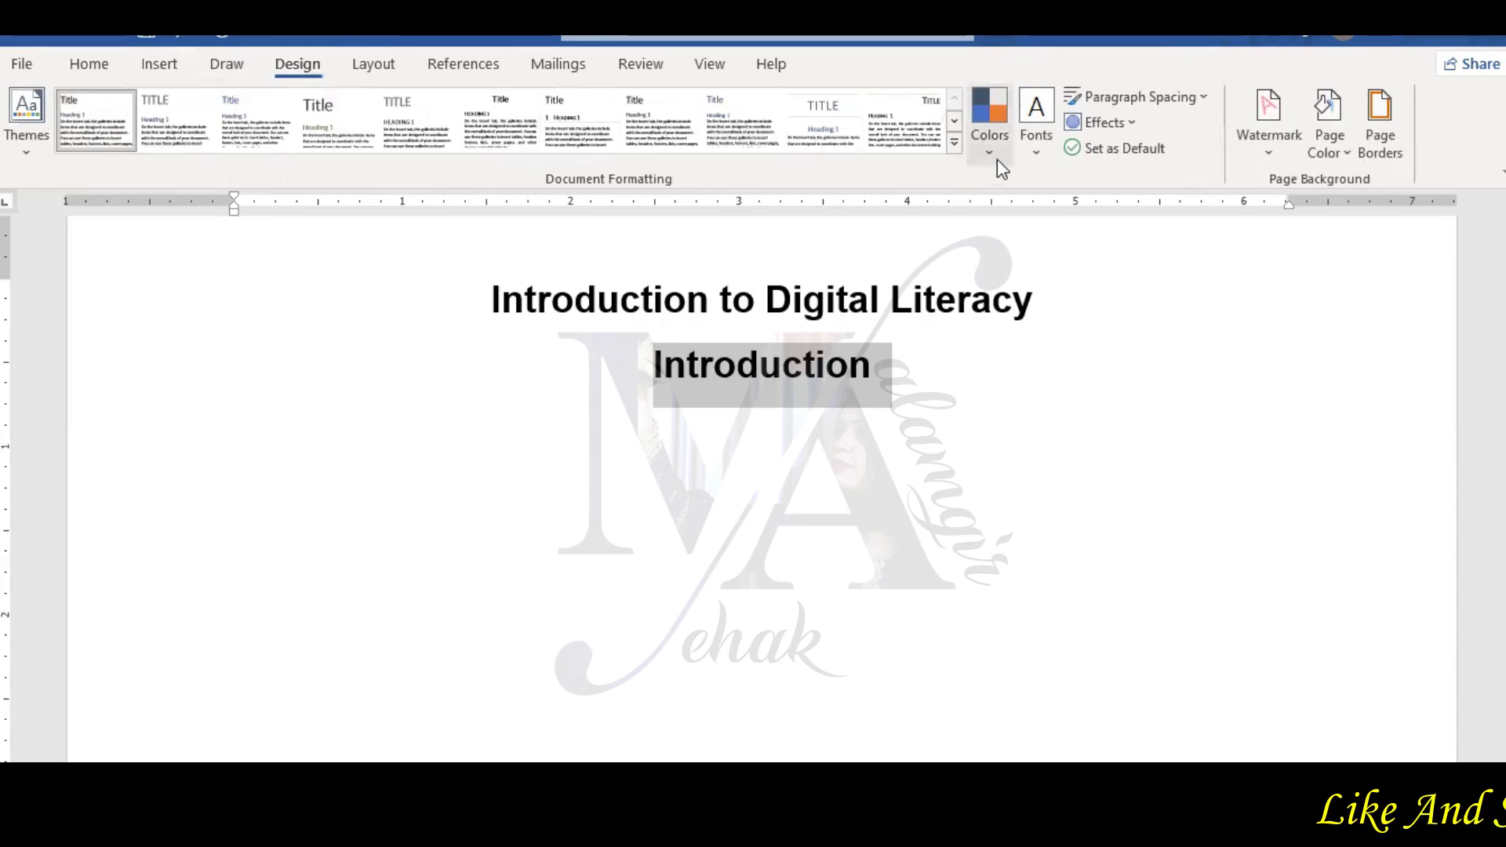
pyautogui.click(955, 144)
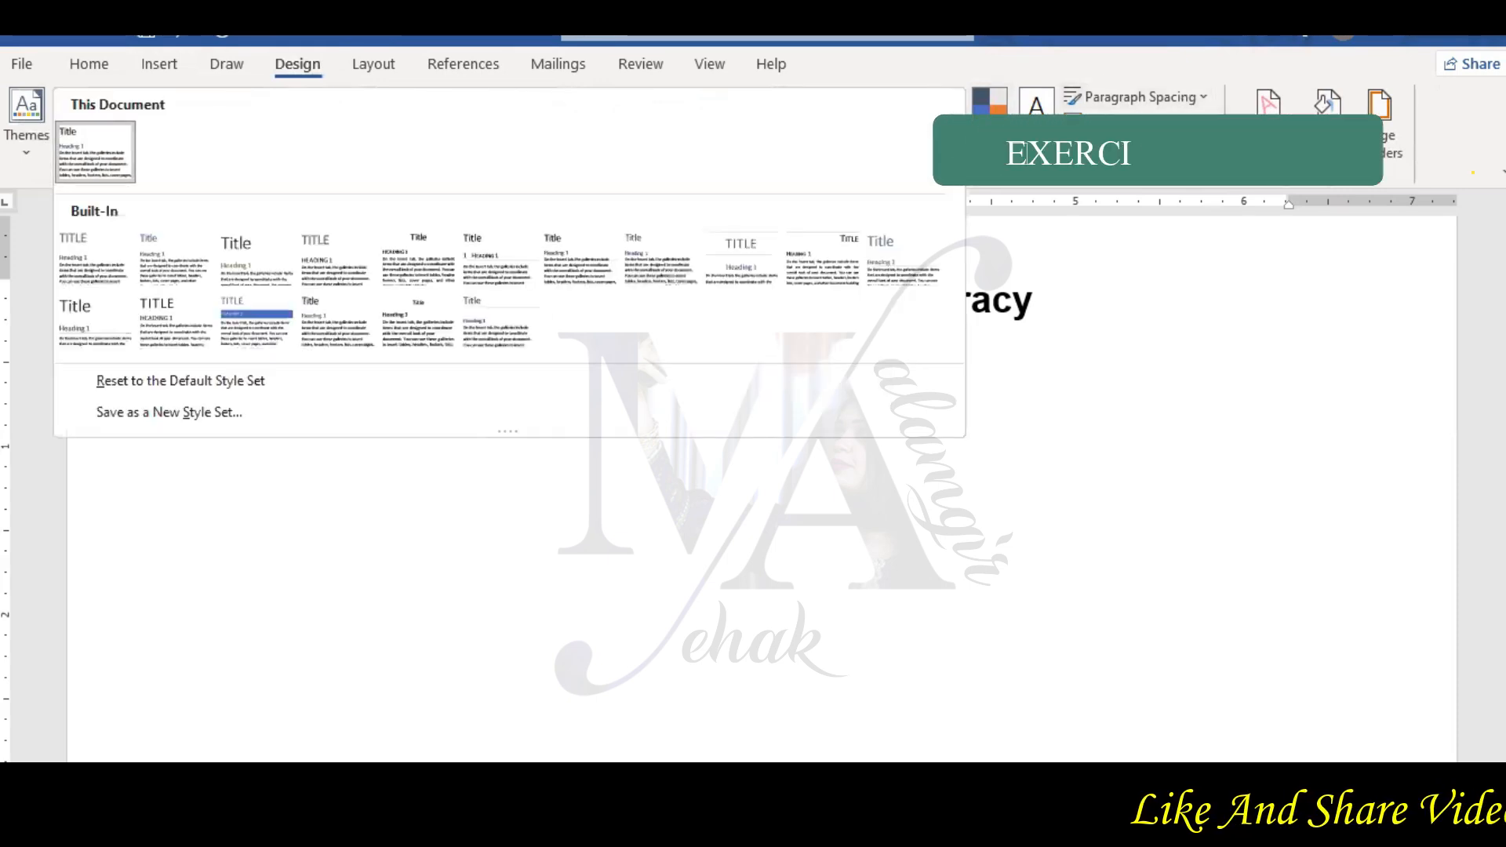
pyautogui.click(154, 63)
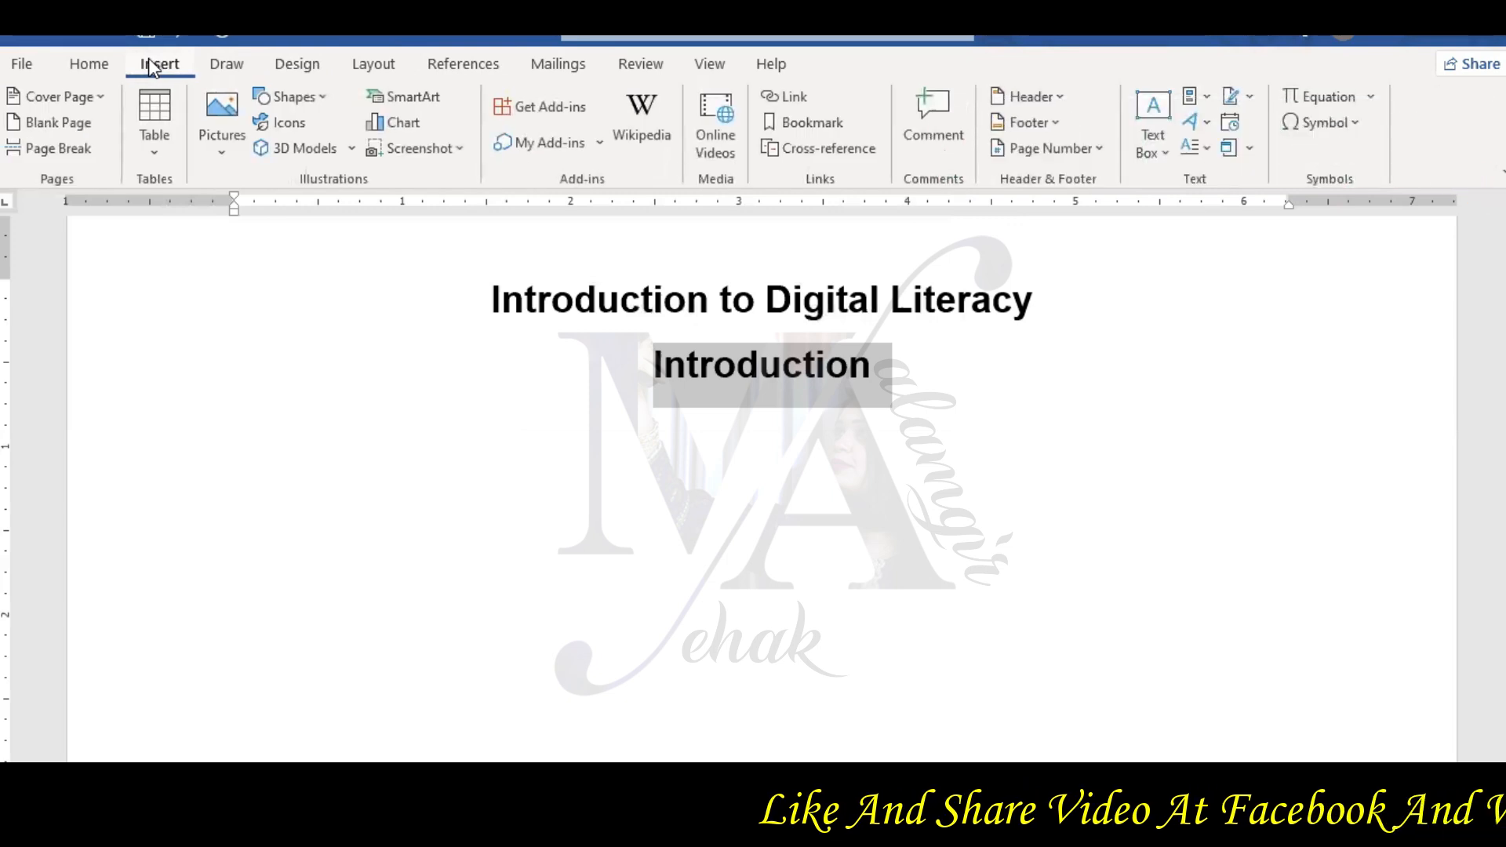
pyautogui.click(95, 66)
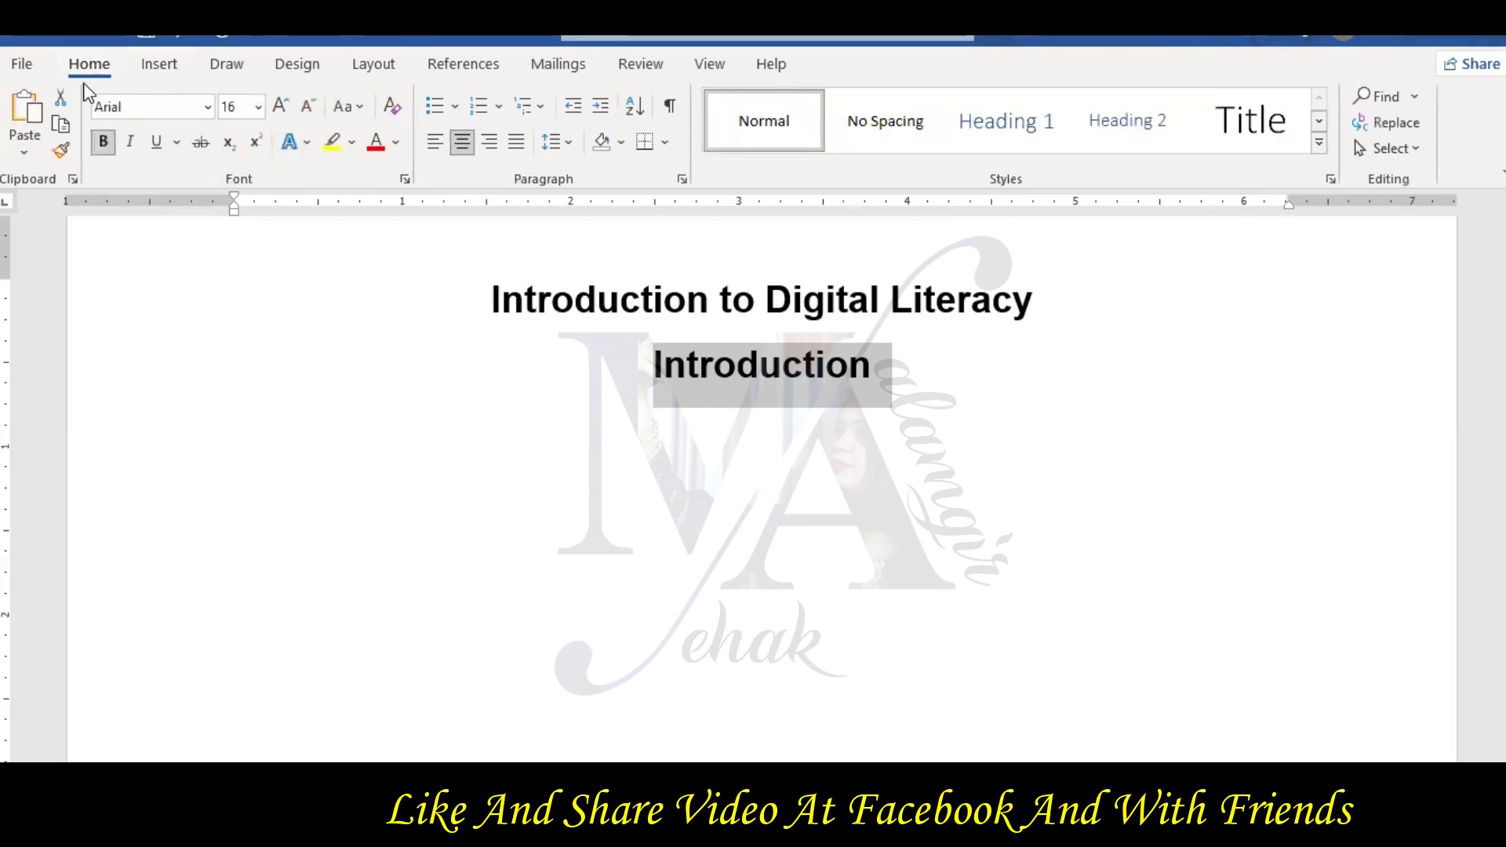
pyautogui.click(1044, 142)
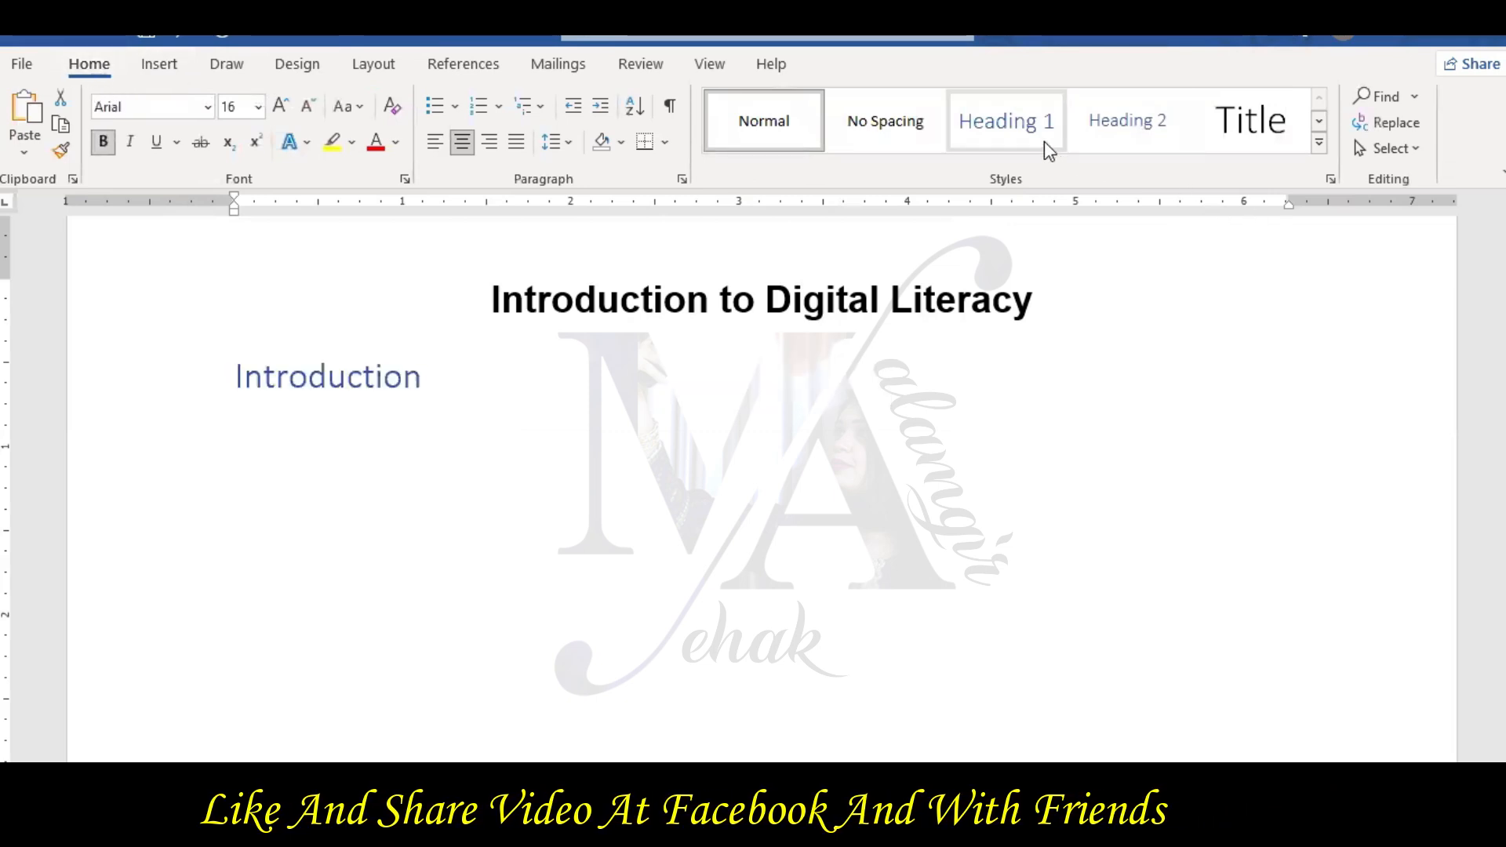
pyautogui.click(1043, 141)
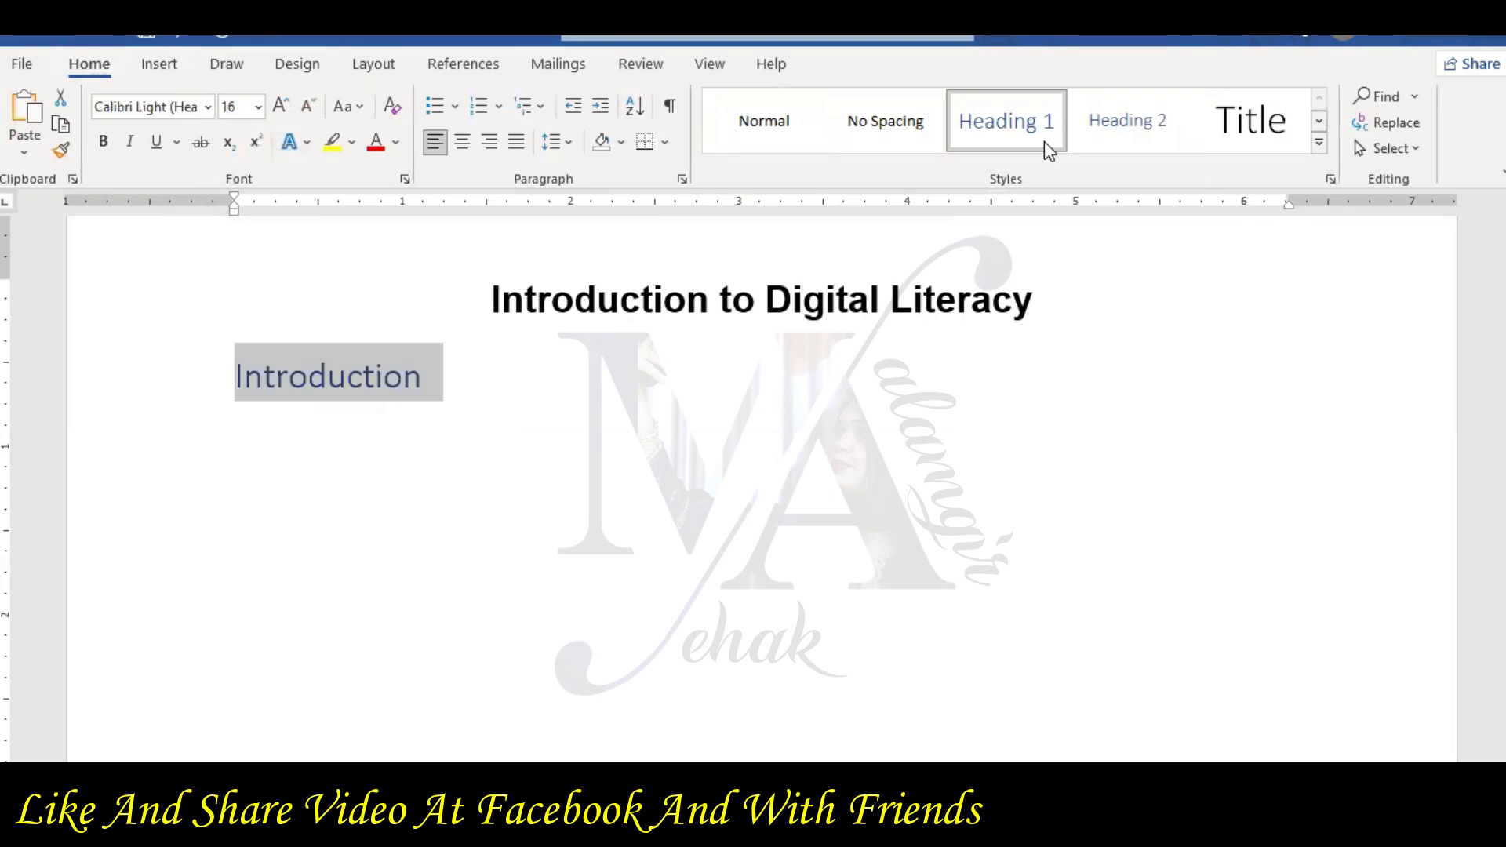
pyautogui.click(570, 372)
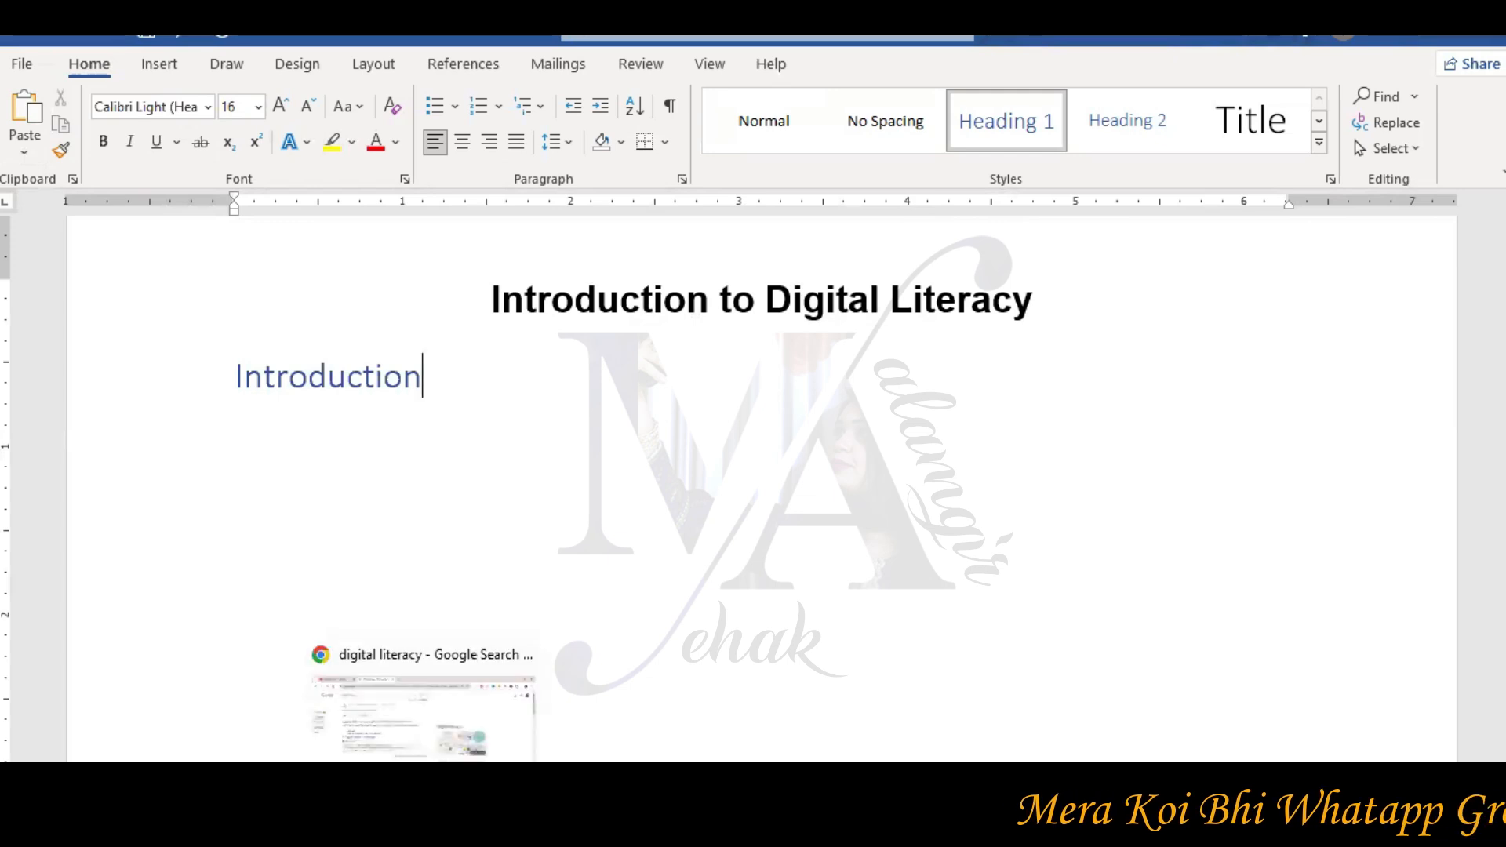
# Switch to Chrome and open the Wikipedia, UNESCO-UNEVOC and Study.com results for "digital literacy" in new tabs
pyautogui.moveTo(476, 784)
pyautogui.click(375, 743)
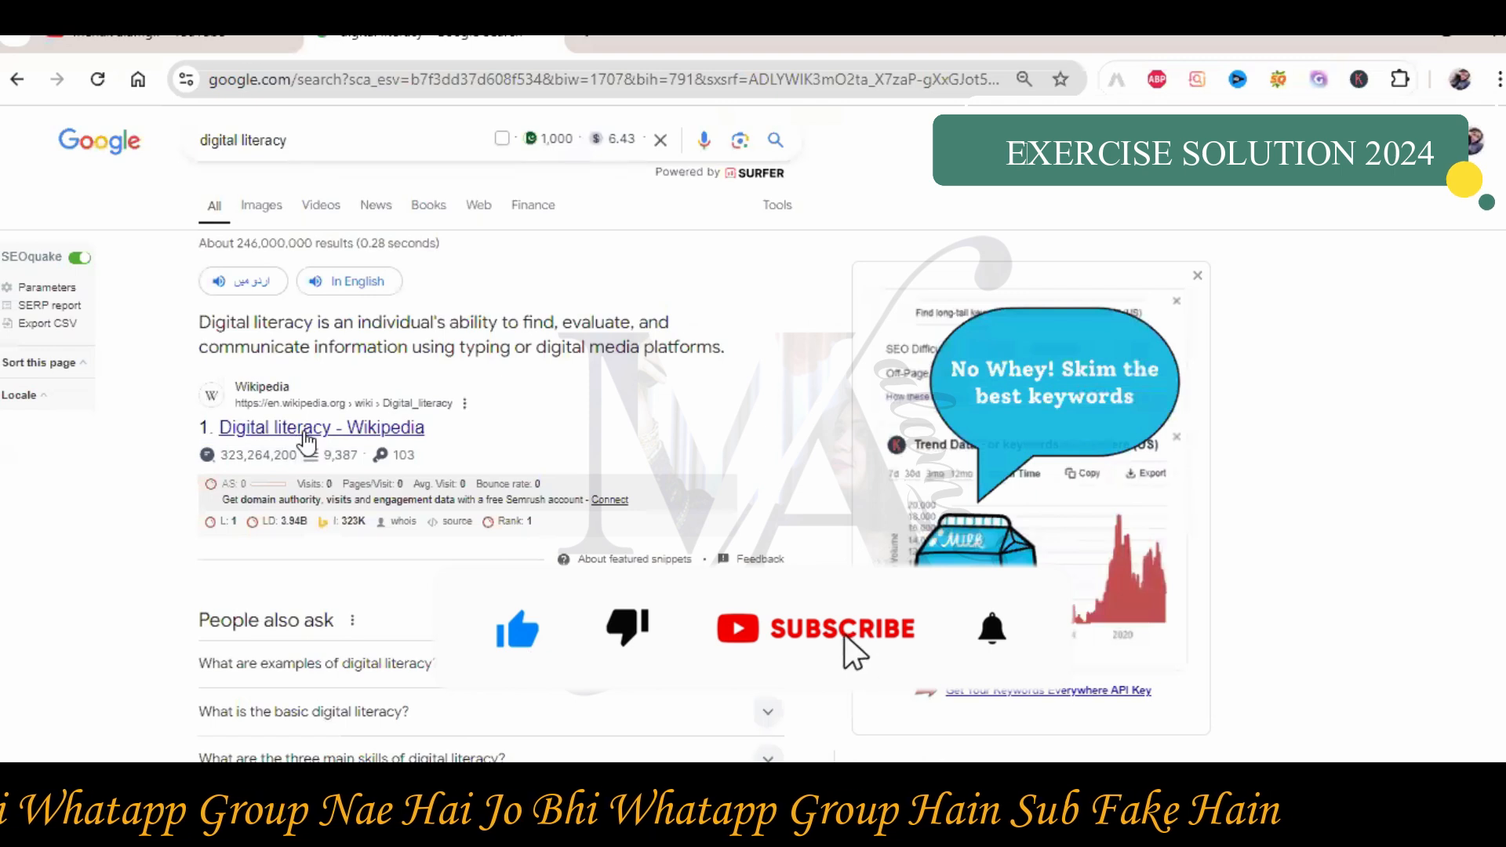
pyautogui.rightClick(306, 436)
pyautogui.click(333, 457)
pyautogui.scroll(-5, 206, 529)
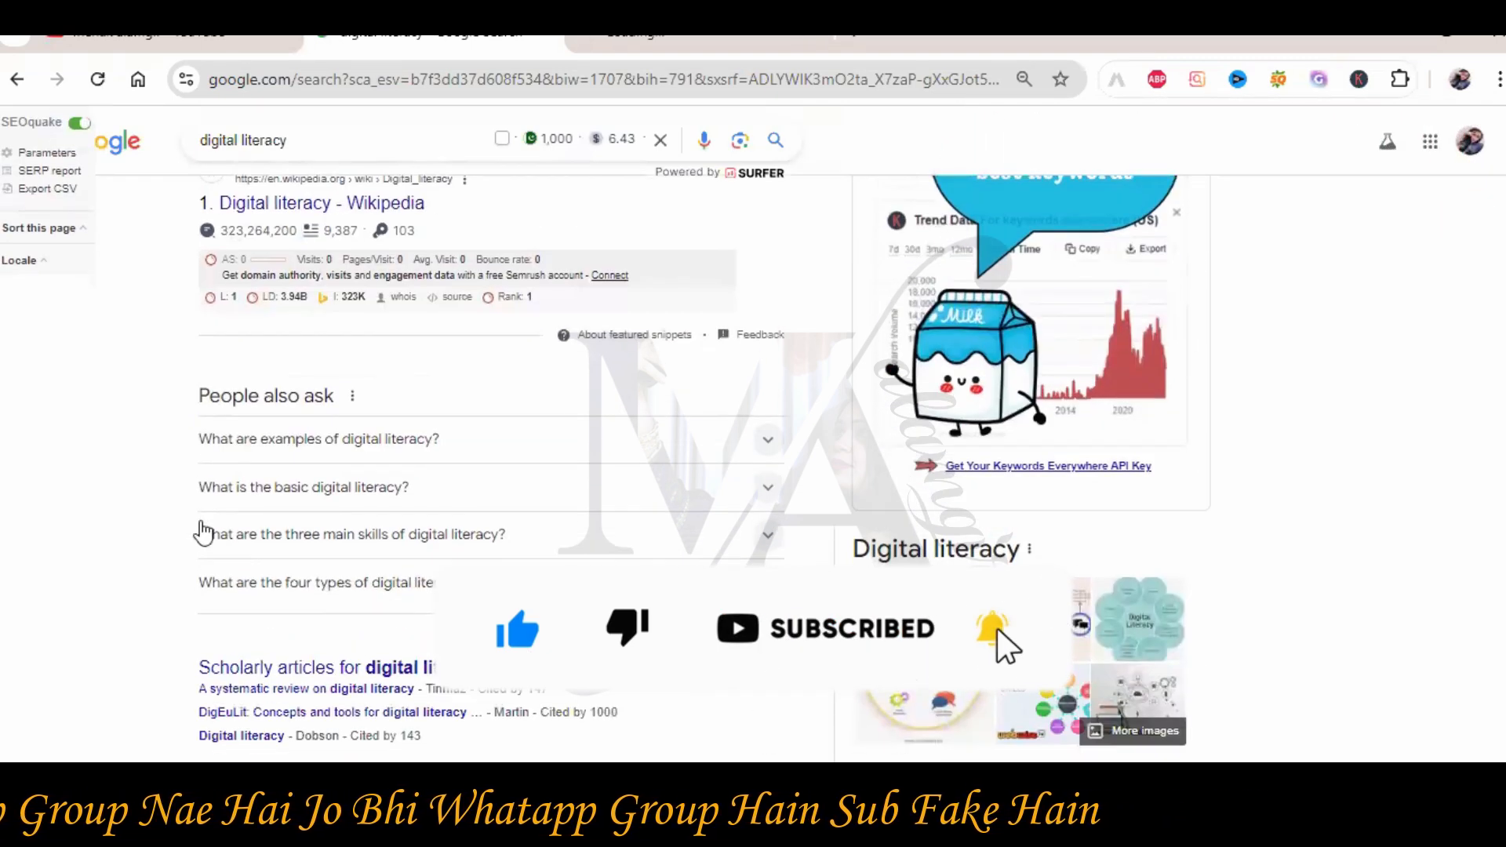
pyautogui.scroll(-1, 206, 530)
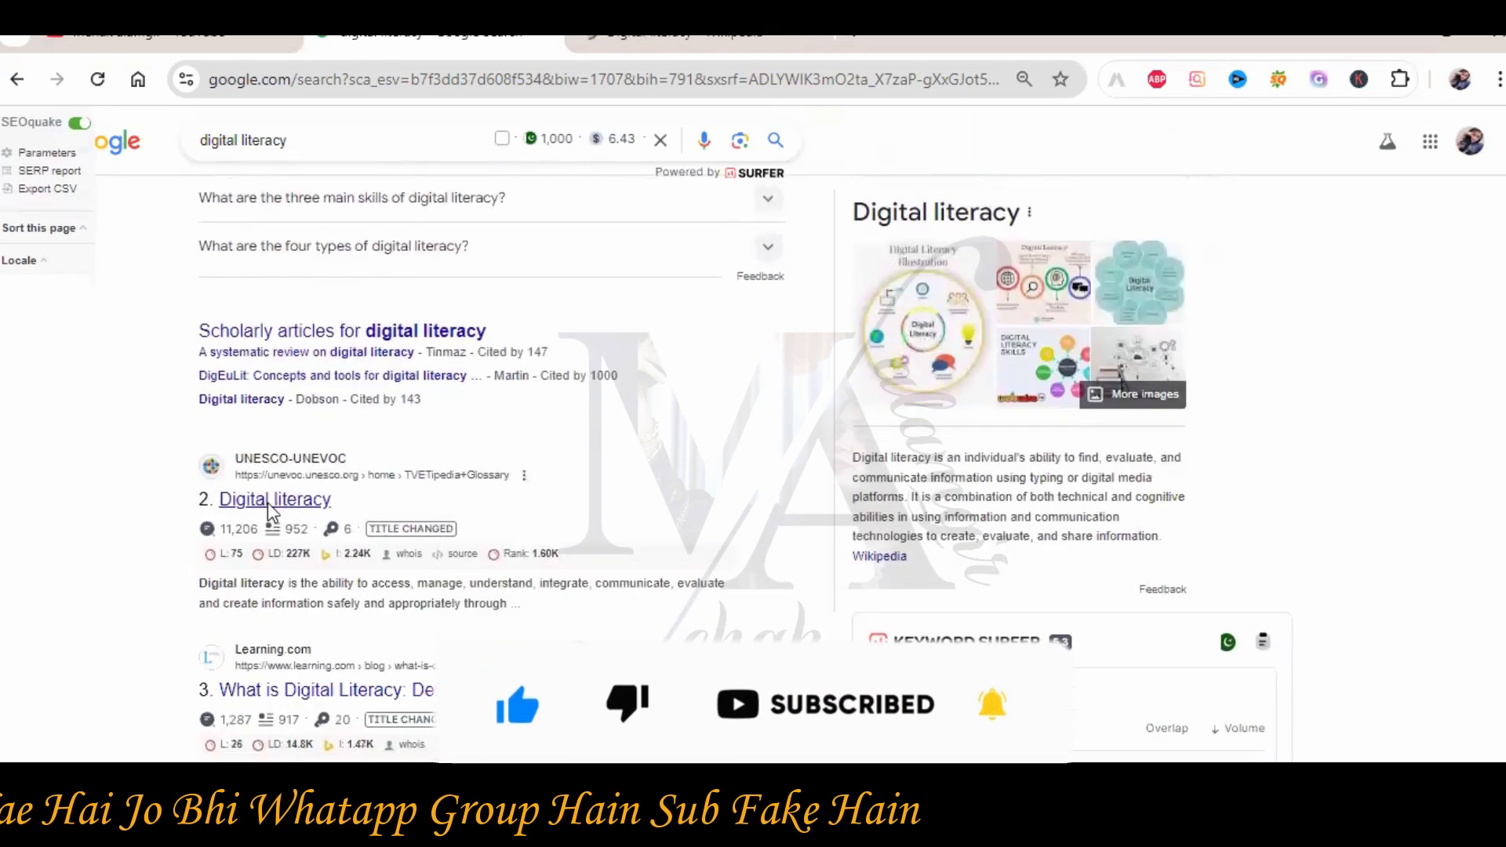
pyautogui.rightClick(268, 506)
pyautogui.click(299, 527)
pyautogui.scroll(-4, 152, 565)
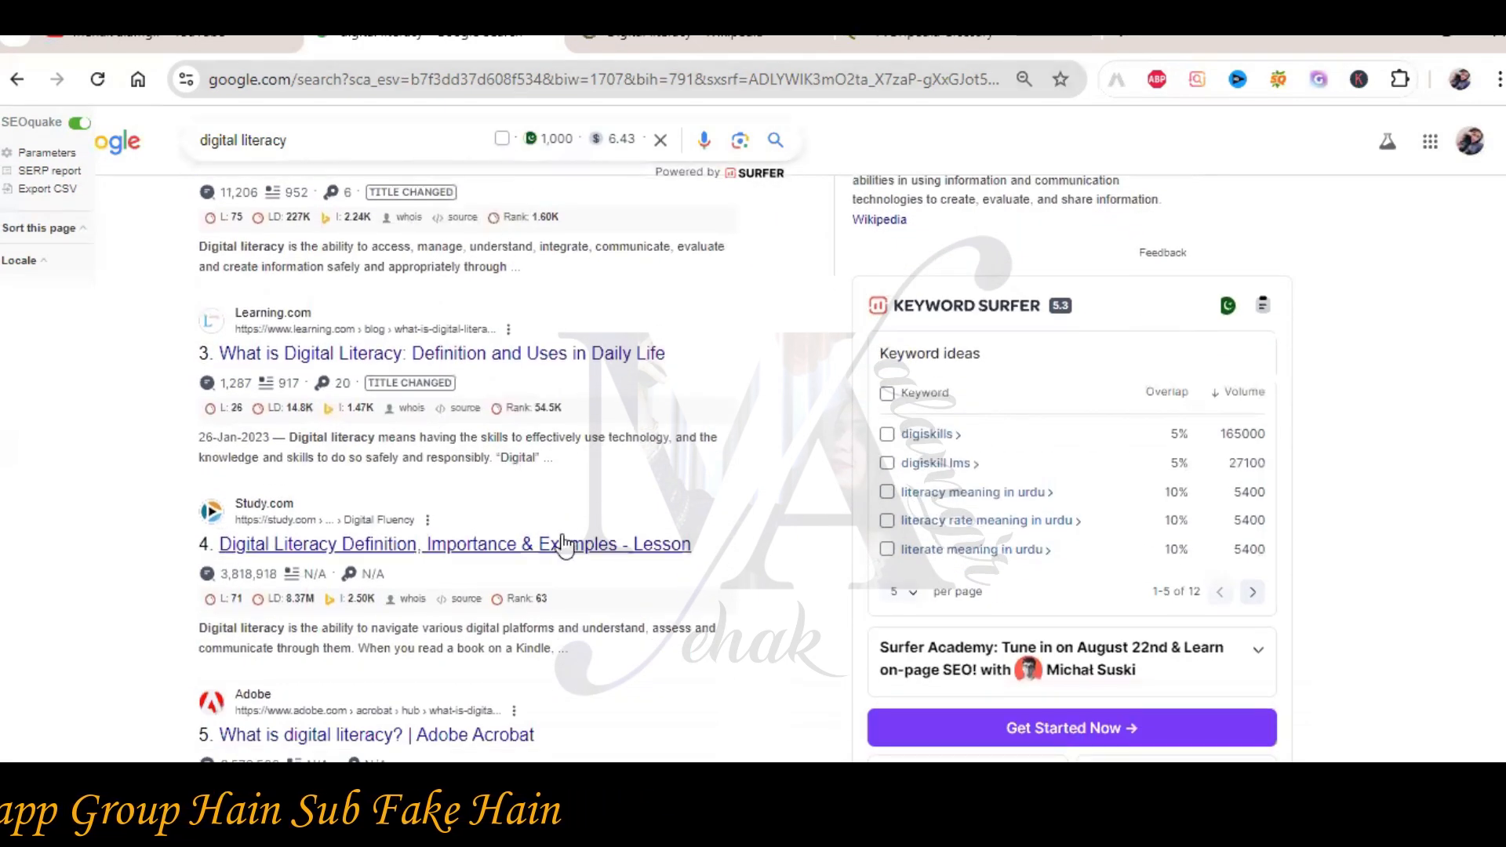
pyautogui.rightClick(563, 543)
pyautogui.click(717, 314)
# Look through the opened pages and copy the digital literacy definition paragraph from the UNESCO-UNEVOC TVETipedia Glossary
pyautogui.click(620, 45)
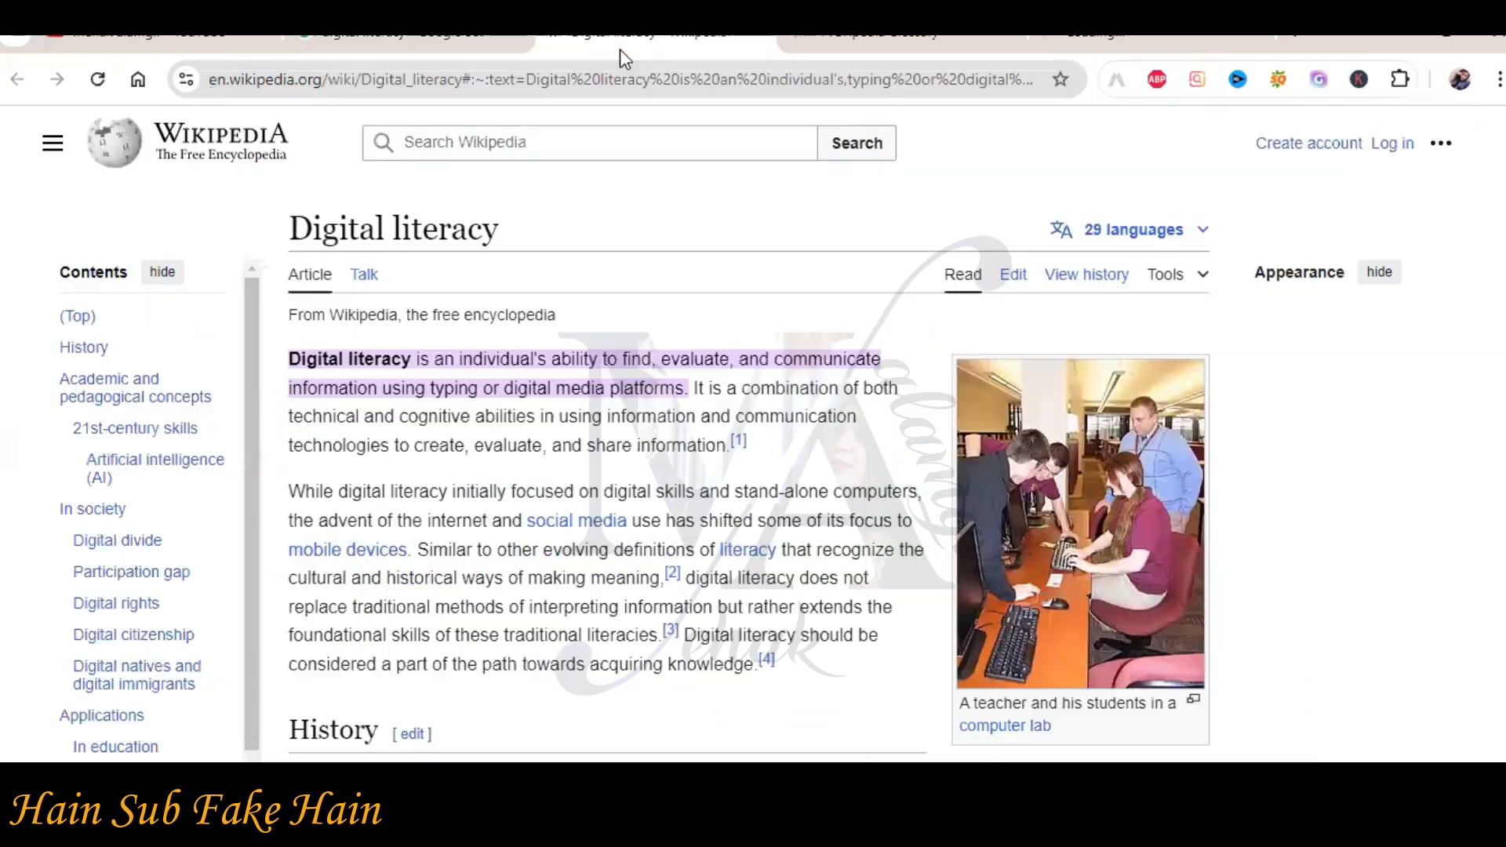
pyautogui.click(863, 45)
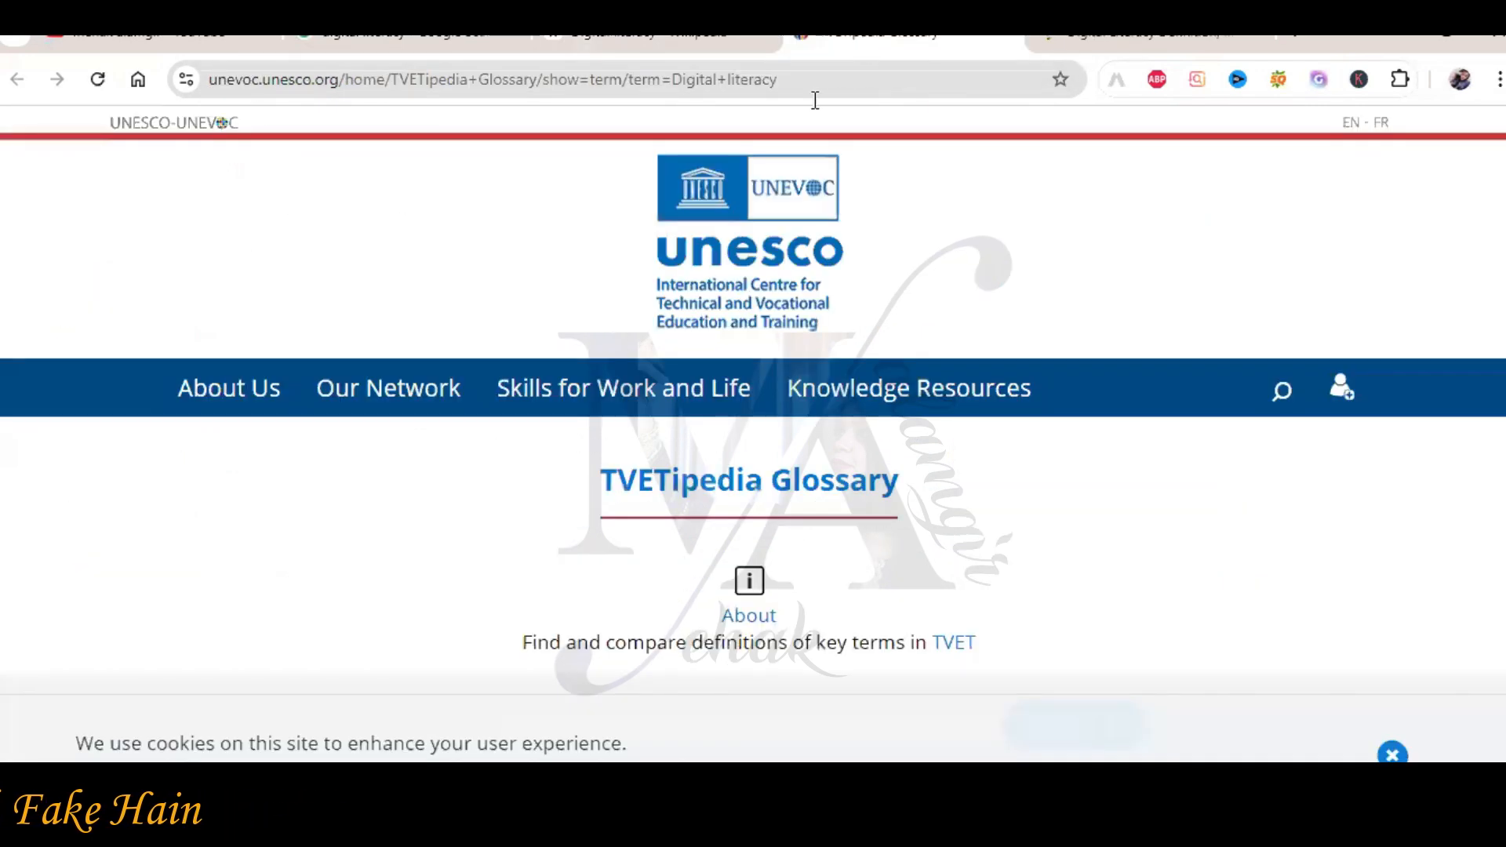
pyautogui.scroll(-8, 719, 431)
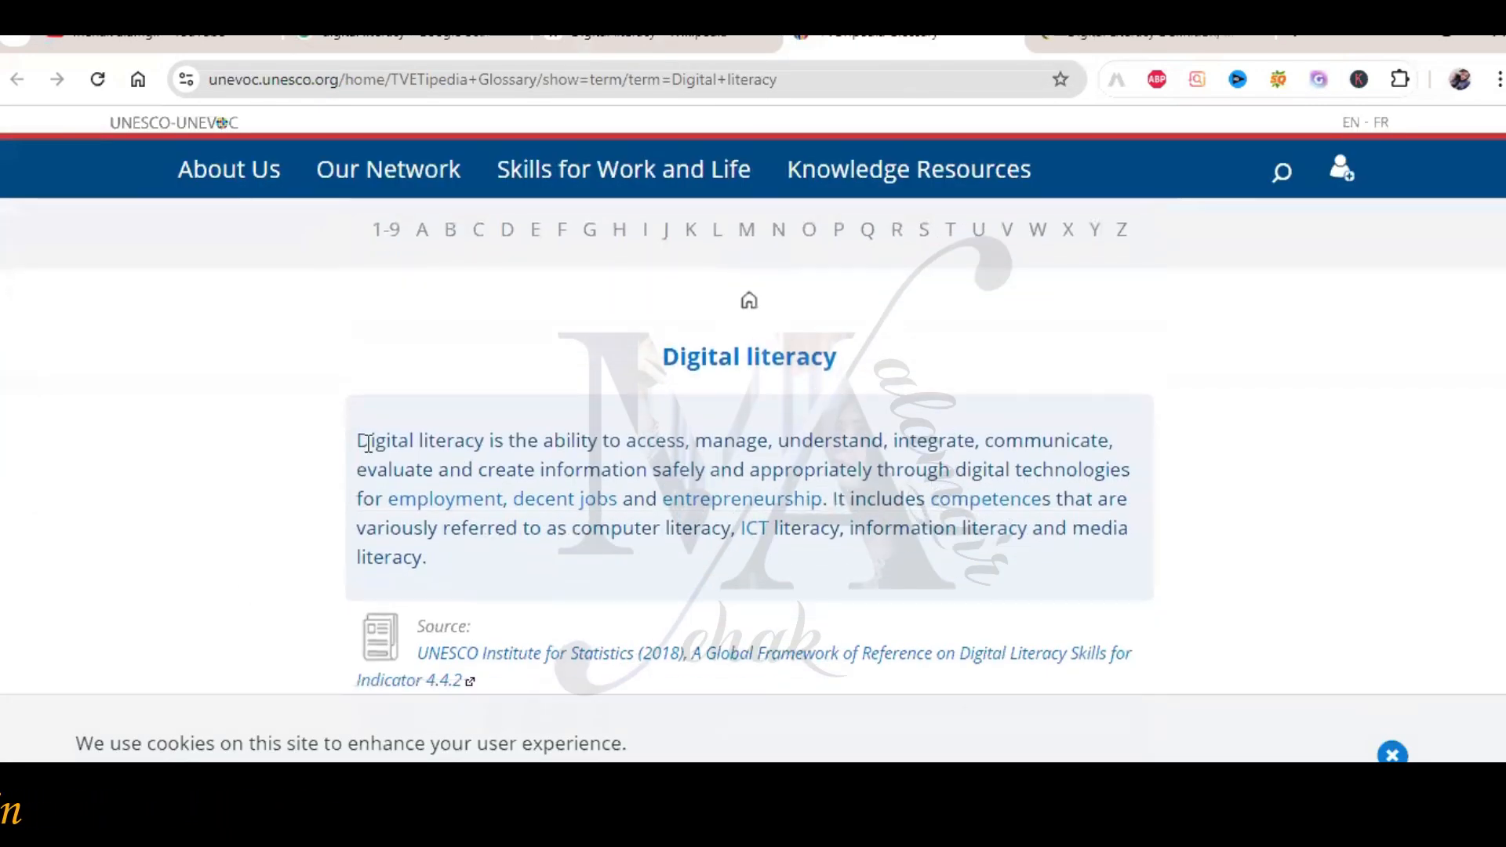
pyautogui.moveTo(360, 444); pyautogui.dragTo(442, 562)
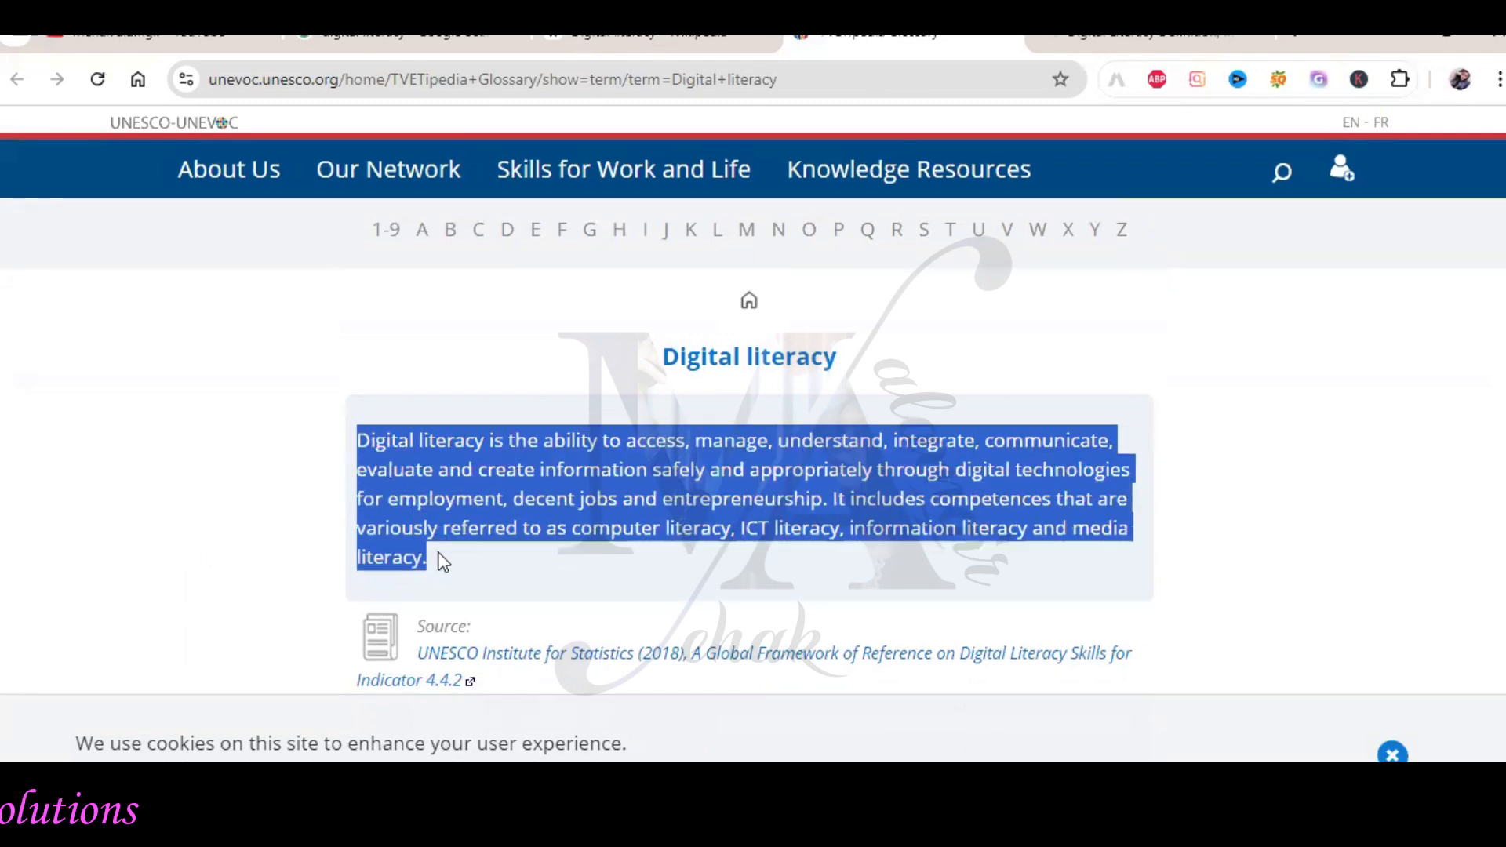
pyautogui.rightClick(502, 449)
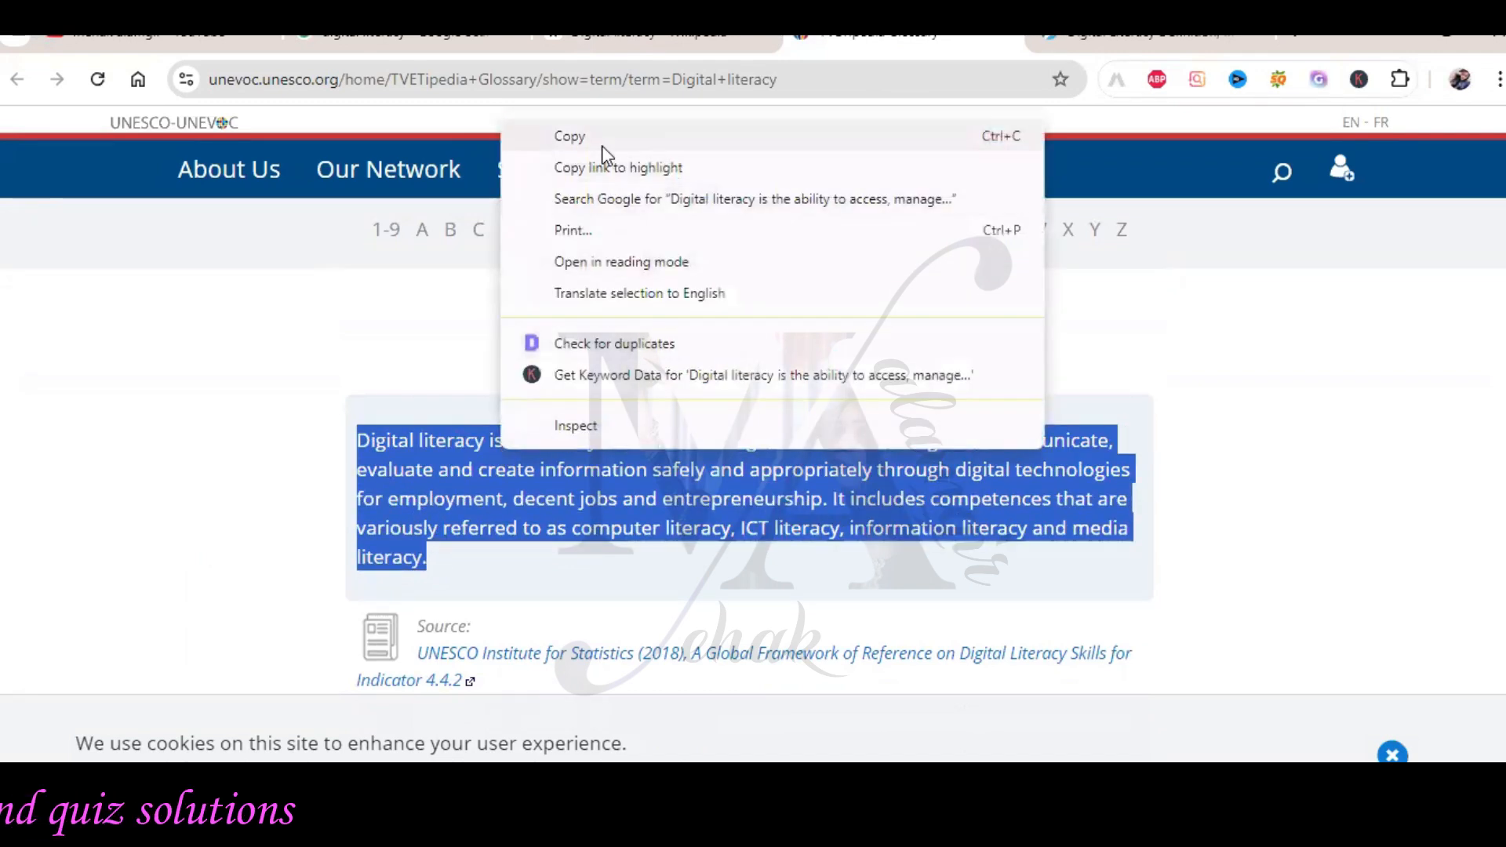
pyautogui.click(570, 138)
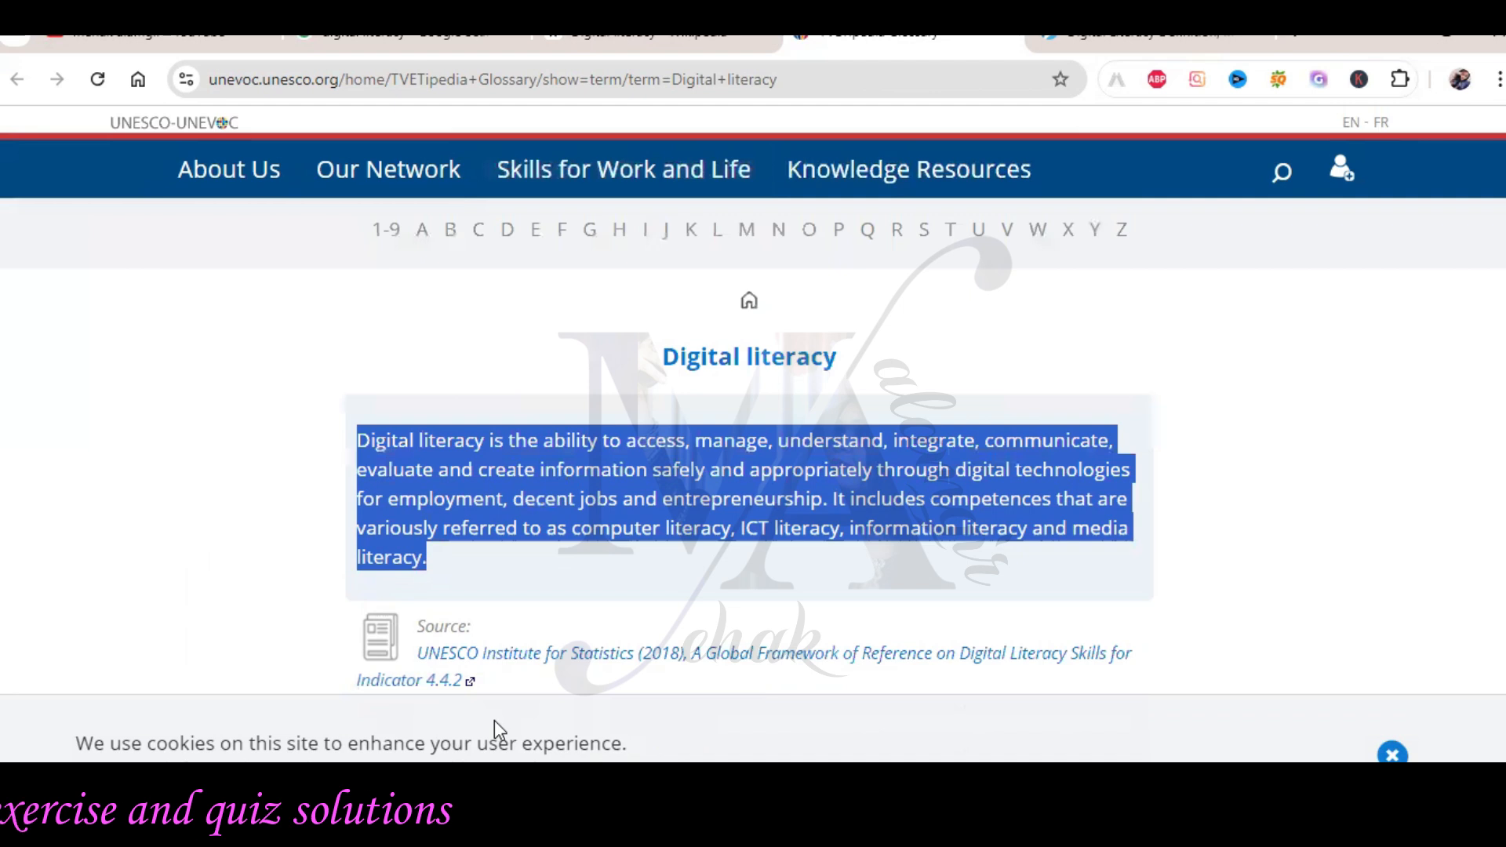
# Switch back to the Word document and paste the copied definition on a new line below the Introduction heading
pyautogui.click(524, 699)
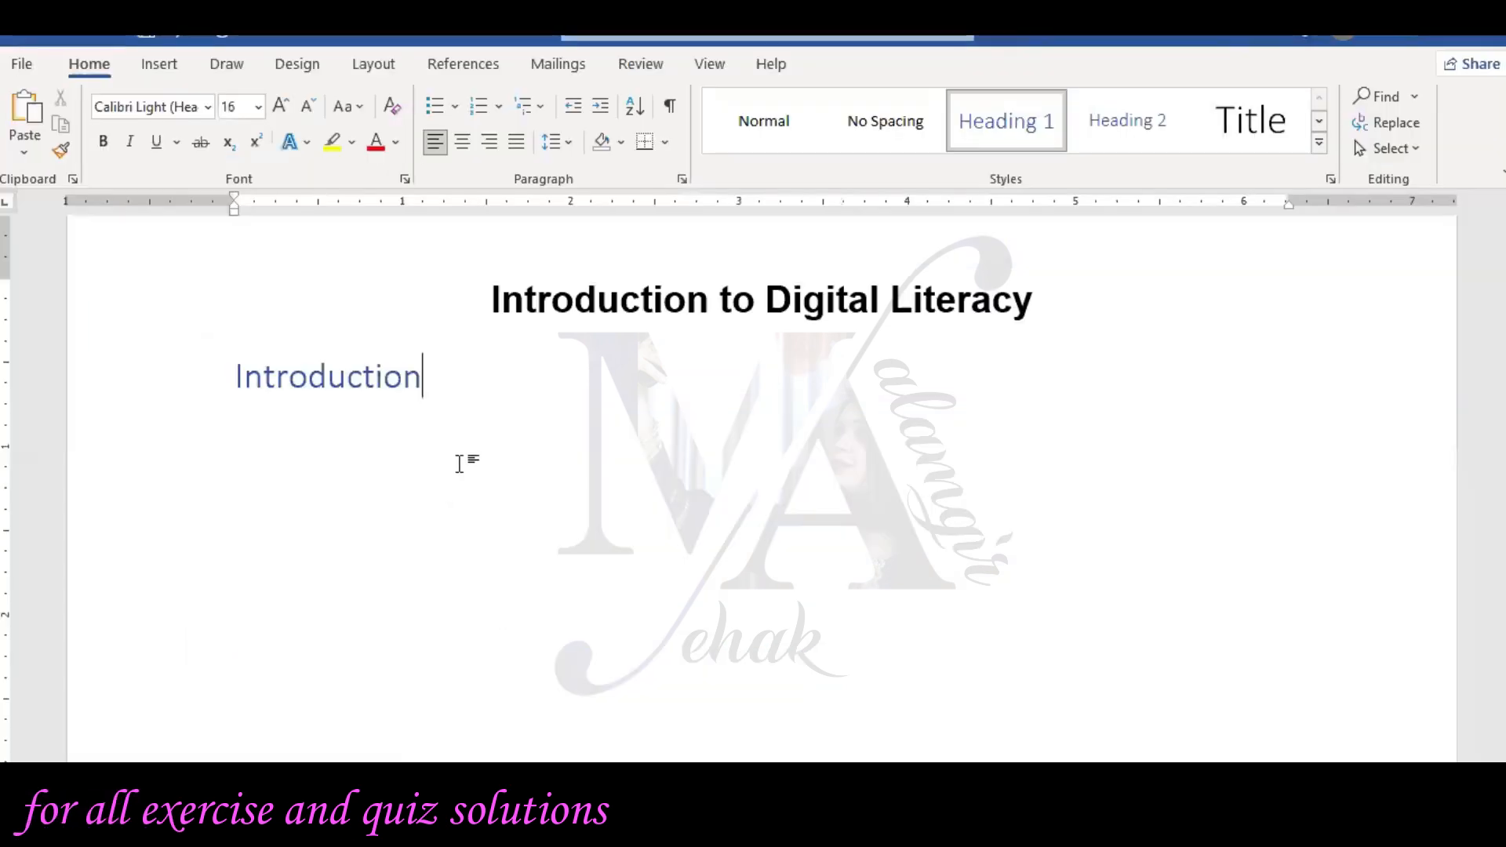
pyautogui.press('Return')
pyautogui.hotkey('ctrl', 'v')
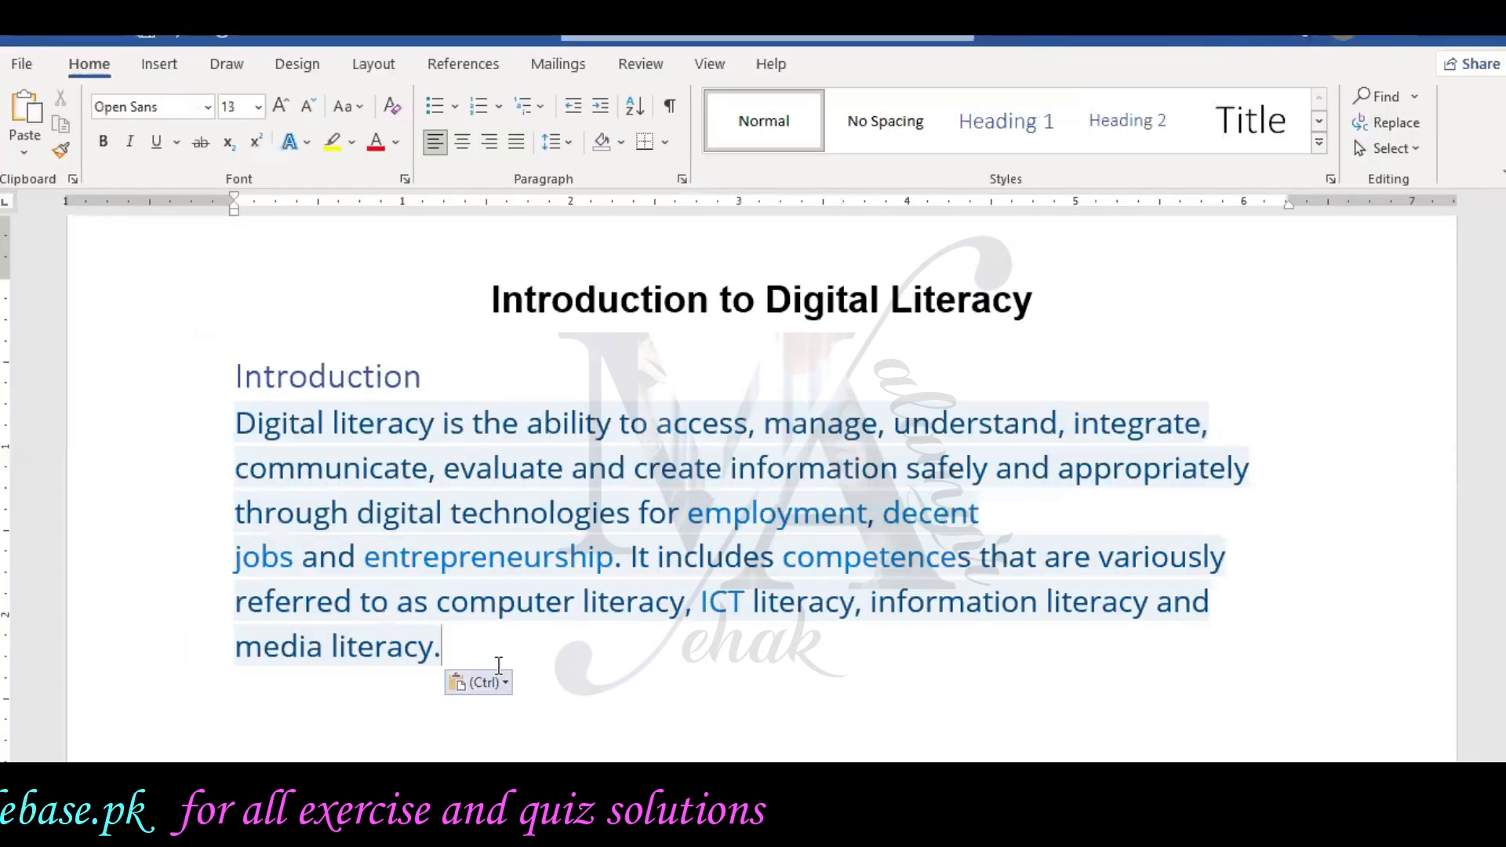
# Set the pasted paragraph's font size to 12 and its text color to black
pyautogui.moveTo(444, 650); pyautogui.dragTo(208, 427)
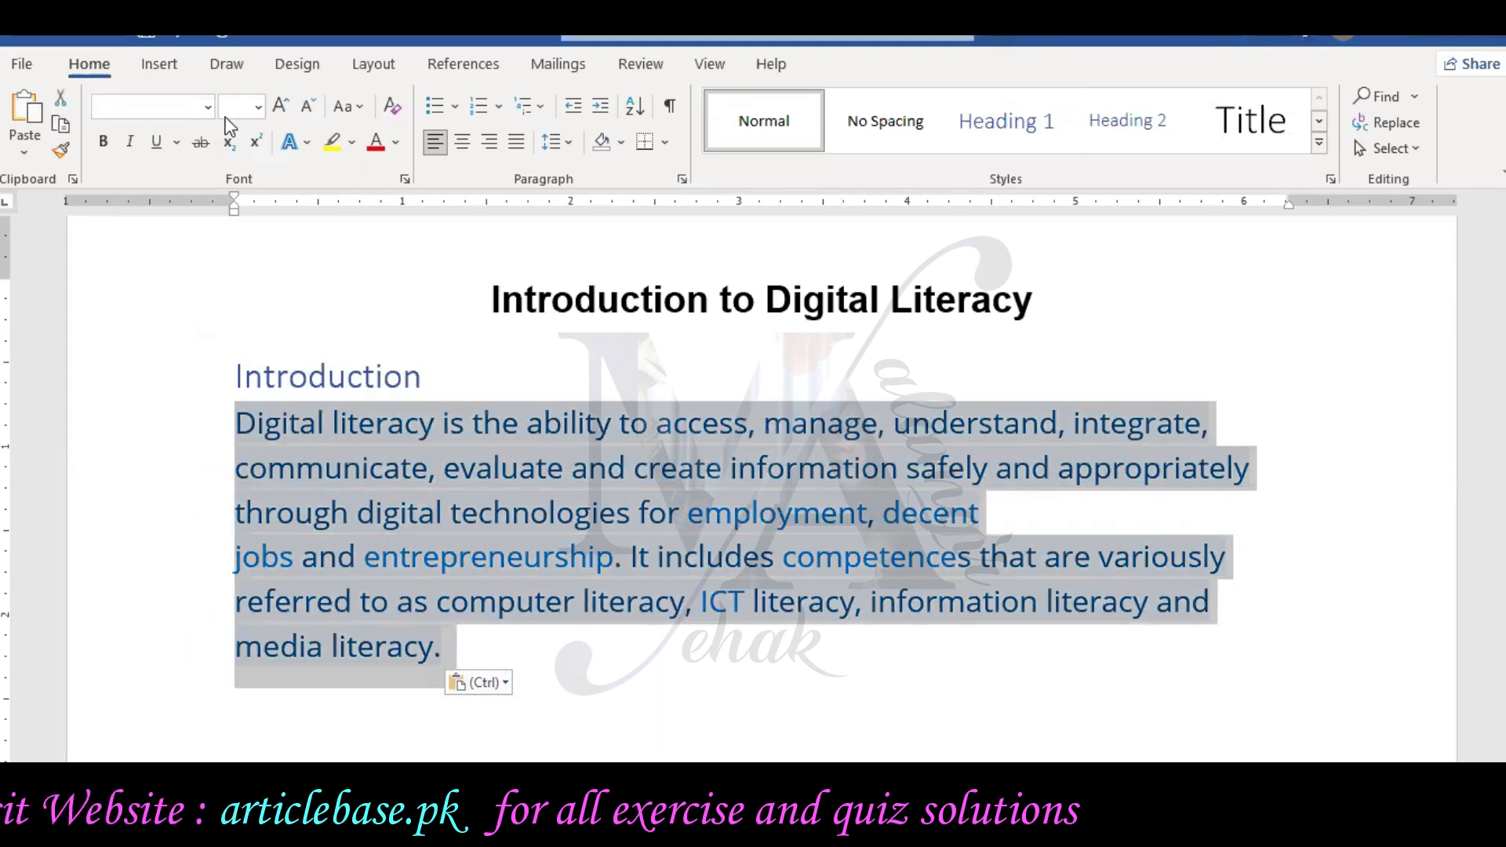
pyautogui.click(258, 107)
pyautogui.click(239, 237)
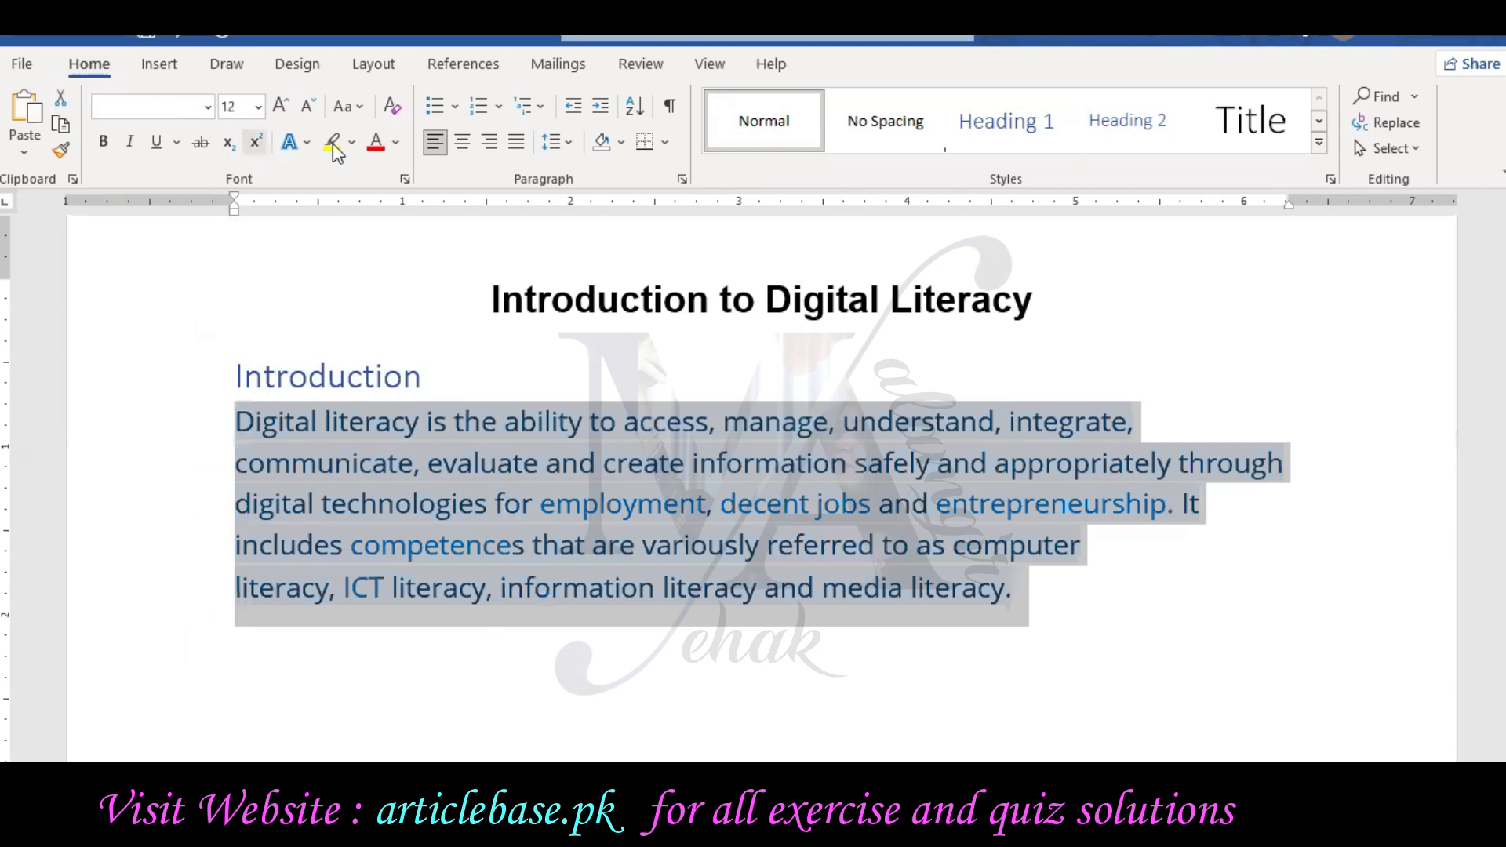
pyautogui.click(397, 142)
pyautogui.click(394, 235)
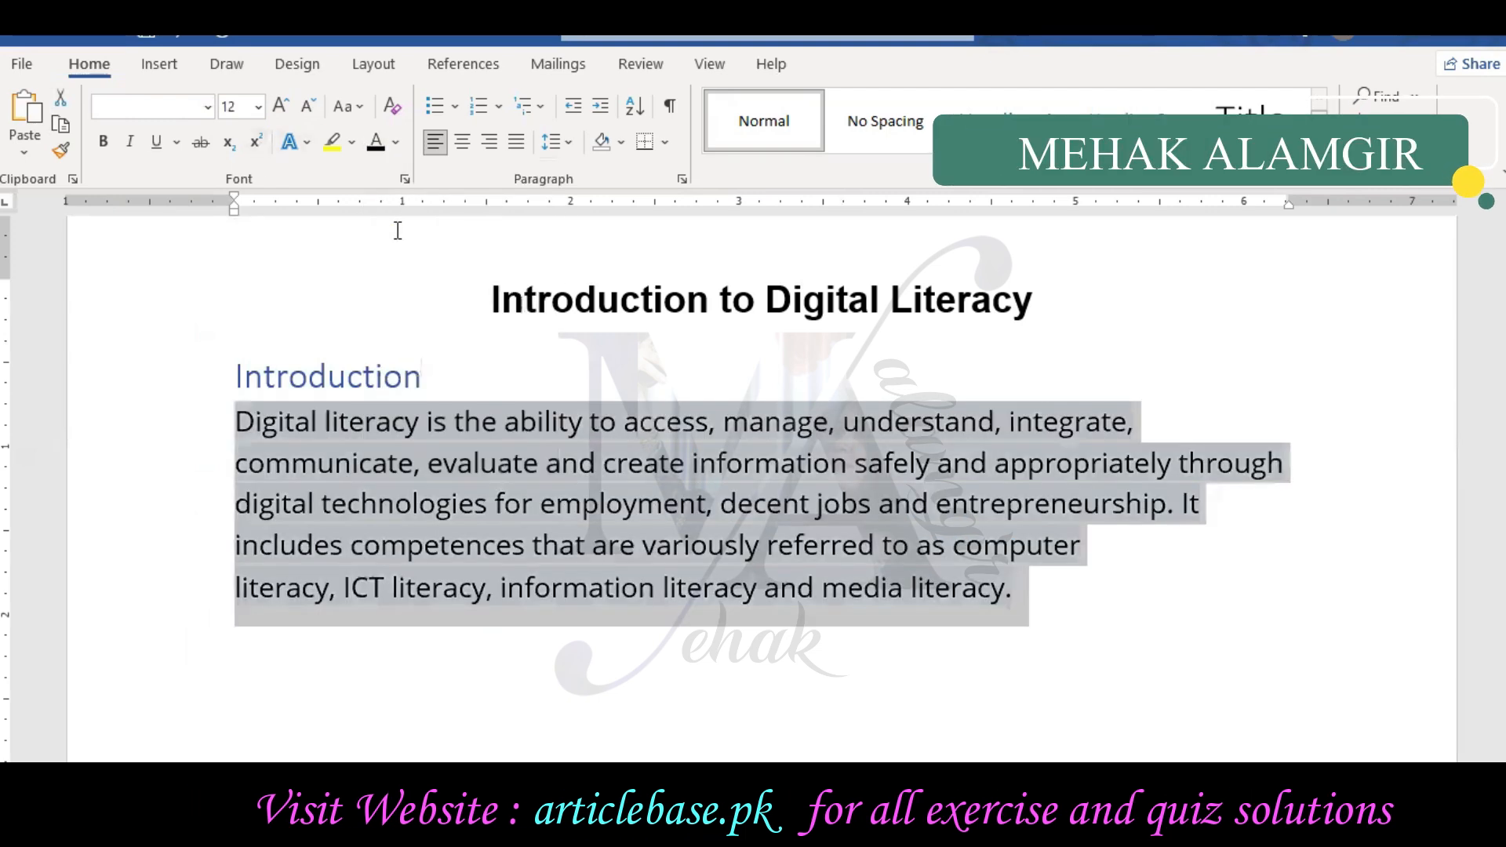
# Set the pasted definition paragraph's font to Times New Roman
pyautogui.click(207, 108)
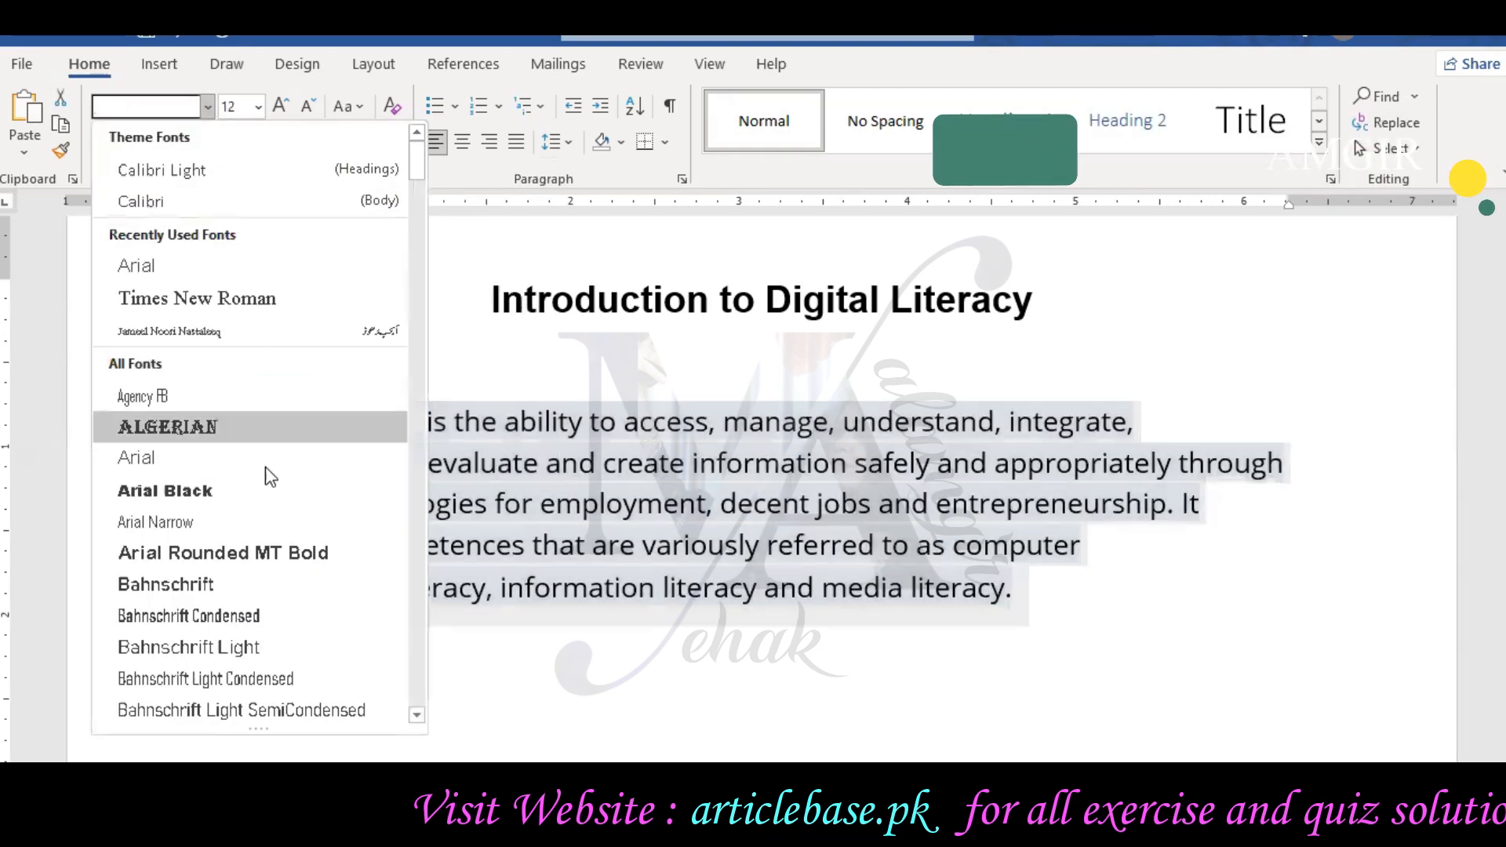
pyautogui.scroll(-4, 357, 416)
pyautogui.scroll(-20, 356, 415)
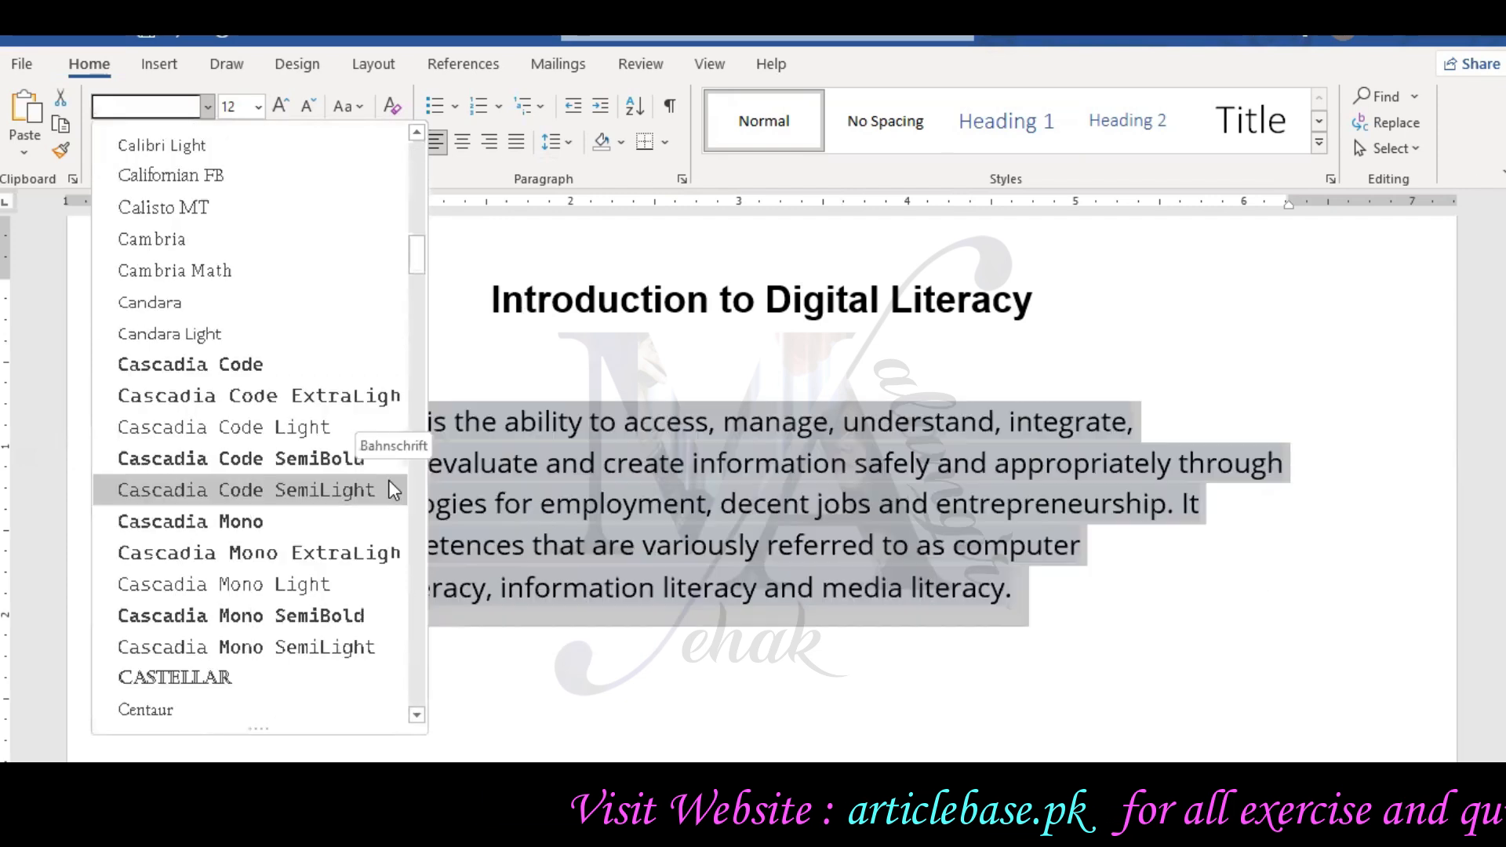
pyautogui.scroll(-20, 390, 509)
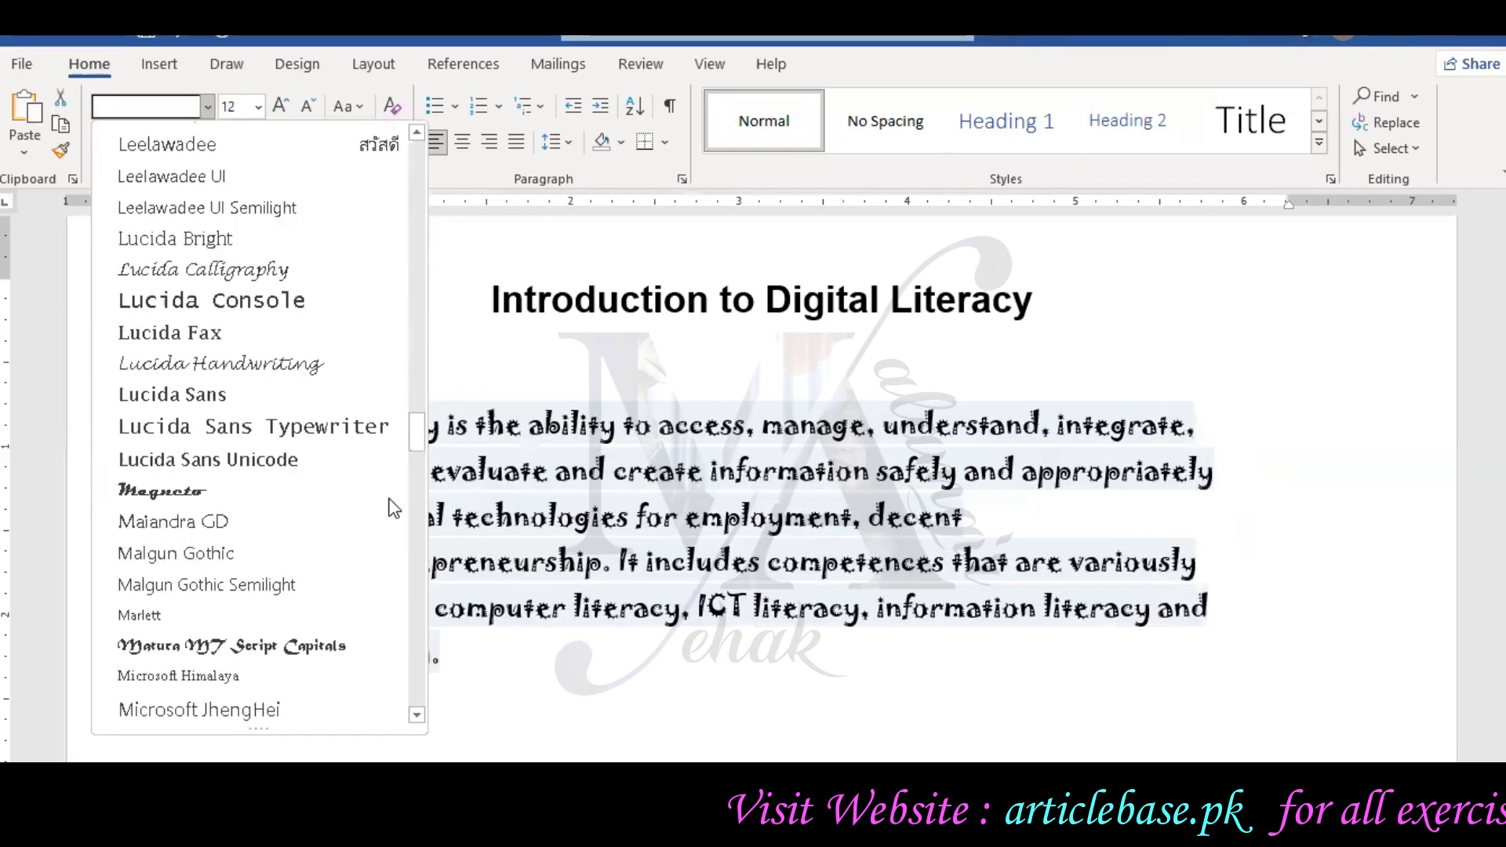
pyautogui.scroll(-15, 392, 509)
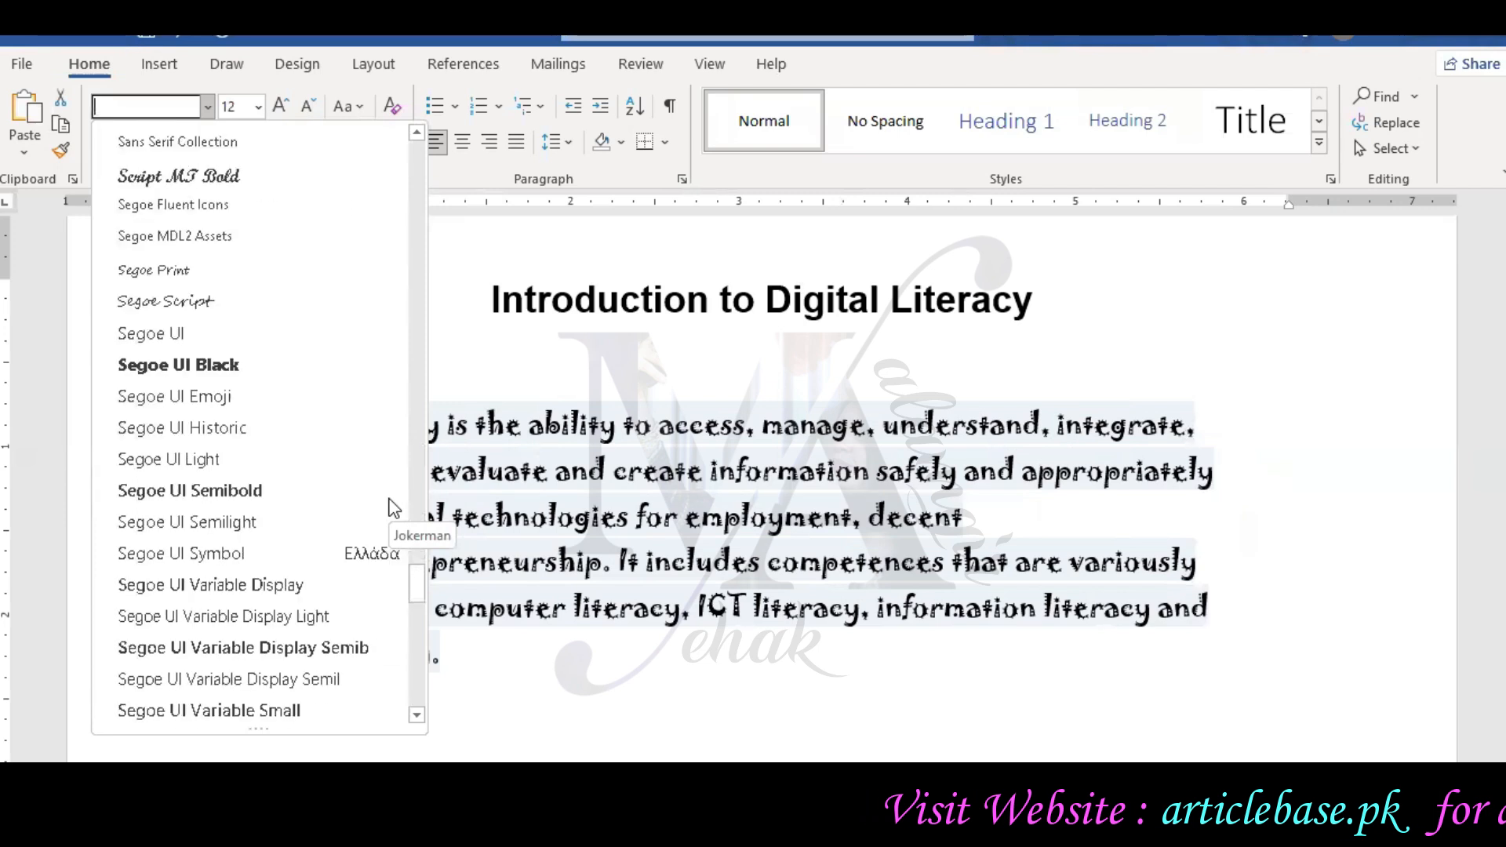
pyautogui.scroll(-6, 393, 502)
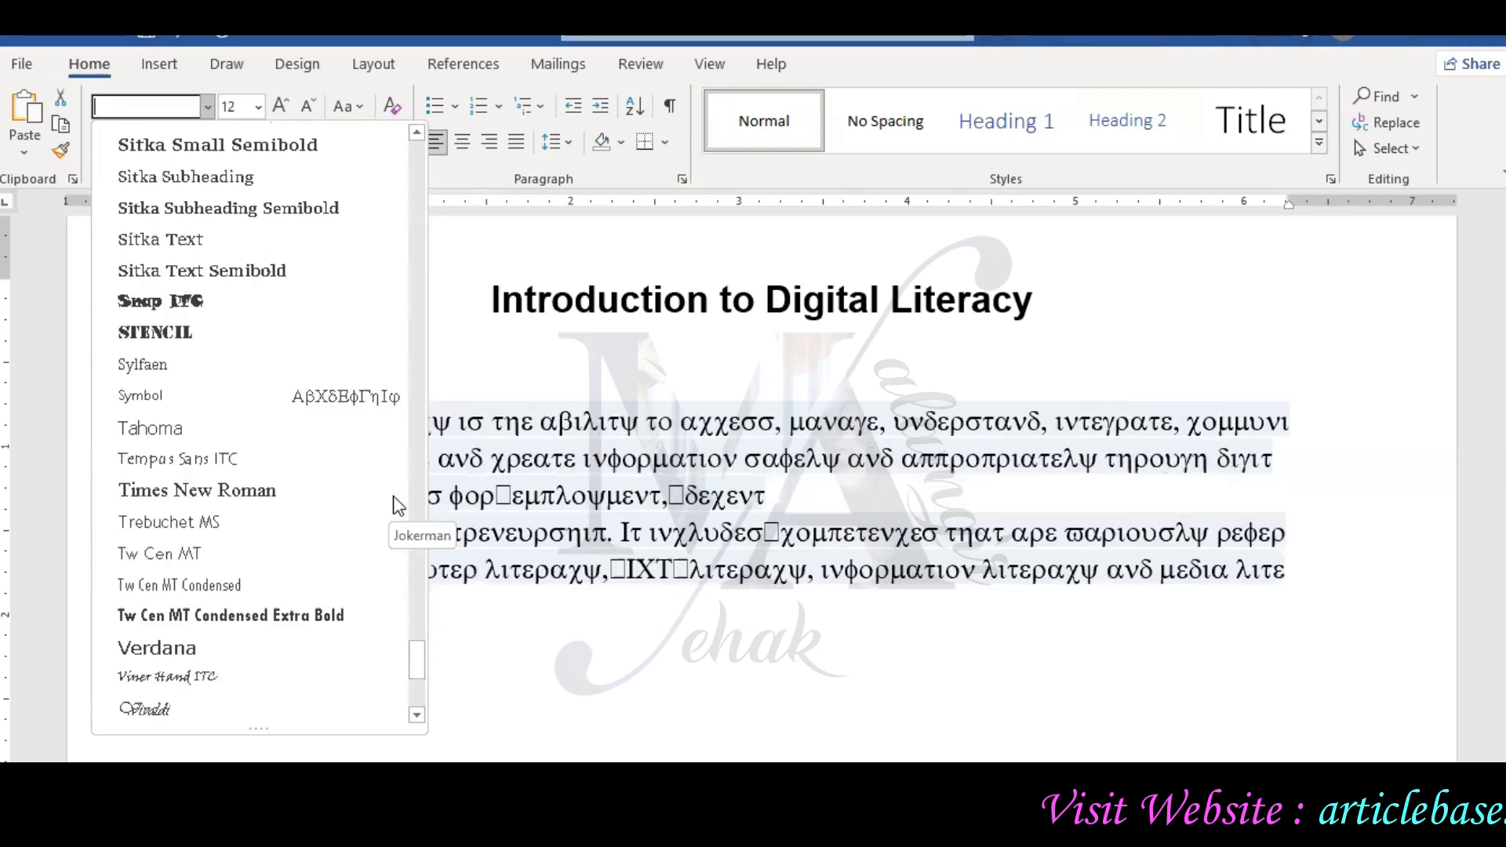
pyautogui.click(331, 486)
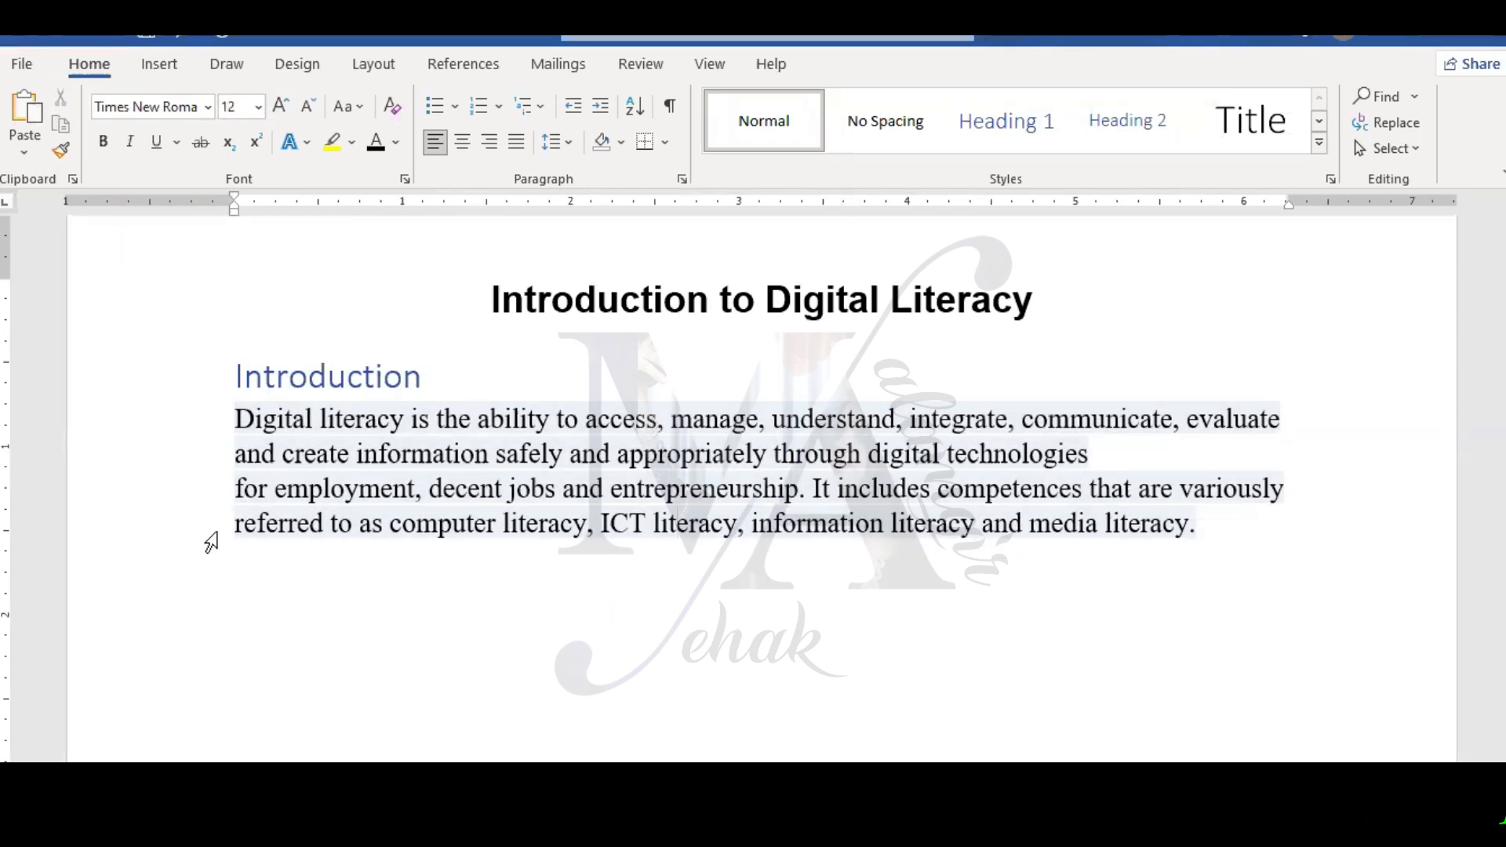
# Copy the formatting of the title "Introduction to Digital Literacy" onto the definition paragraph with Format Painter
pyautogui.click(196, 389)
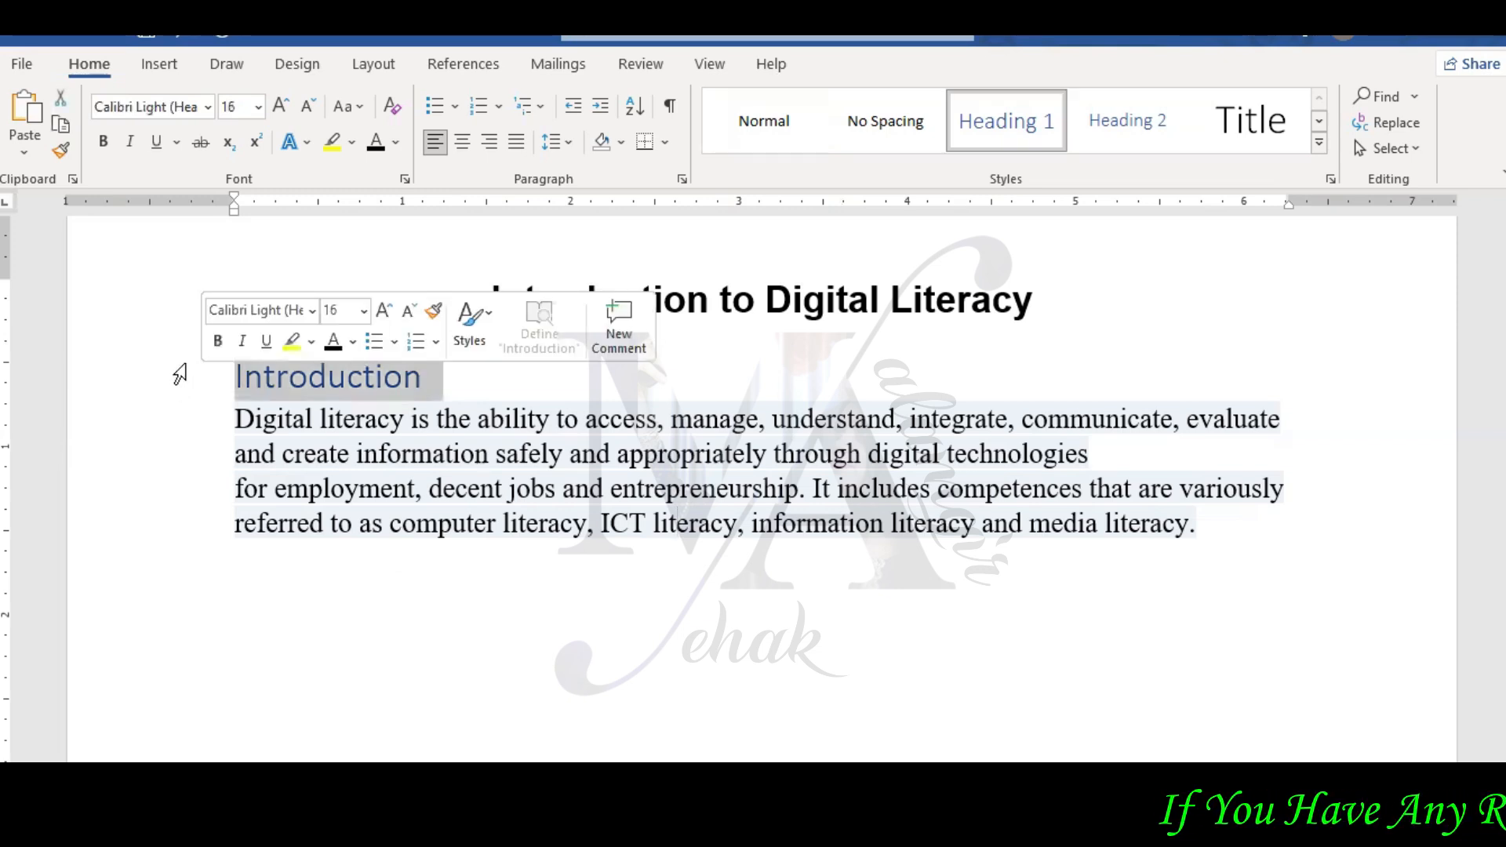
pyautogui.click(166, 306)
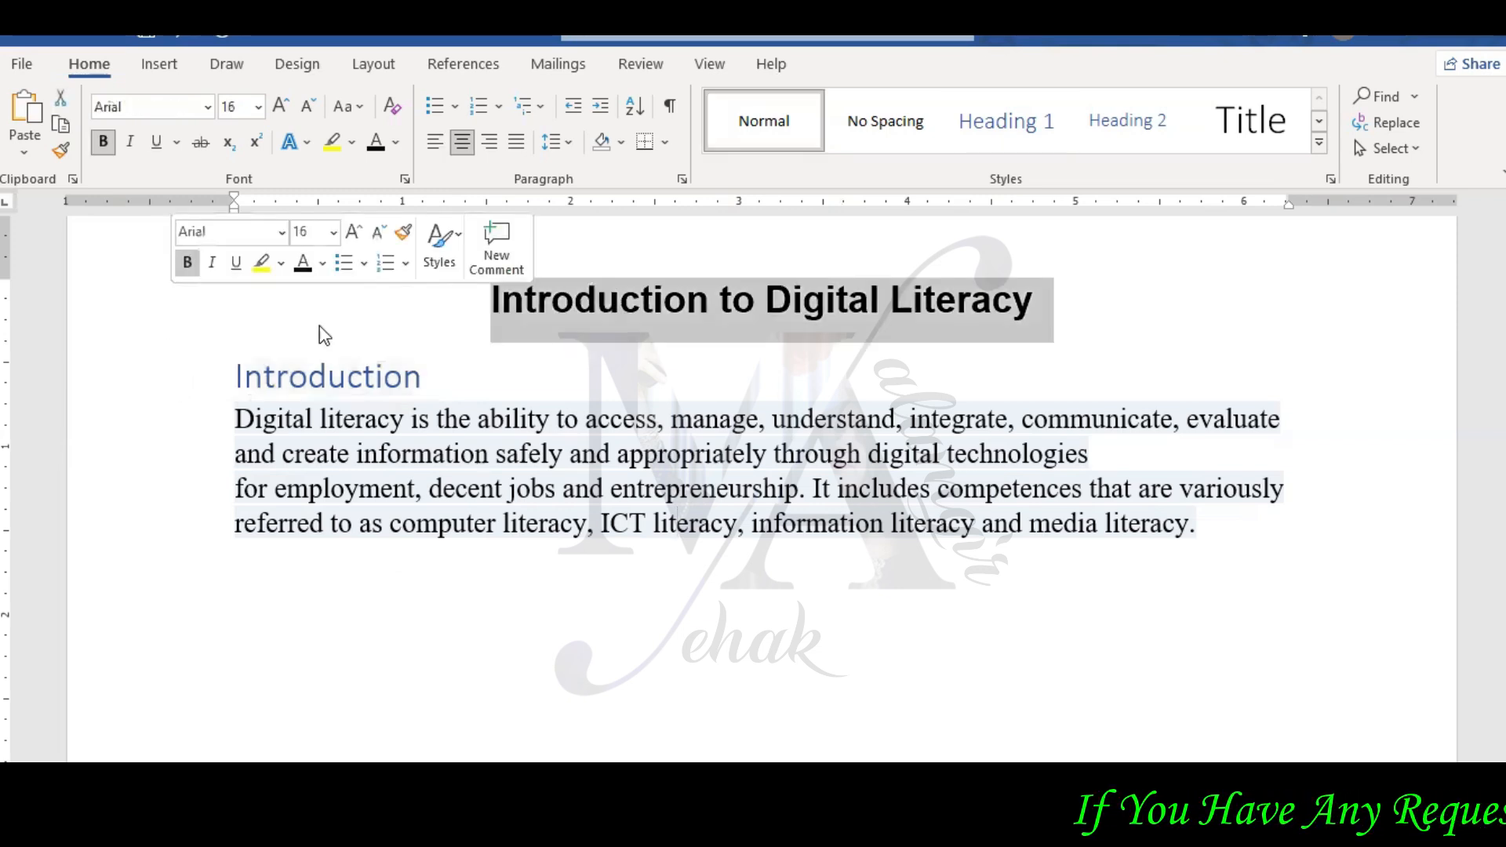
pyautogui.click(56, 149)
pyautogui.moveTo(185, 423); pyautogui.dragTo(176, 587)
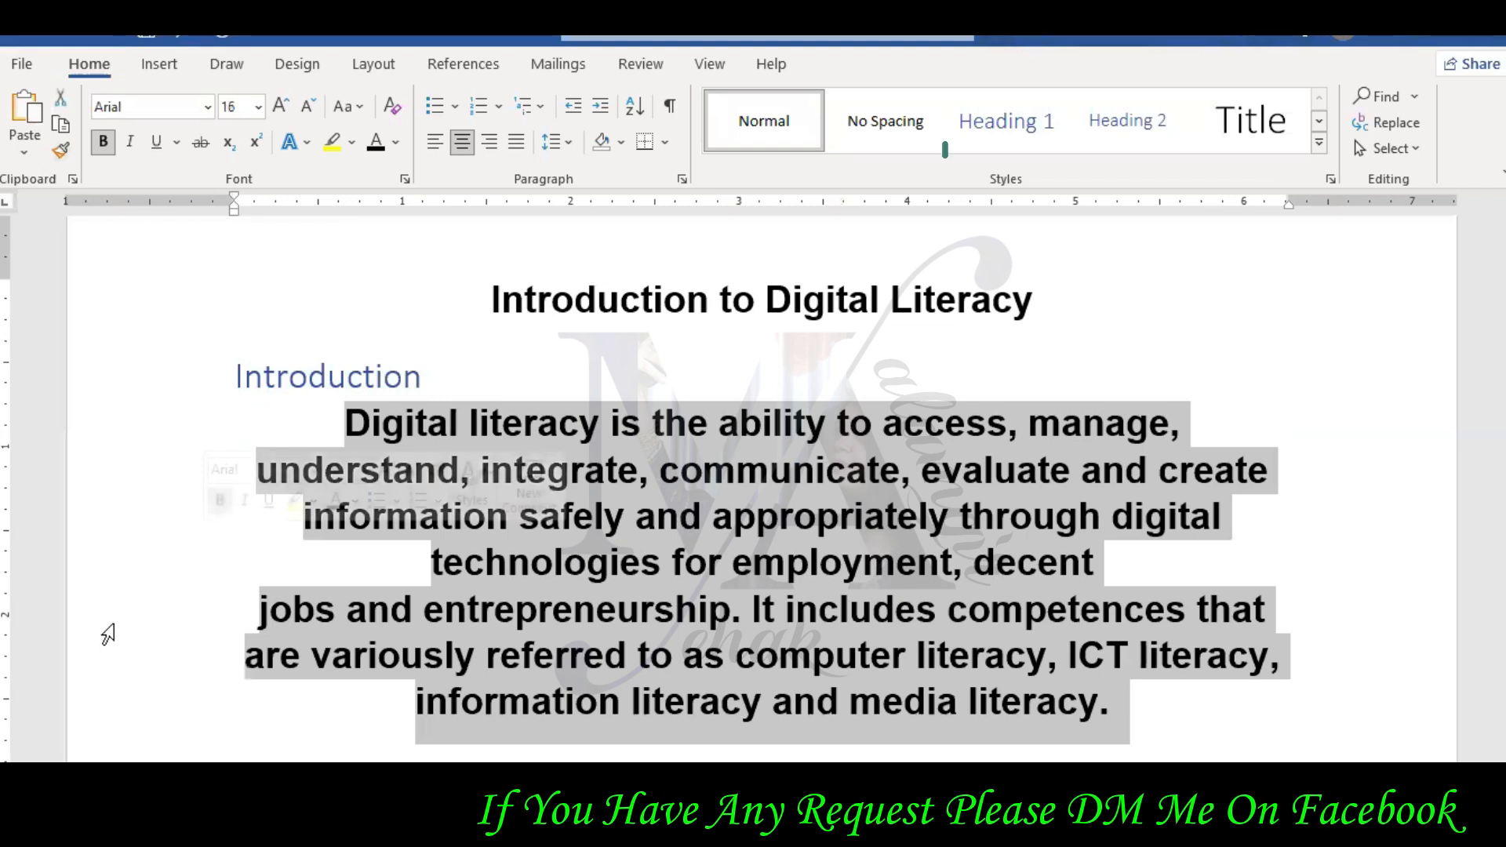
# Set the definition paragraph to 12-point Times New Roman, left-aligned and without bold, and put the cursor on the line below it
pyautogui.click(258, 107)
pyautogui.click(239, 238)
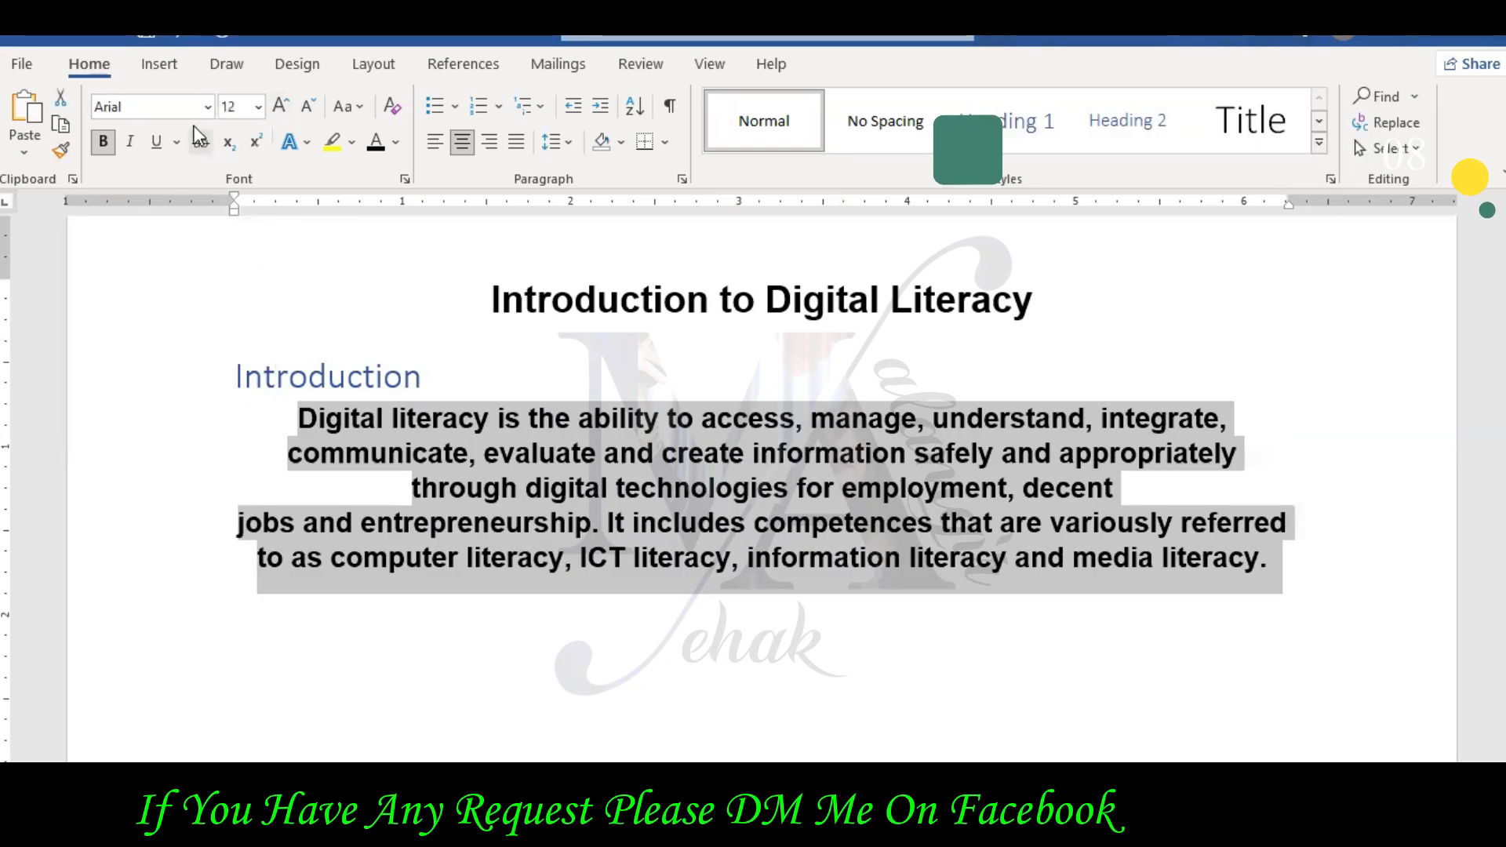
pyautogui.click(207, 107)
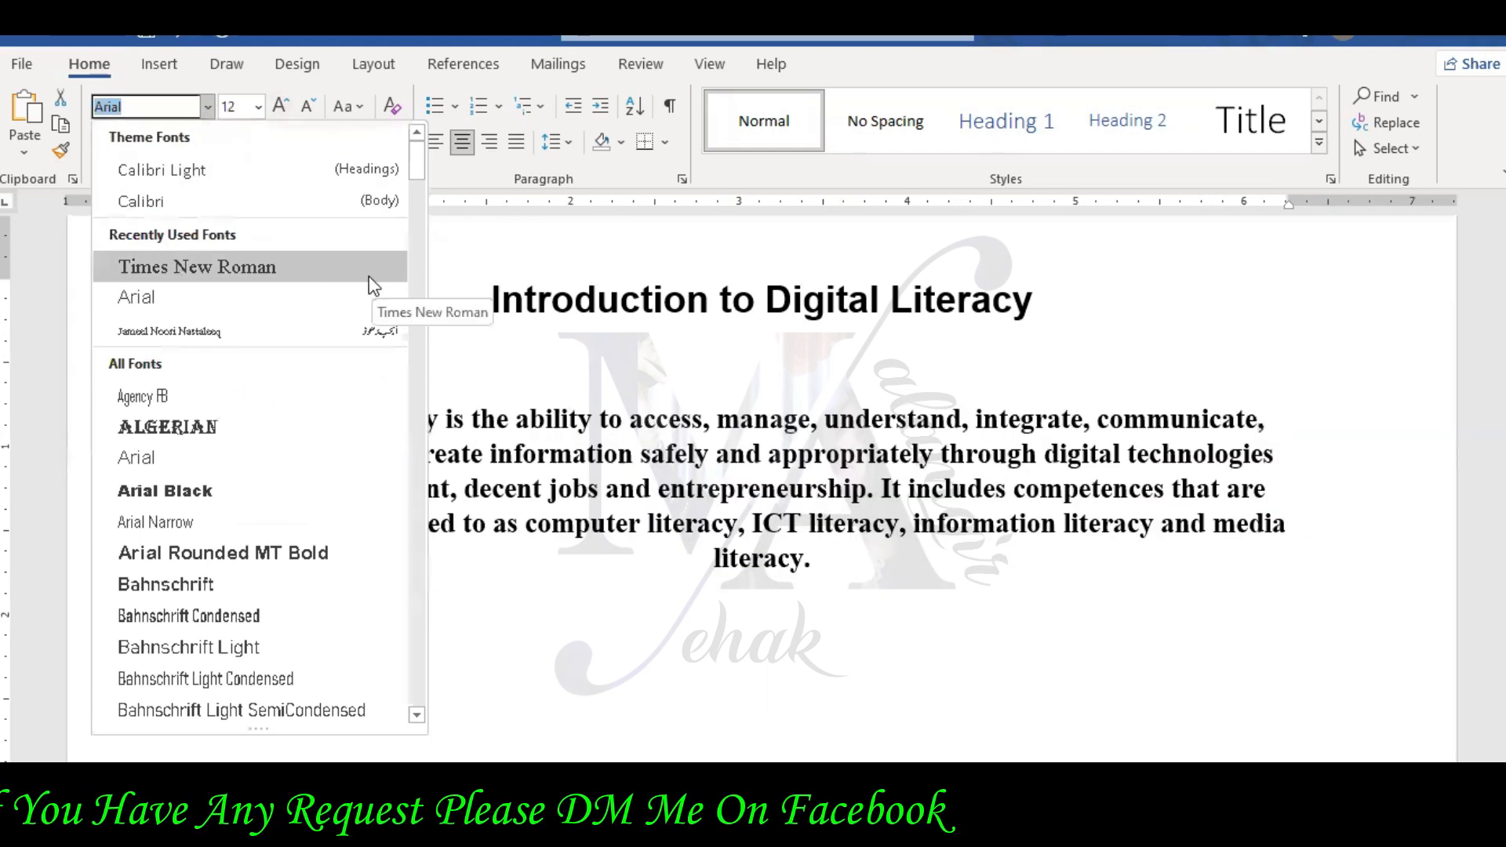
pyautogui.click(372, 269)
pyautogui.click(434, 142)
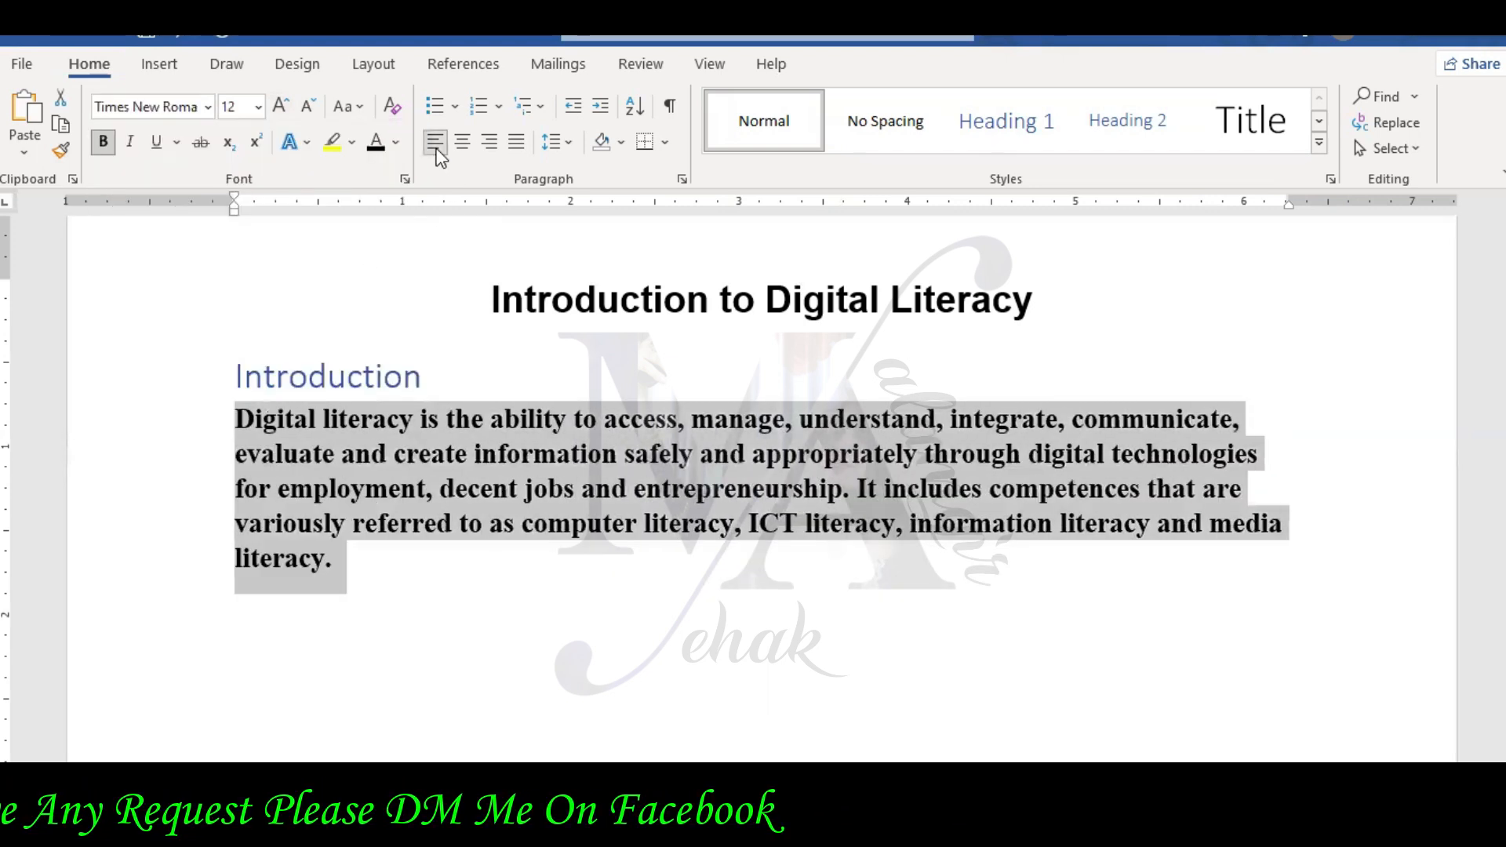
pyautogui.click(109, 153)
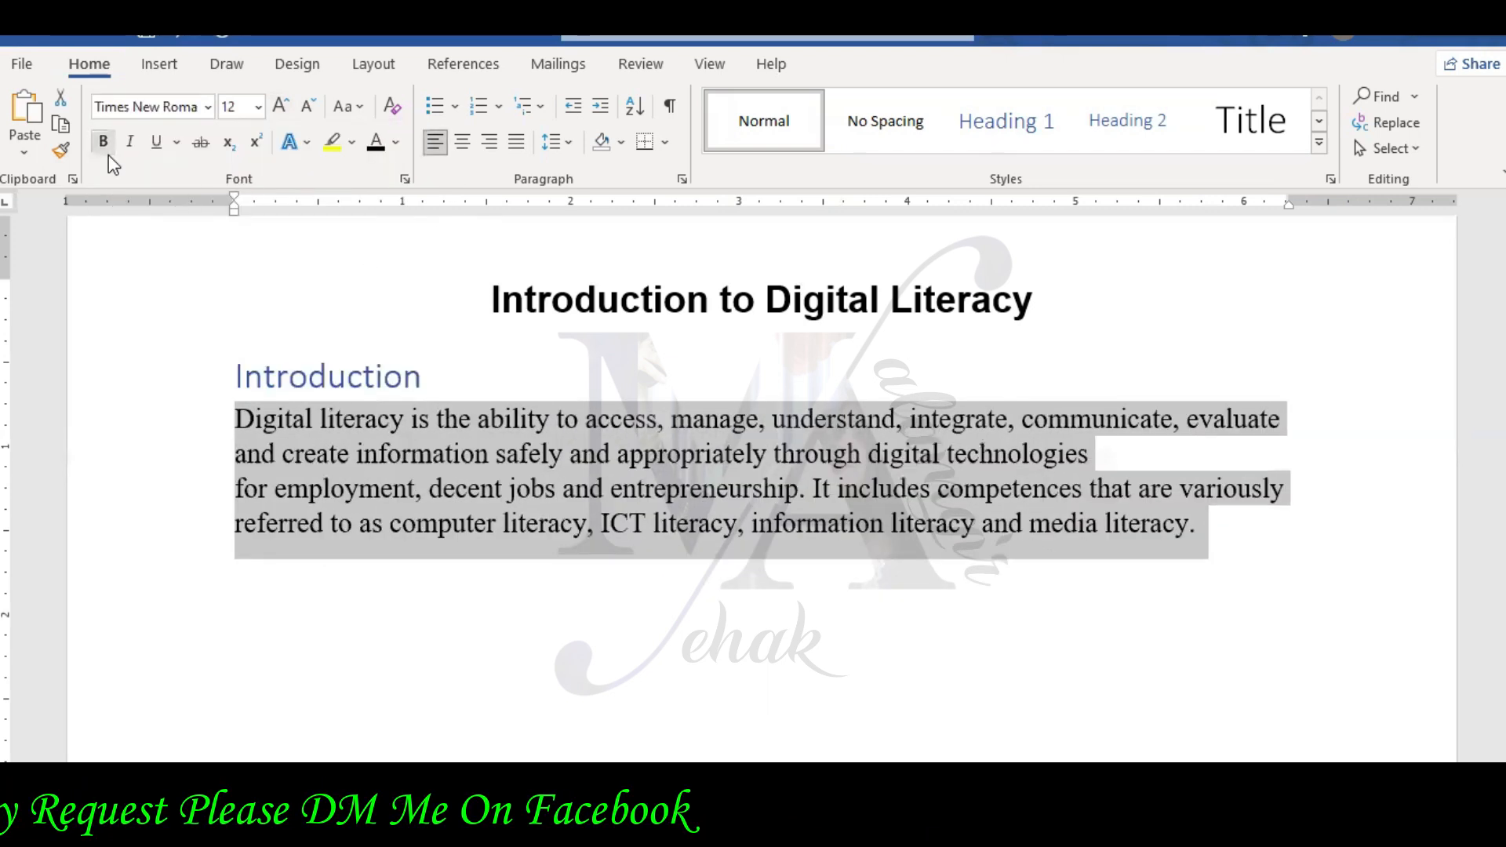
pyautogui.click(225, 565)
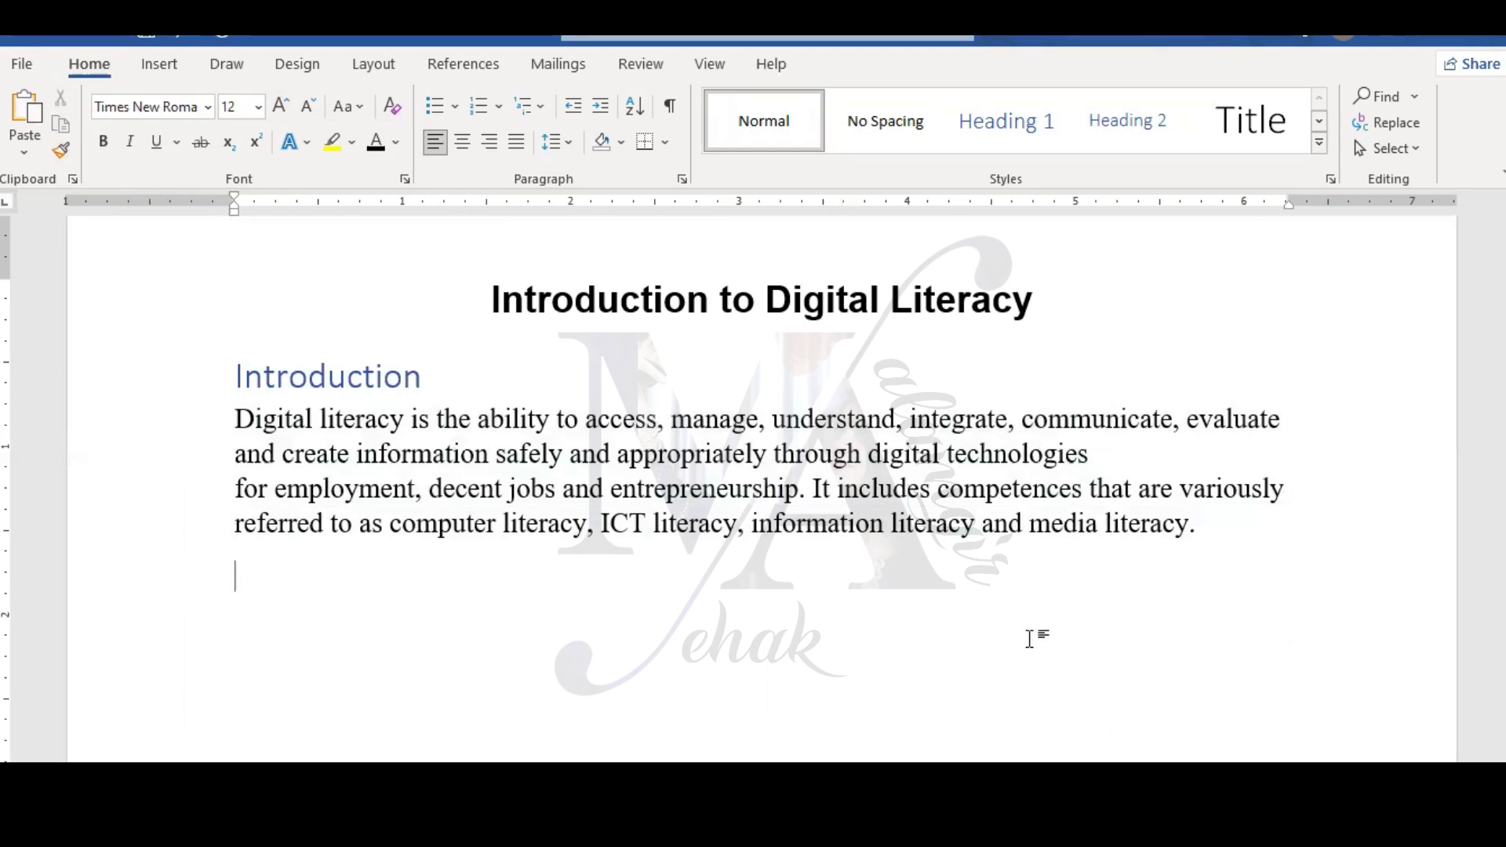
# Switch to the solution document and check the Task 02 requirements for the title, heading and introduction paragraph
pyautogui.click(423, 808)
pyautogui.click(475, 808)
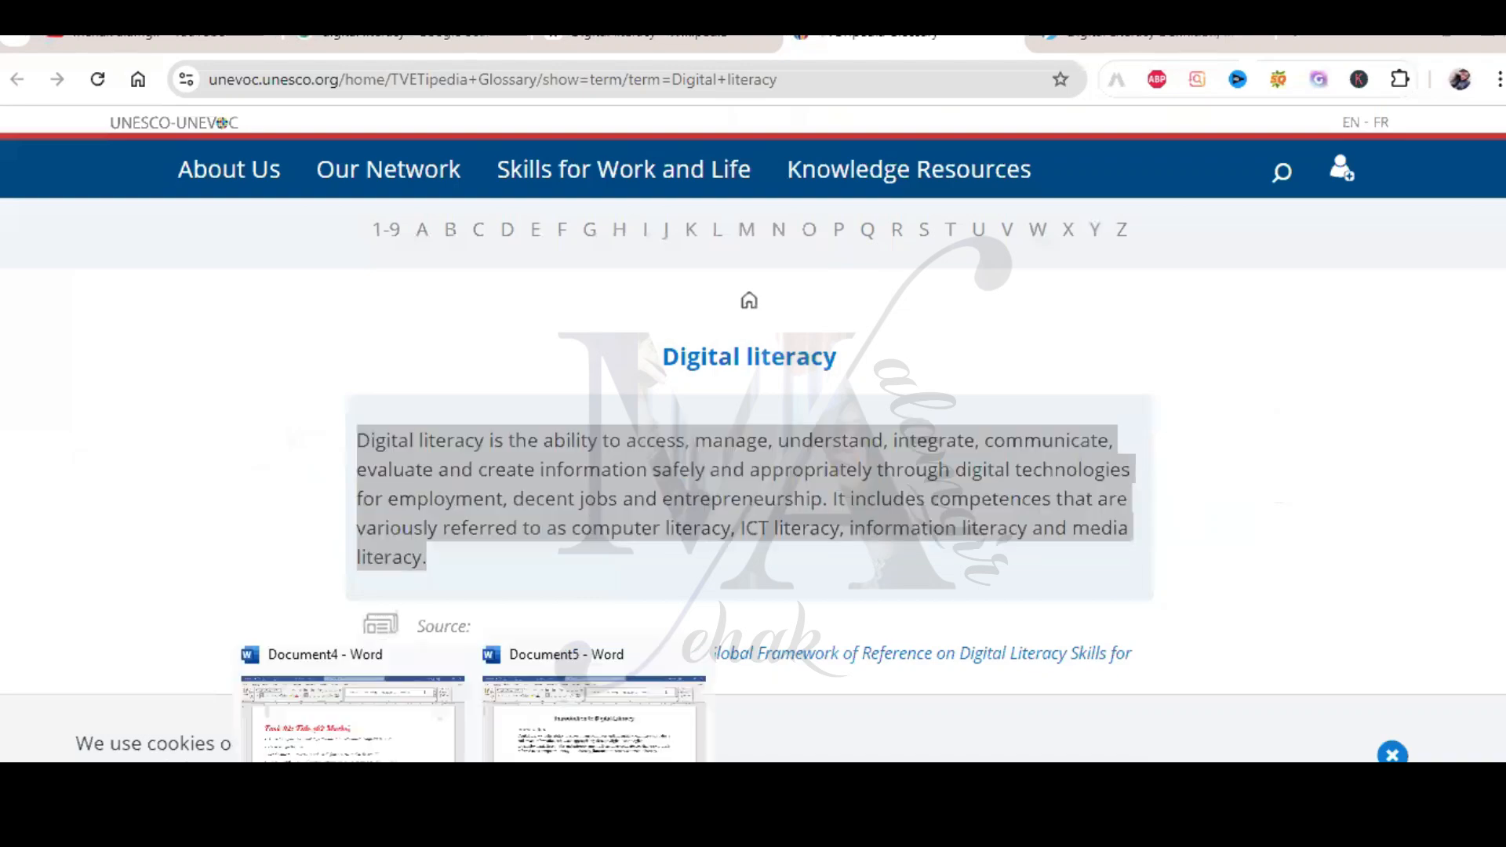
pyautogui.click(378, 760)
pyautogui.scroll(-1, 897, 710)
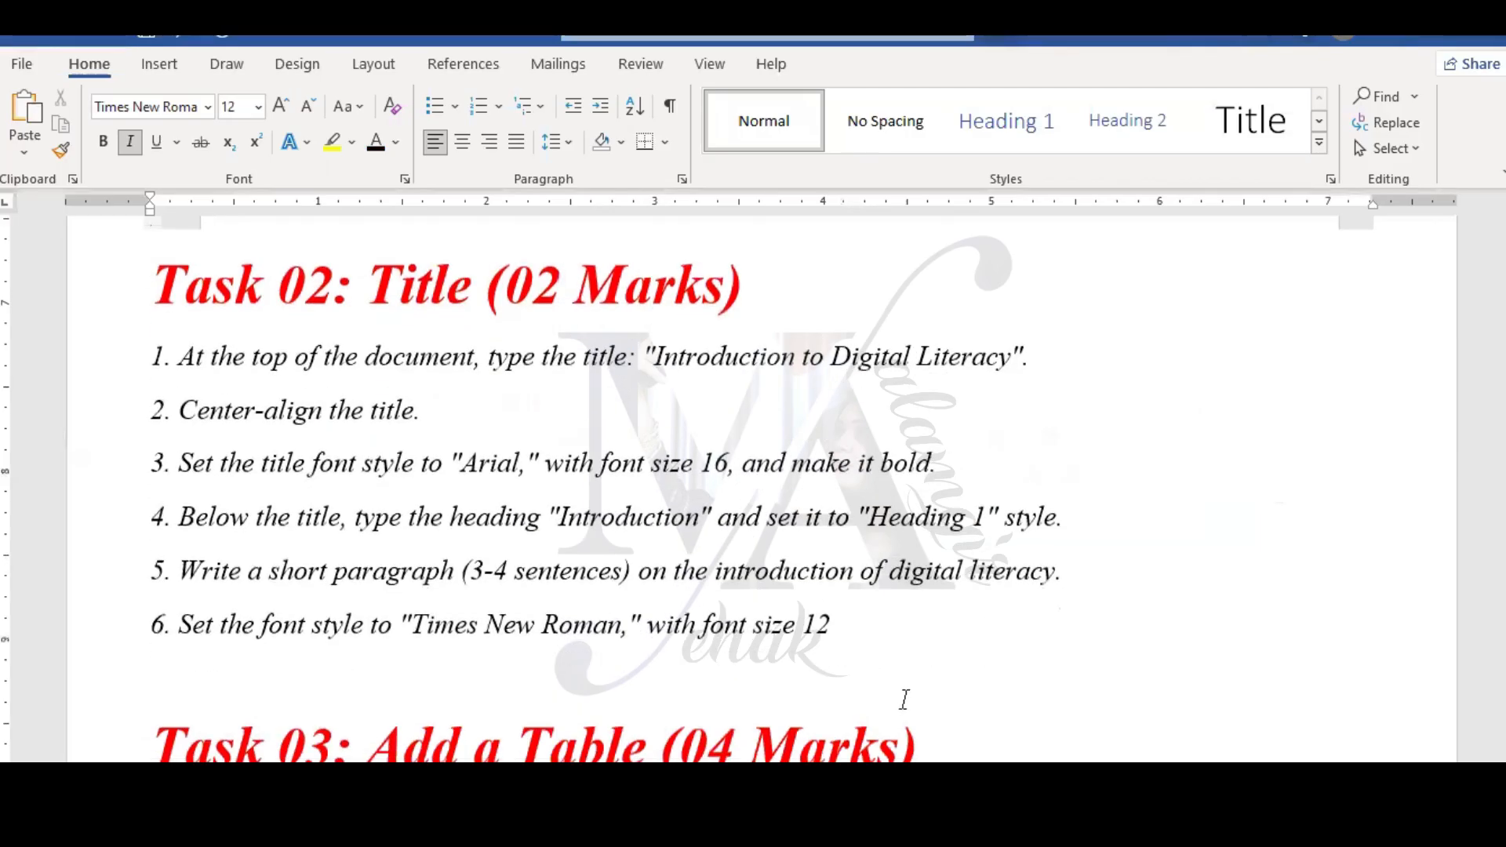
# Switch to Chrome and close the UNESCO-UNEVOC, Wikipedia and Study.com tabs, leaving the digital literacy search results open
pyautogui.click(424, 808)
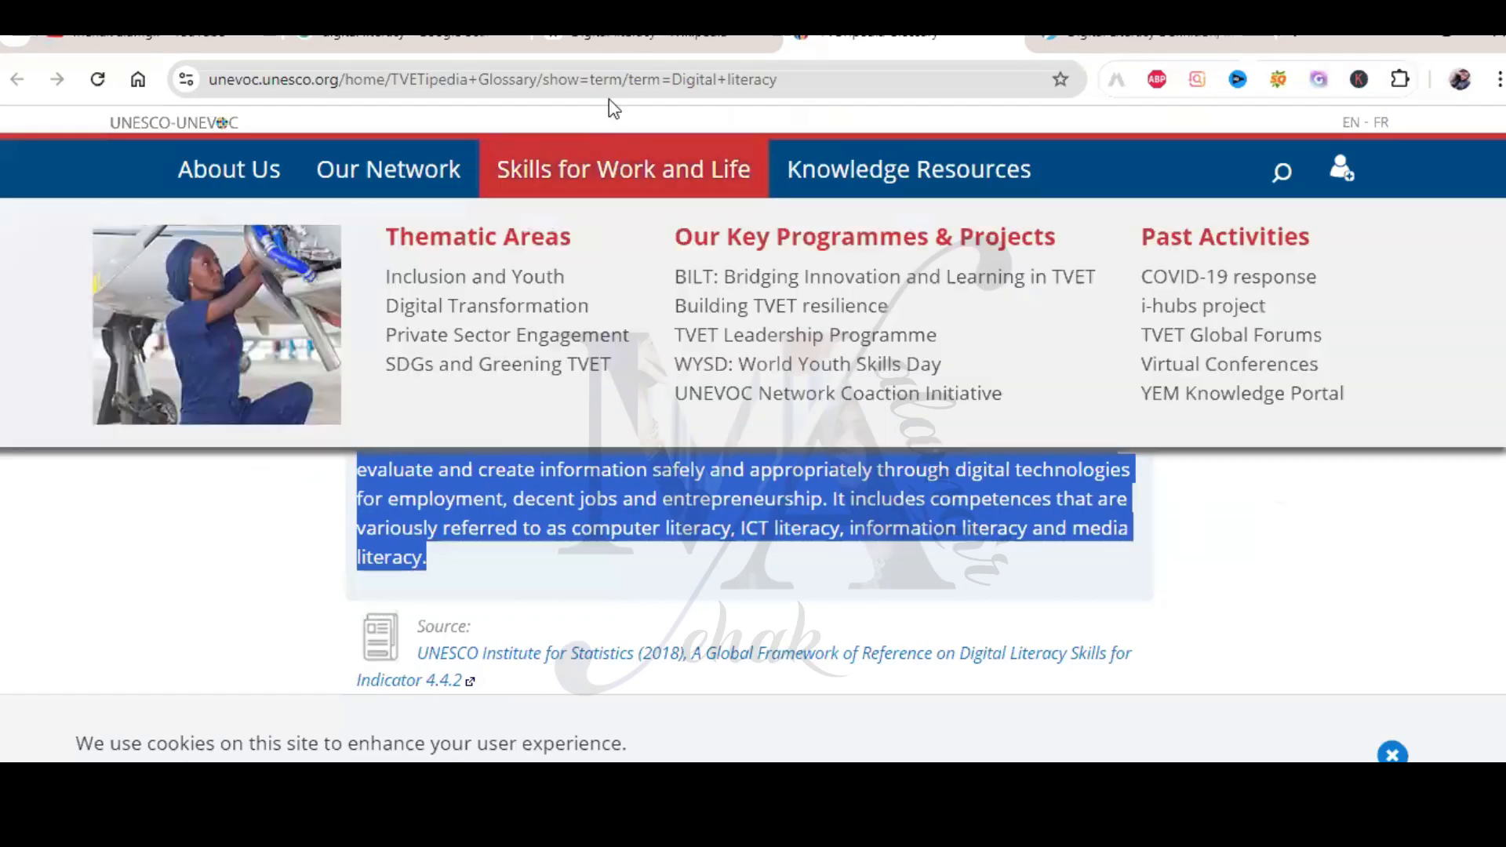
pyautogui.click(769, 38)
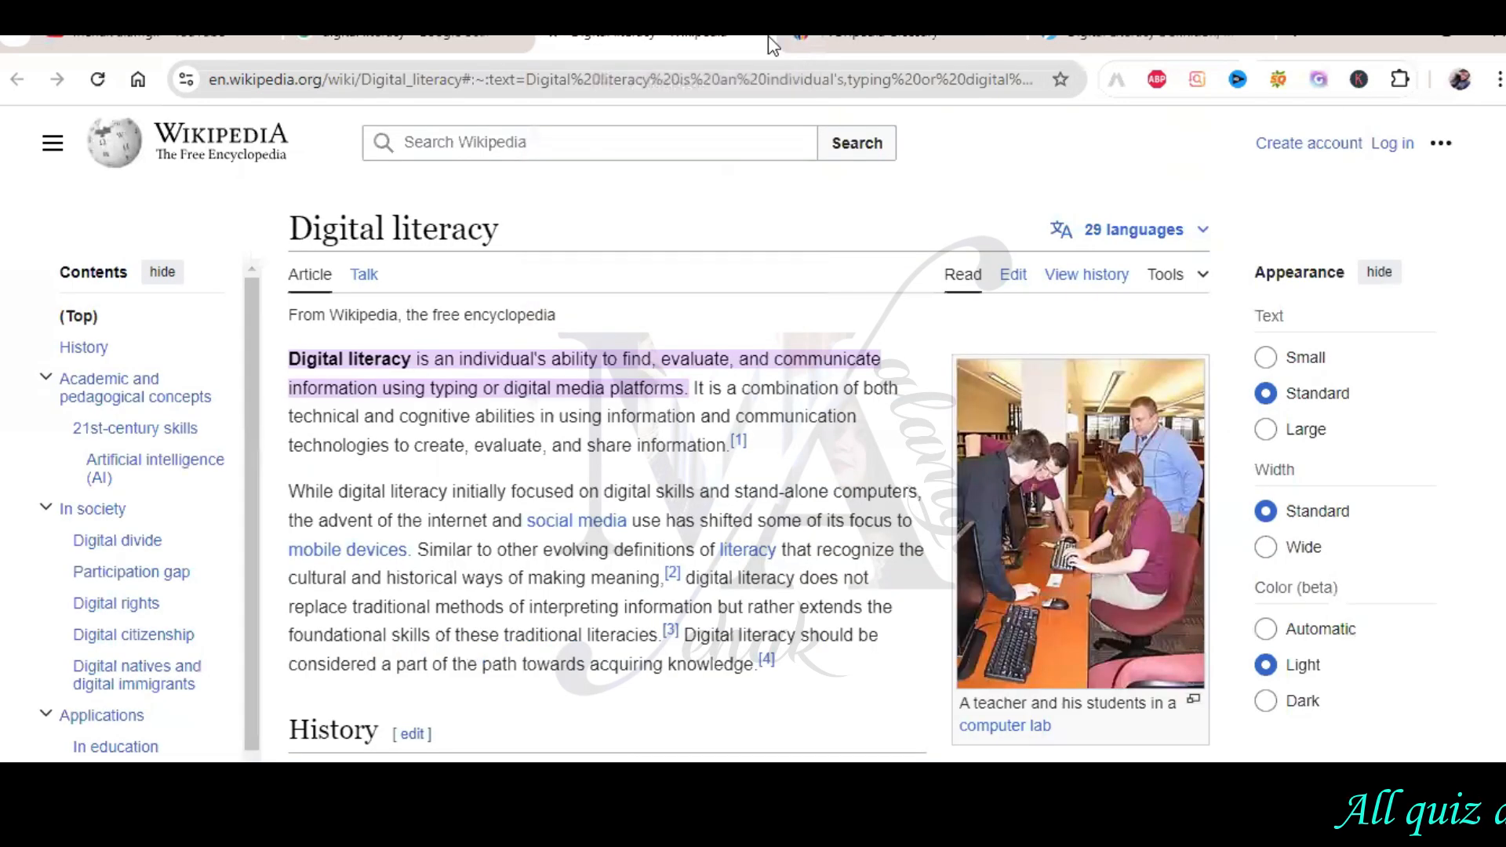
pyautogui.click(766, 37)
pyautogui.click(766, 37)
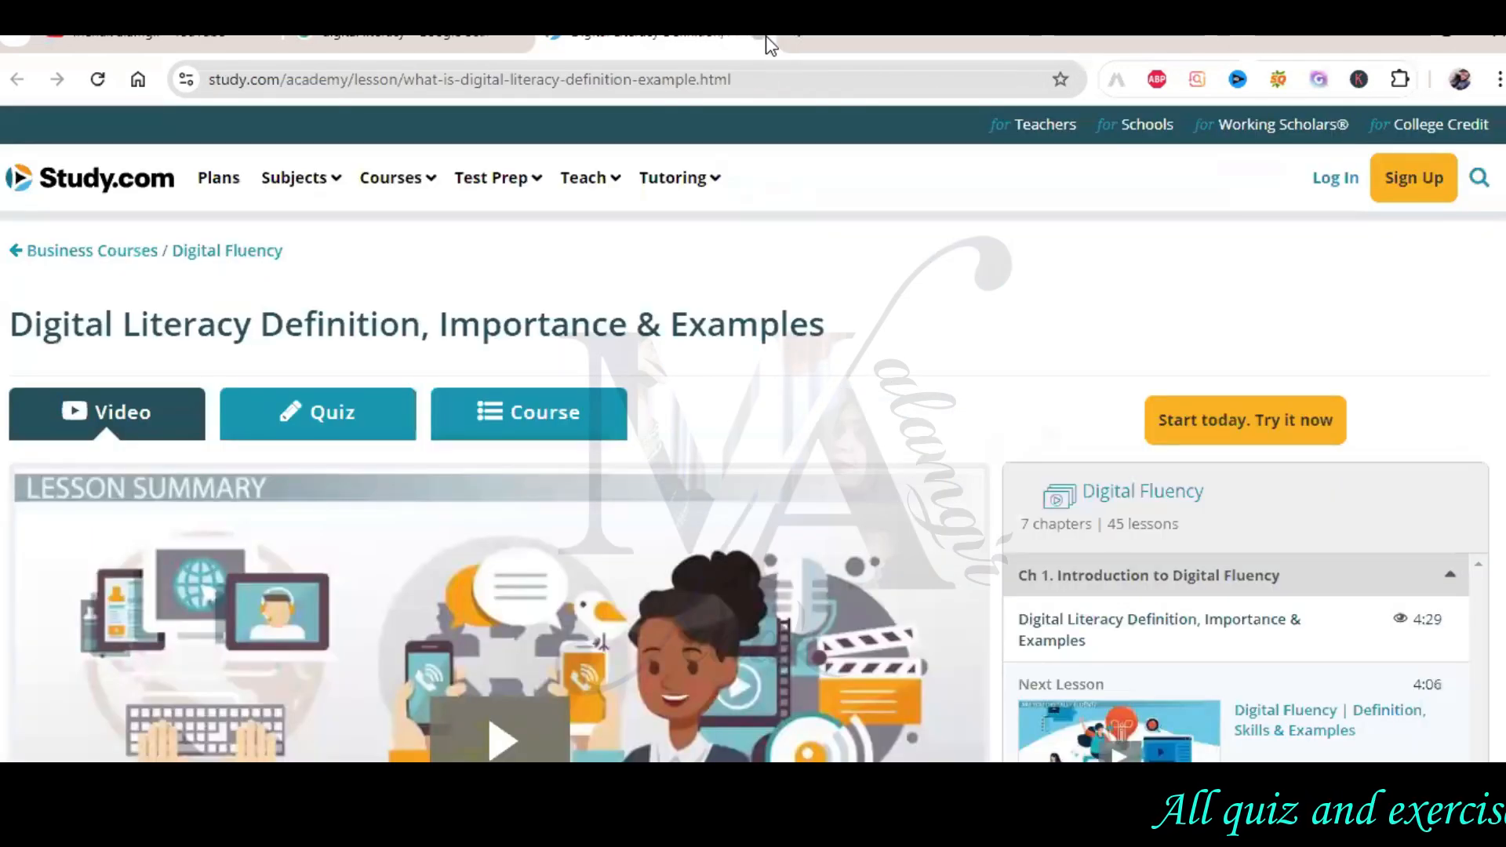
pyautogui.click(766, 37)
pyautogui.scroll(10, 793, 420)
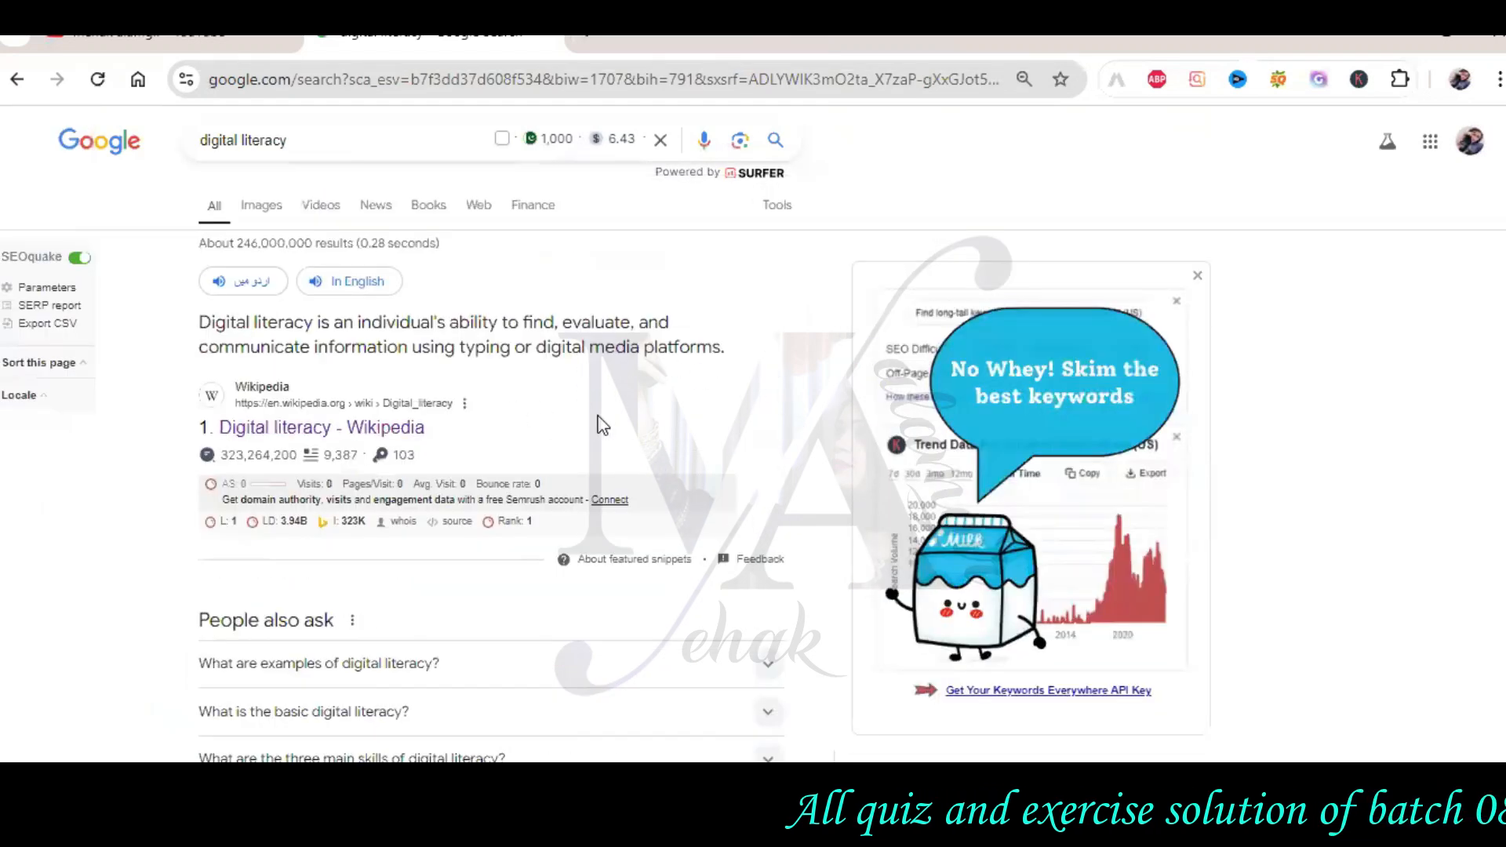
# Switch to the introduction document in Word and attach a screenshot of its formatted page to the solution document
pyautogui.moveTo(474, 829)
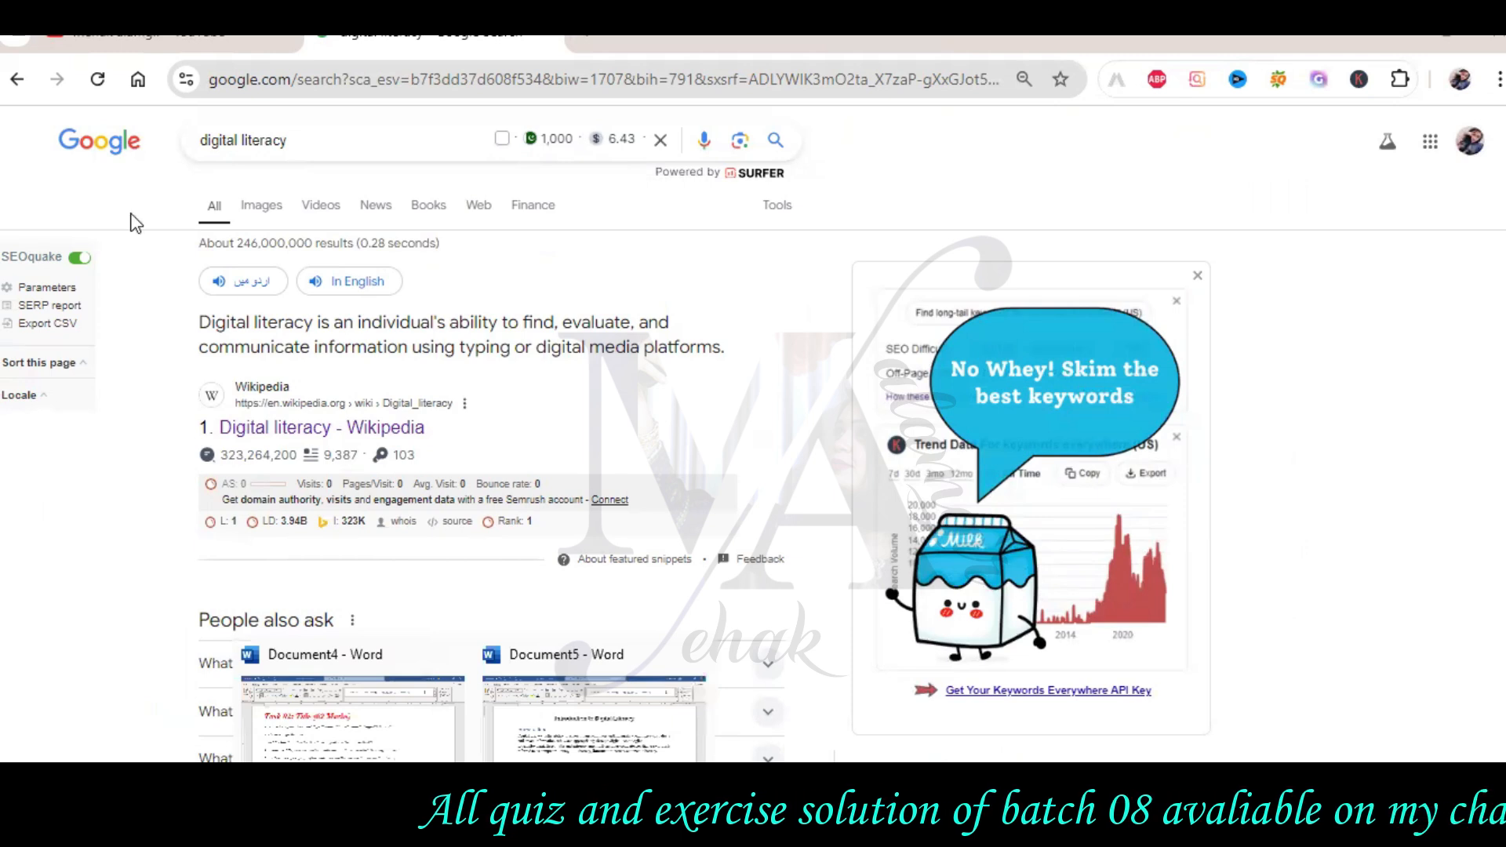
pyautogui.click(594, 717)
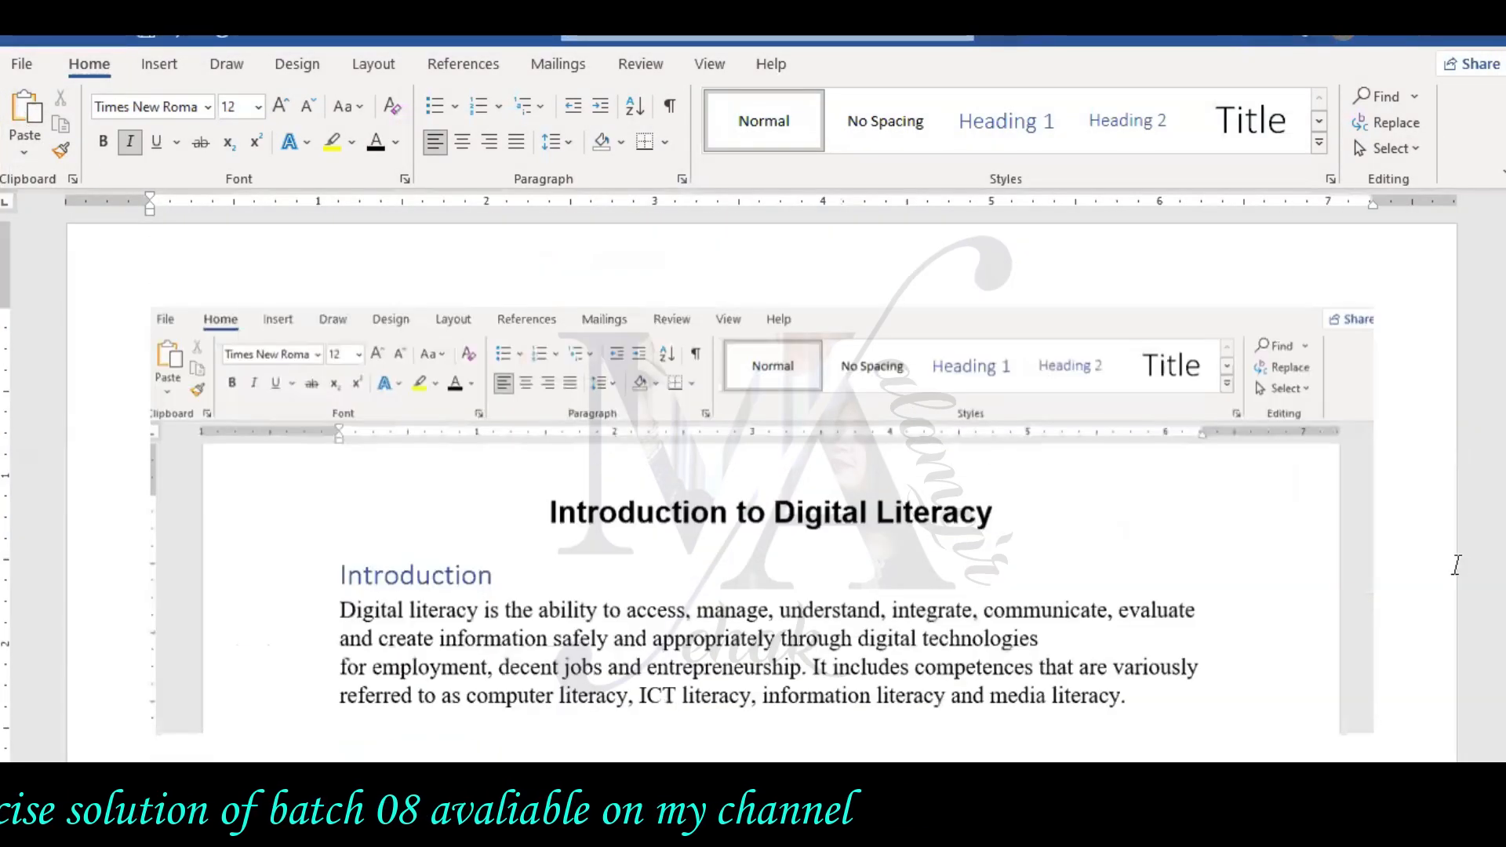
# Read the Task 03 instructions, and insert a table with 3 columns and 4 rows below the definition paragraph
pyautogui.scroll(-5, 1465, 562)
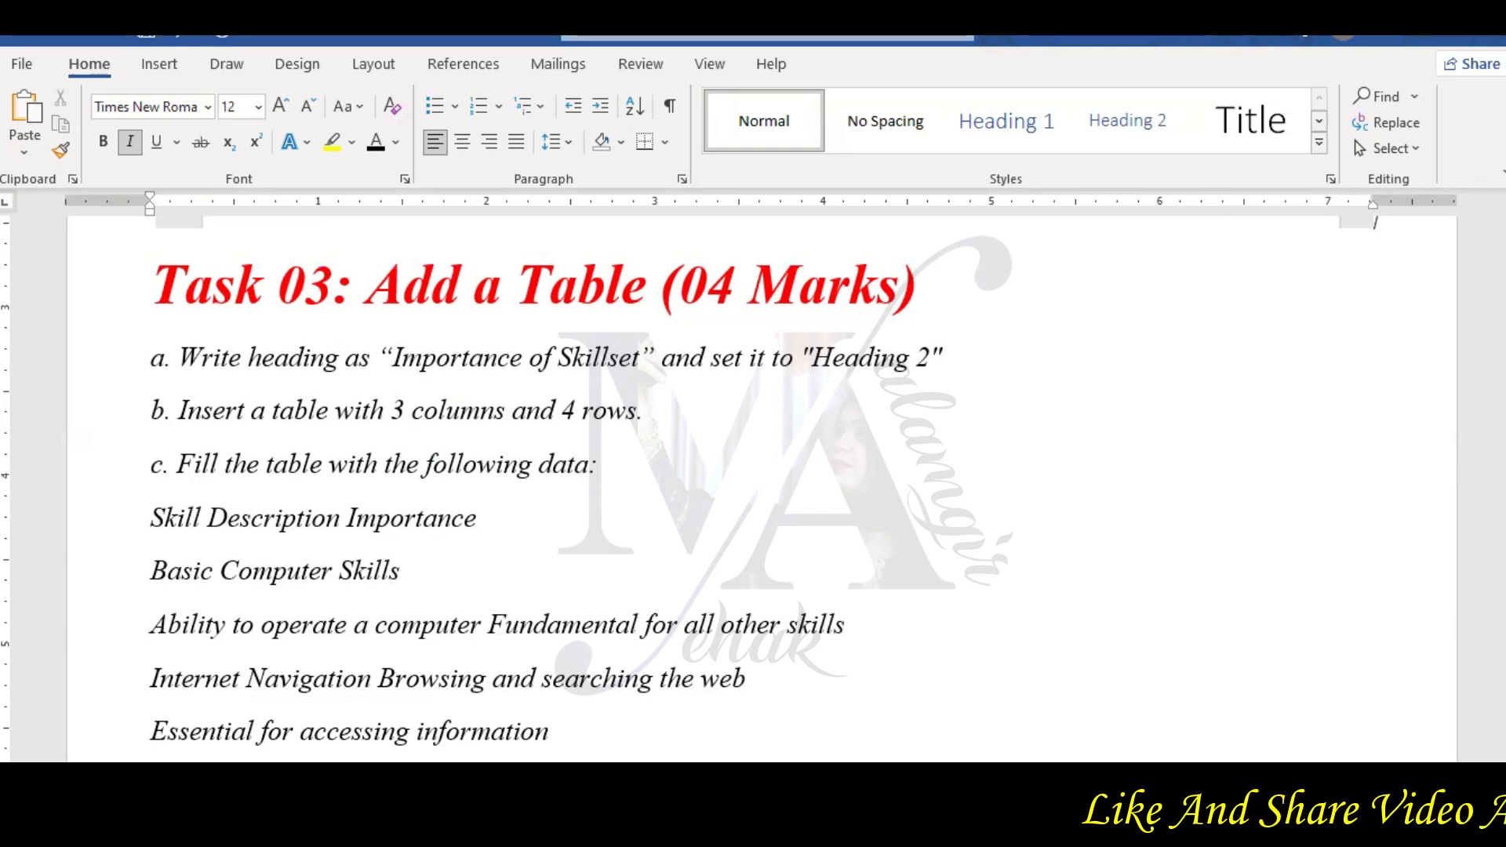
pyautogui.scroll(-2, 1339, 585)
pyautogui.scroll(-1, 1341, 581)
pyautogui.scroll(2, 1341, 580)
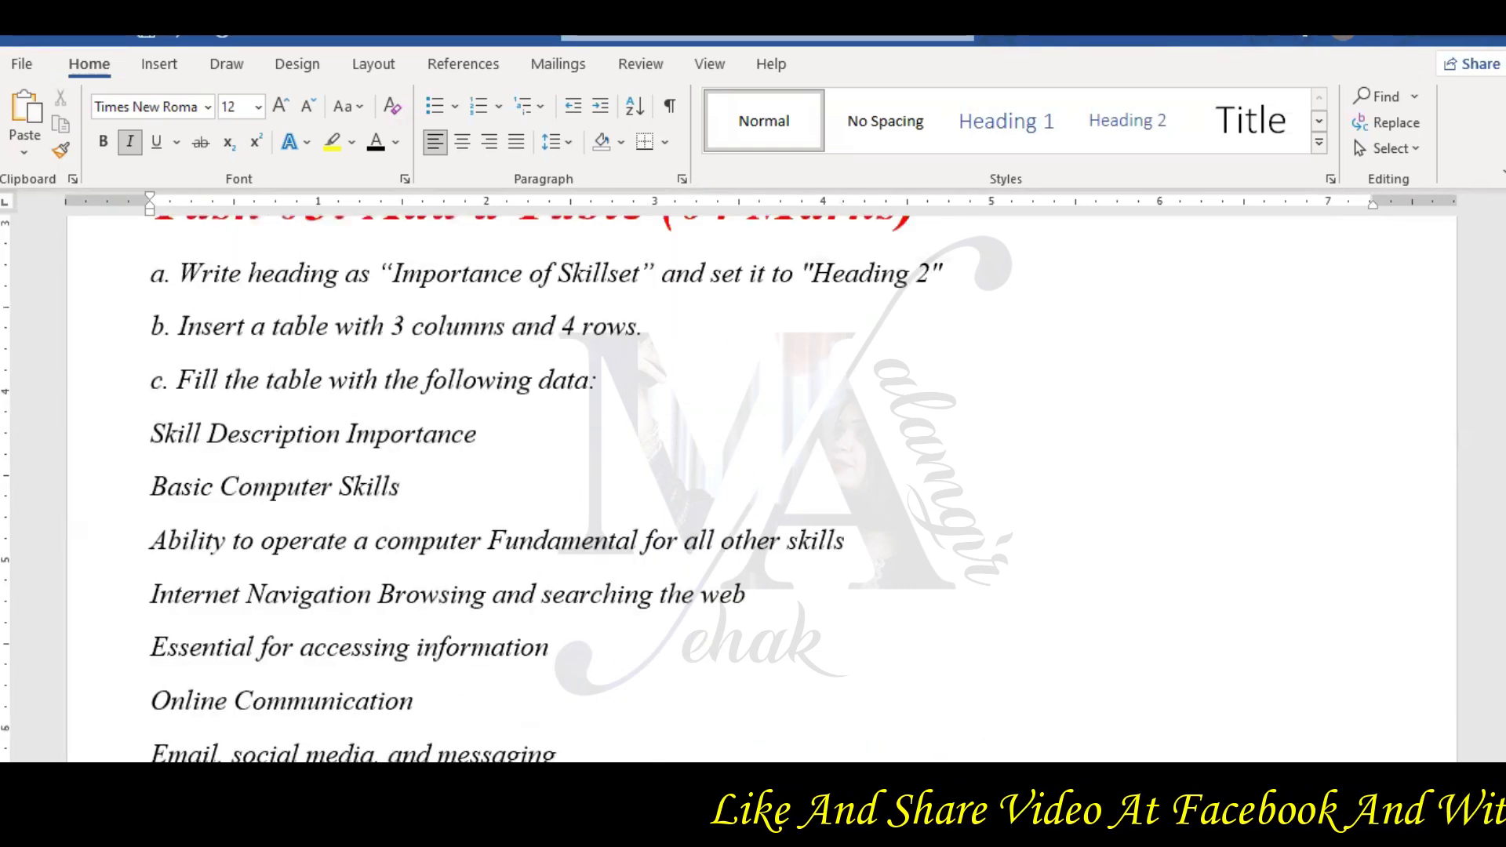
pyautogui.moveTo(473, 830)
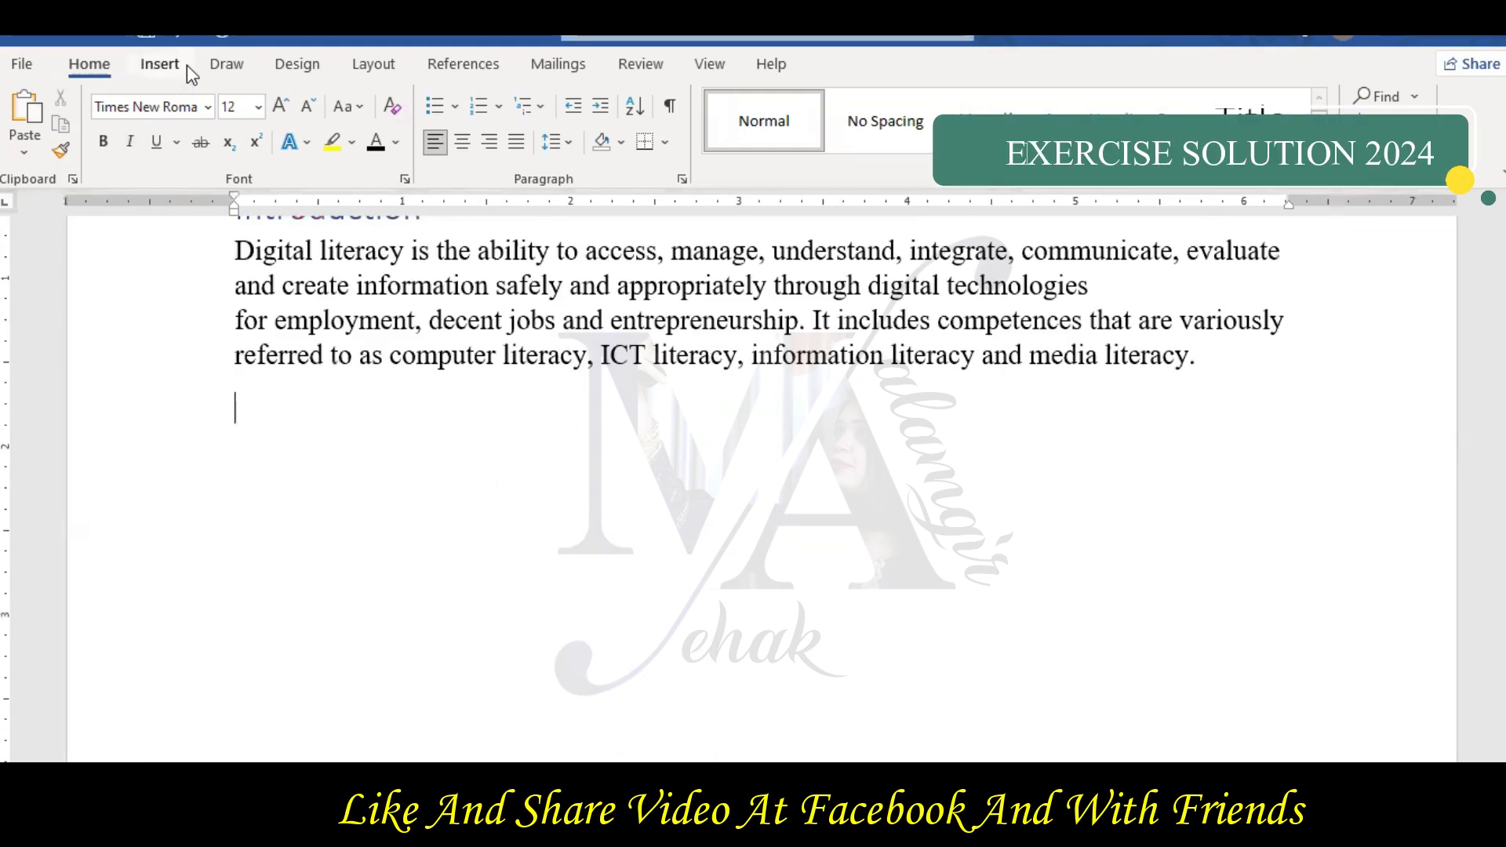
pyautogui.click(185, 64)
pyautogui.click(164, 149)
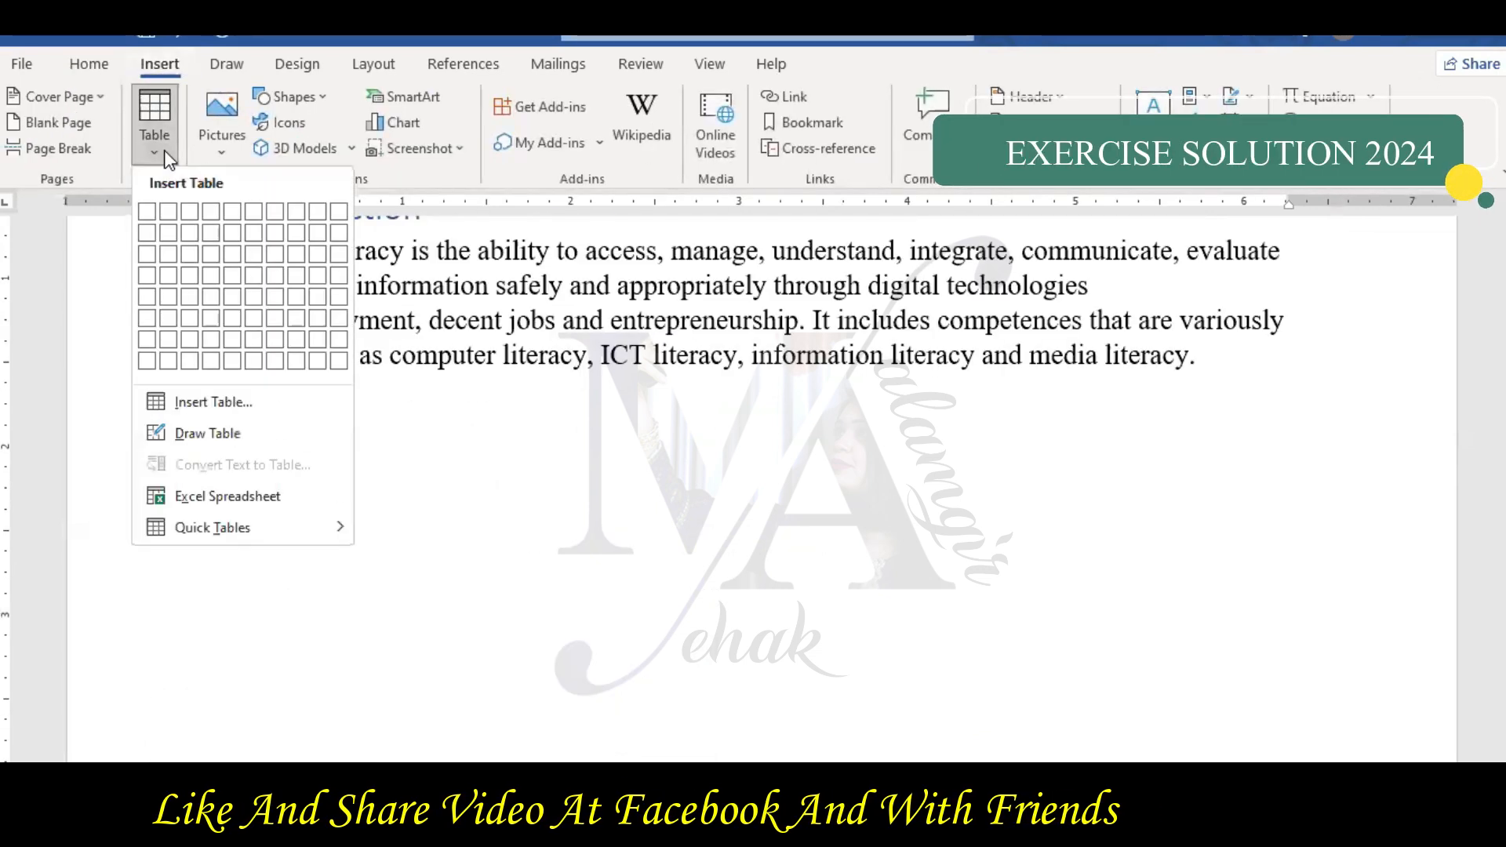
pyautogui.click(192, 272)
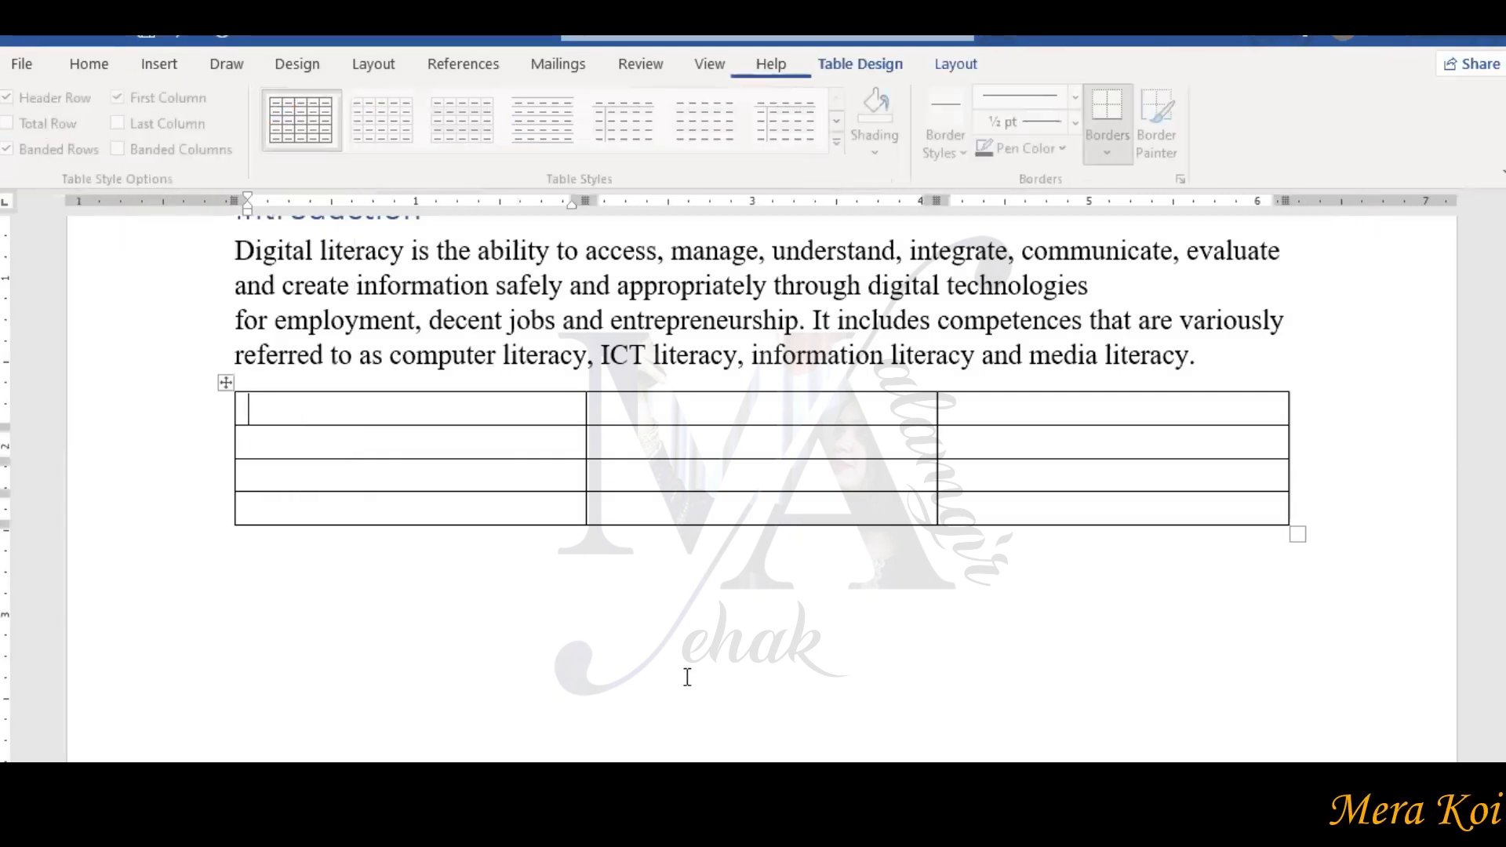
# Add the heading "Importance of Skillset" on a new line above the table and apply the Heading 2 style
pyautogui.click(498, 635)
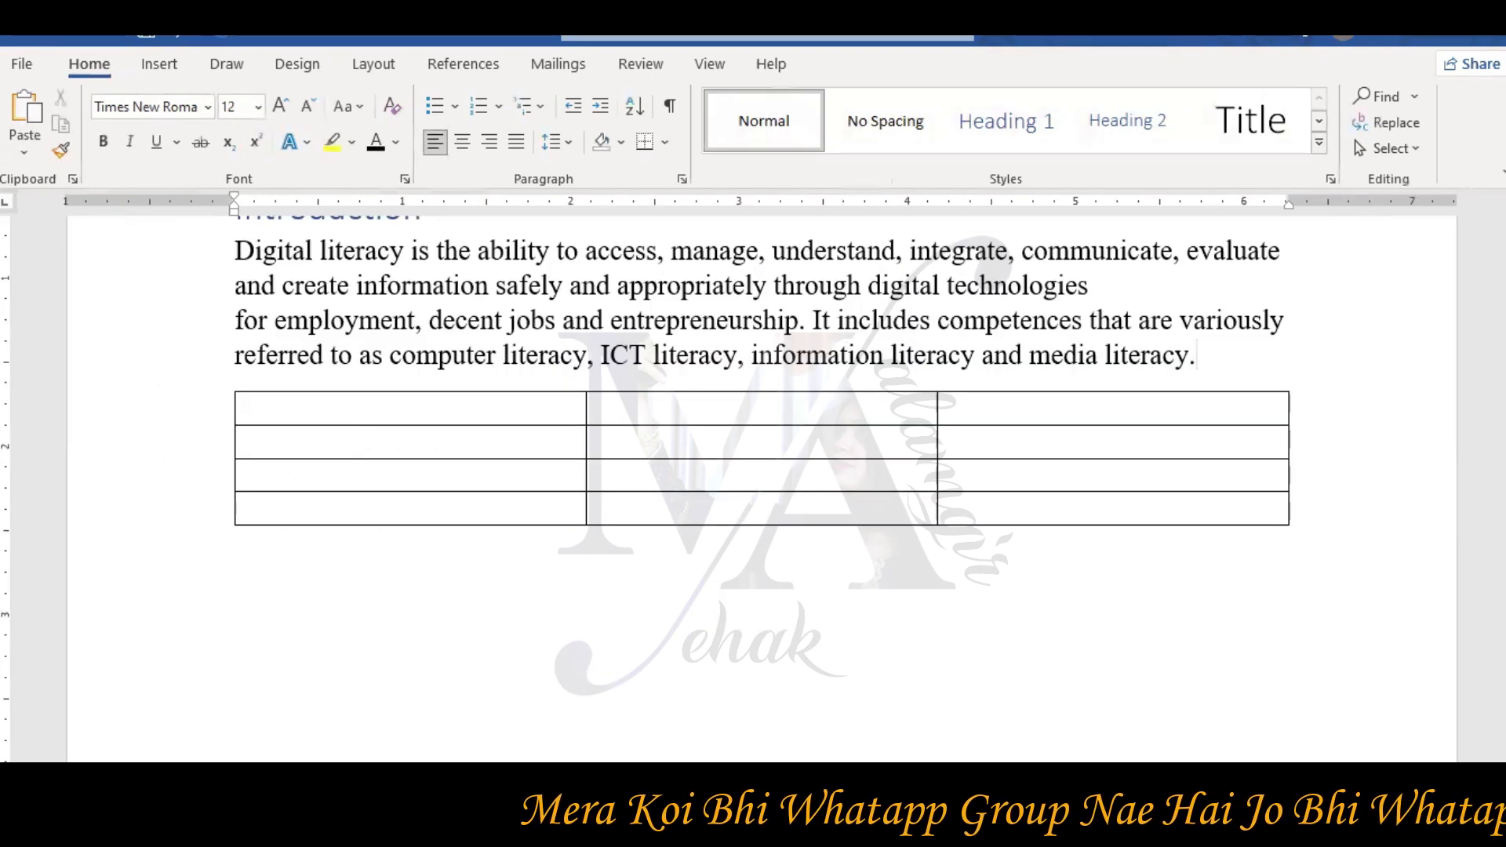
pyautogui.press('Return')
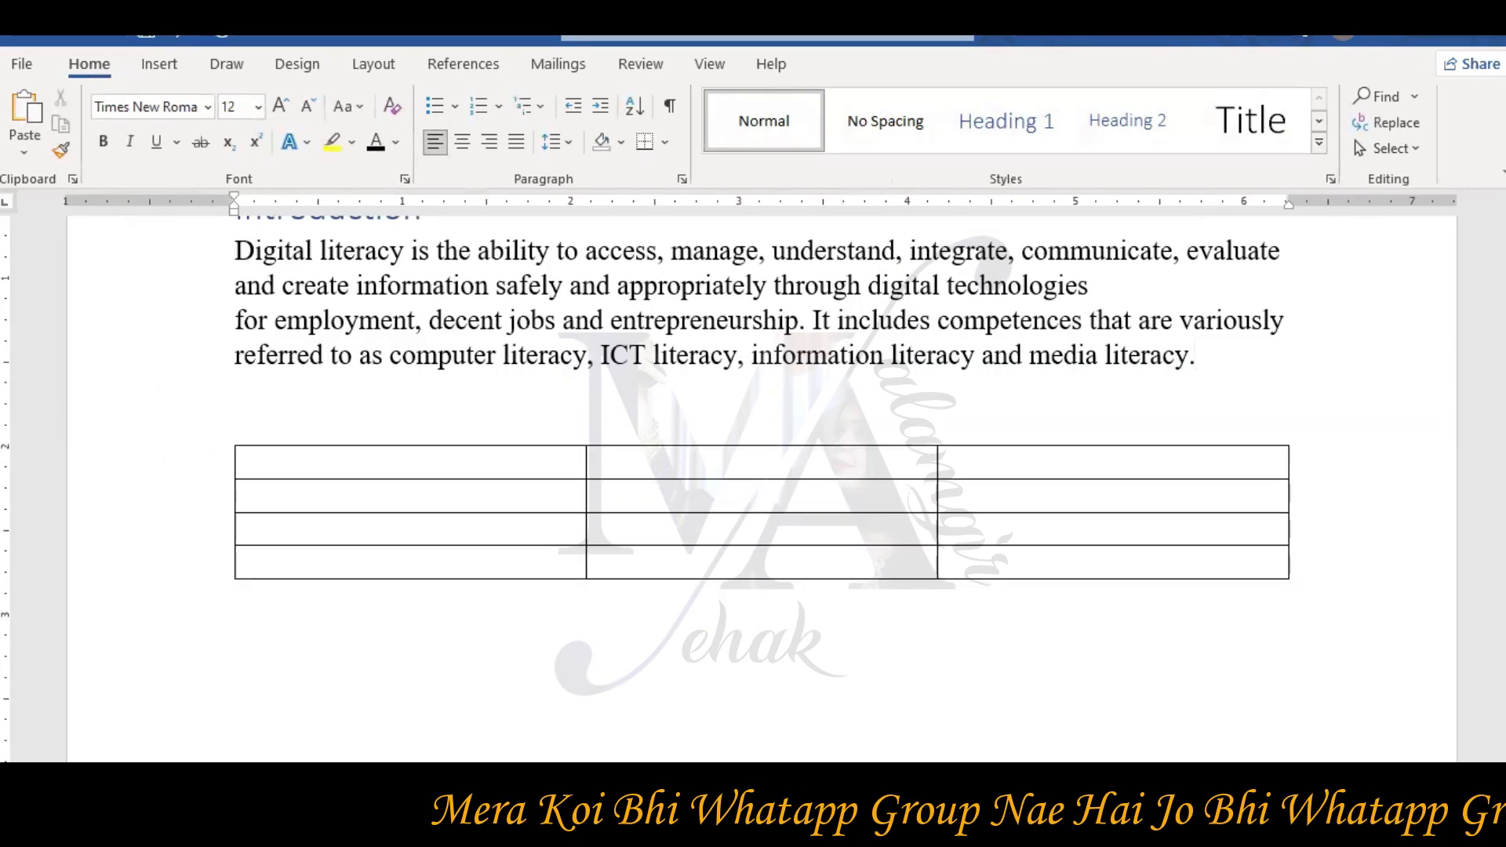
pyautogui.click(145, 437)
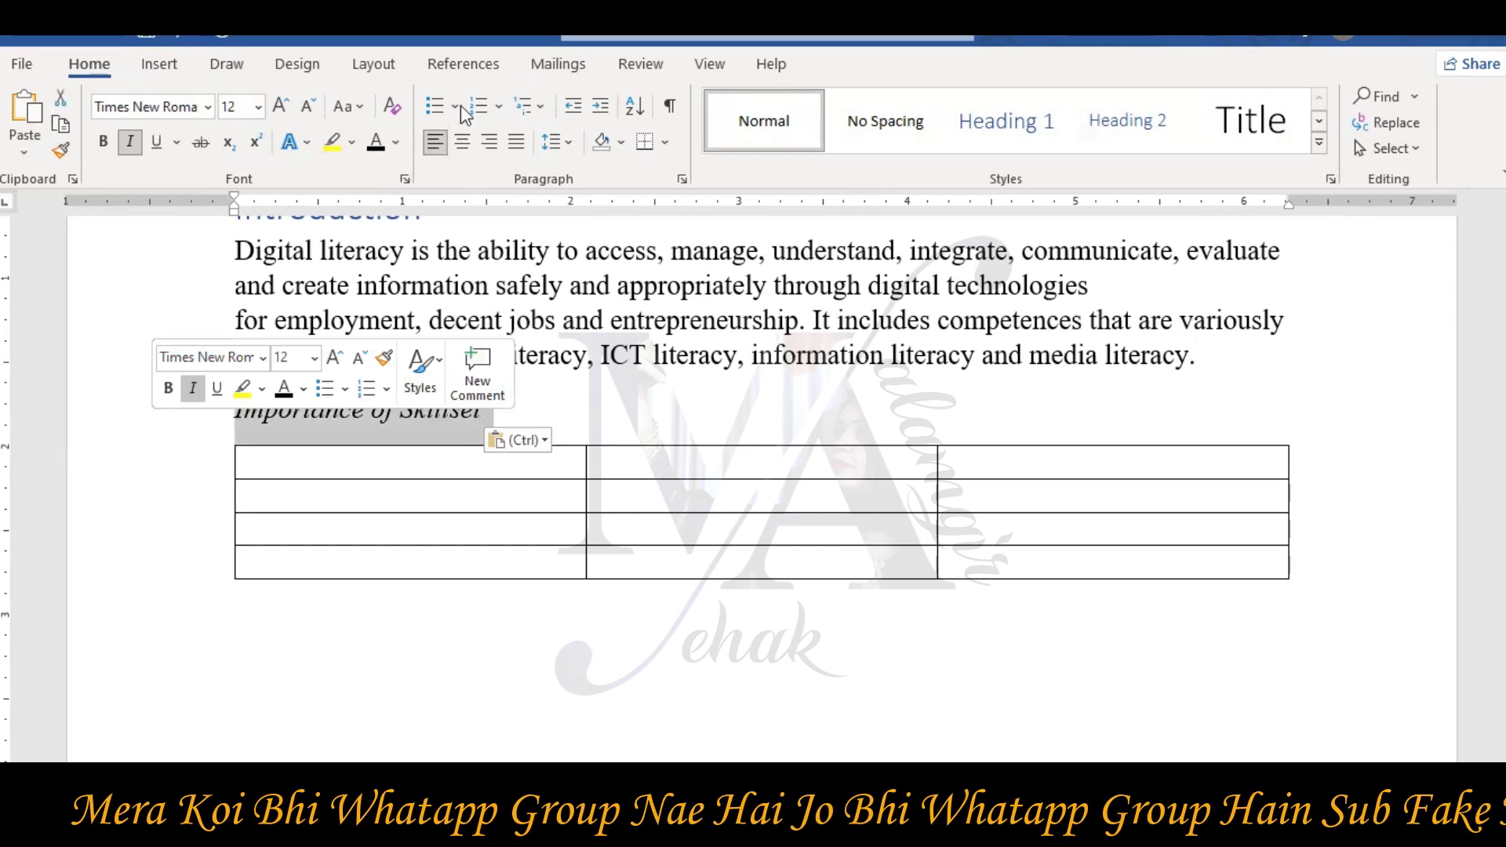
pyautogui.click(1168, 129)
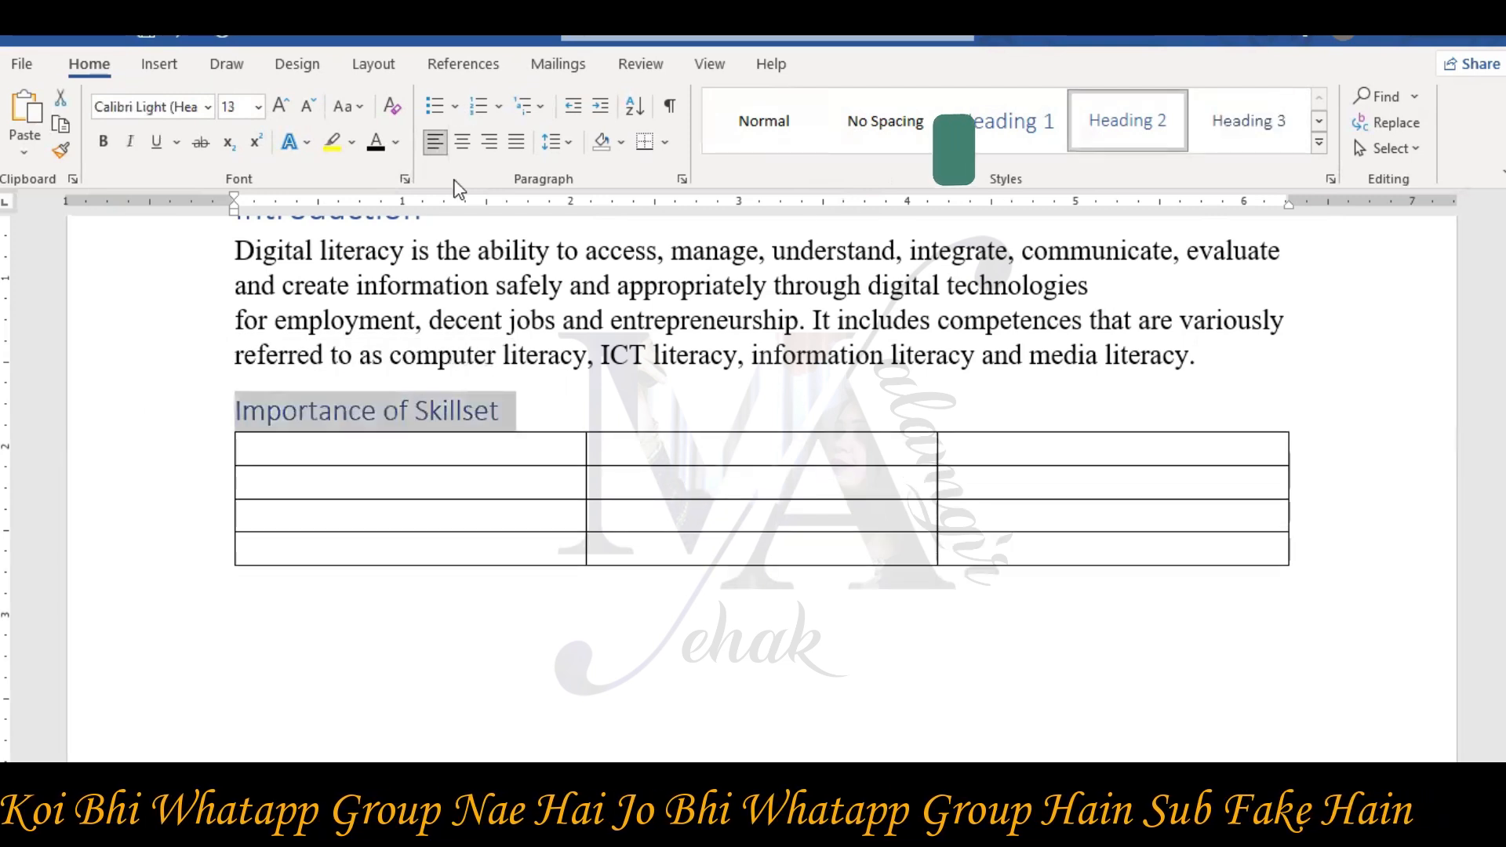
pyautogui.click(594, 407)
pyautogui.scroll(4, 816, 475)
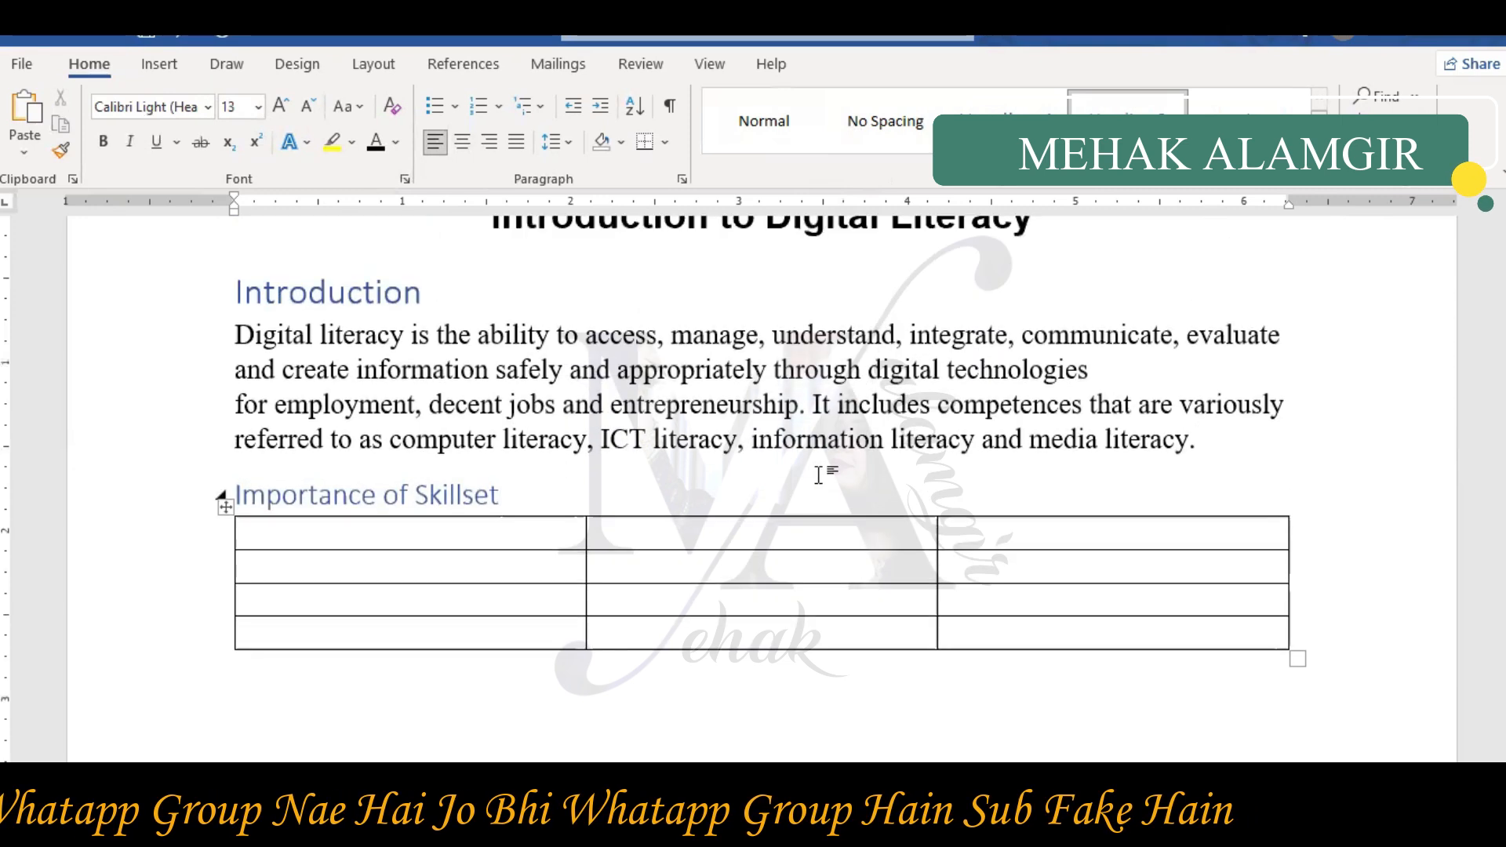
pyautogui.scroll(-4, 565, 561)
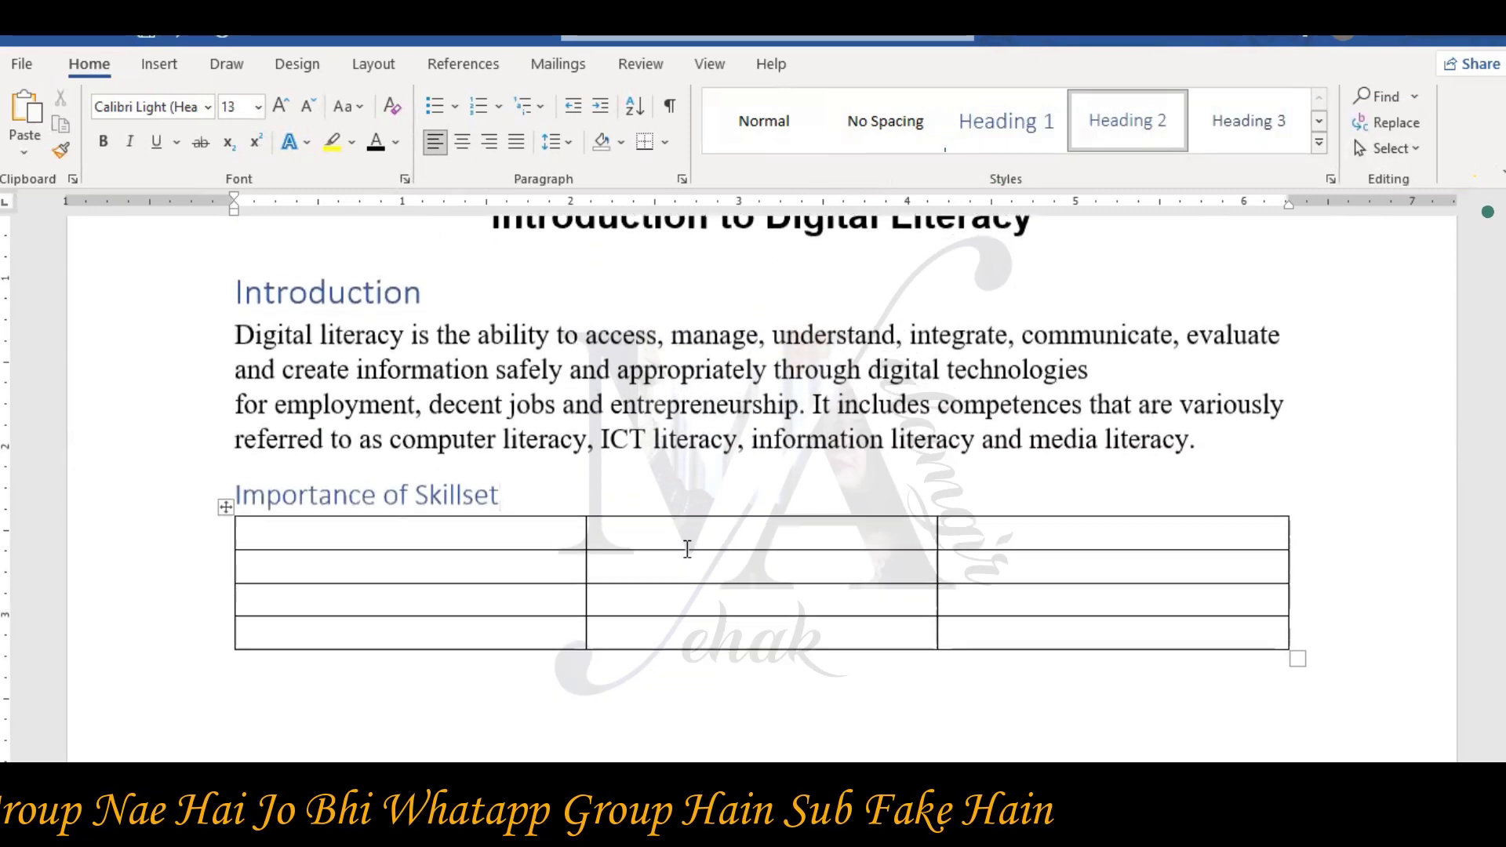
# Consult the Task 03 table data in the instructions document and fill the header row with "skill", "description" and "importance"
pyautogui.click(519, 448)
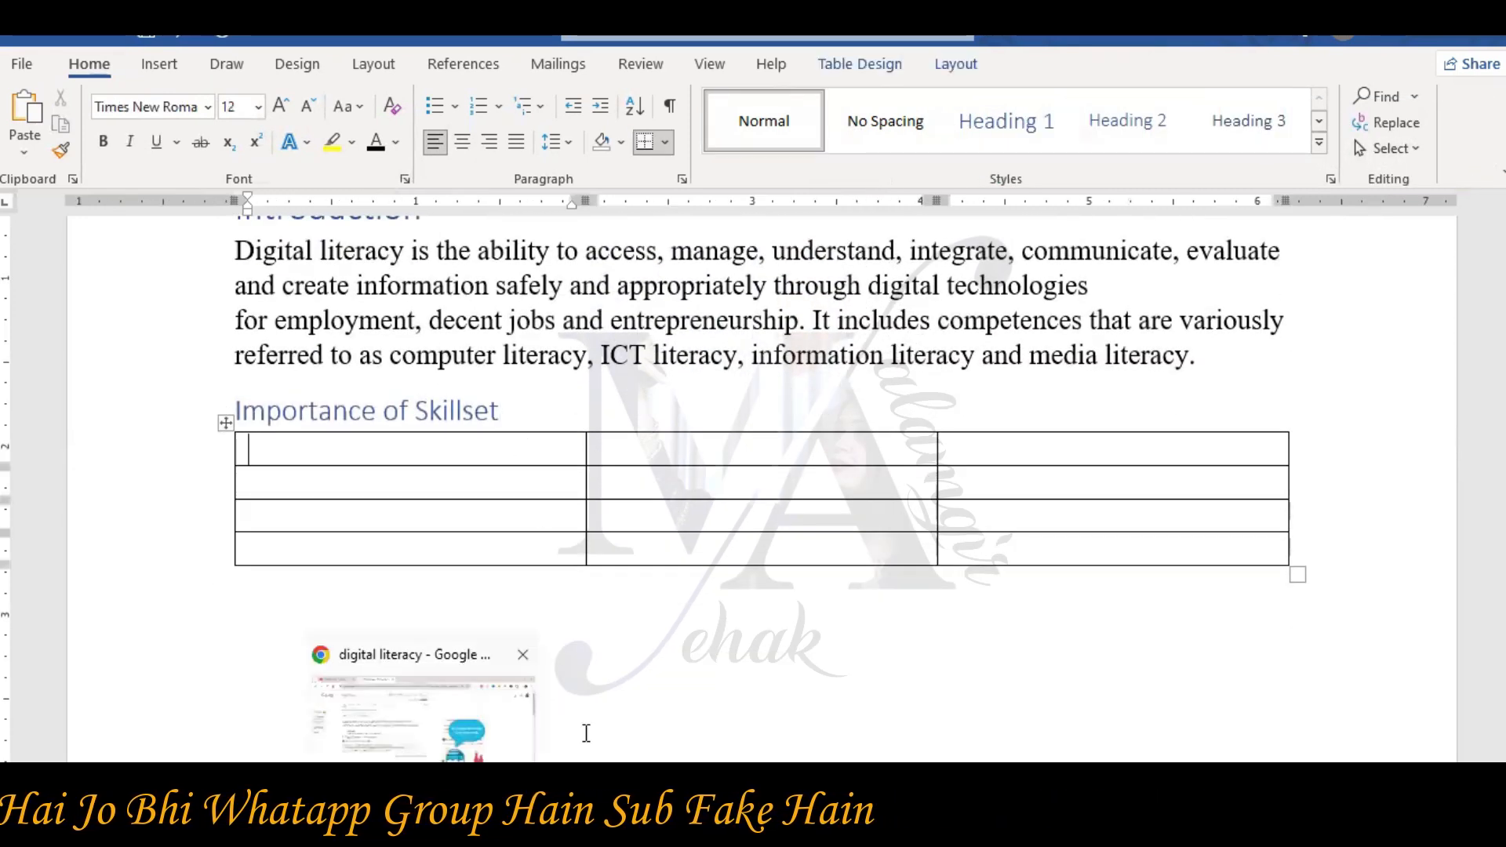
pyautogui.moveTo(475, 819)
pyautogui.click(427, 722)
pyautogui.scroll(-3, 455, 627)
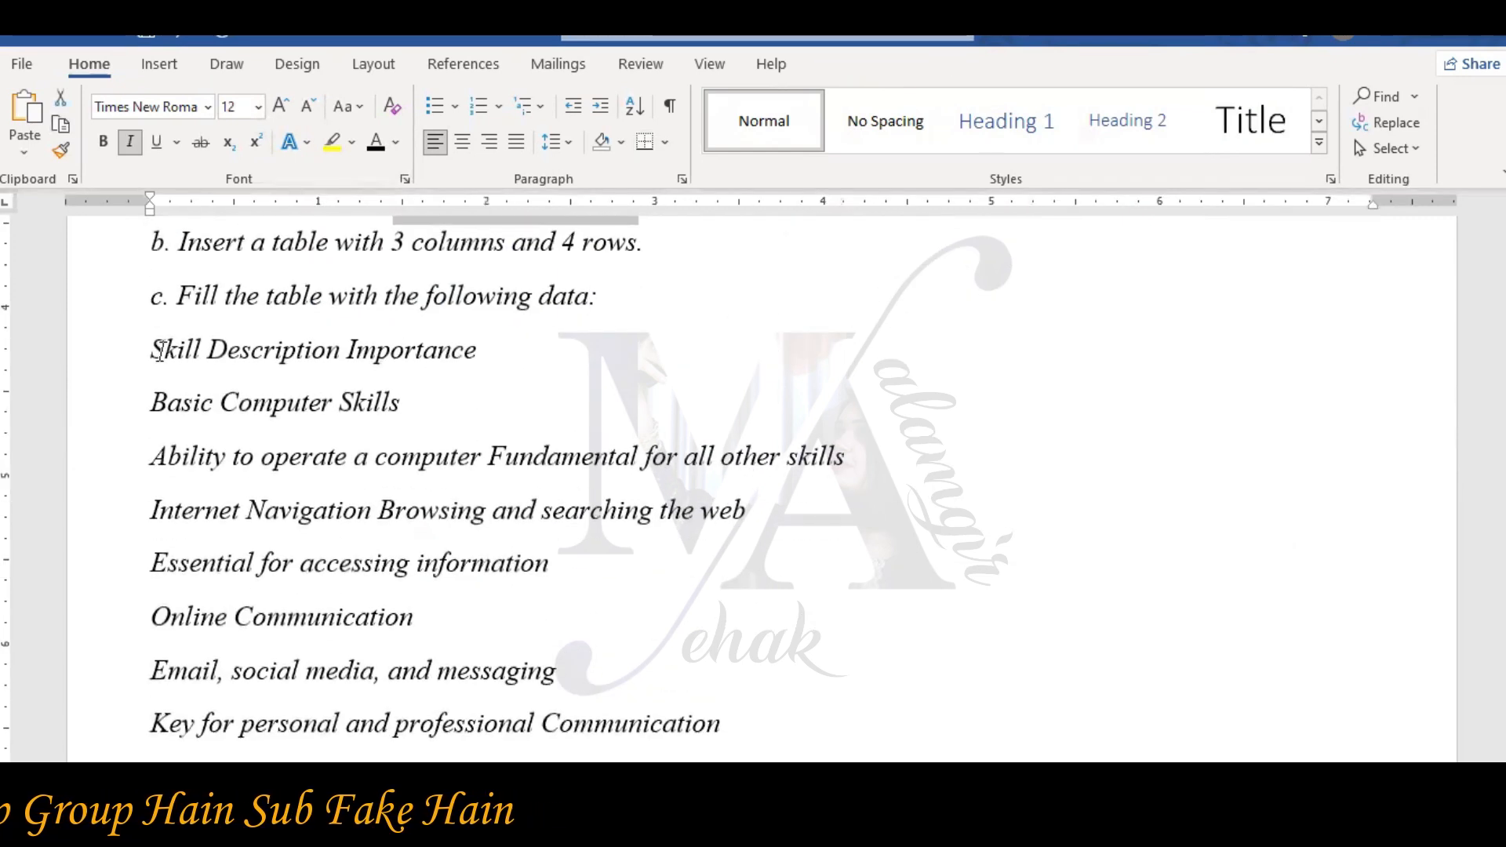
pyautogui.moveTo(256, 353); pyautogui.dragTo(579, 359)
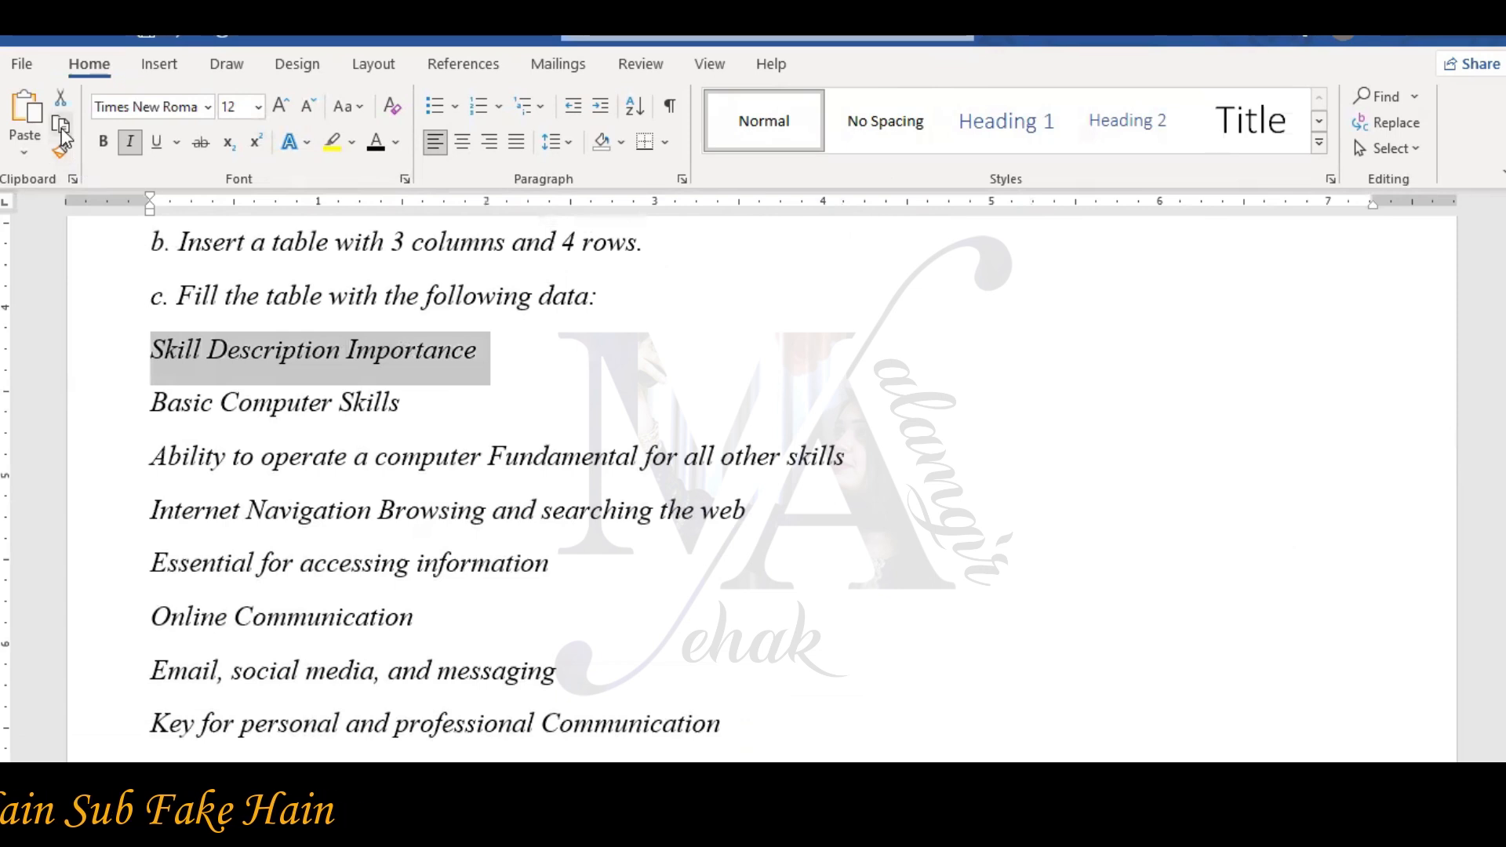
pyautogui.moveTo(473, 833)
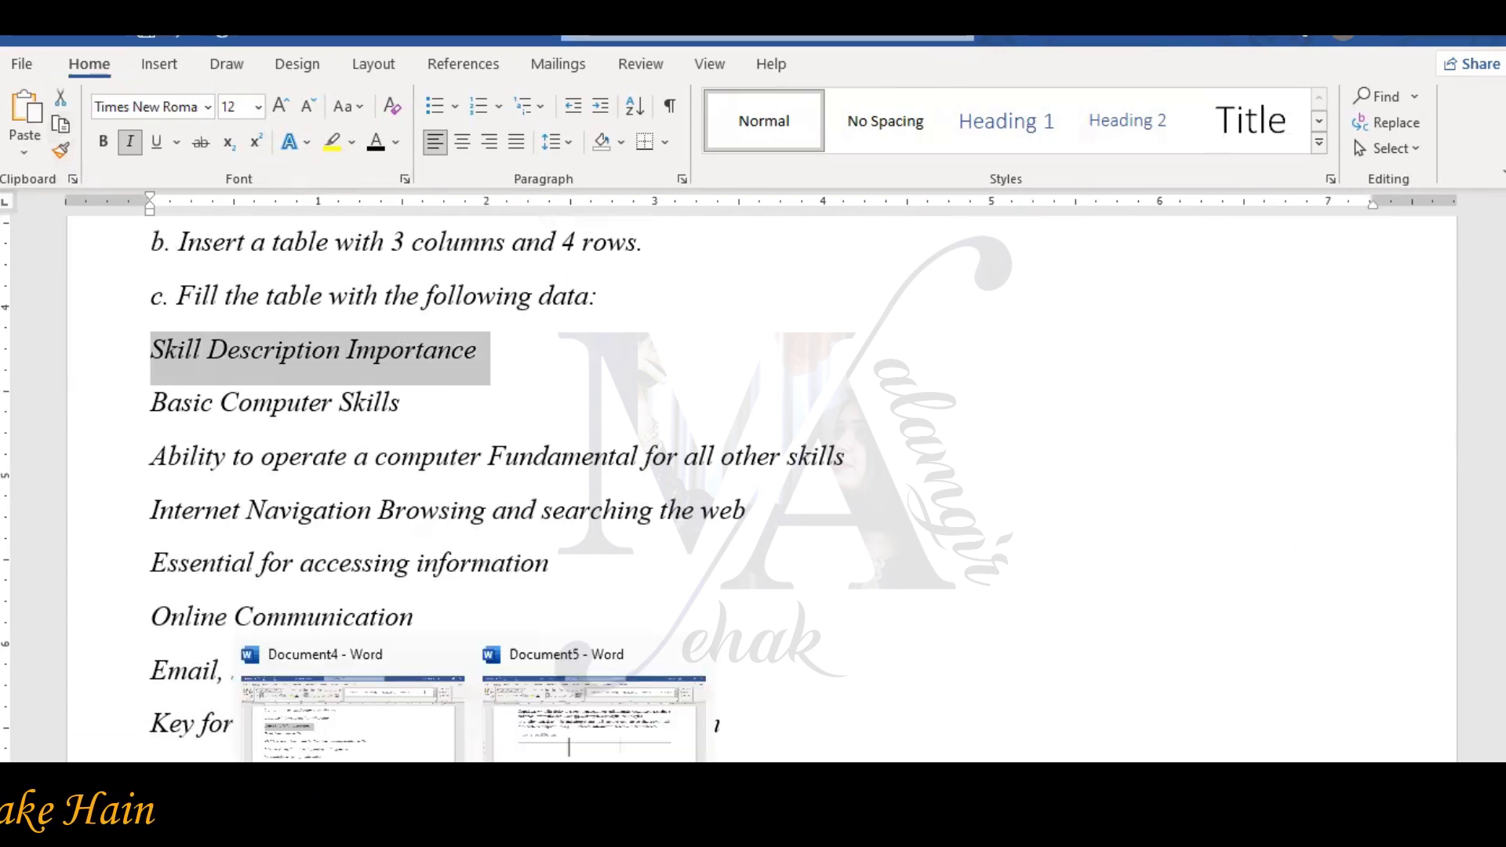
pyautogui.click(594, 714)
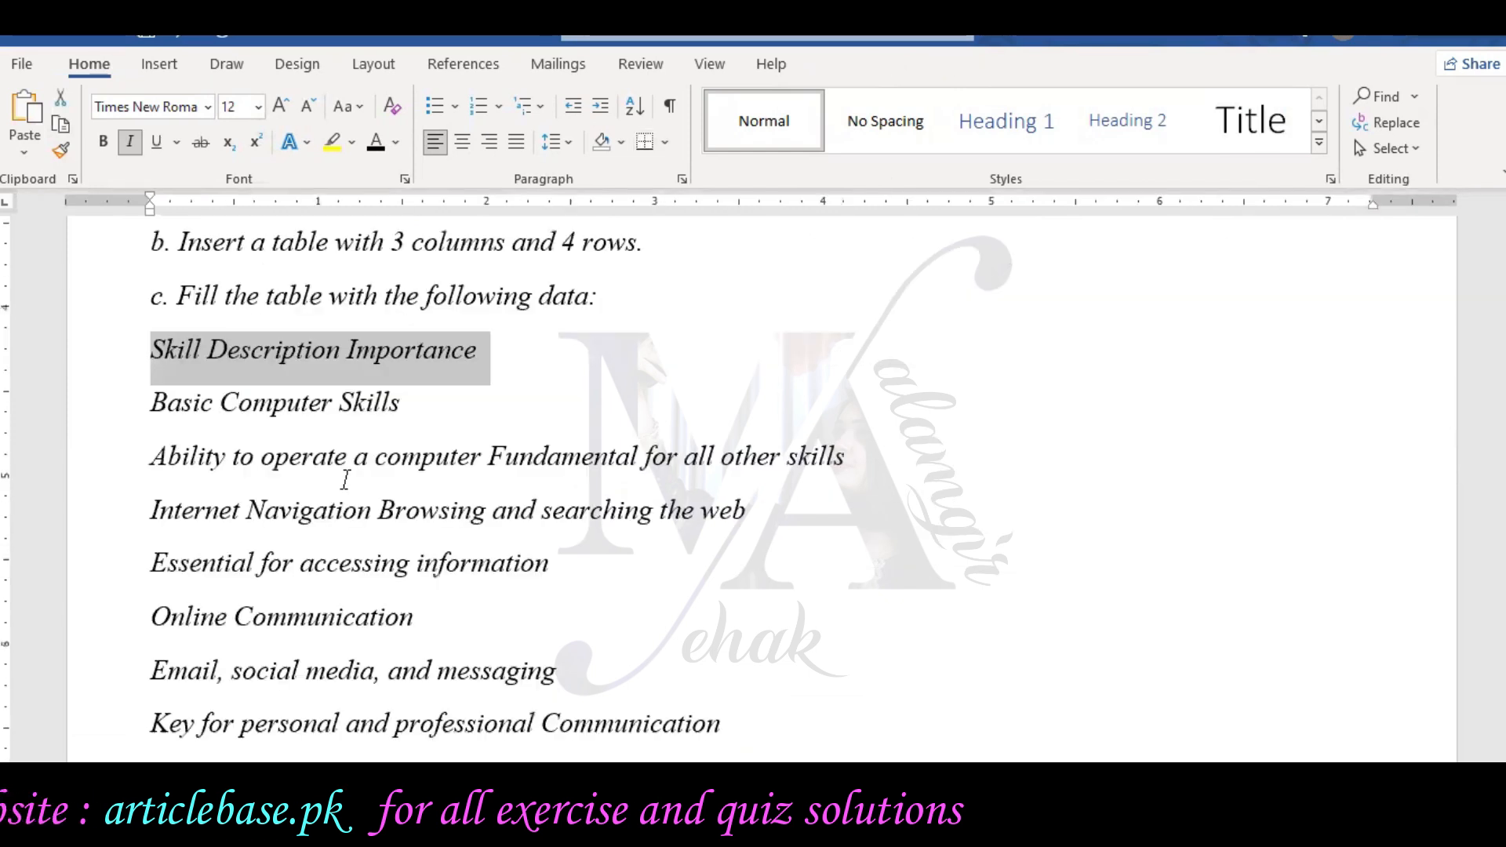
# Copy "Basic Computer Skills" from the instructions document into the skill column of the table's second row
pyautogui.moveTo(154, 405); pyautogui.dragTo(414, 404)
pyautogui.hotkey('ctrl', 'c')
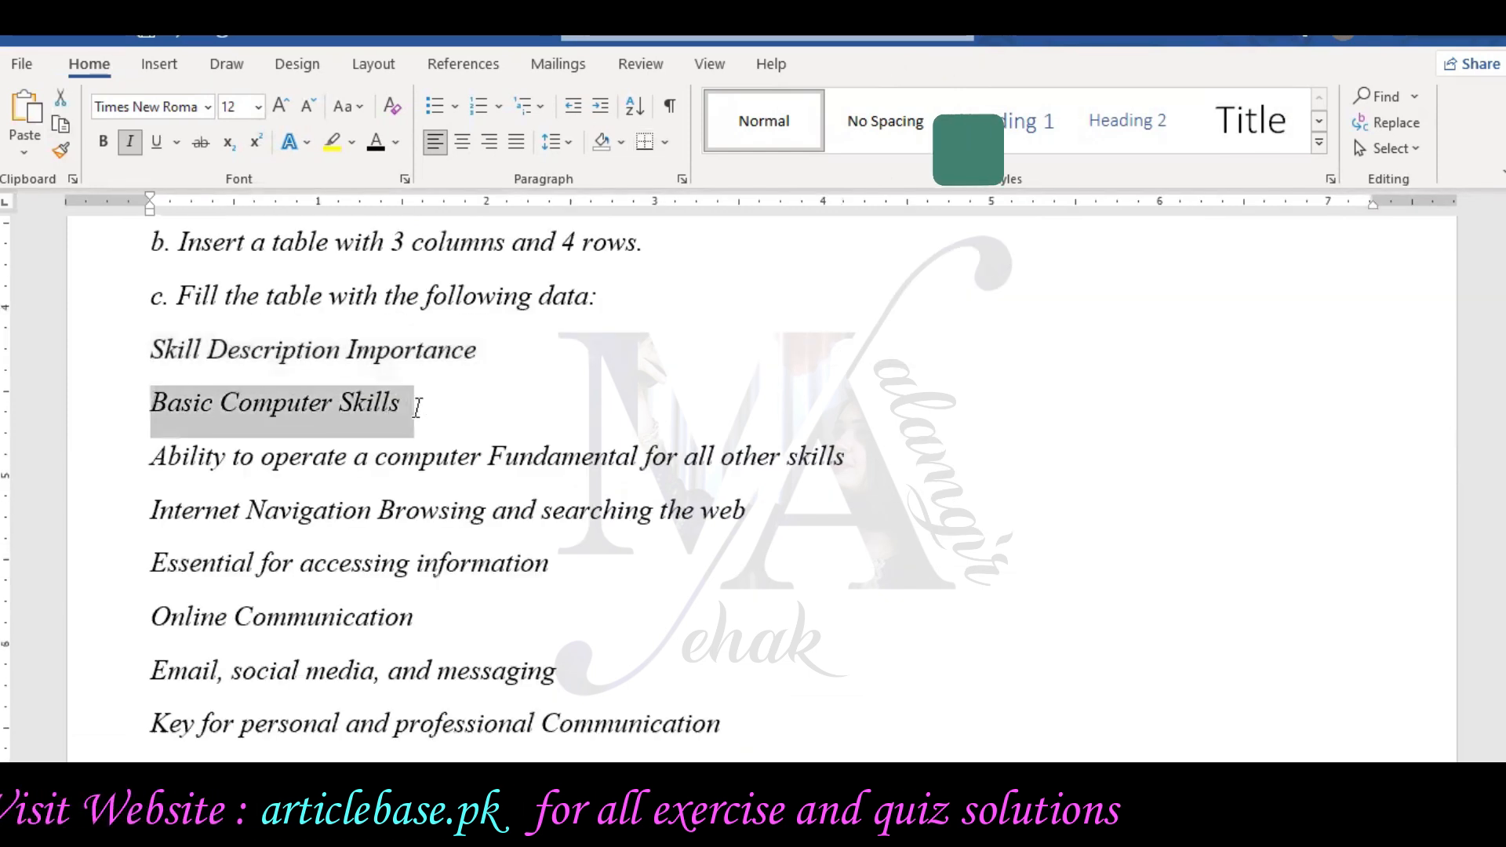
pyautogui.moveTo(474, 776)
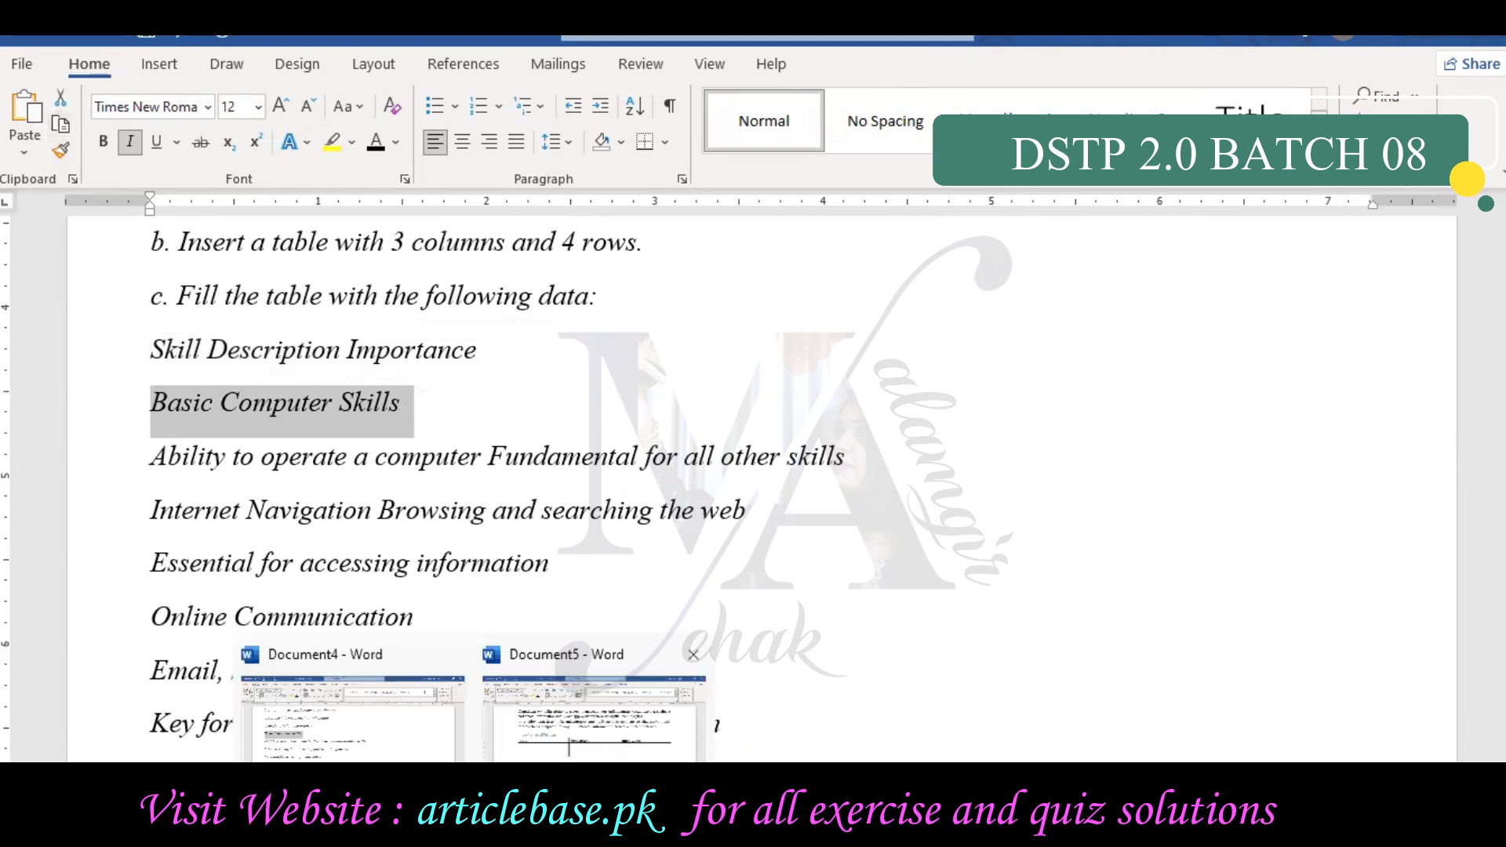
pyautogui.click(585, 717)
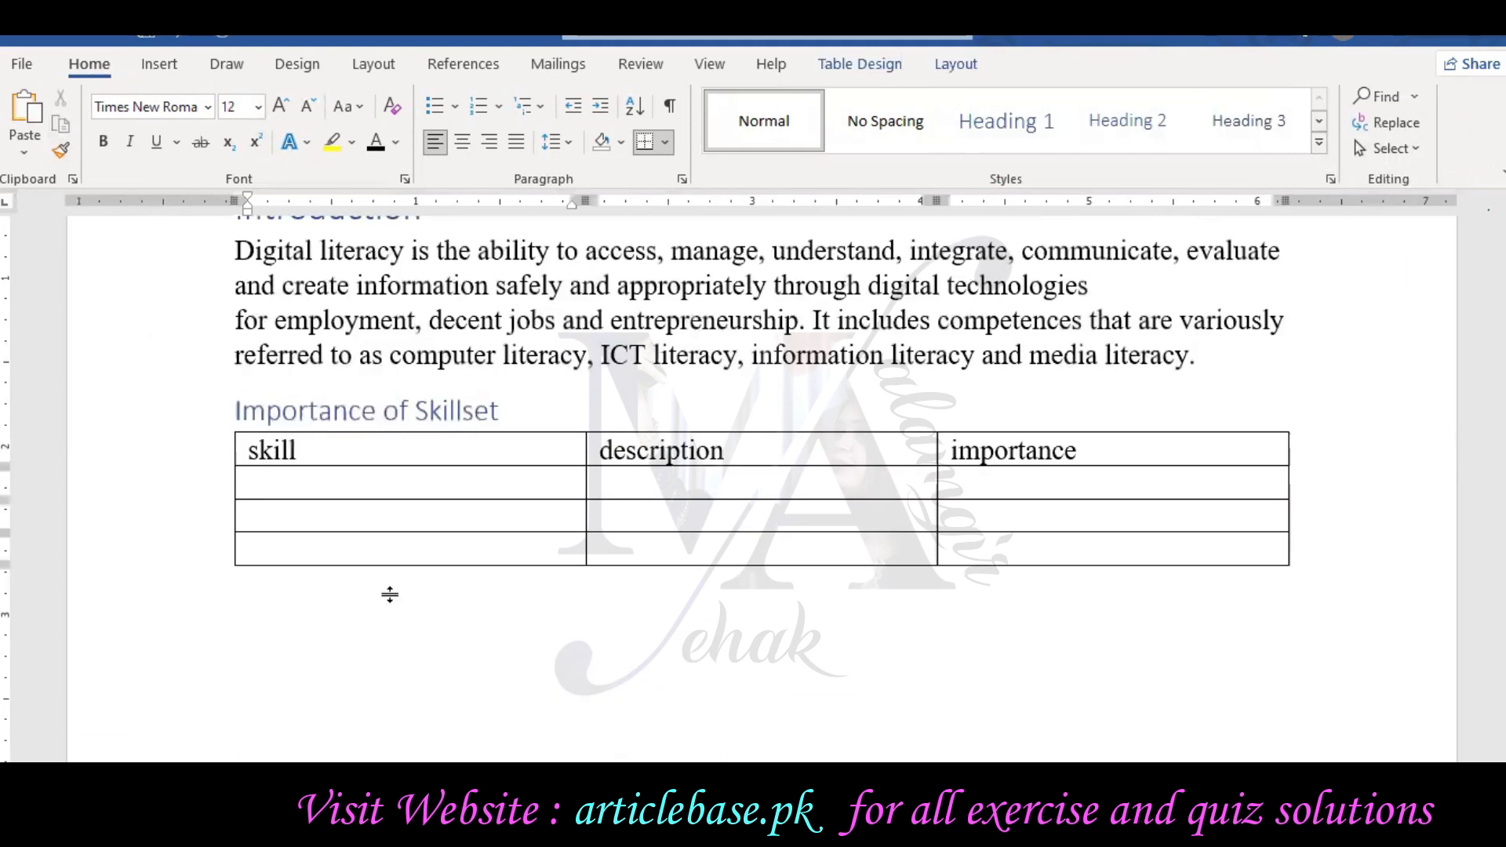
pyautogui.hotkey('ctrl', 'v')
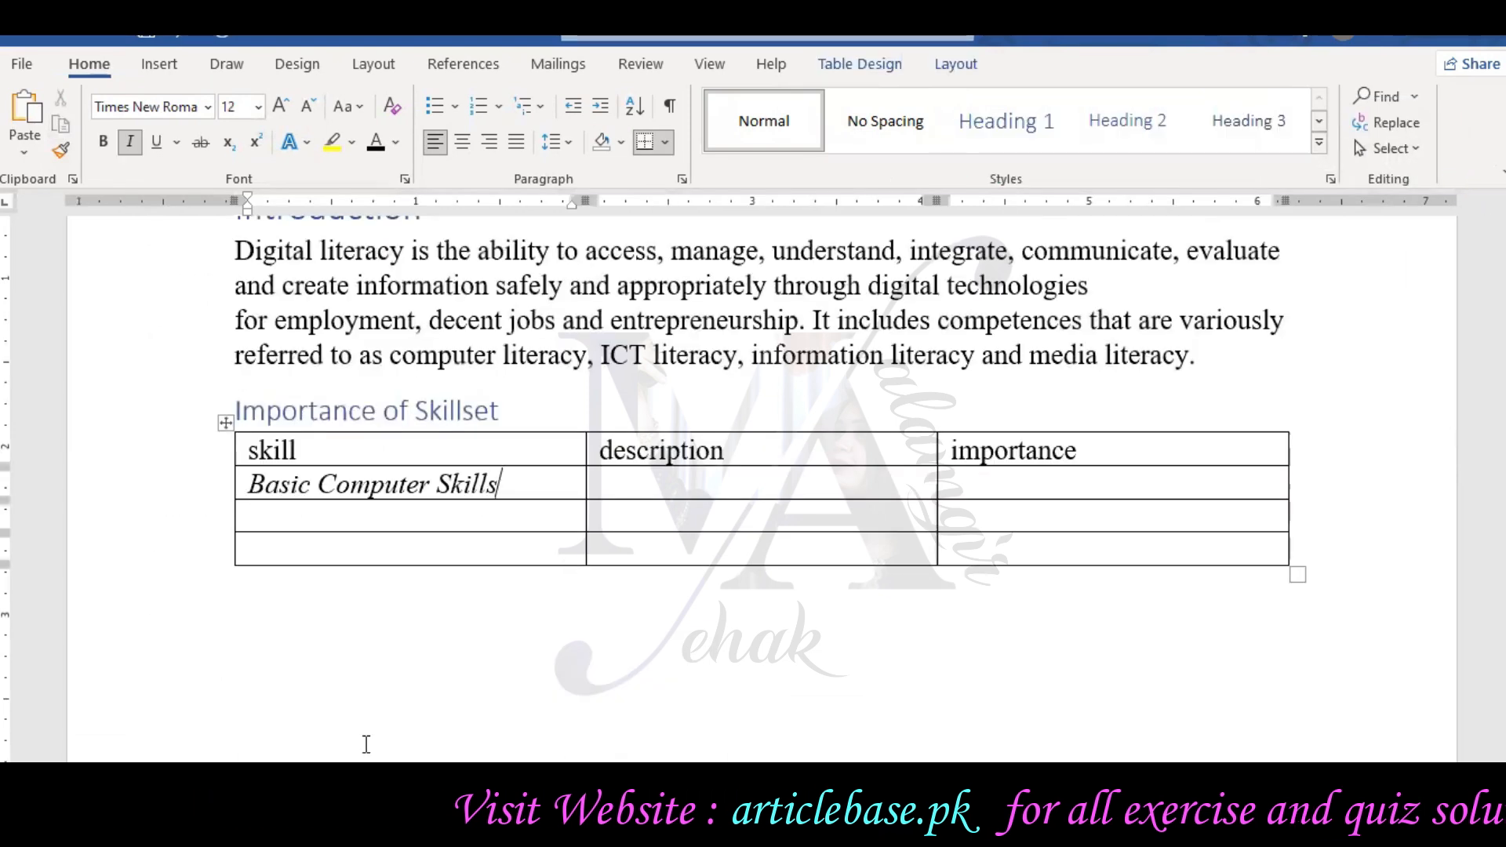
# Copy "Ability to operate a computer" from the instructions into the description cell of the Basic Computer Skills row
pyautogui.click(419, 777)
pyautogui.click(353, 717)
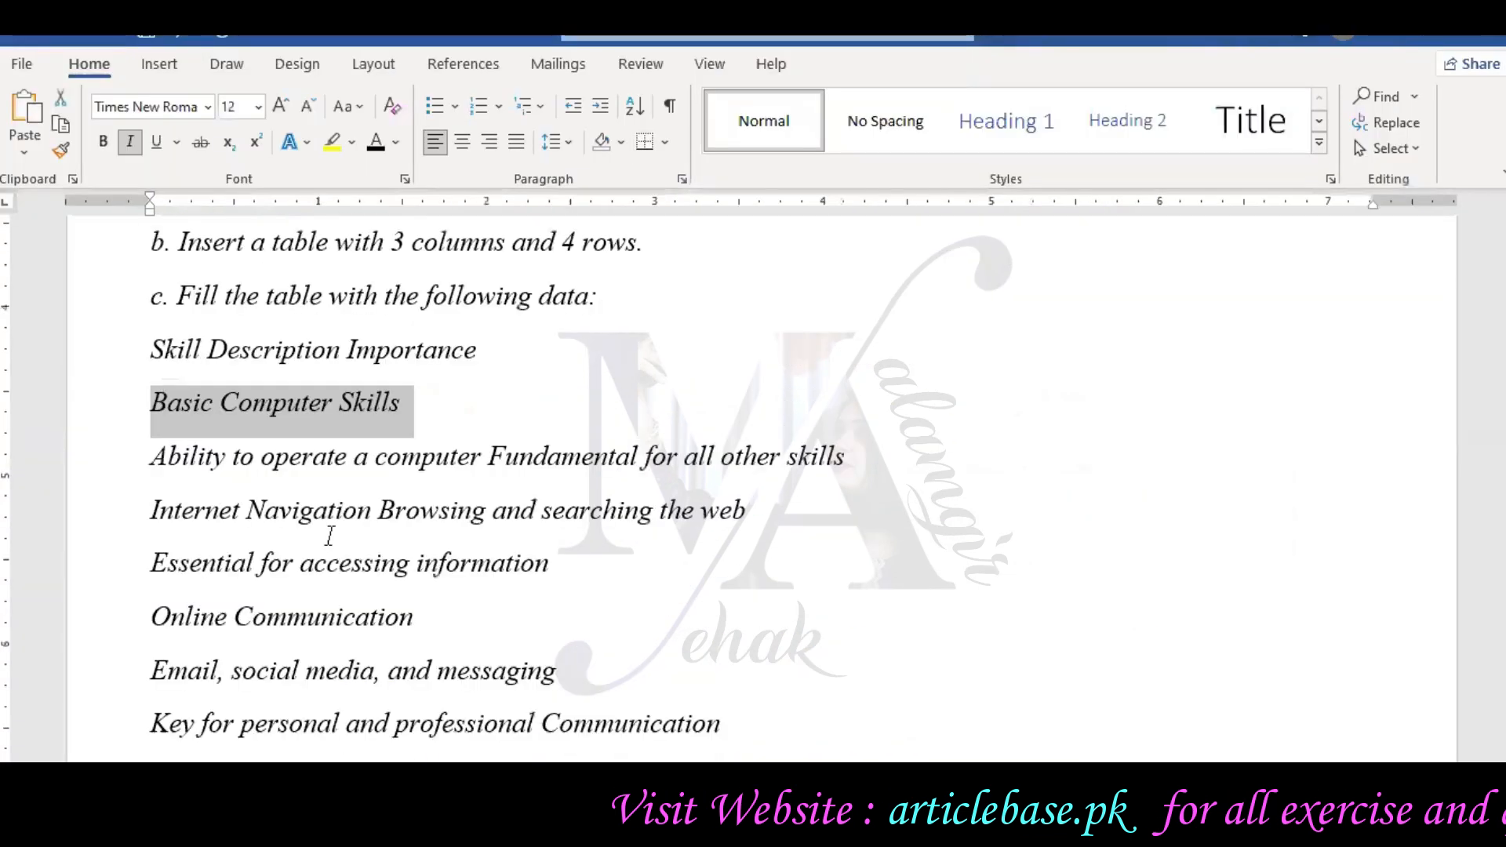
pyautogui.moveTo(200, 459); pyautogui.dragTo(396, 465)
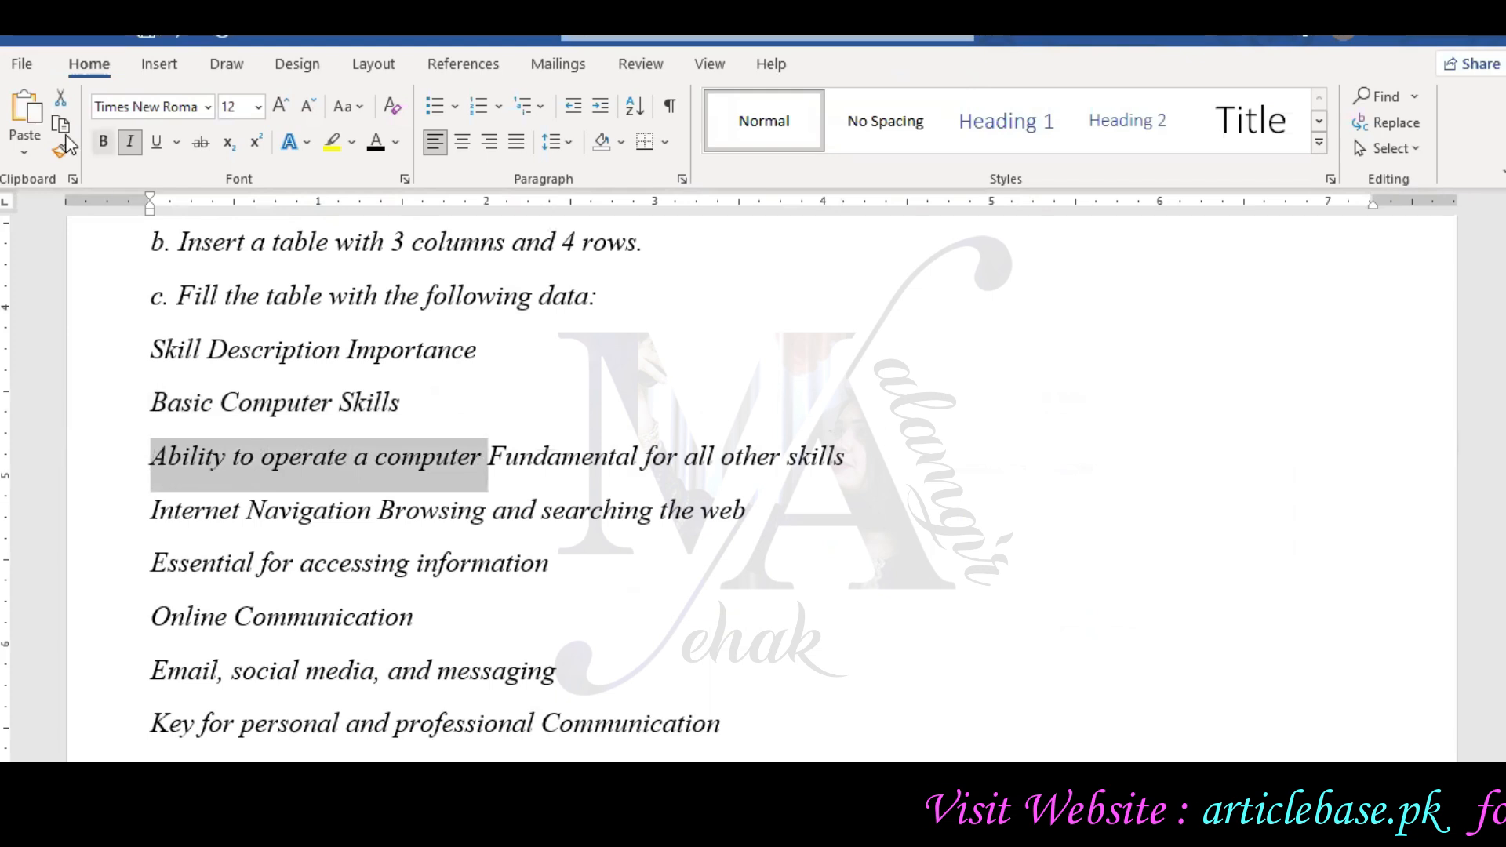
pyautogui.click(589, 784)
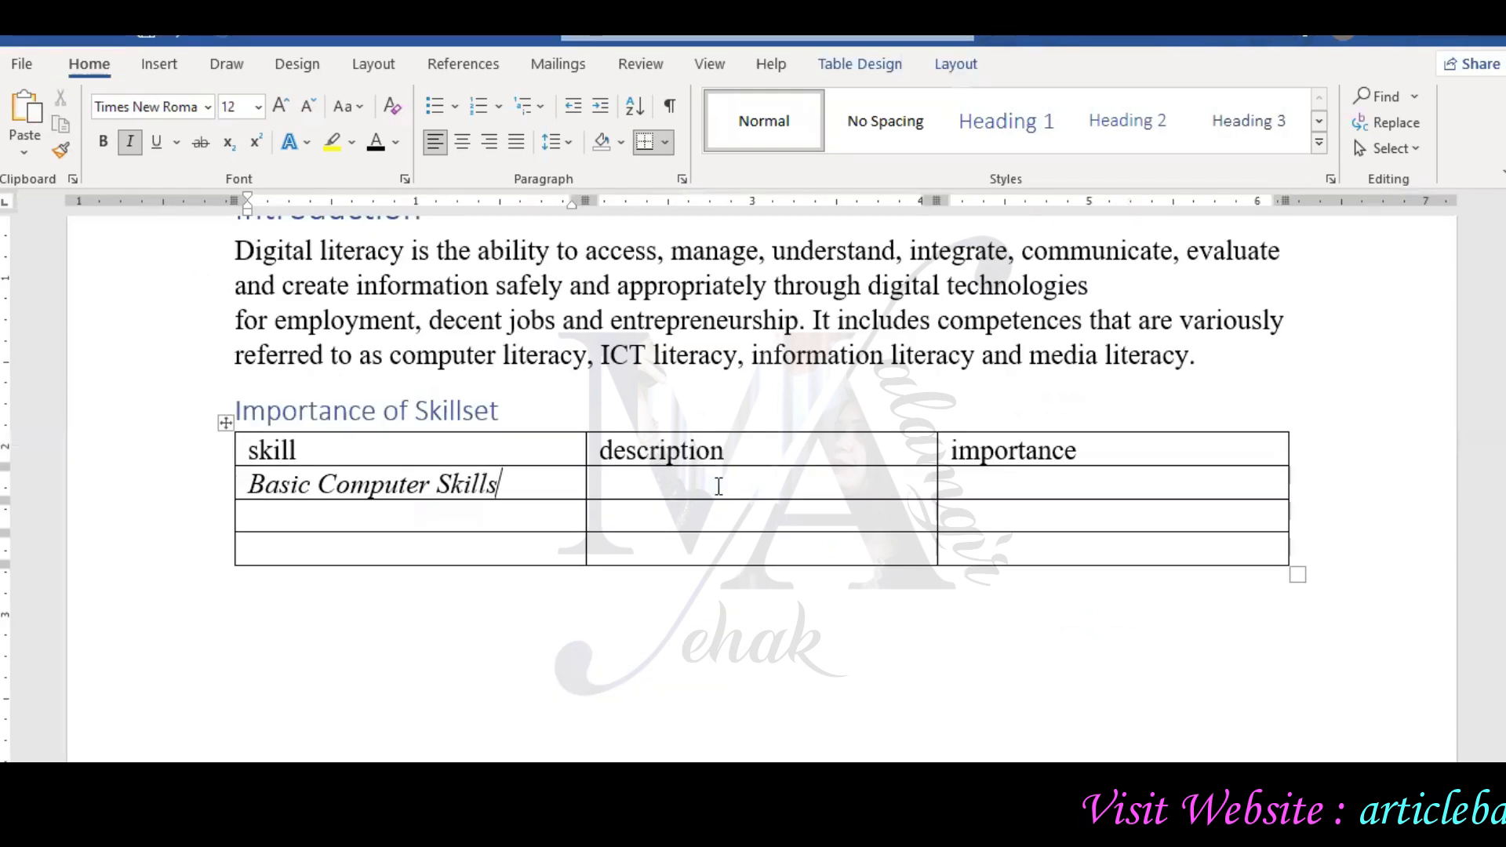
pyautogui.click(26, 114)
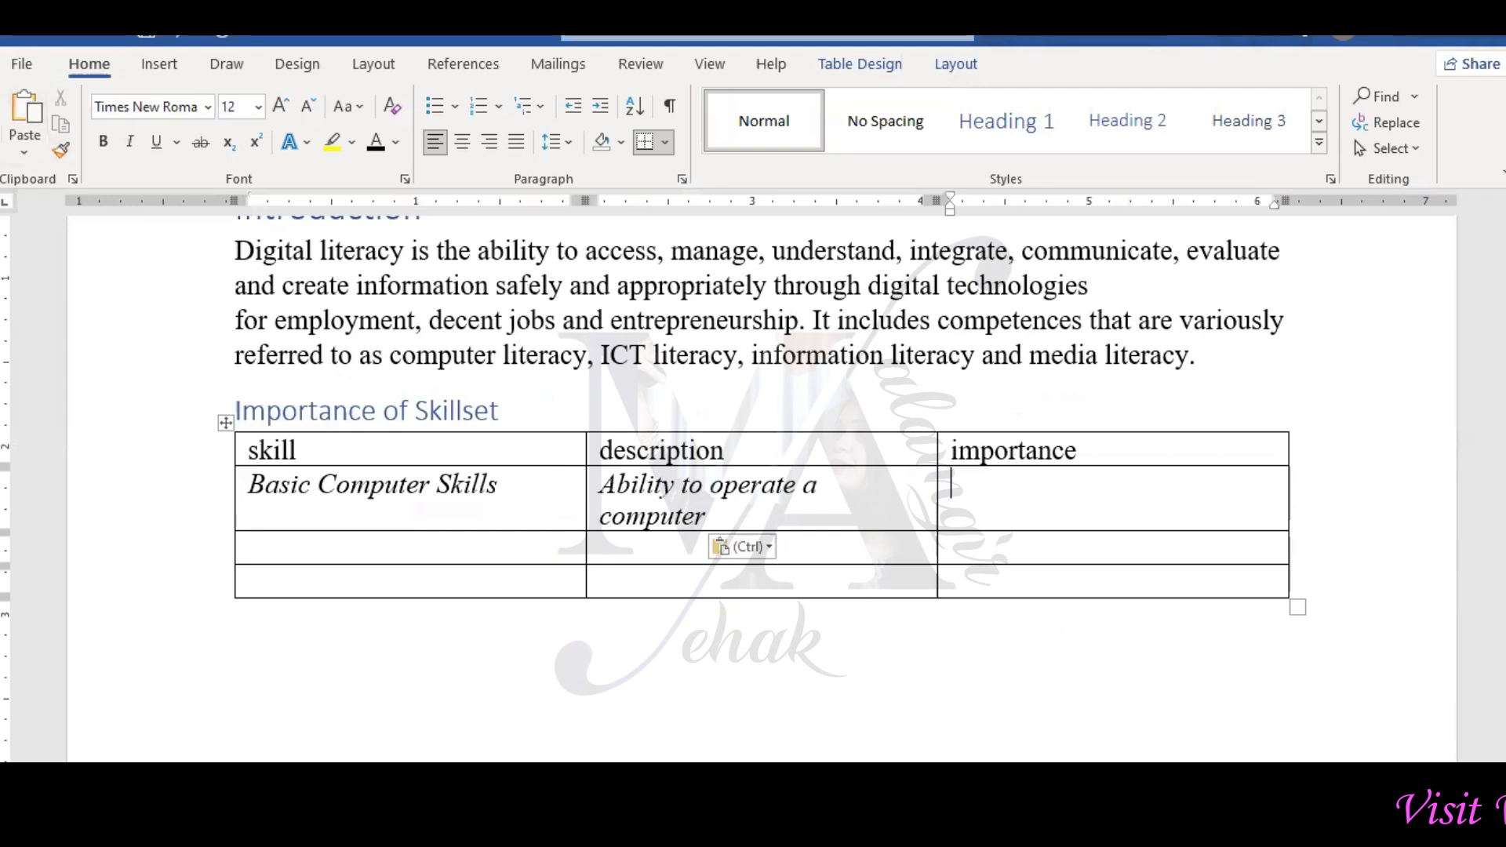
# Copy "Fundamental for all other skills" from the instructions into the importance cell of the Basic Computer Skills row
pyautogui.hotkey('alt', 'Tab')
pyautogui.moveTo(480, 458)
pyautogui.mouseDown()
pyautogui.moveTo(787, 468)
pyautogui.moveTo(488, 458)
pyautogui.mouseUp()
pyautogui.hotkey('ctrl', 'c')
pyautogui.hotkey('ctrl', 'z')
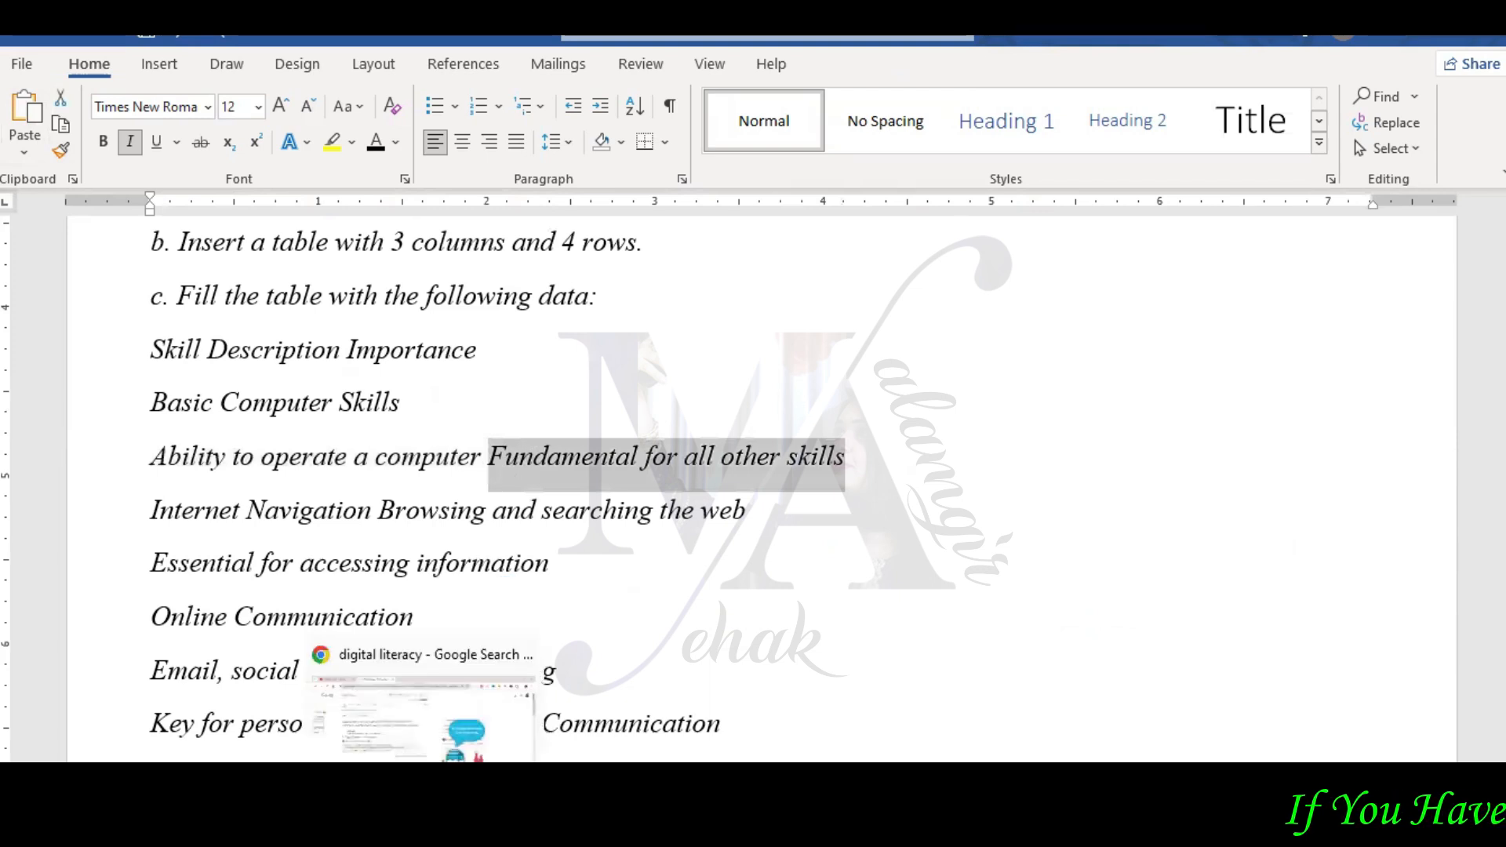
pyautogui.click(423, 784)
pyautogui.moveTo(473, 784)
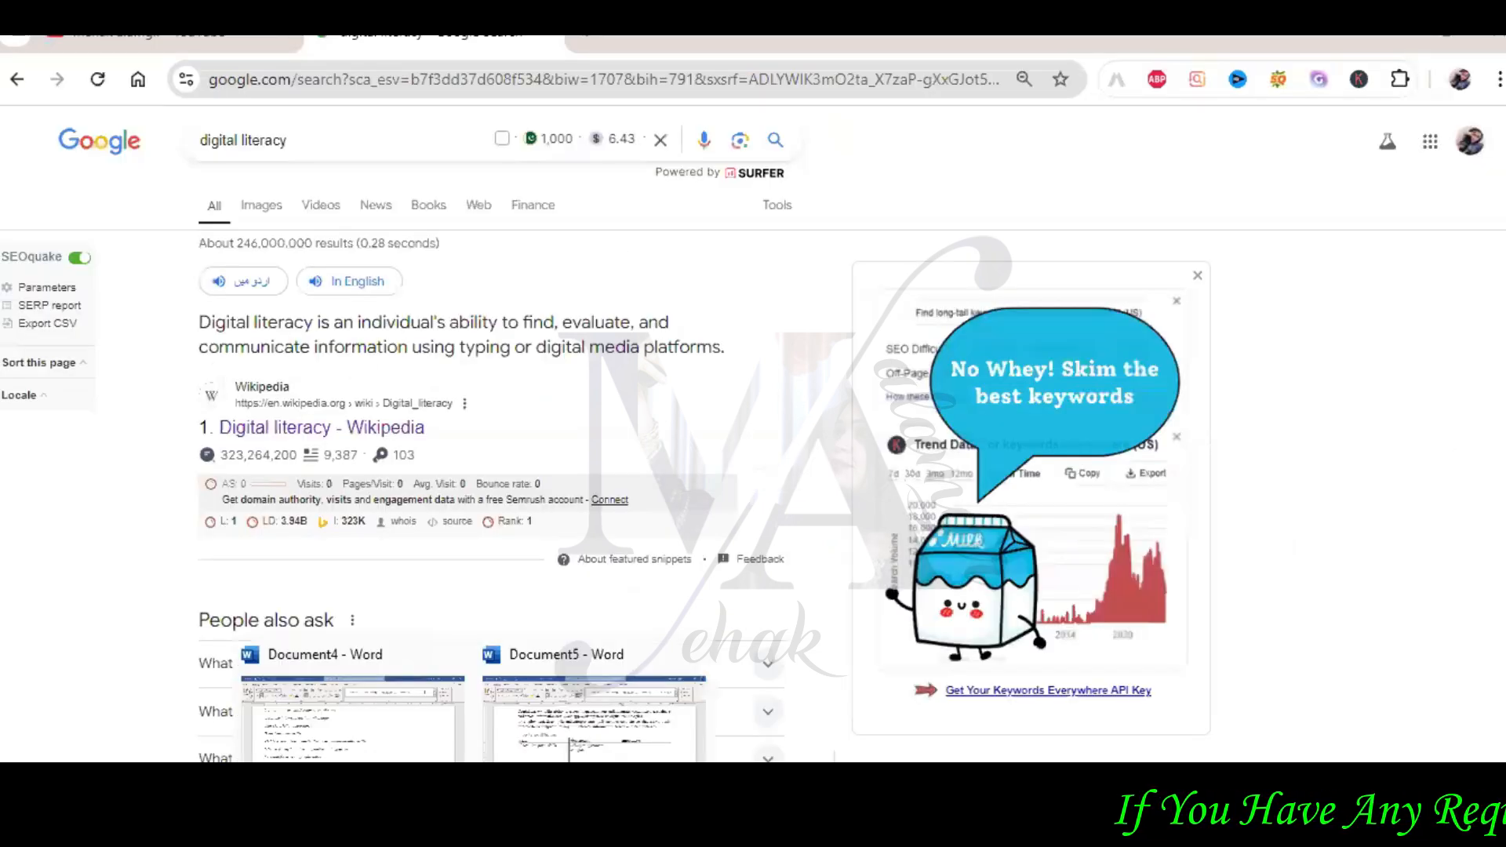
pyautogui.click(594, 718)
pyautogui.click(1041, 517)
pyautogui.hotkey('ctrl', 'v')
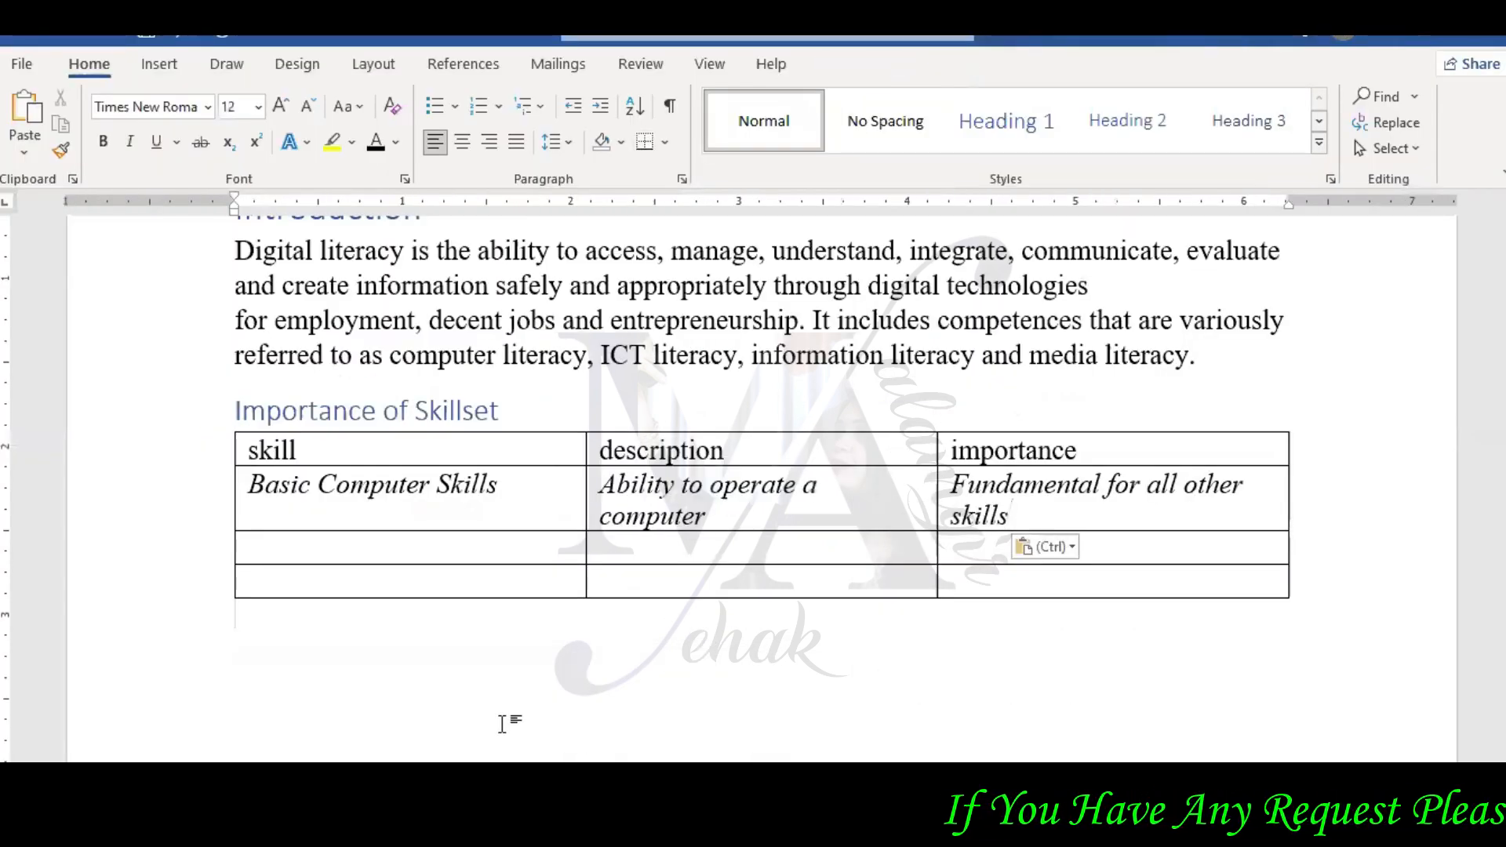
# Review the remaining table data in the instructions and copy "Internet Navigation" into the skill column of the third row
pyautogui.moveTo(473, 784)
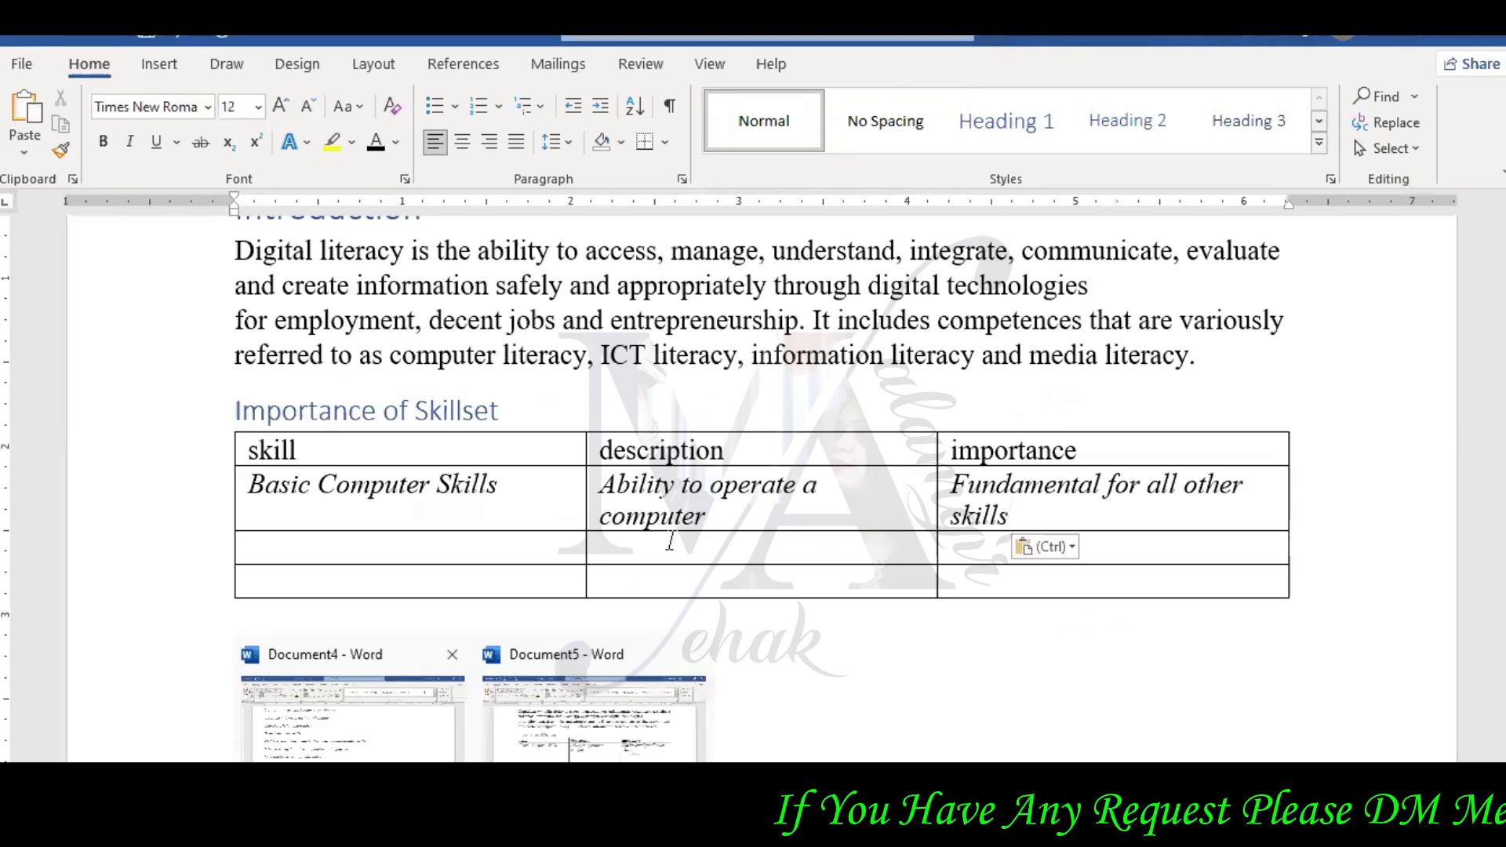
pyautogui.scroll(2, 671, 554)
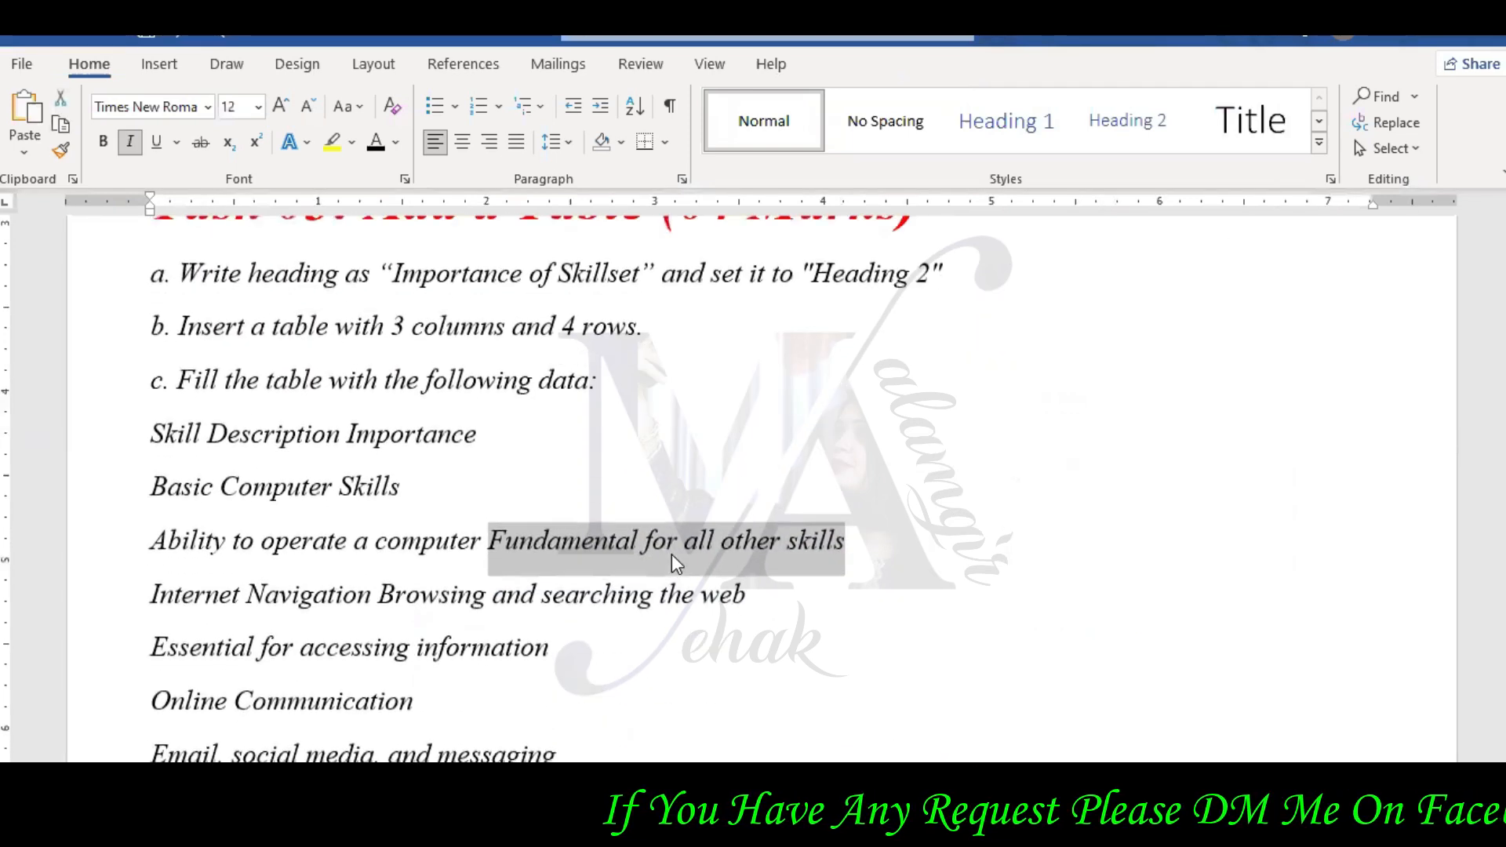
pyautogui.scroll(-2, 672, 559)
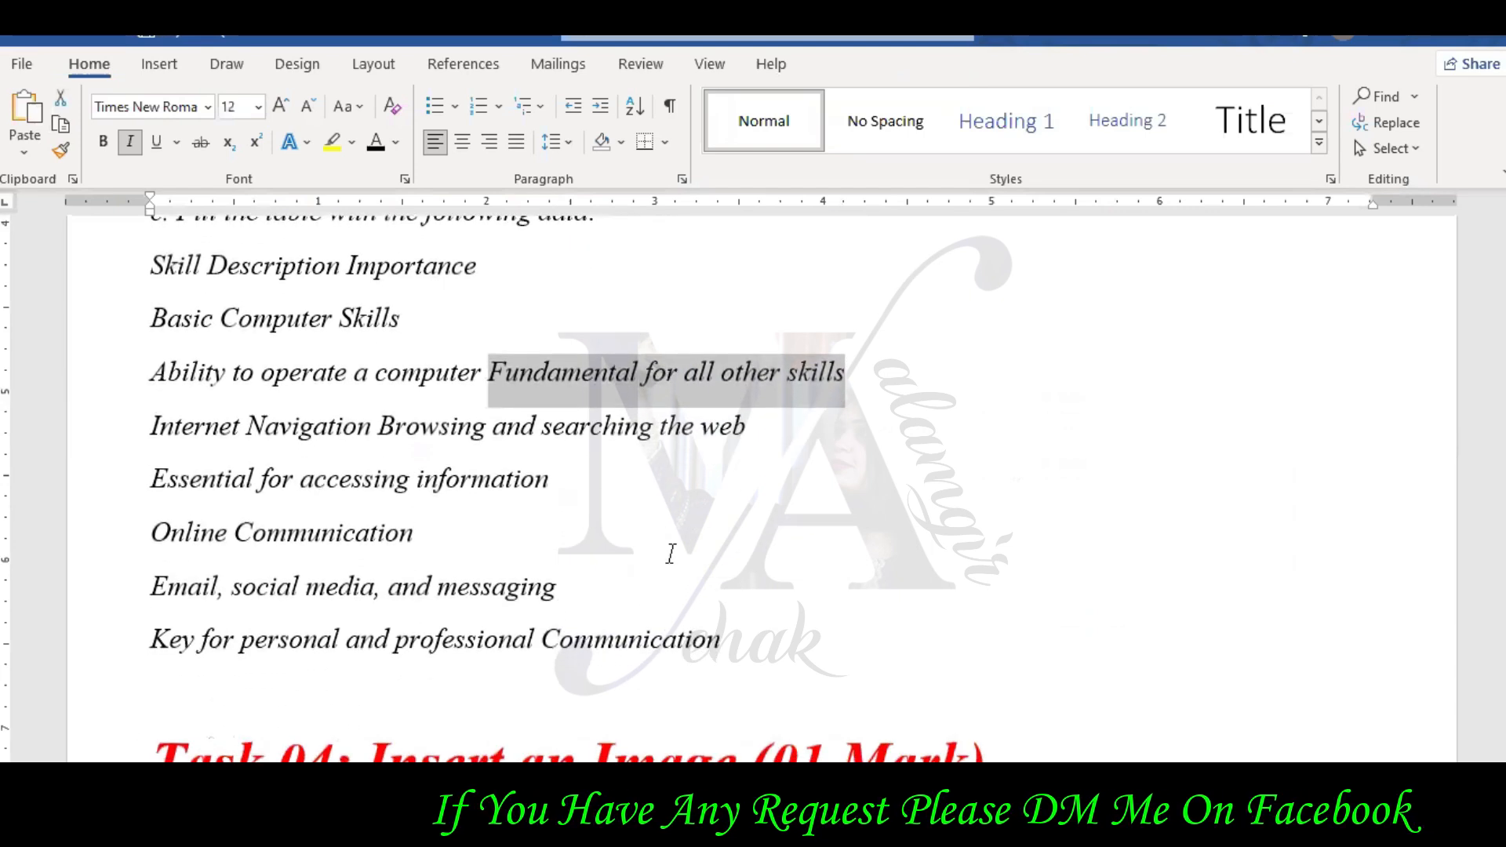
pyautogui.scroll(2, 672, 549)
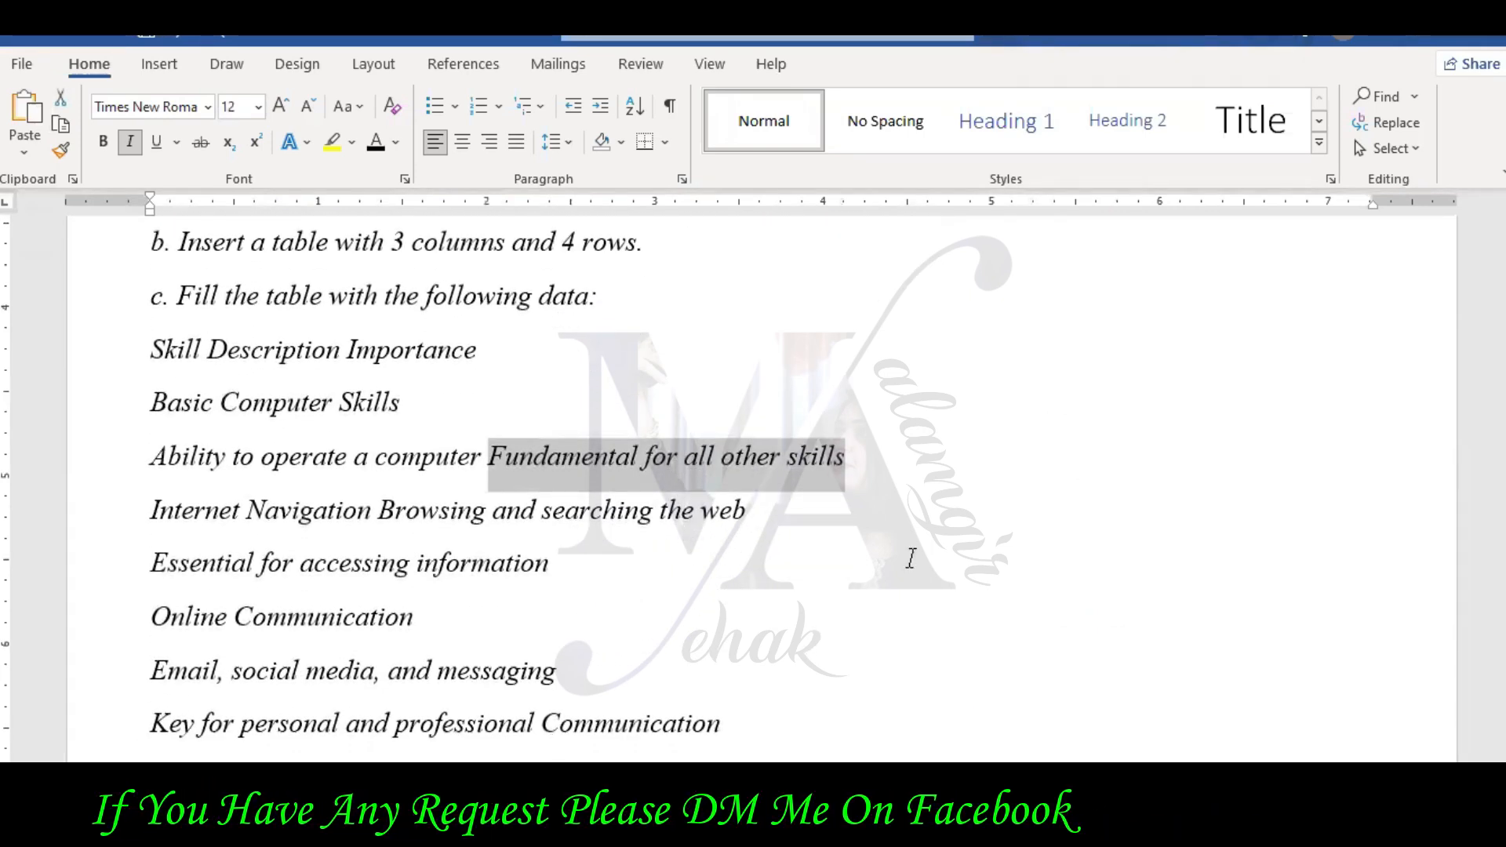
pyautogui.click(910, 558)
pyautogui.scroll(-1, 912, 558)
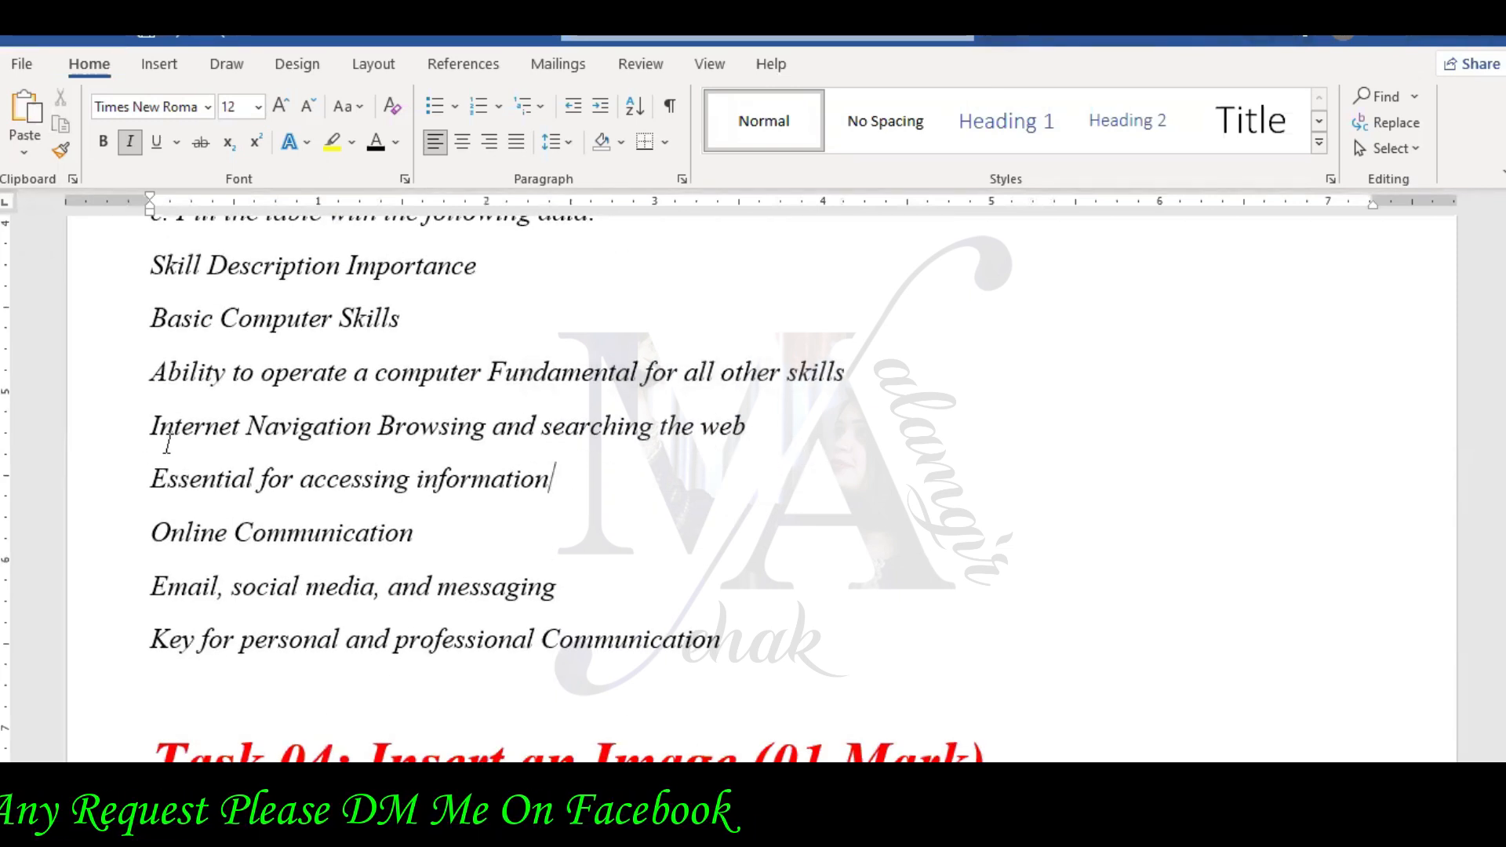
pyautogui.moveTo(151, 426); pyautogui.dragTo(379, 430)
pyautogui.hotkey('ctrl', 'c')
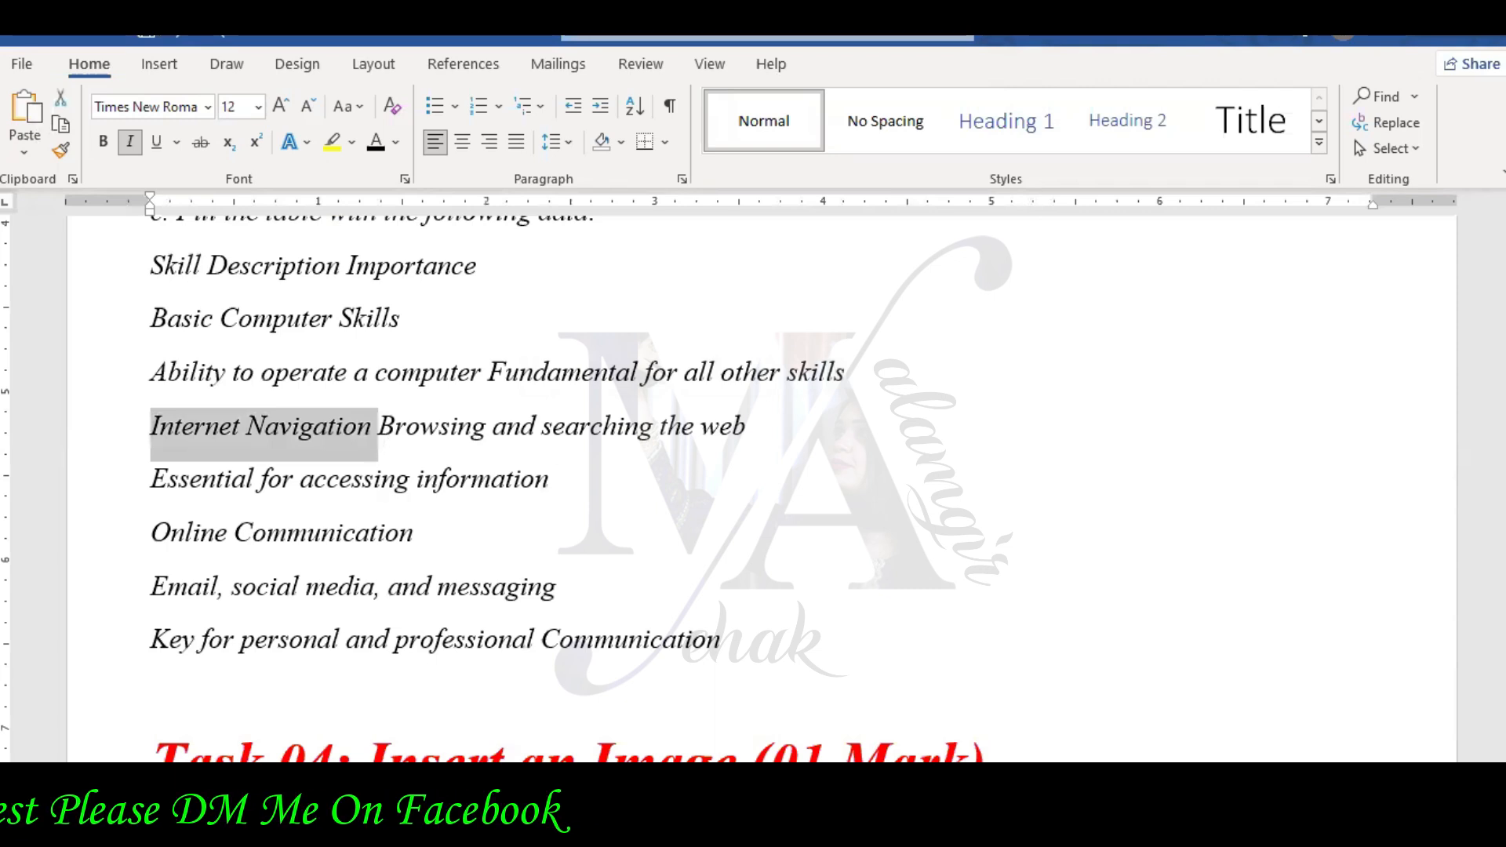
pyautogui.click(360, 718)
pyautogui.doubleClick(351, 555)
pyautogui.hotkey('ctrl', 'v')
pyautogui.click(349, 581)
# Copy "Browsing and searching the web" from the instructions into the description cell of the Internet Navigation row
pyautogui.moveTo(474, 827)
pyautogui.click(353, 714)
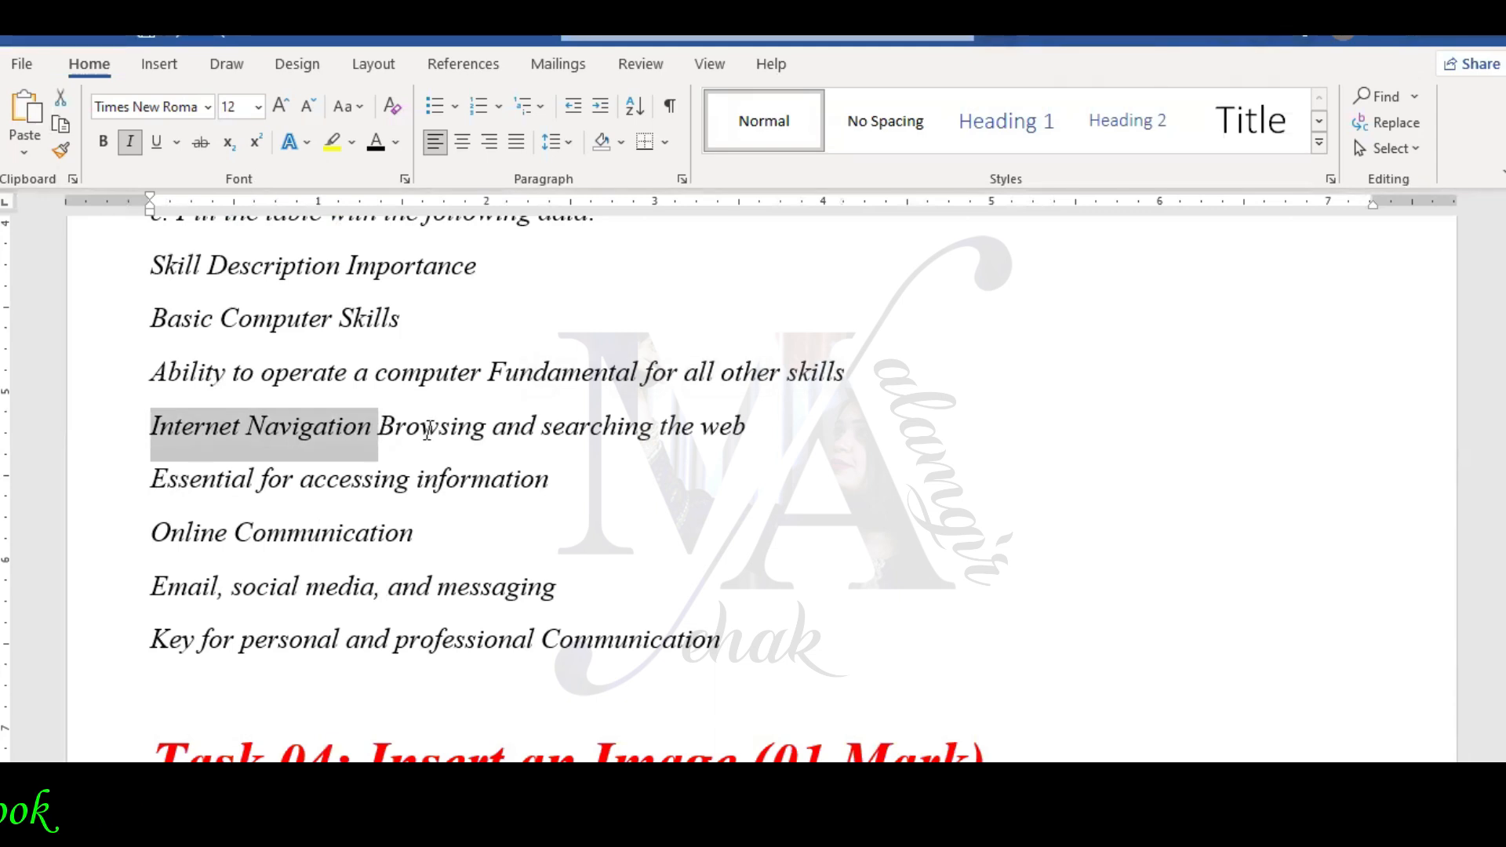
pyautogui.moveTo(428, 430); pyautogui.dragTo(747, 430)
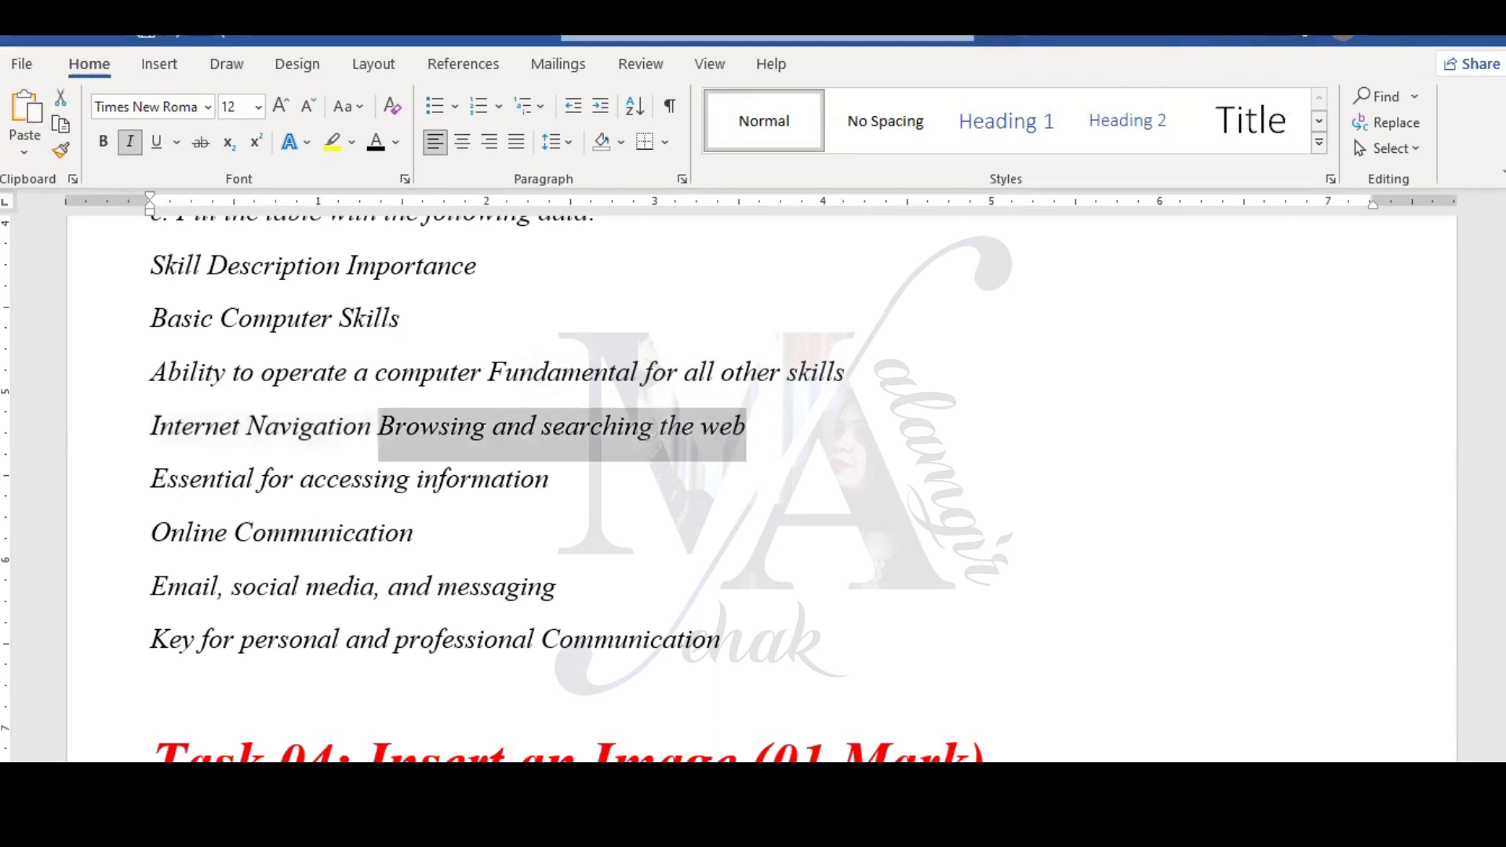
pyautogui.hotkey('ctrl', 'c')
pyautogui.hotkey('alt', 'Tab')
pyautogui.click(651, 549)
pyautogui.hotkey('ctrl', 'v')
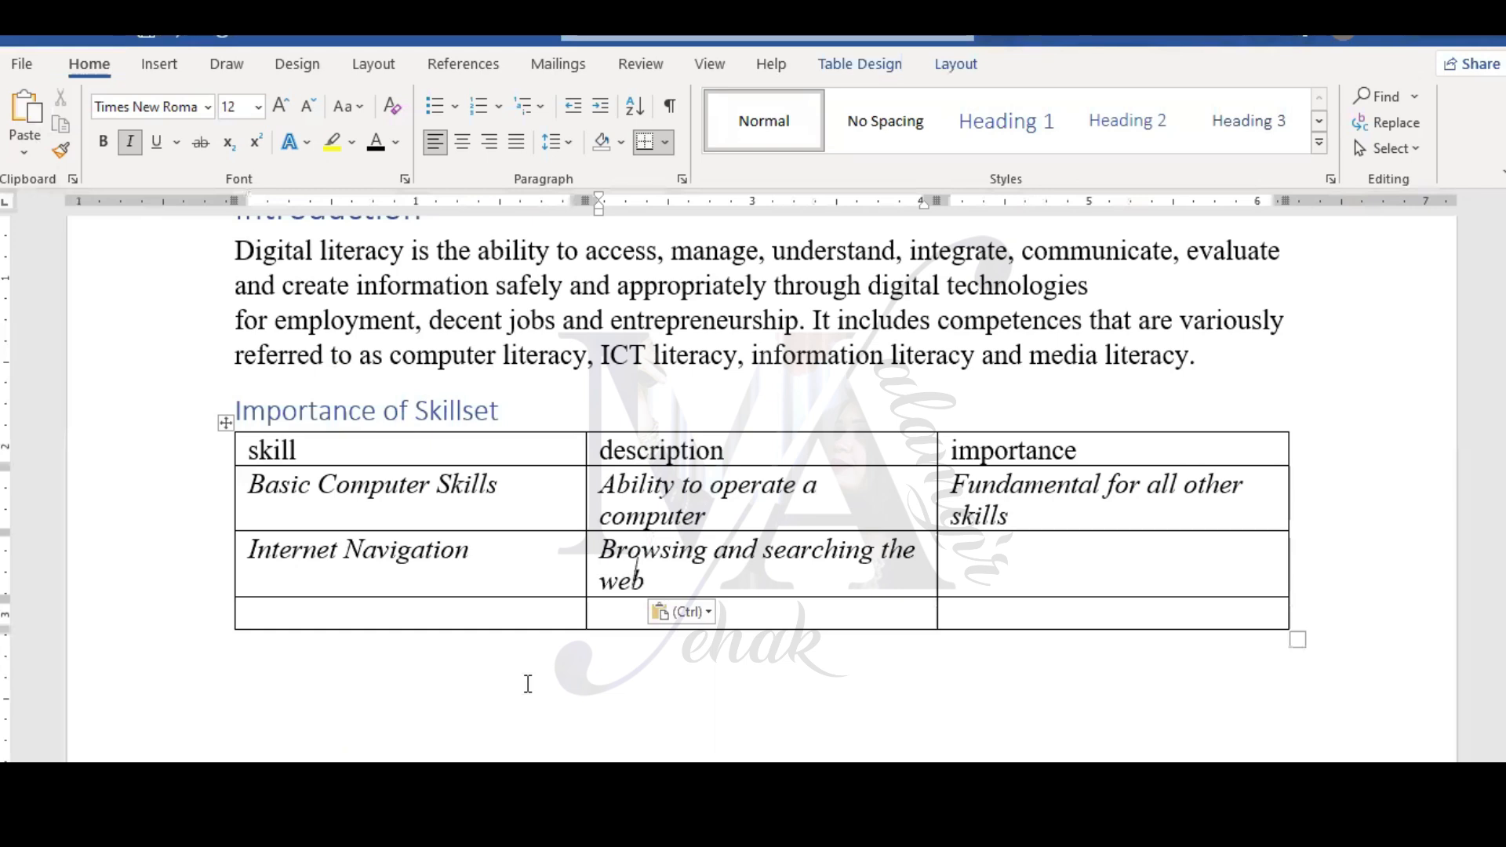
# Copy "Essential for accessing information" into the importance cell of the Internet Navigation row and remove the extra blank line
pyautogui.hotkey('alt', 'Tab')
pyautogui.moveTo(154, 481); pyautogui.dragTo(613, 481)
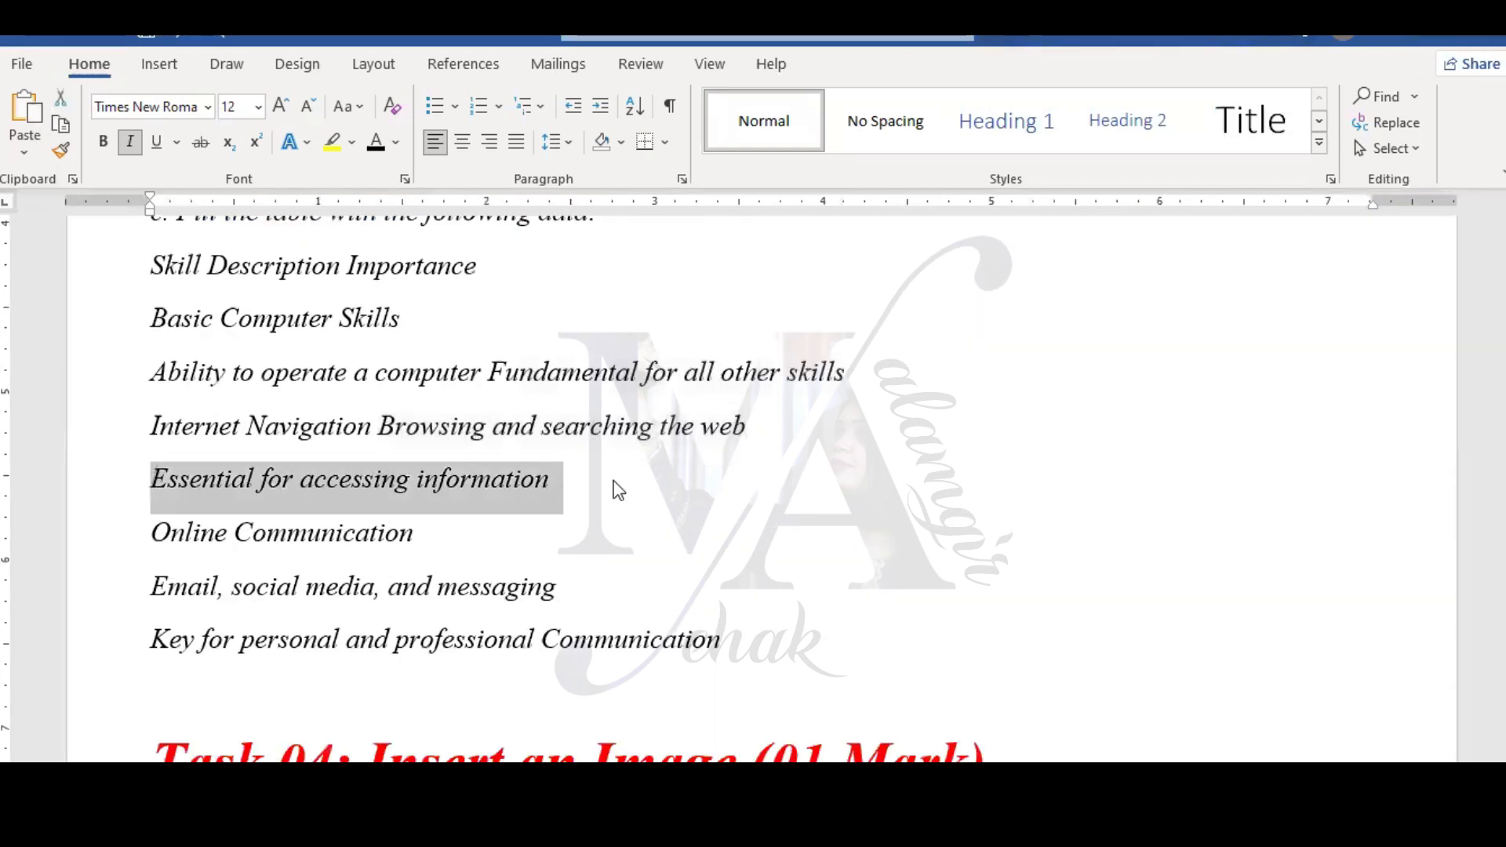
pyautogui.moveTo(475, 830)
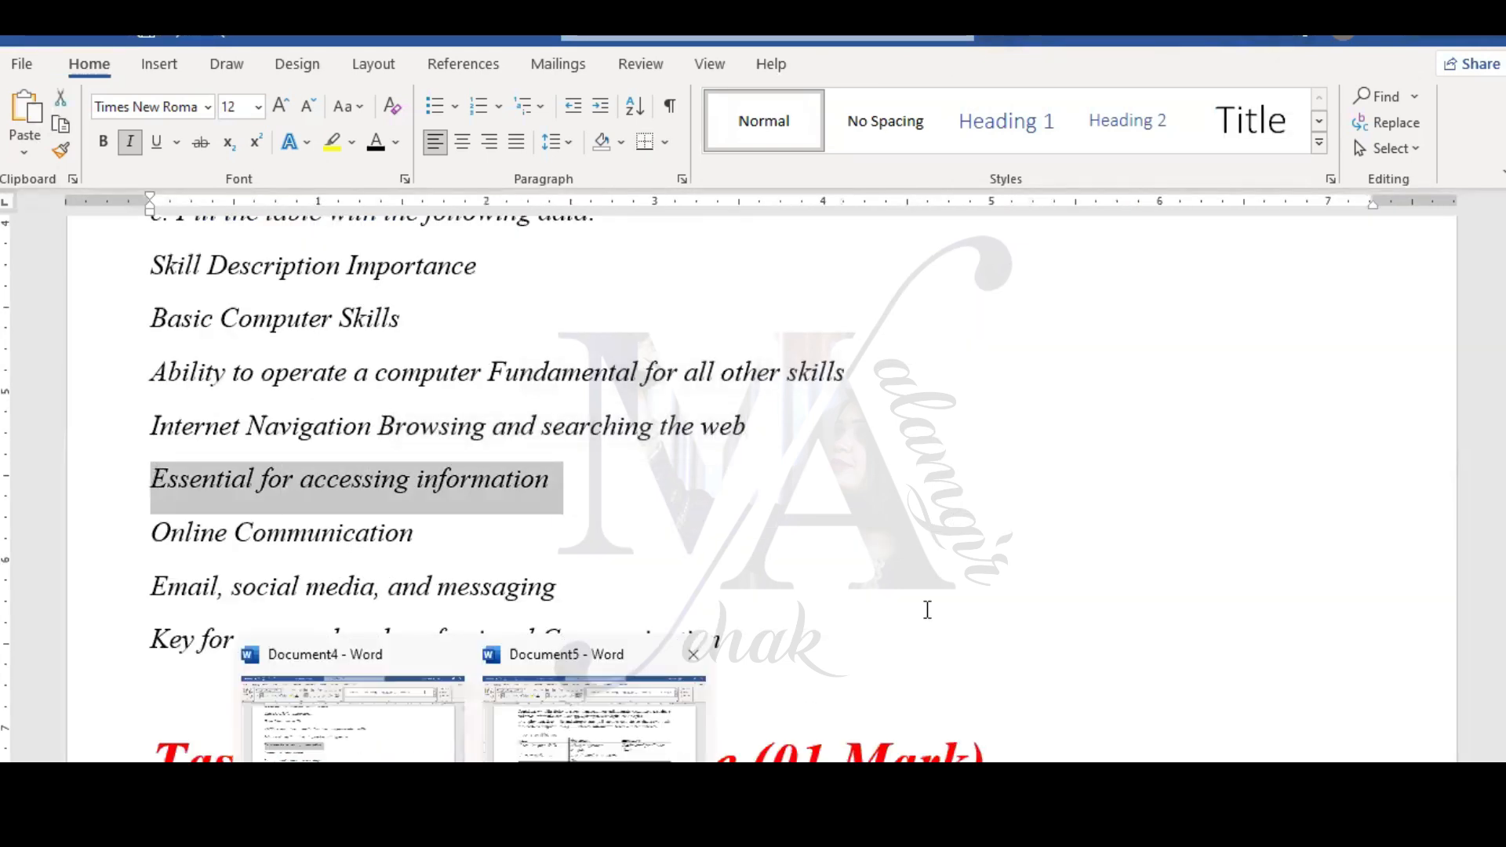
pyautogui.click(594, 710)
pyautogui.click(1012, 553)
pyautogui.hotkey('ctrl', 'v')
pyautogui.press('BackSpace')
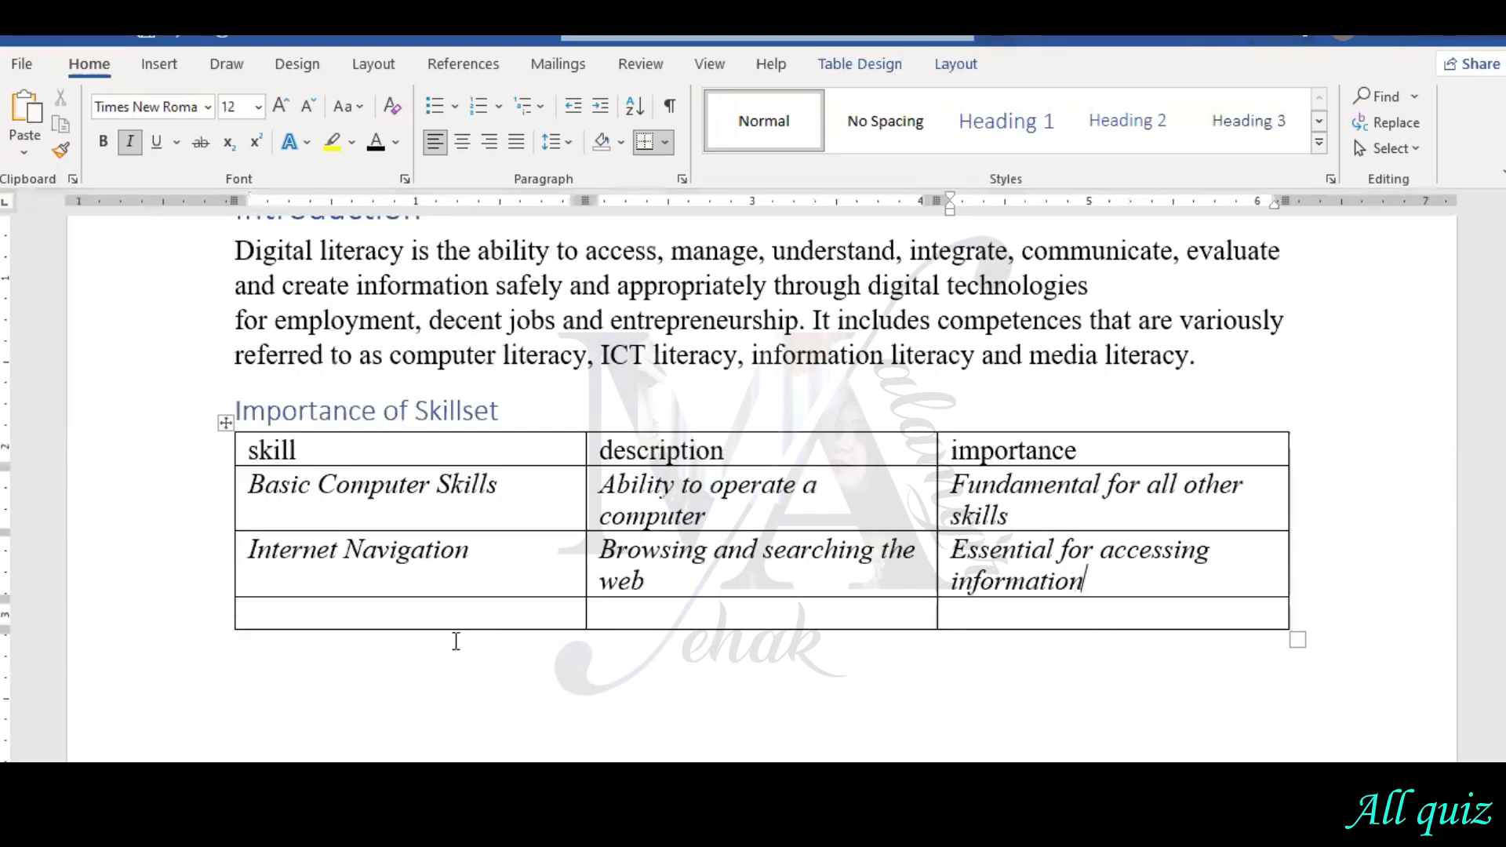
# Copy "Online Communication" from the instructions into the skill column of the last row and remove the extra blank line
pyautogui.moveTo(476, 830)
pyautogui.click(346, 714)
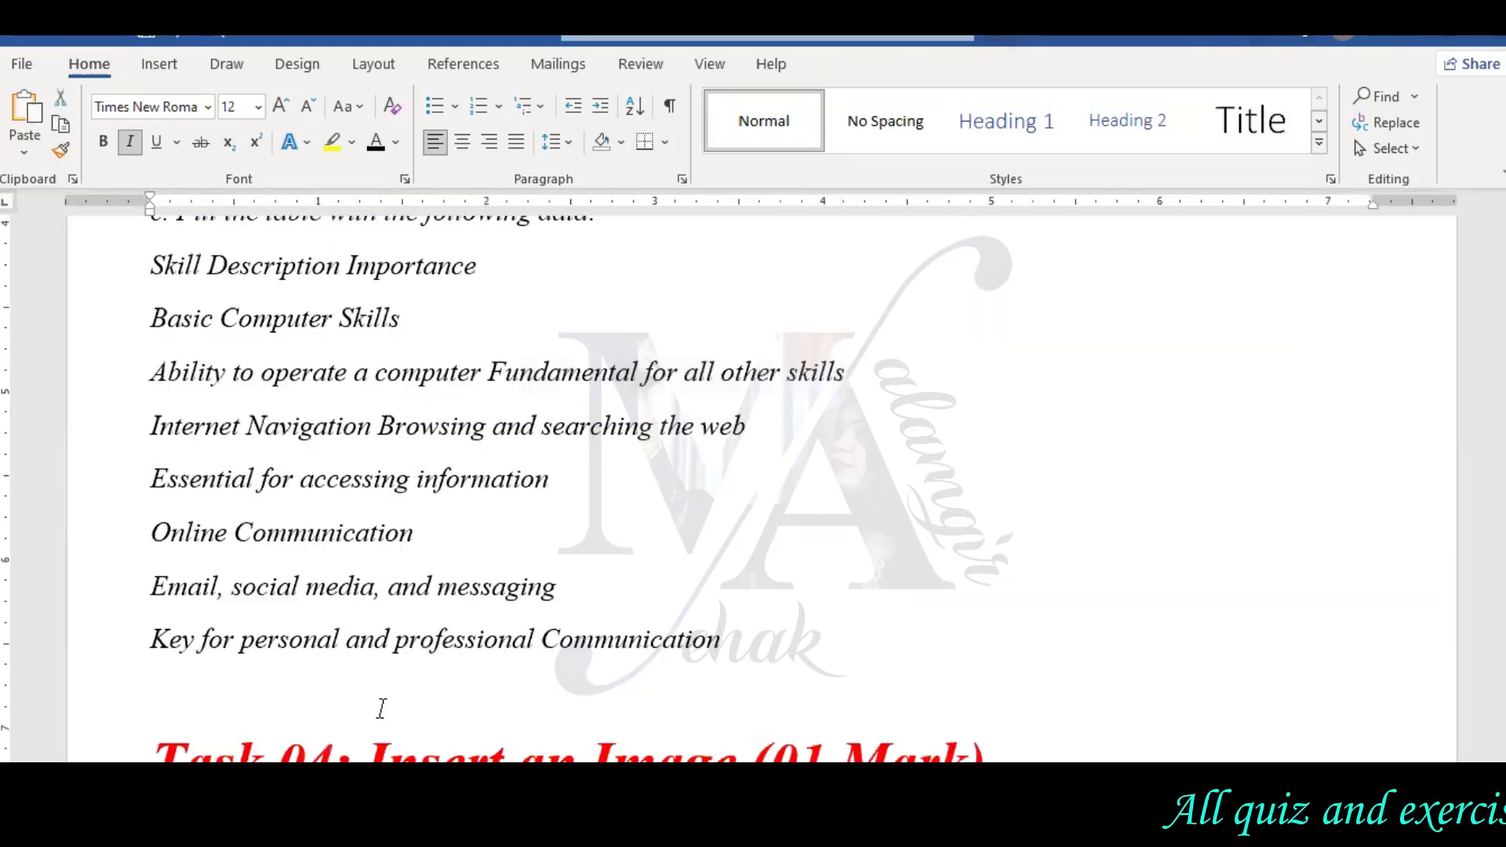
pyautogui.moveTo(146, 541); pyautogui.dragTo(424, 543)
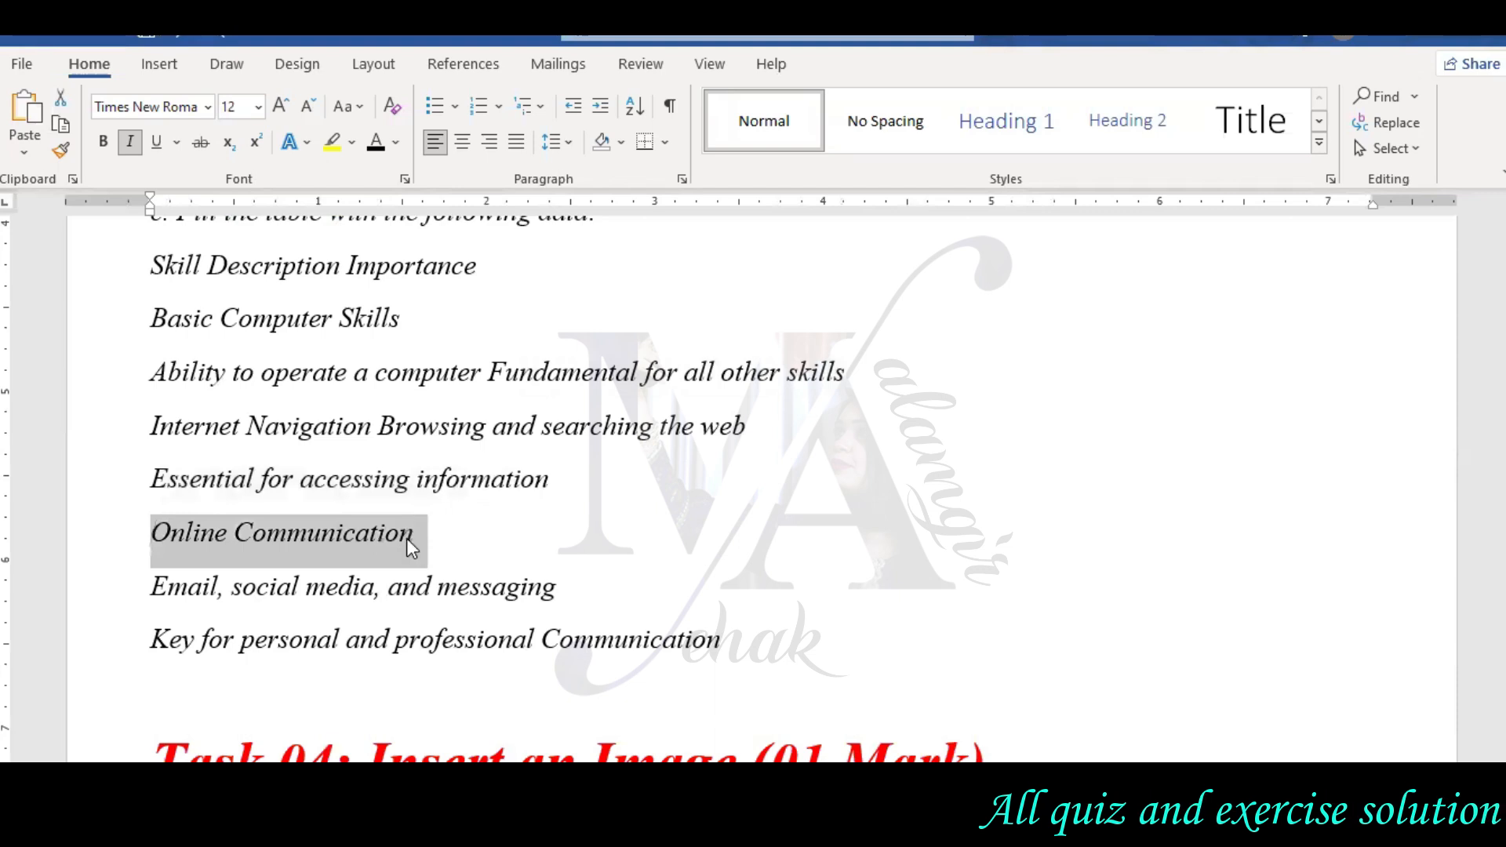
pyautogui.moveTo(476, 830)
pyautogui.click(549, 734)
pyautogui.hotkey('ctrl', 'v')
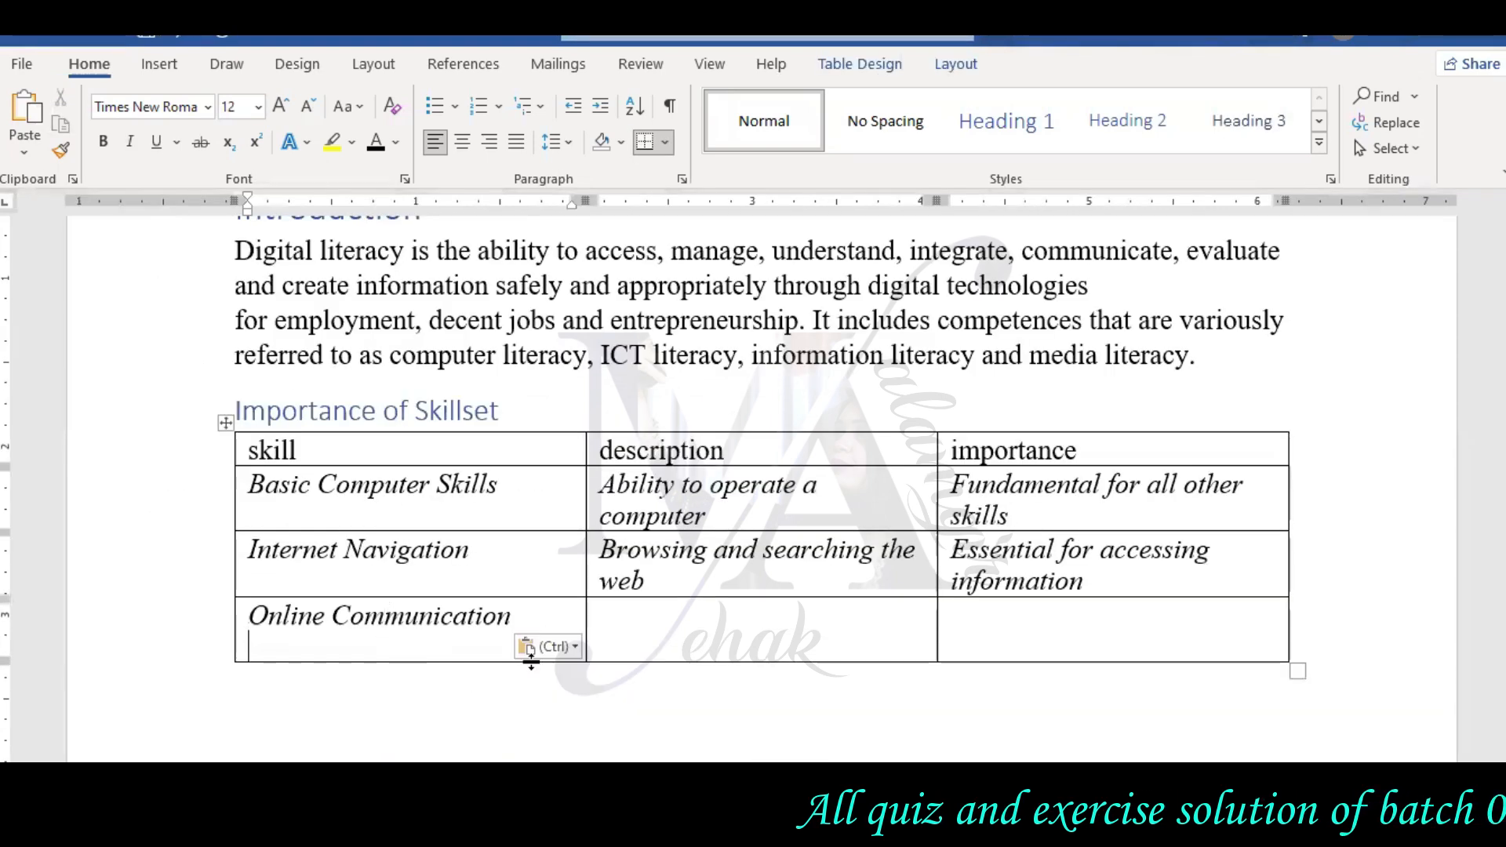
pyautogui.press('BackSpace')
# Complete the Online Communication row with description "Email, social media, and messaging" and importance "Key for personal and professional Communication" from the instructions
pyautogui.moveTo(475, 830)
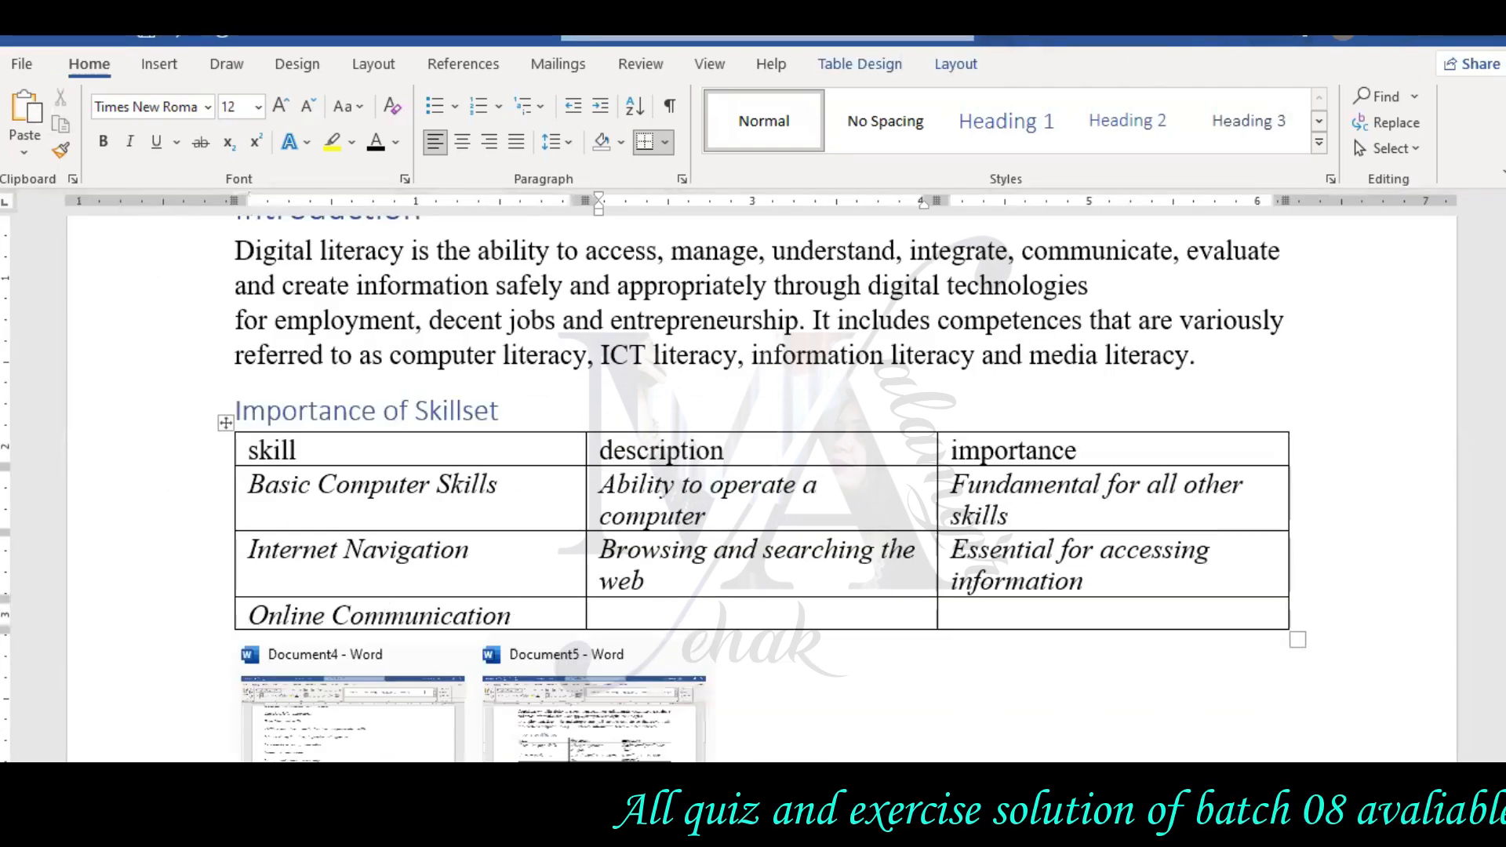
pyautogui.click(345, 714)
pyautogui.moveTo(150, 586); pyautogui.dragTo(806, 582)
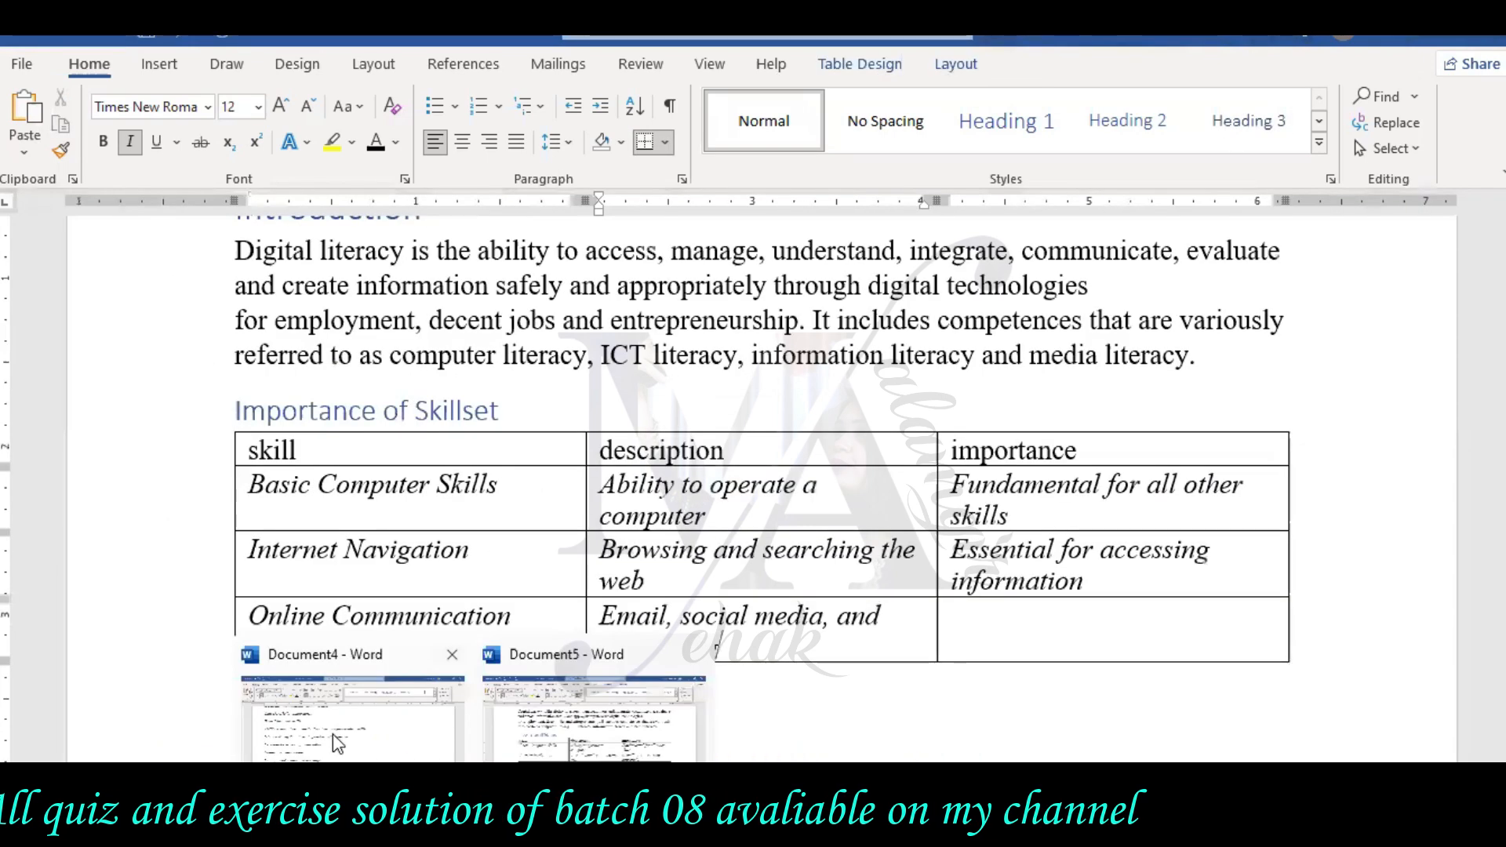
pyautogui.click(337, 741)
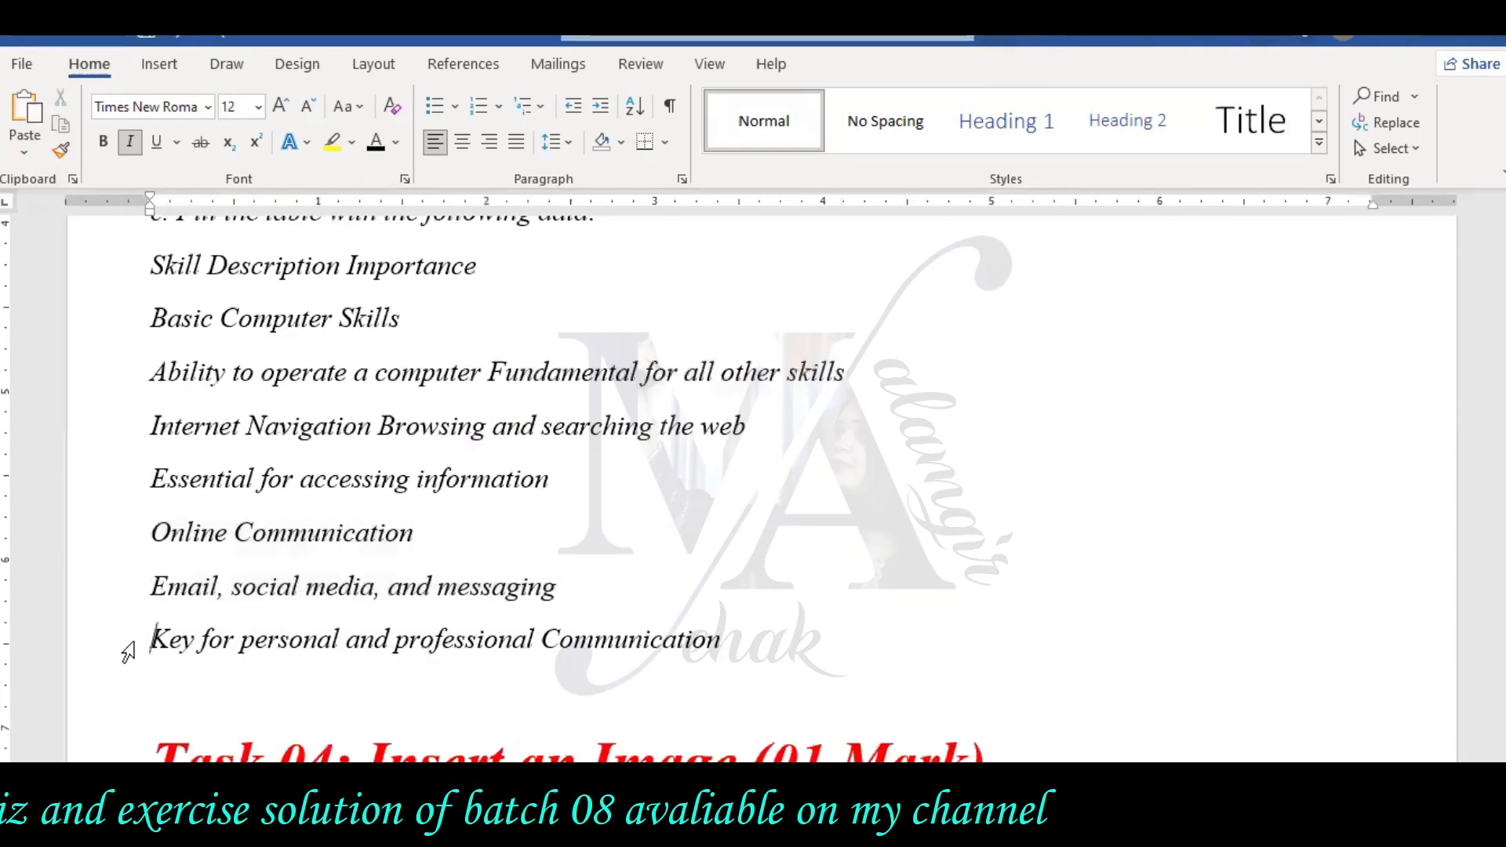
pyautogui.click(126, 639)
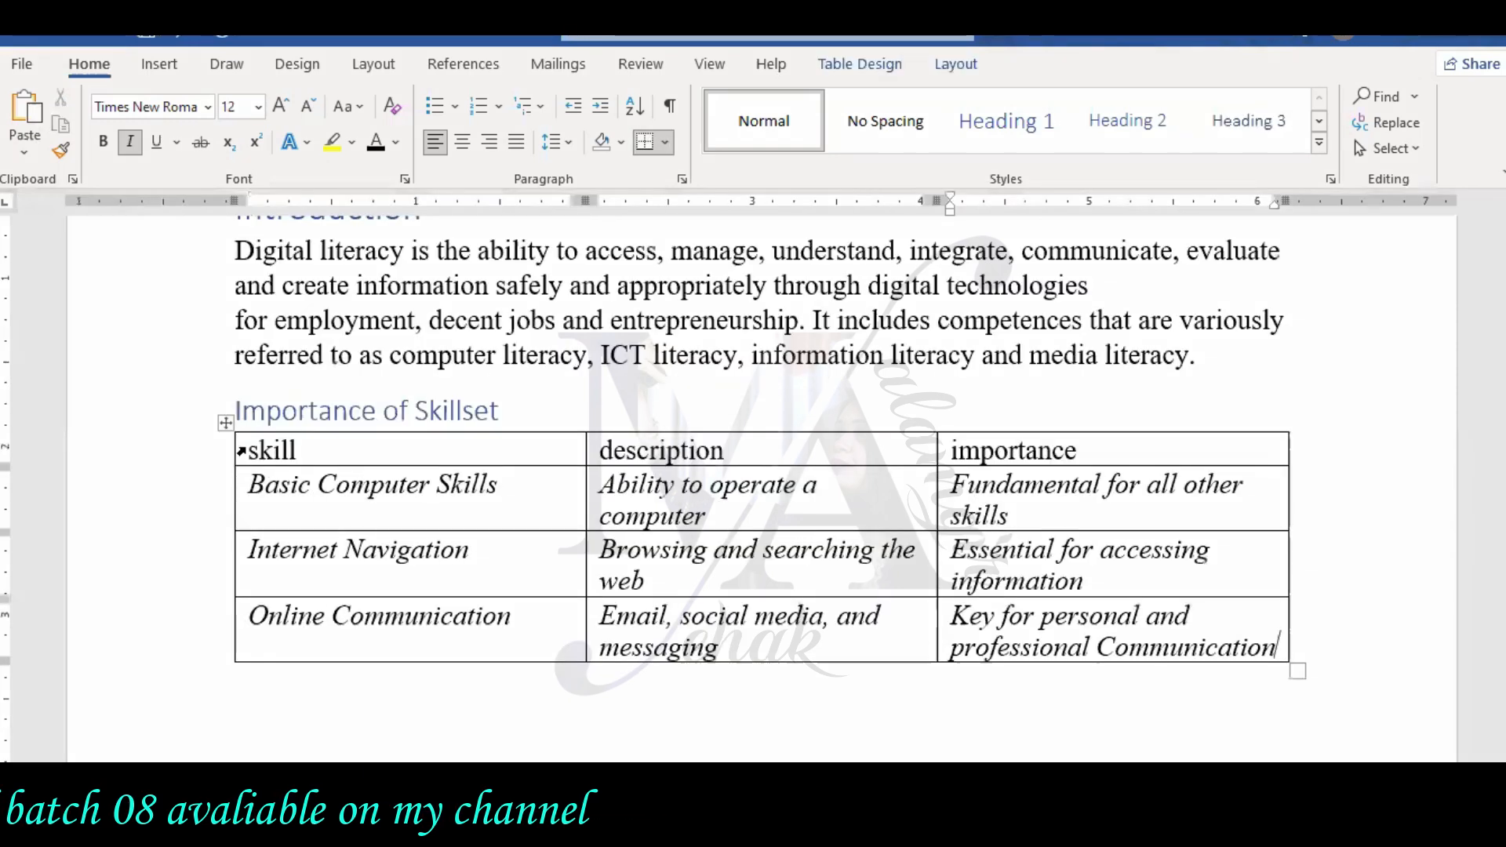
# Change all the text in the Importance of Skillset table to Capitalize Each Word
pyautogui.click(224, 424)
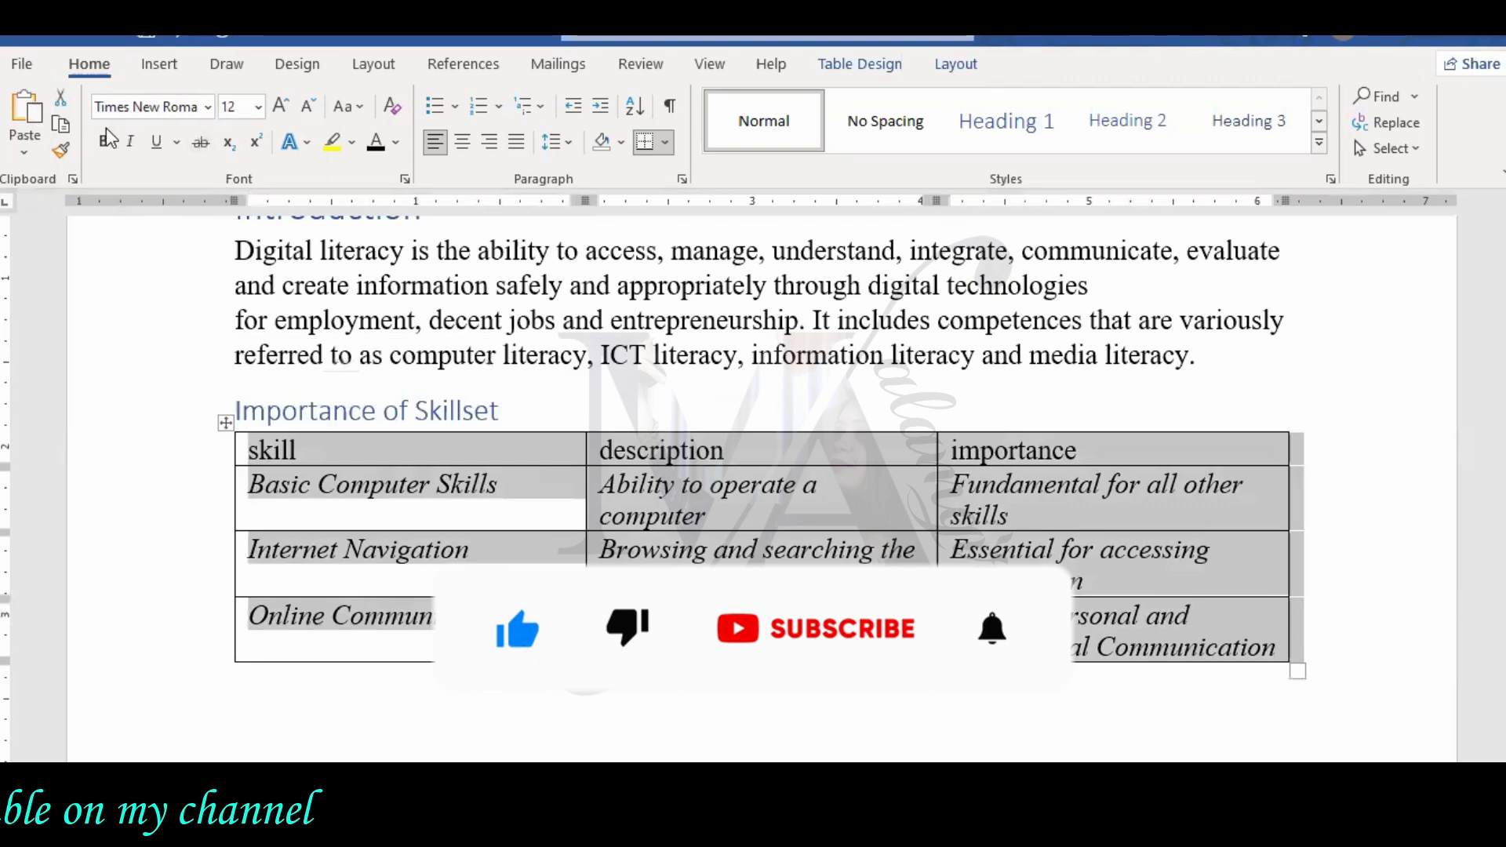
pyautogui.click(462, 142)
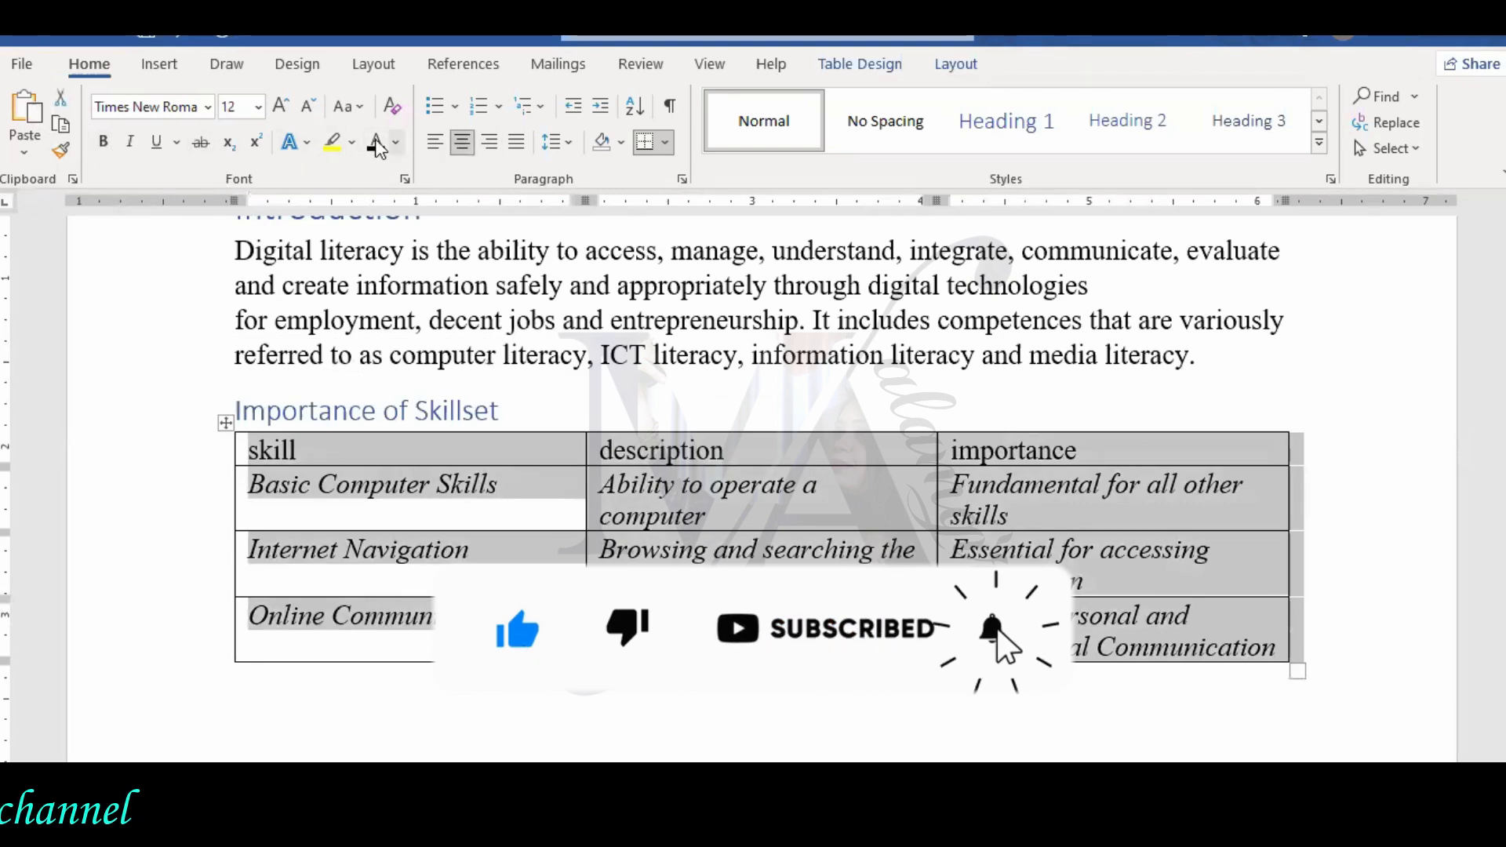
pyautogui.click(435, 141)
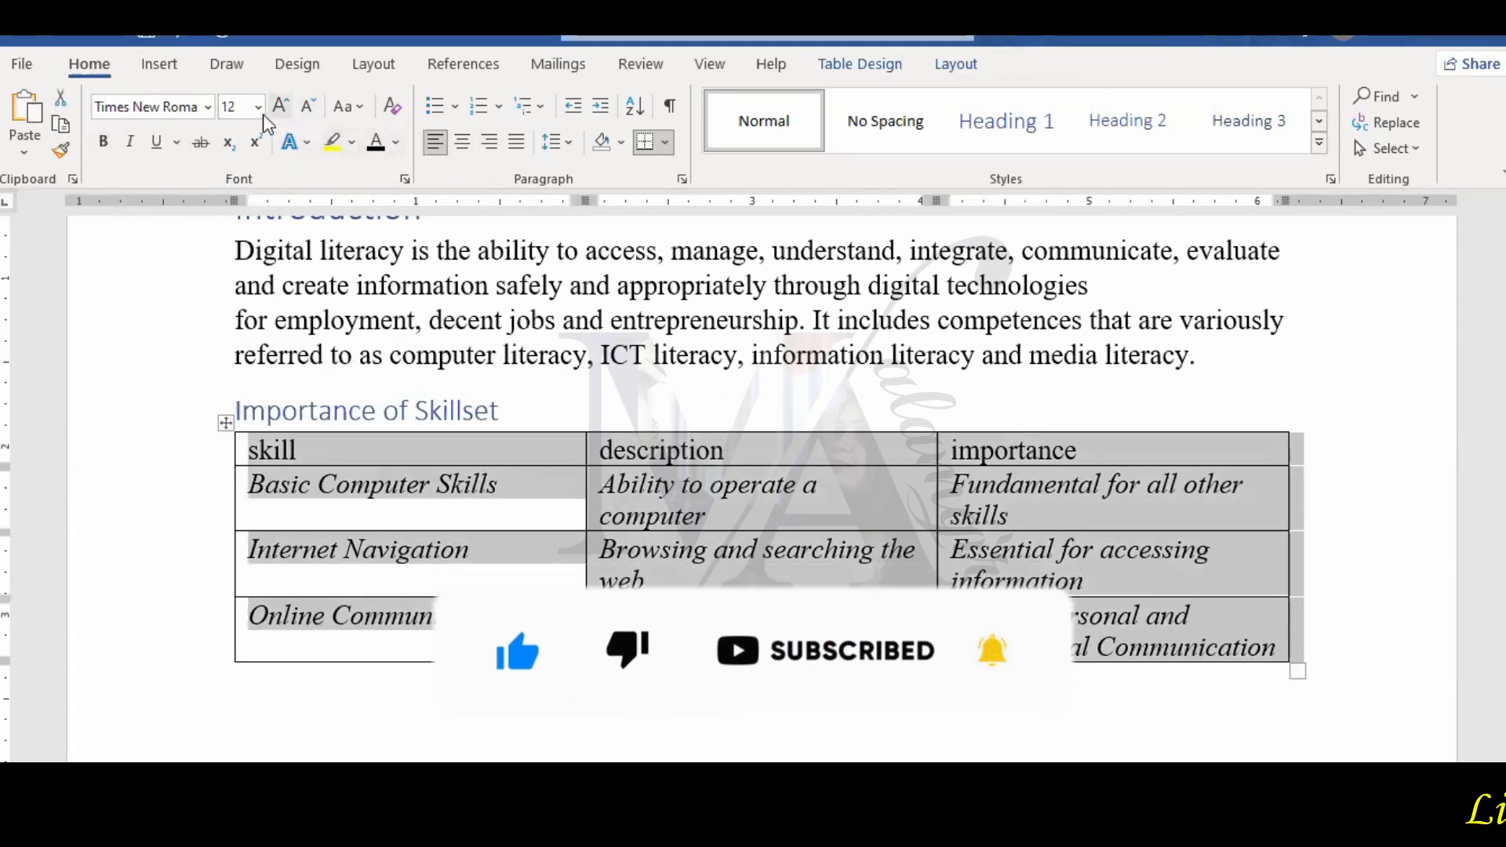
pyautogui.click(259, 107)
pyautogui.click(207, 107)
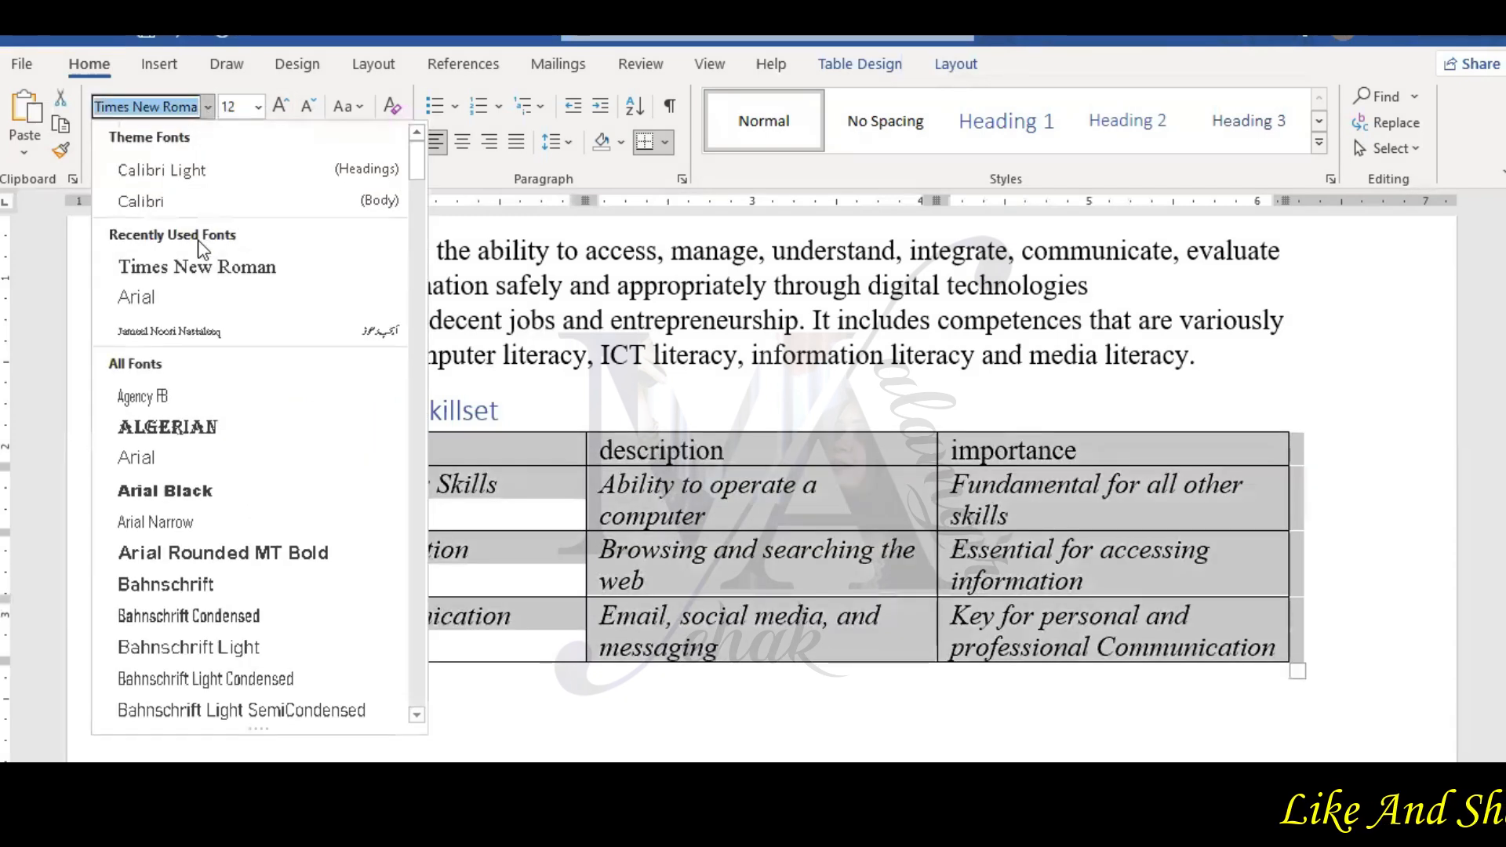
pyautogui.click(326, 261)
pyautogui.click(345, 106)
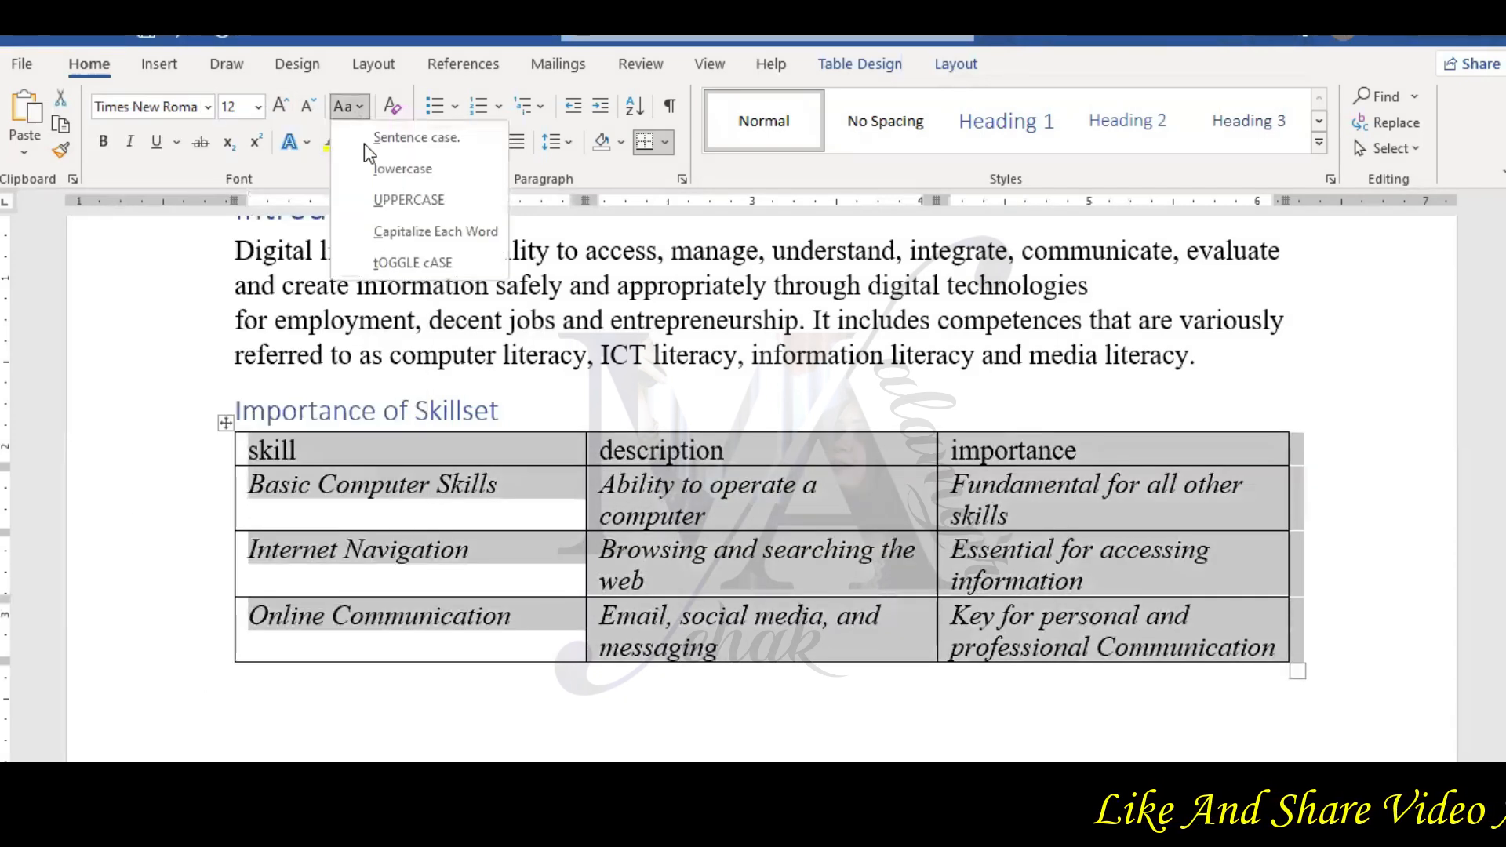
pyautogui.click(408, 229)
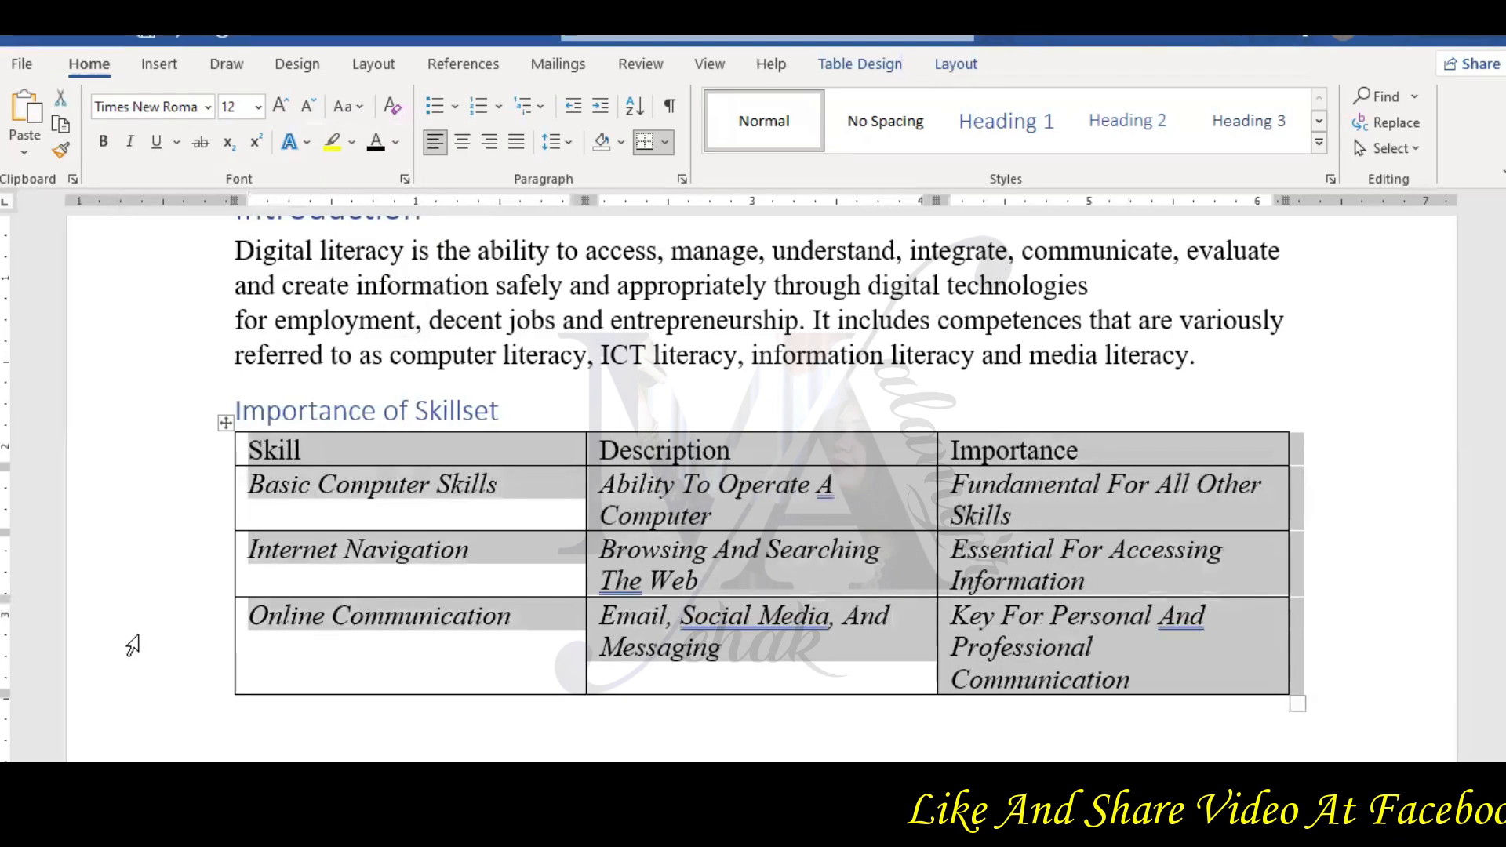
# Remove the italic formatting from the whole Importance of Skillset table
pyautogui.click(890, 553)
pyautogui.click(1090, 448)
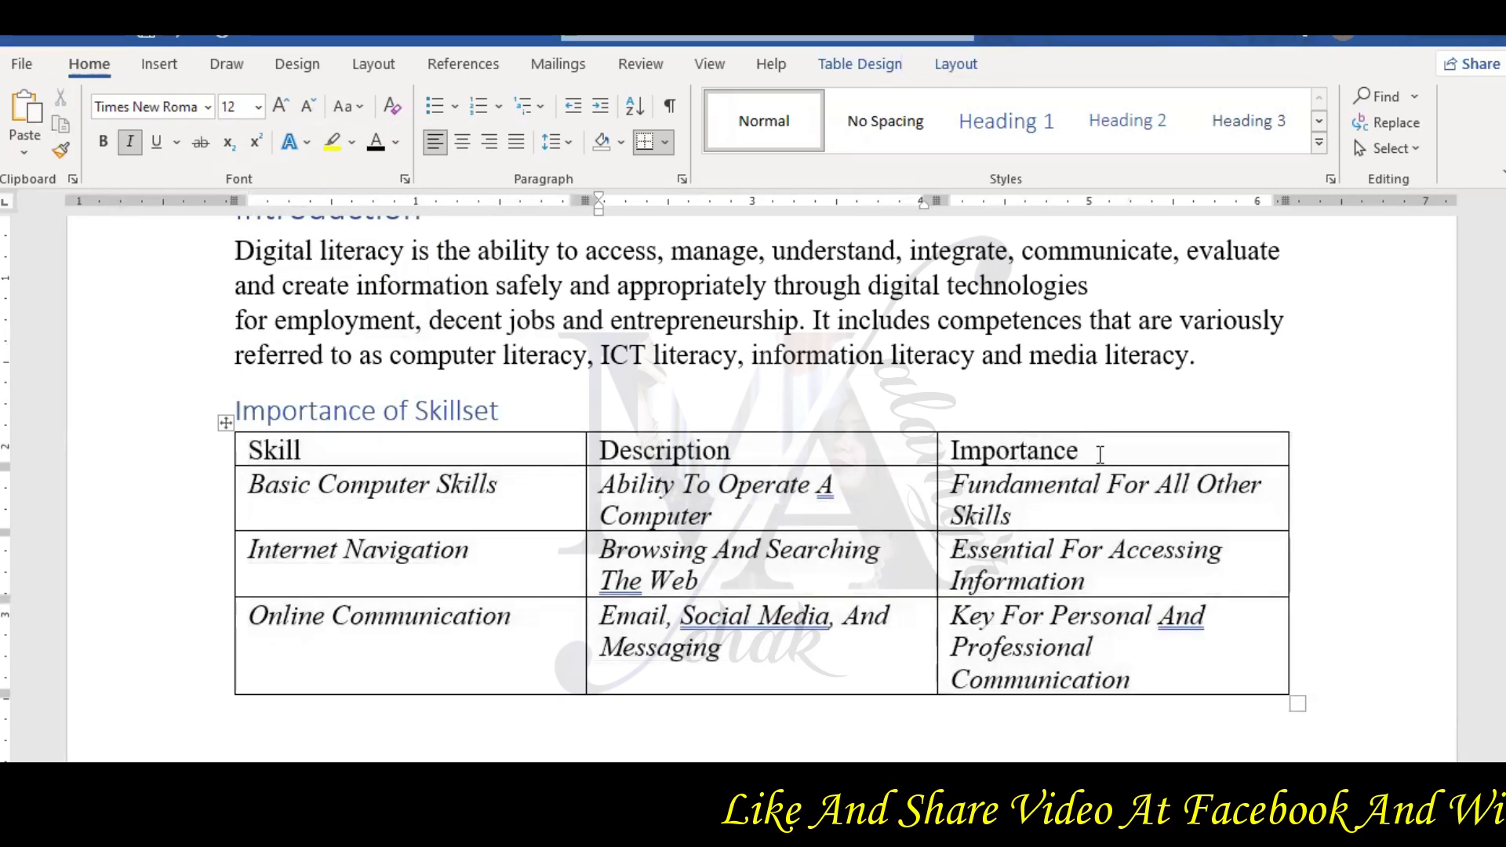
pyautogui.click(222, 423)
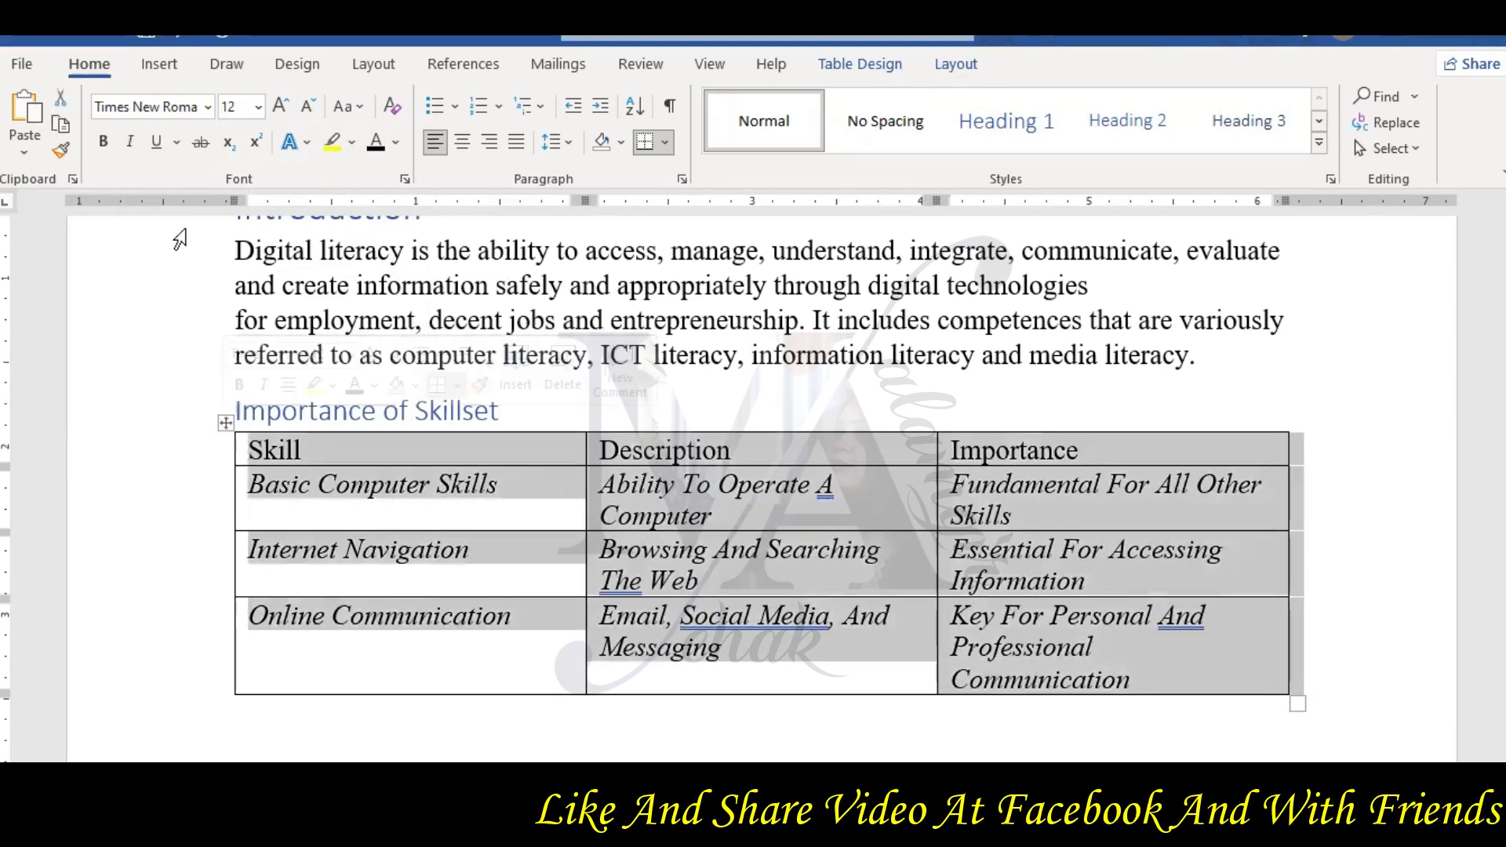
pyautogui.click(130, 143)
pyautogui.click(130, 143)
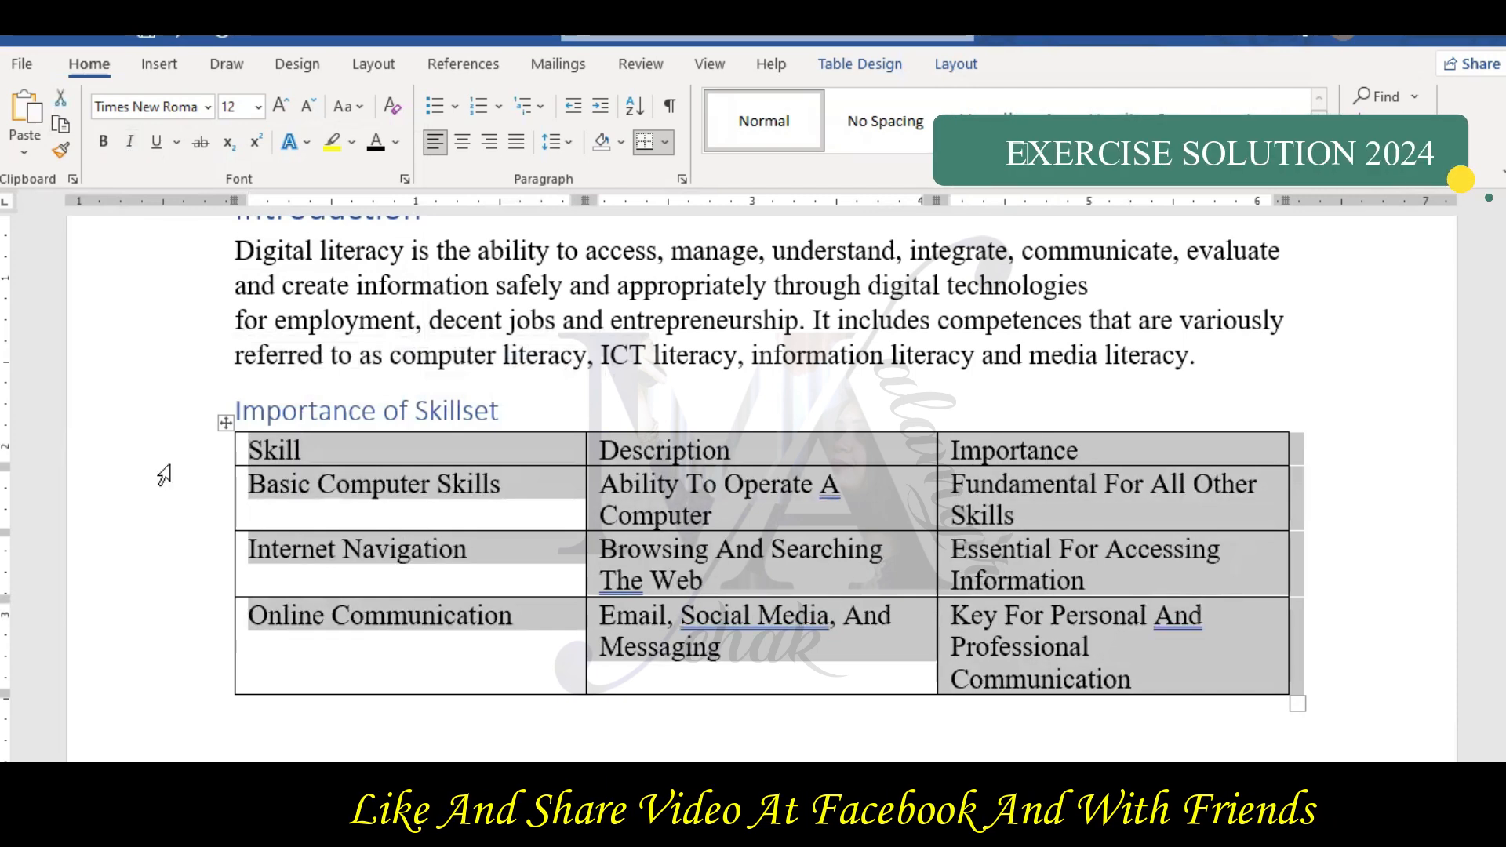
pyautogui.click(554, 672)
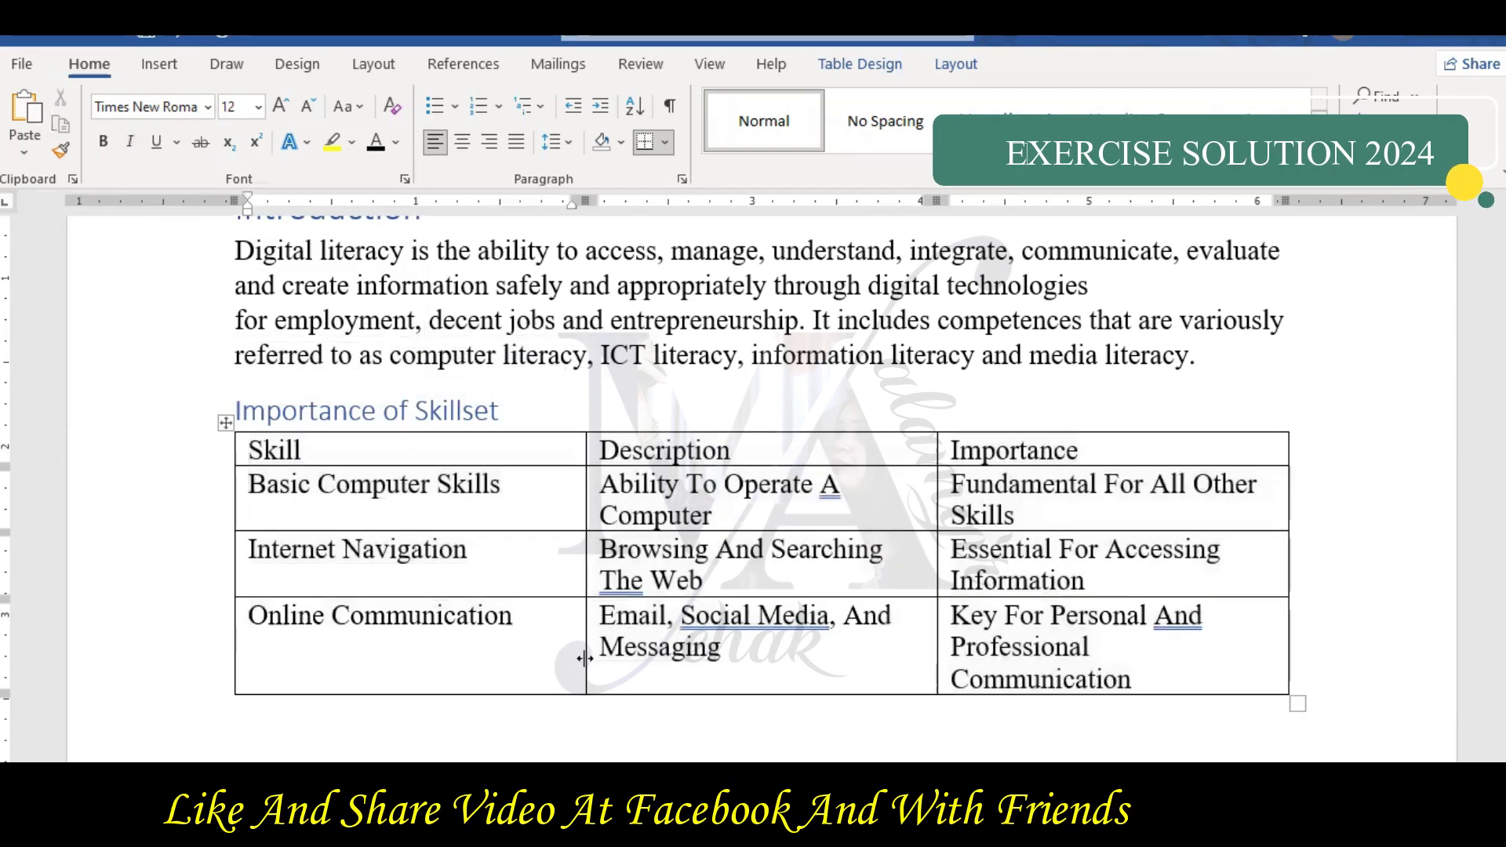
# Narrow the Skill column, extend the table's outer edge to widen the Importance column, and slightly widen the Description column
pyautogui.moveTo(584, 659); pyautogui.dragTo(541, 659)
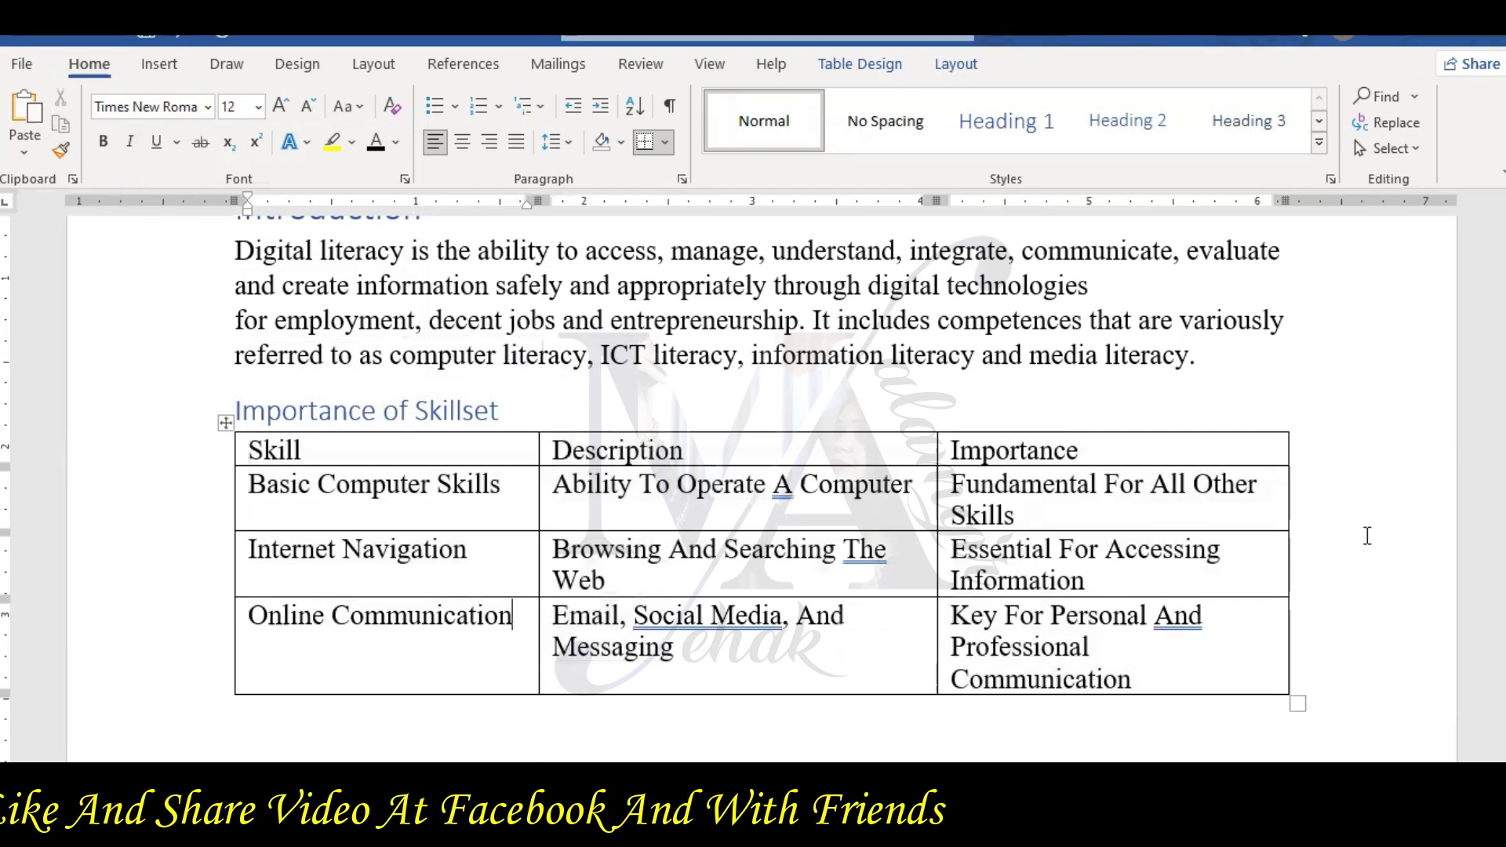
pyautogui.moveTo(1285, 542); pyautogui.dragTo(1391, 541)
pyautogui.moveTo(938, 536); pyautogui.dragTo(950, 527)
pyautogui.click(781, 750)
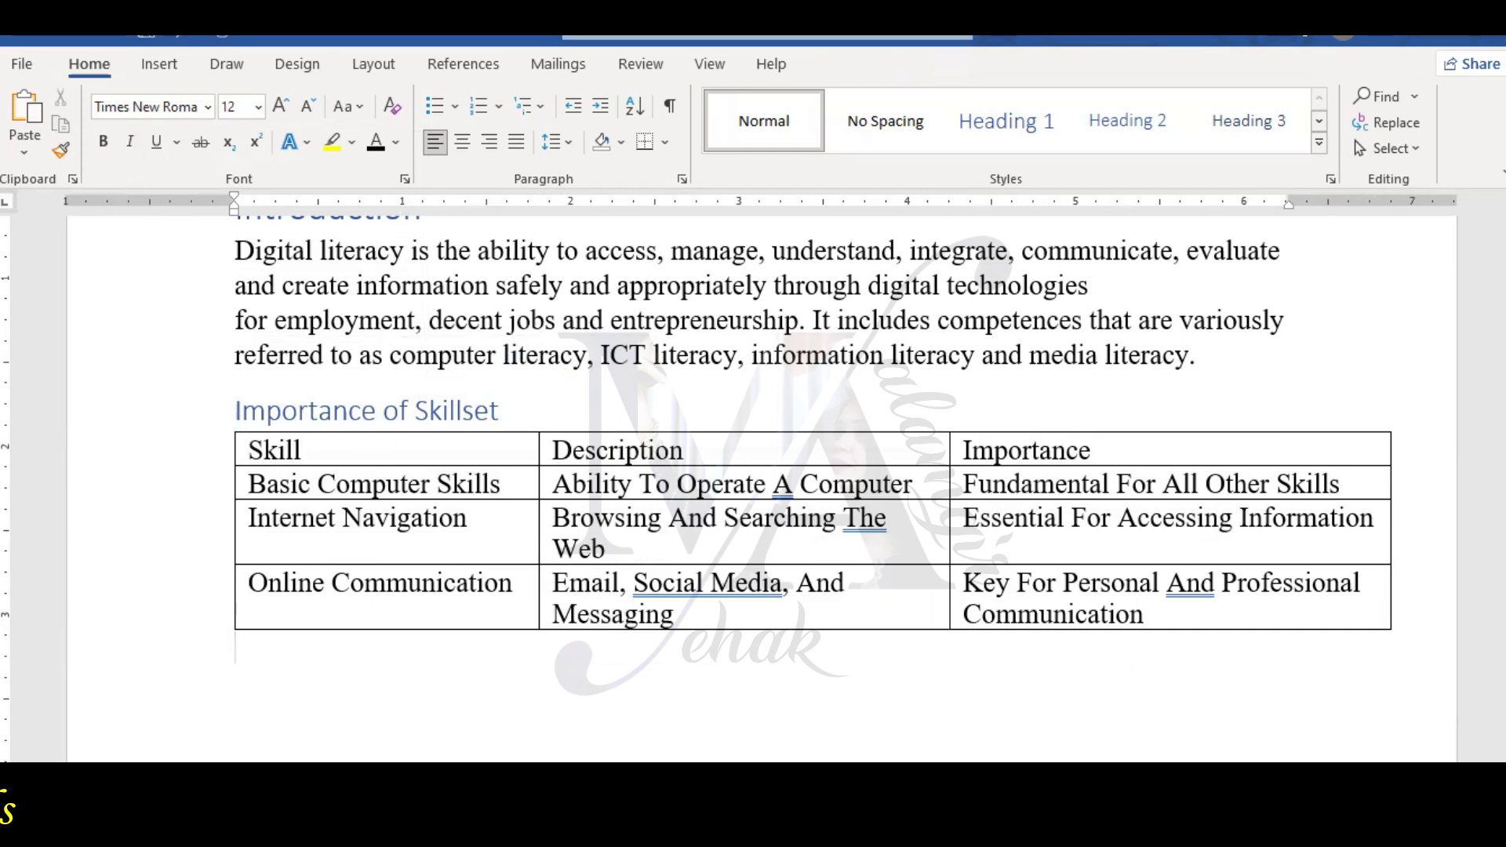
# Bold and centre the table's header row of Skill, Description and Importance
pyautogui.moveTo(501, 450); pyautogui.dragTo(1086, 450)
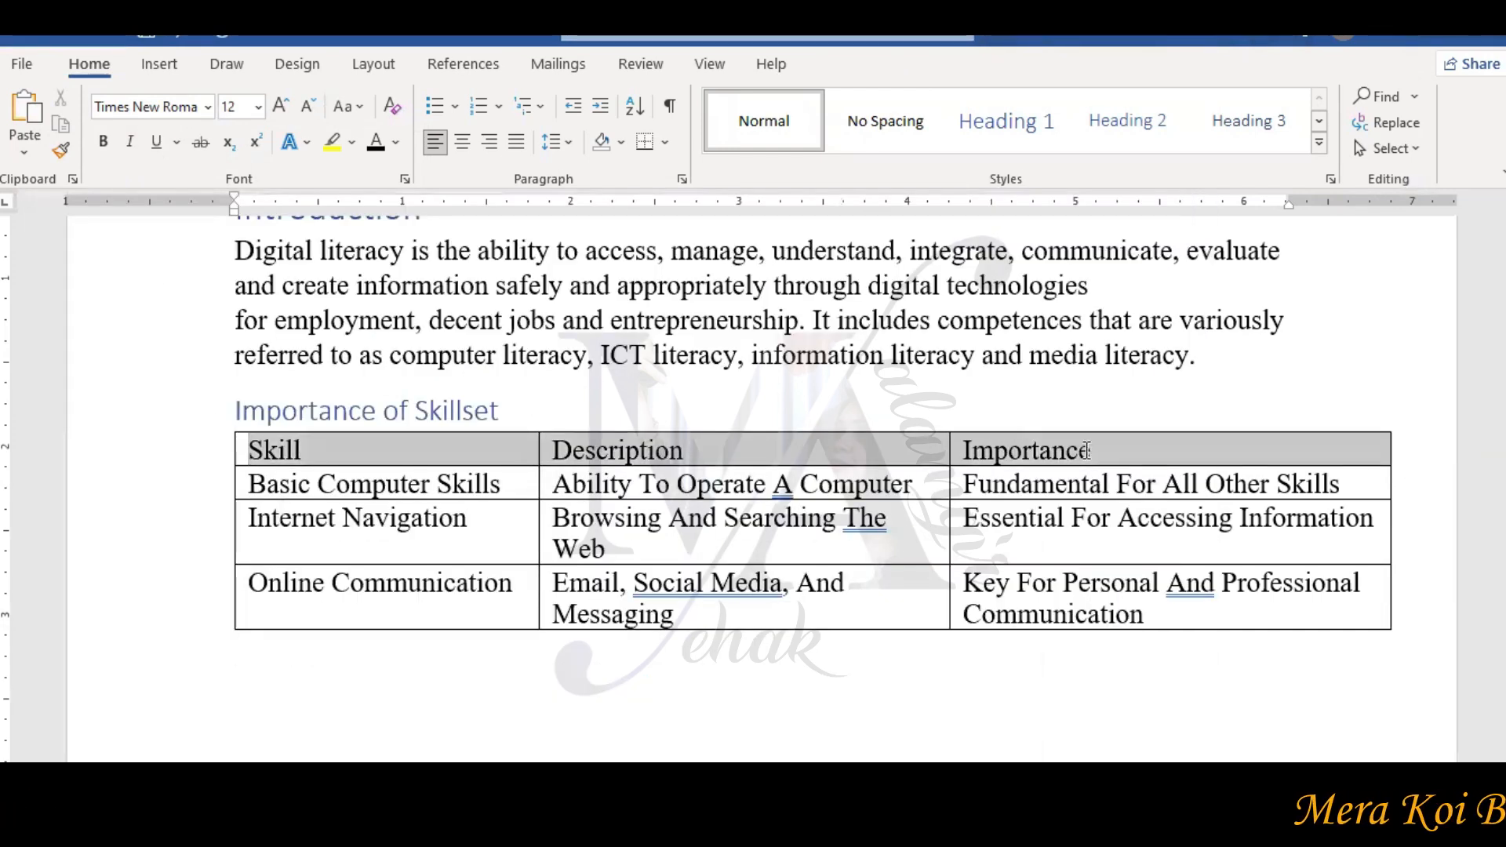
pyautogui.click(462, 143)
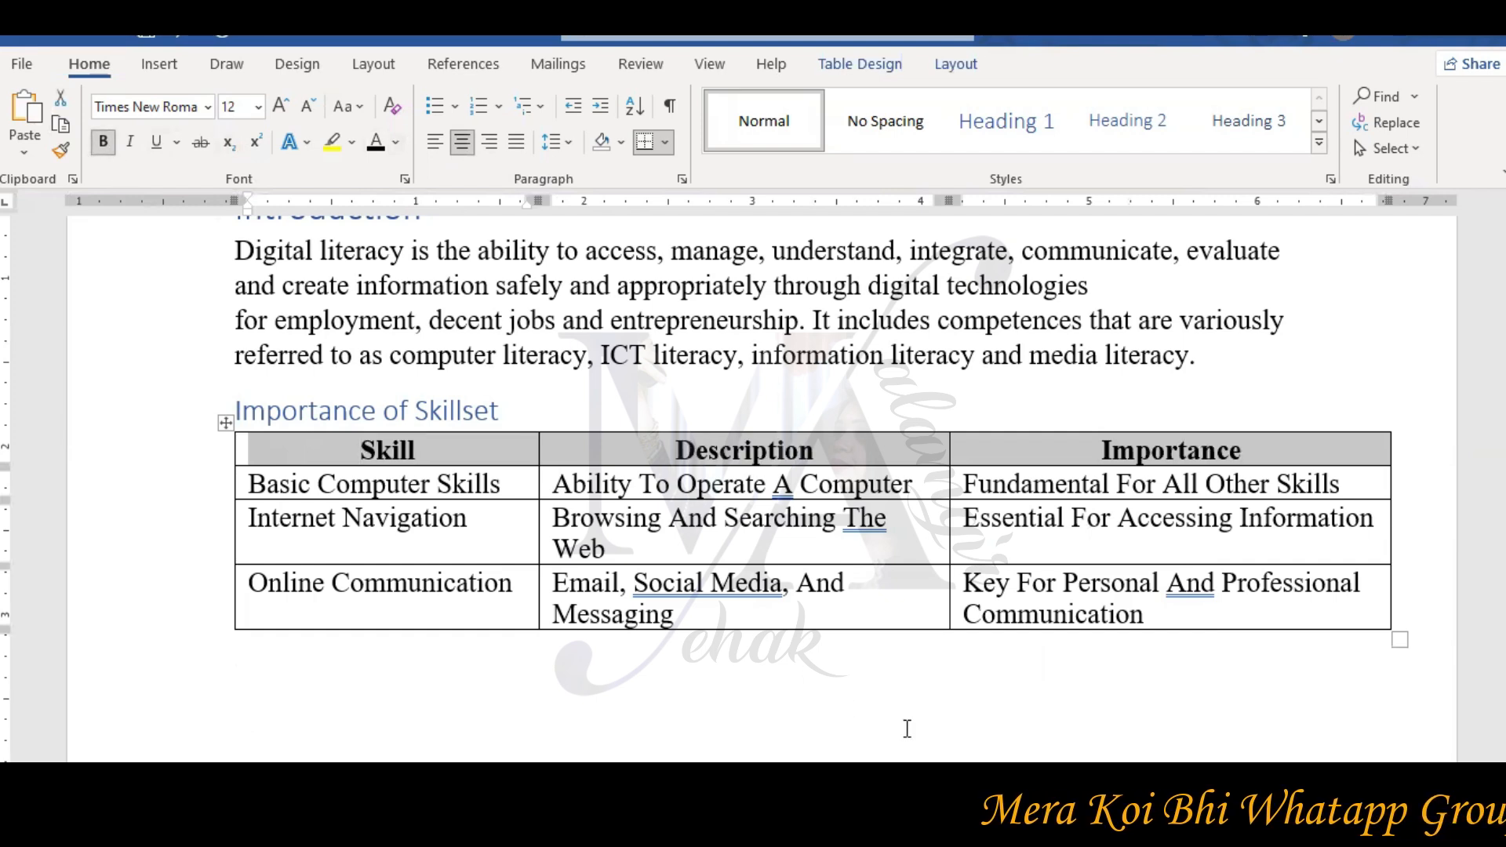
pyautogui.click(946, 728)
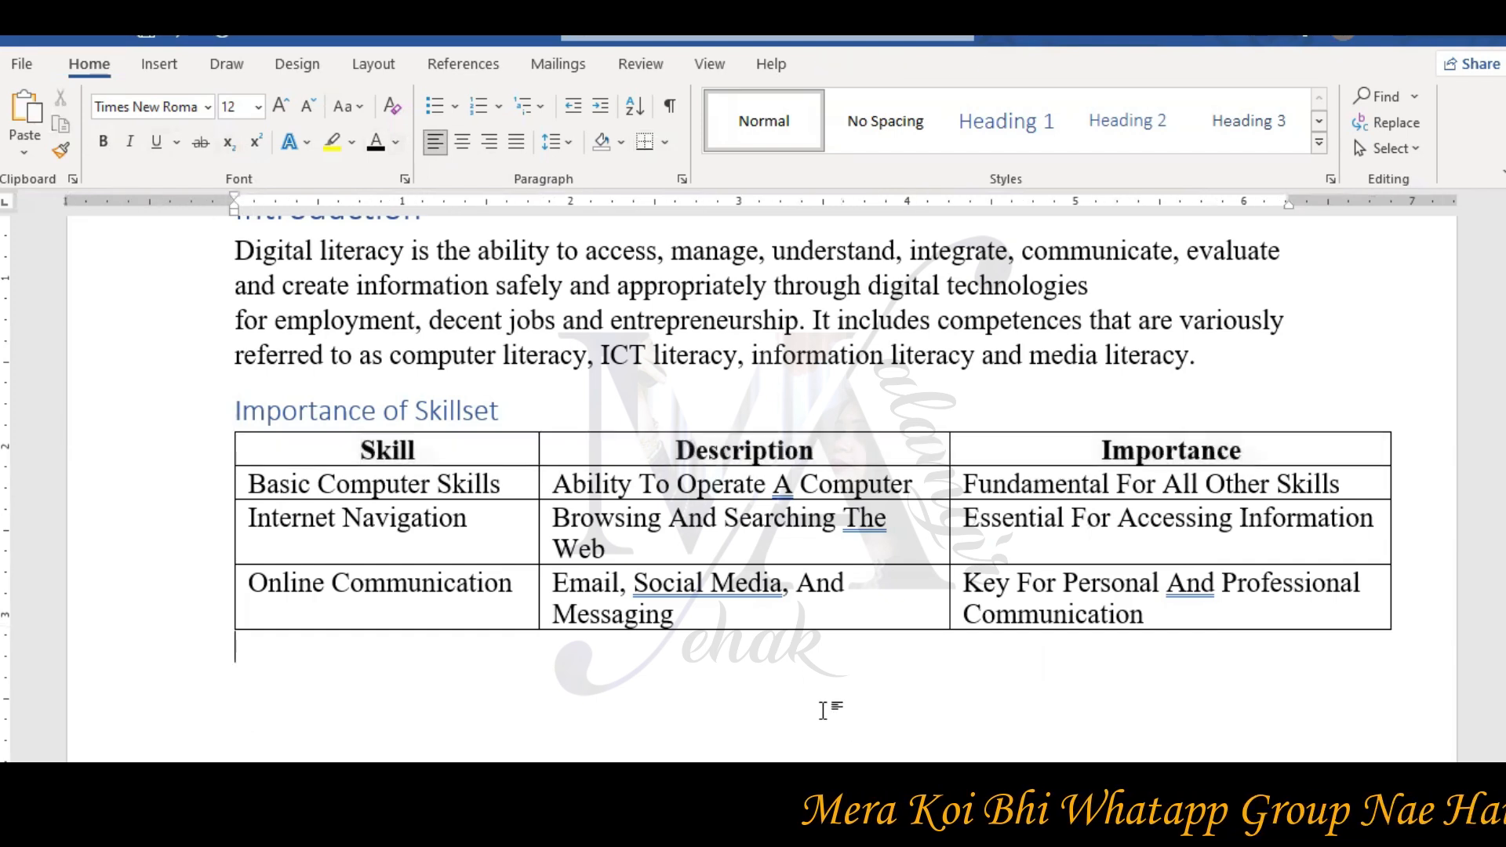
# Capture a screenshot of the Importance of Skillset heading together with the table below it
pyautogui.hotkey('alt', 'Tab')
pyautogui.click(139, 179)
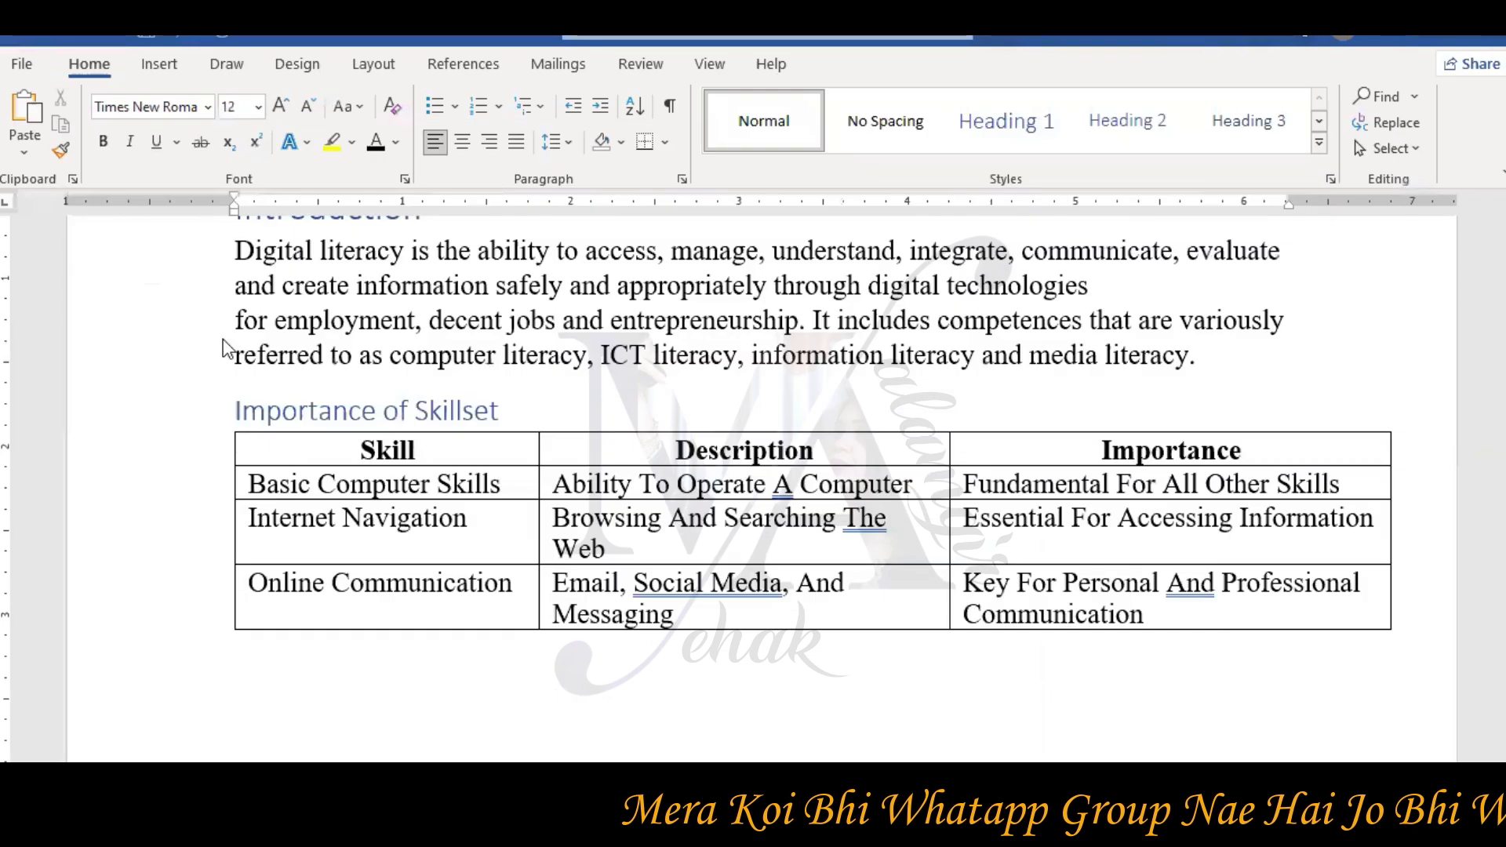
pyautogui.moveTo(205, 390); pyautogui.dragTo(1424, 690)
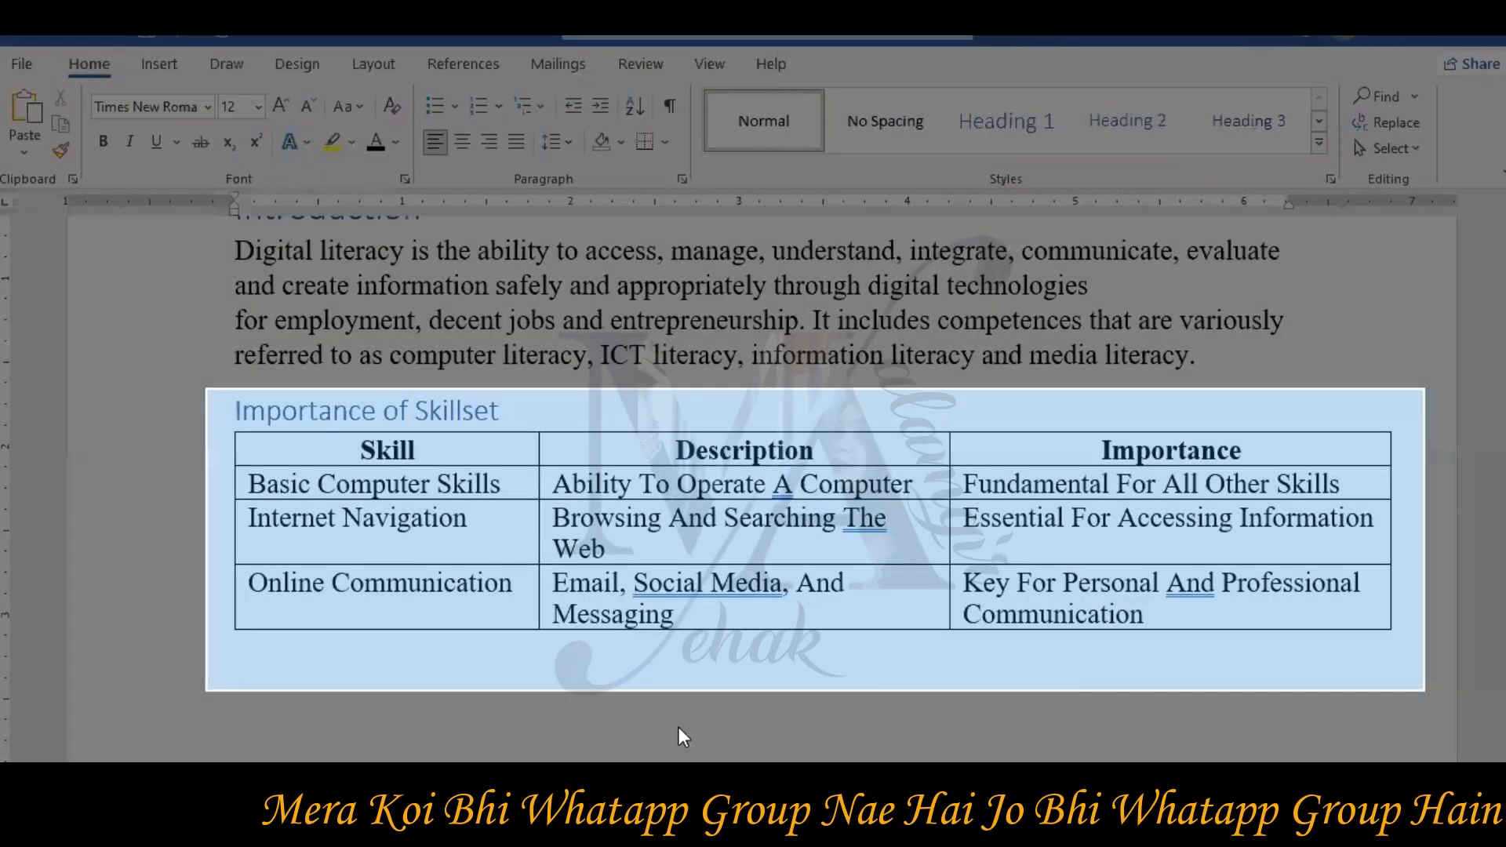
# Switch to the instructions document and paste the table screenshot above the Task 04 heading
pyautogui.moveTo(474, 785)
pyautogui.click(535, 713)
pyautogui.scroll(-2, 471, 574)
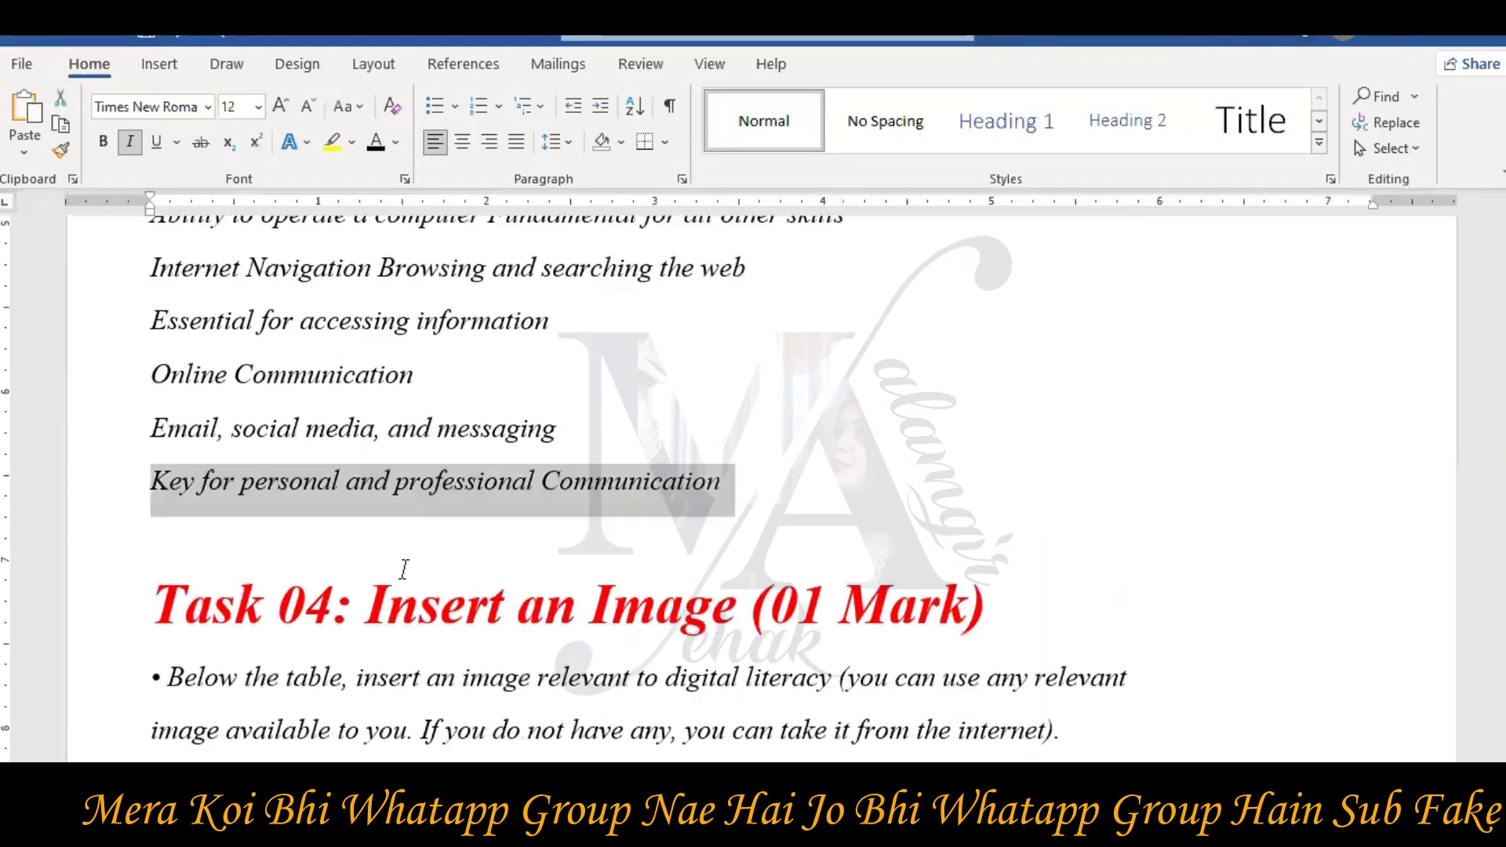
pyautogui.click(404, 567)
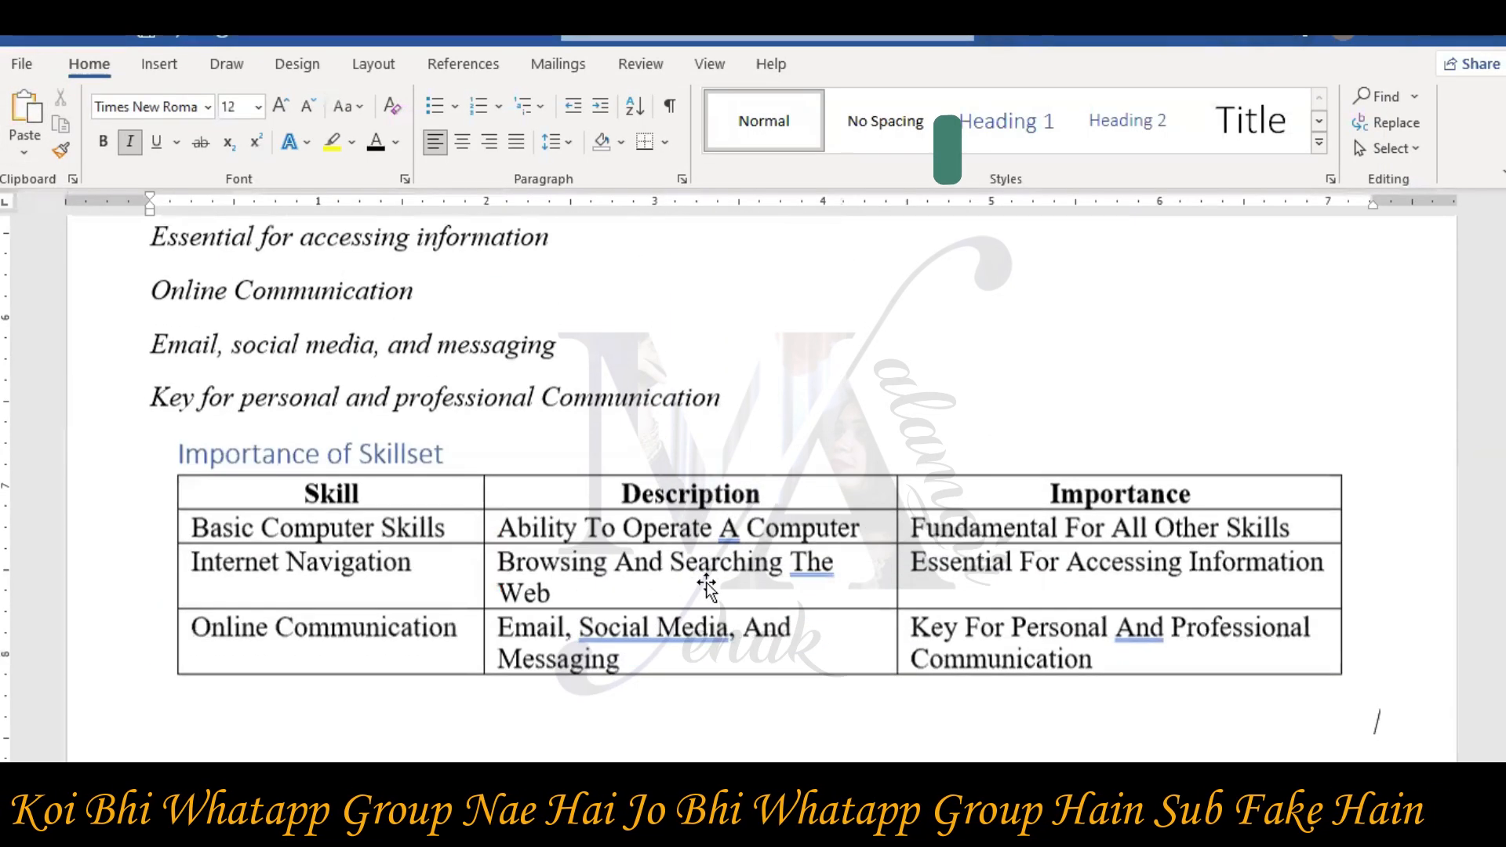
# Delete the source text from "Skill Description Importance" through "Key for personal and professional Communication" above the pasted screenshot in Task 03
pyautogui.scroll(3, 710, 580)
pyautogui.moveTo(730, 652); pyautogui.dragTo(147, 288)
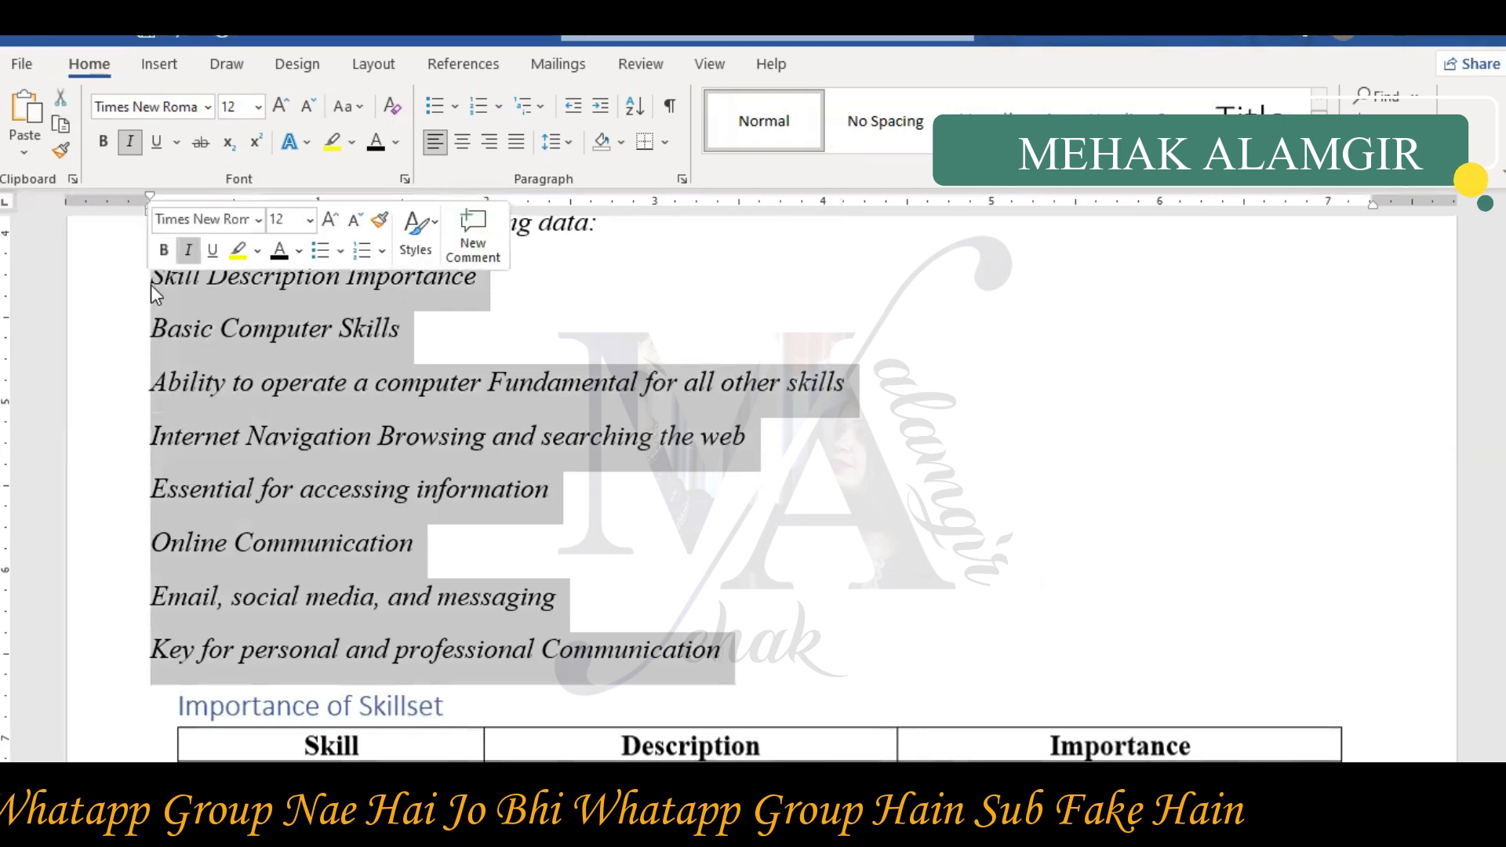
pyautogui.press('Delete')
pyautogui.scroll(3, 639, 487)
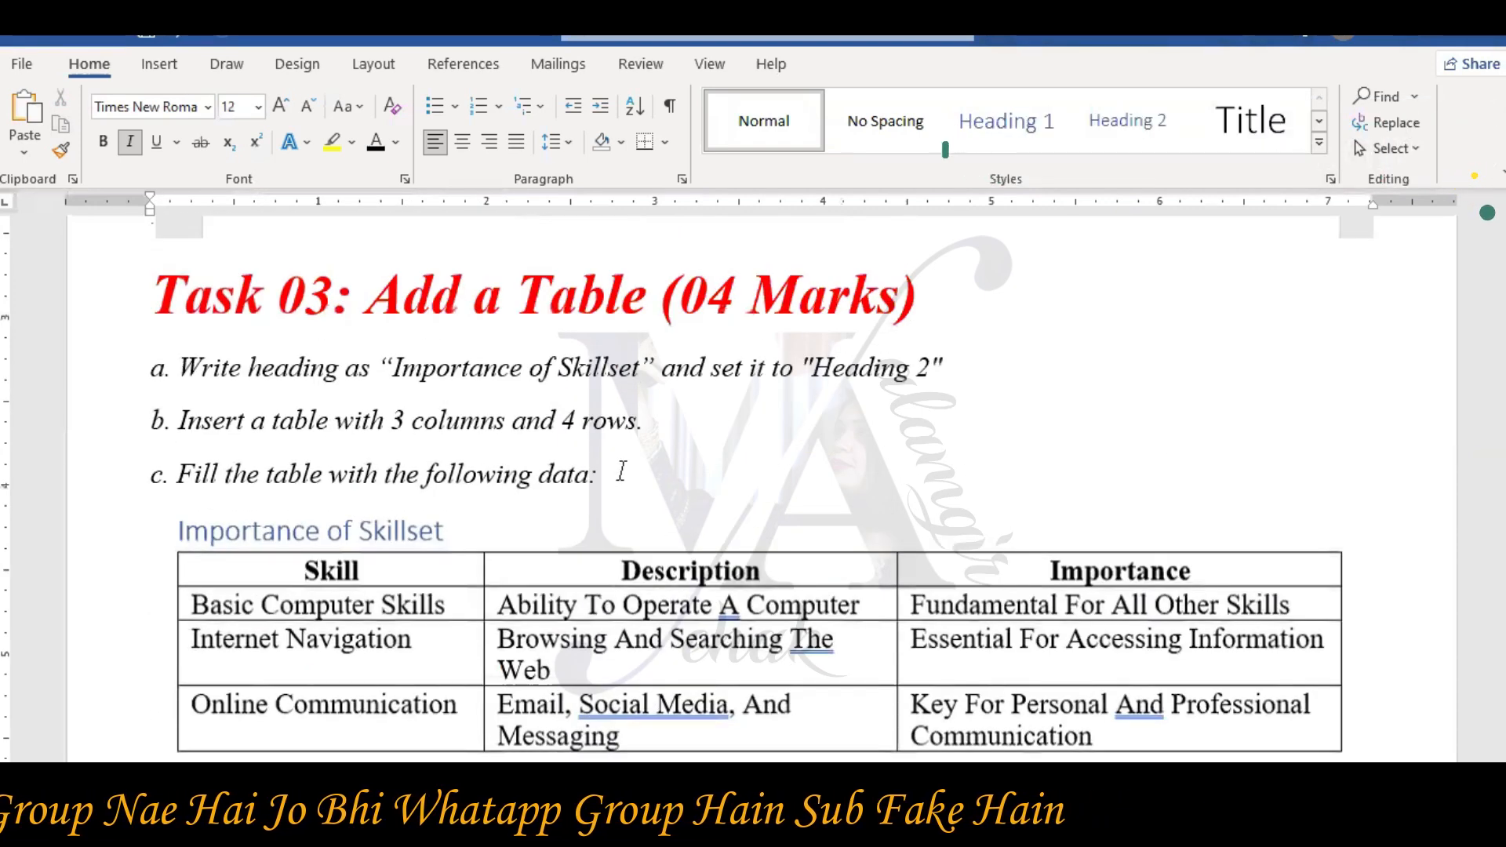
pyautogui.scroll(-1, 745, 486)
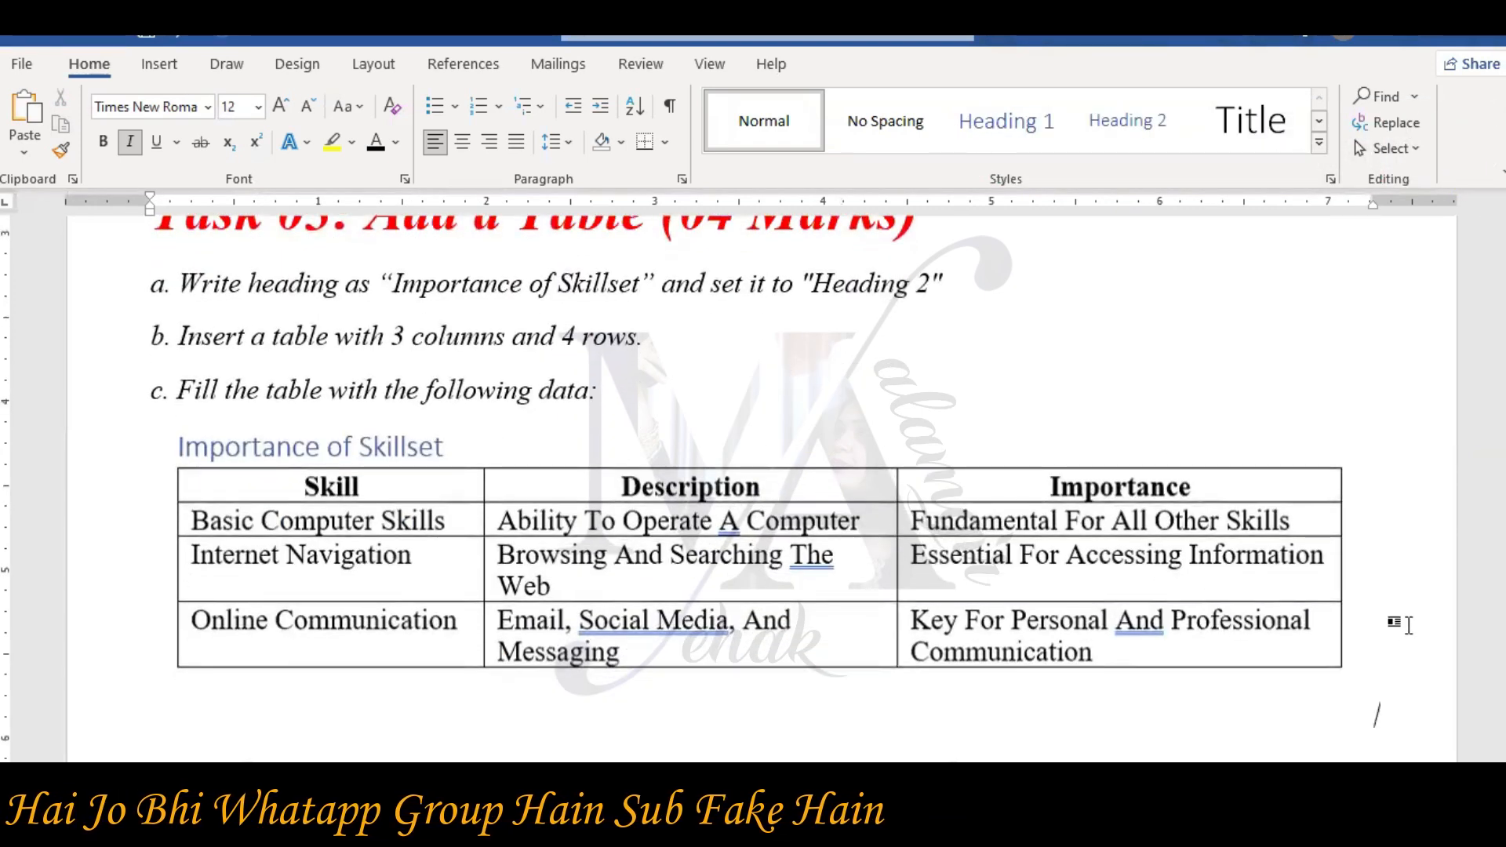
# Consult the Task 04 image requirement, then switch to the browser and show Google image results for "digital literacy"
pyautogui.scroll(-5, 1408, 625)
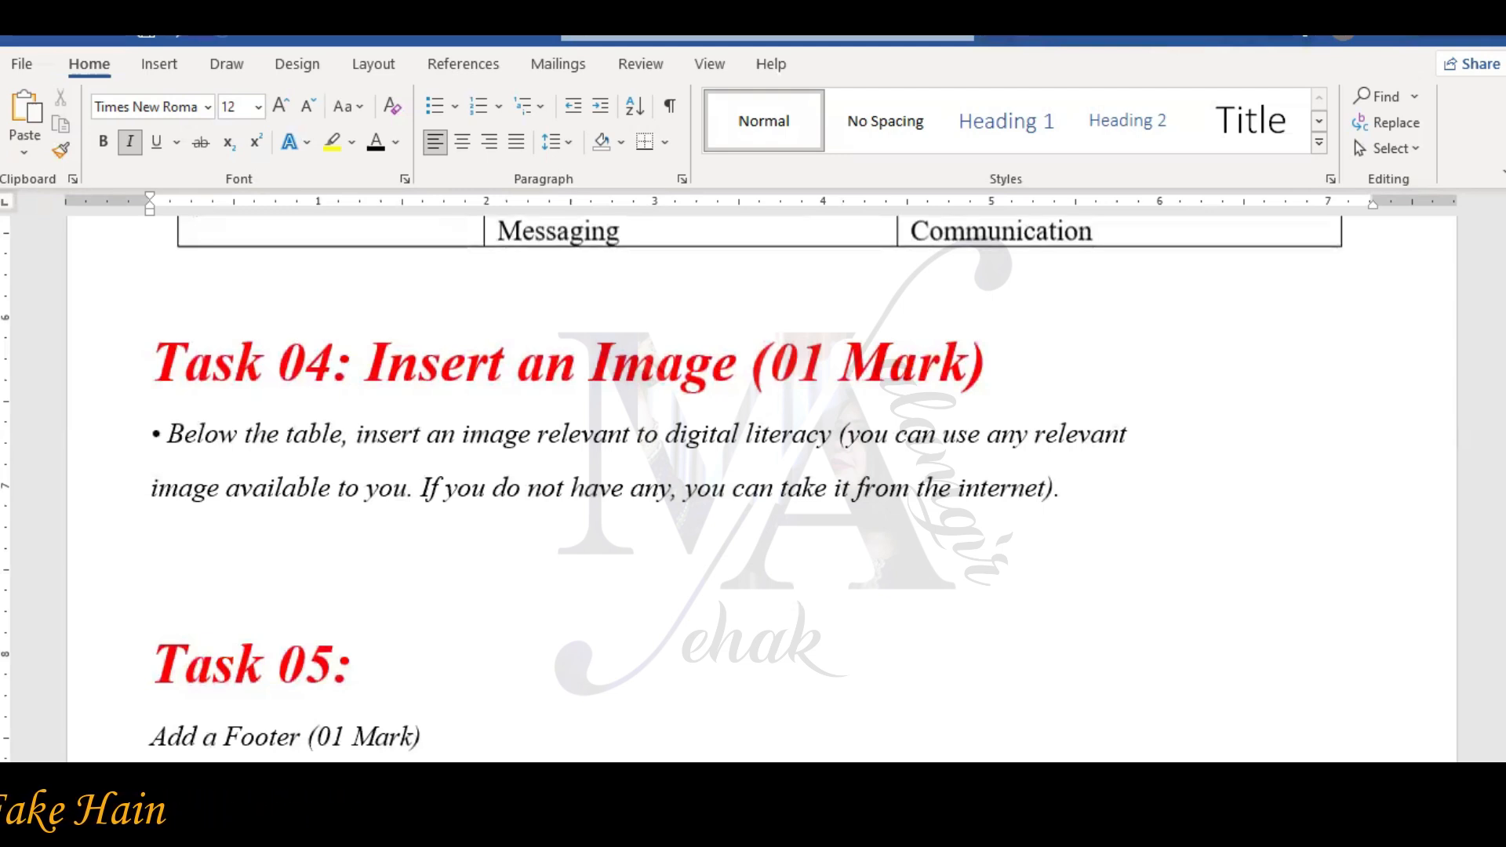
pyautogui.hotkey('alt', 'Tab')
pyautogui.click(276, 209)
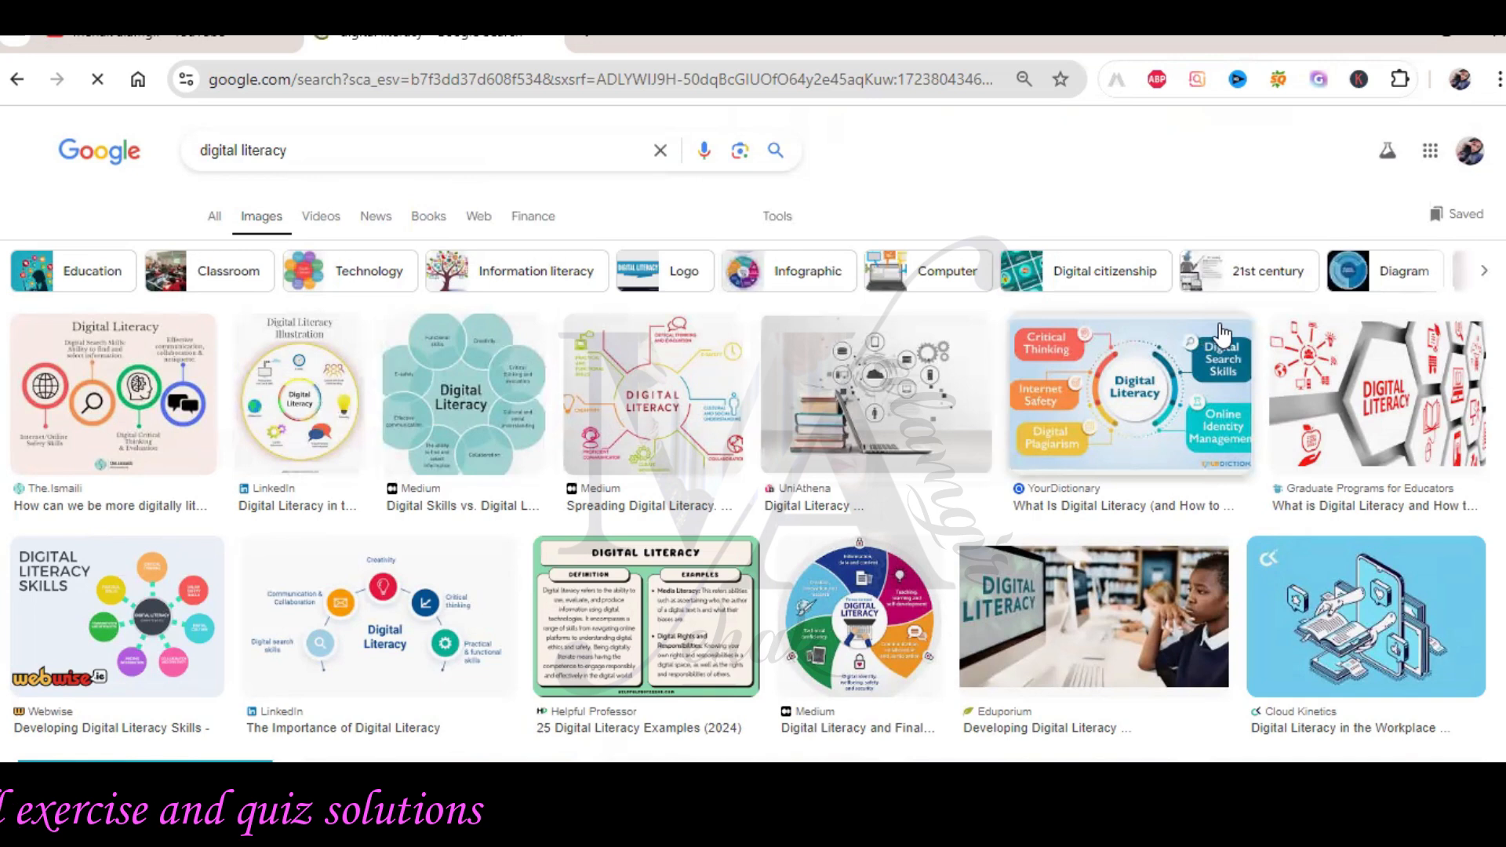
# Preview the LinkedIn and The.Ismaili digital literacy images, open The.Ismaili image in a new tab, and close the preview
pyautogui.click(306, 400)
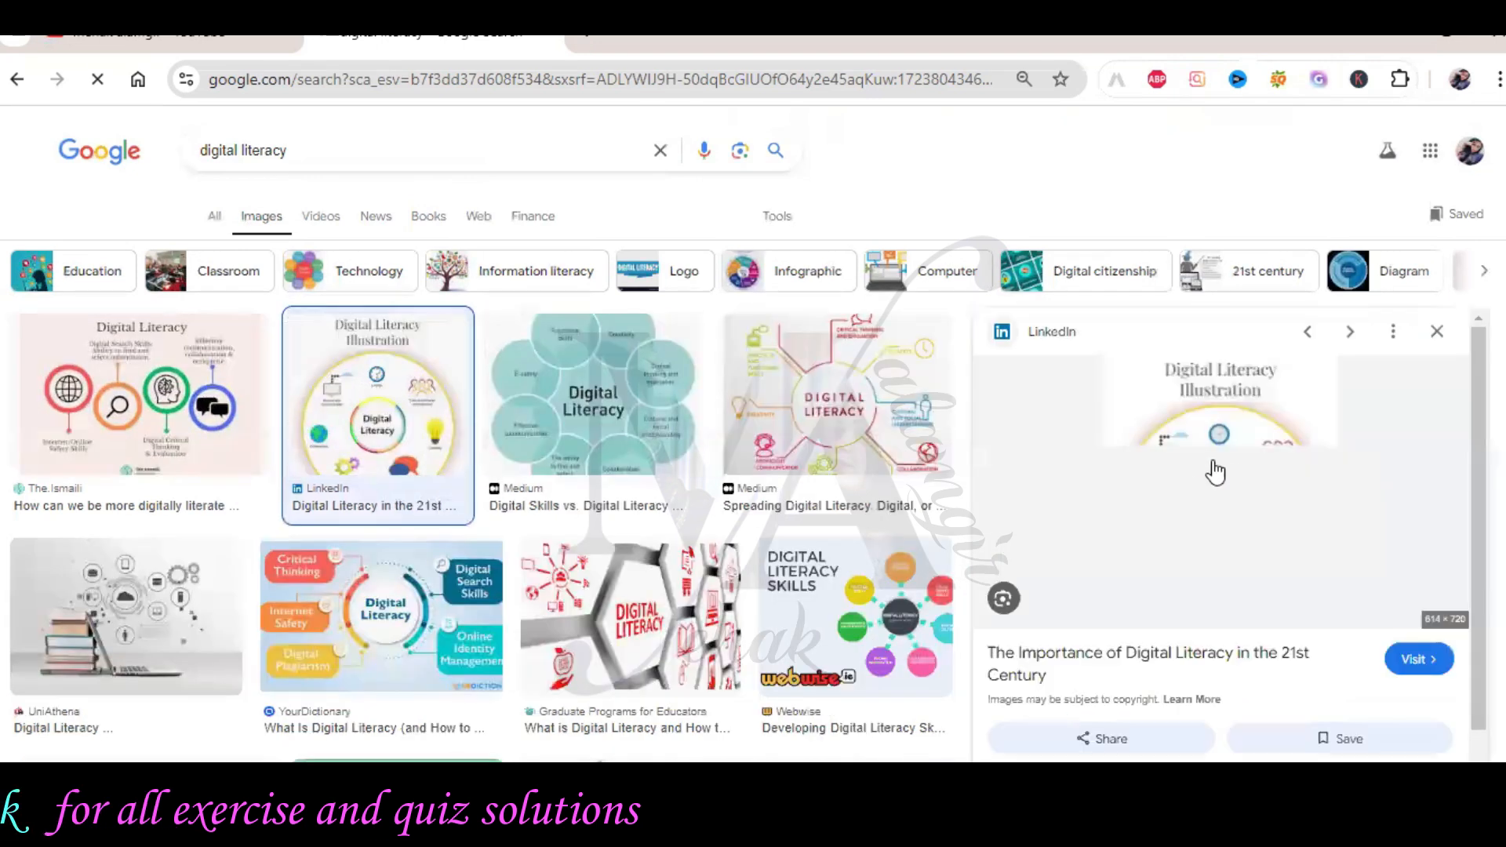
pyautogui.click(120, 446)
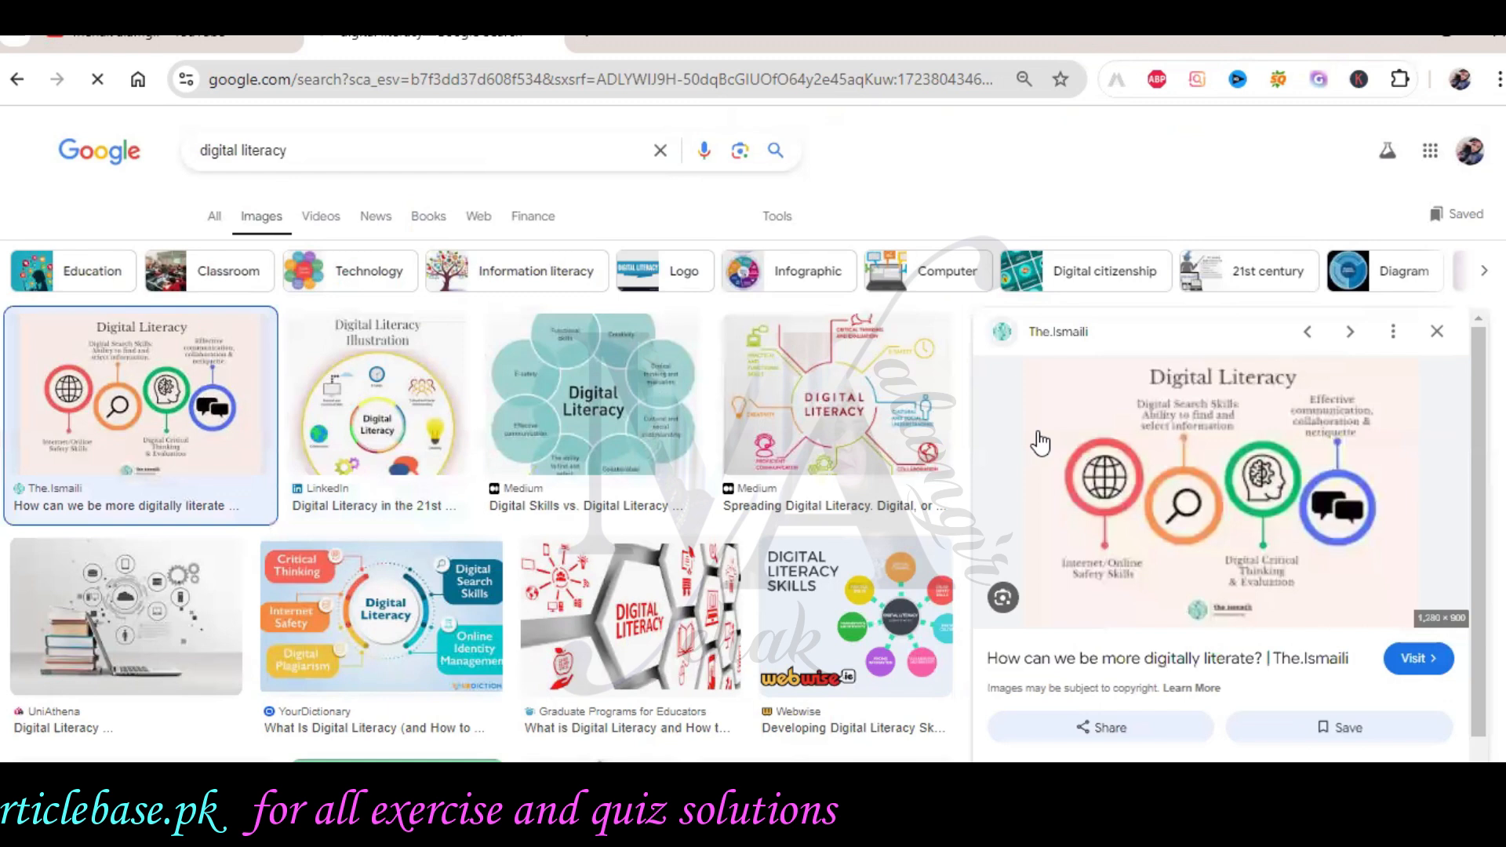
pyautogui.rightClick(1237, 446)
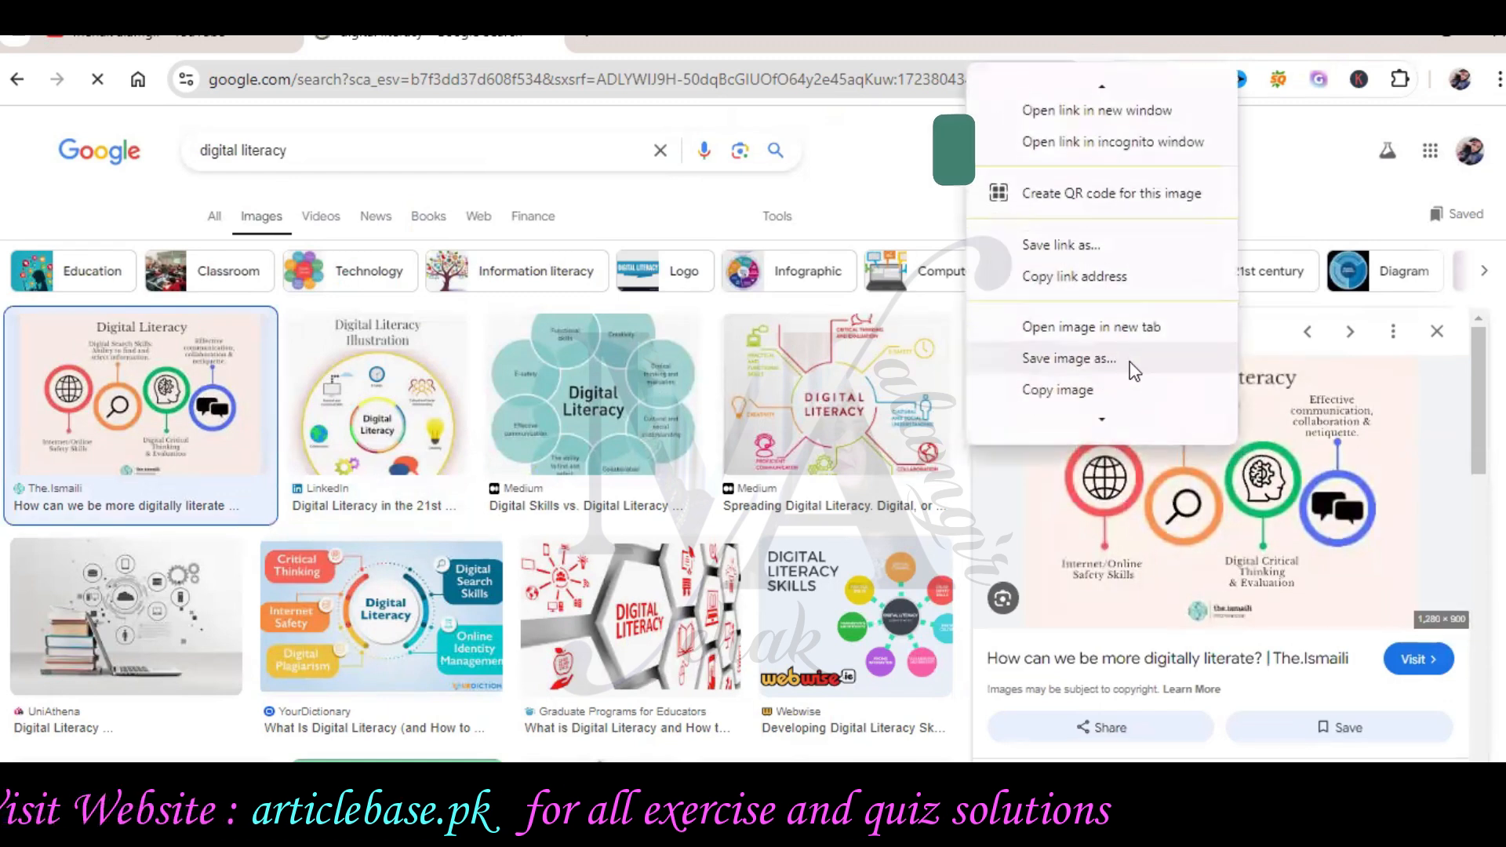
pyautogui.click(1122, 334)
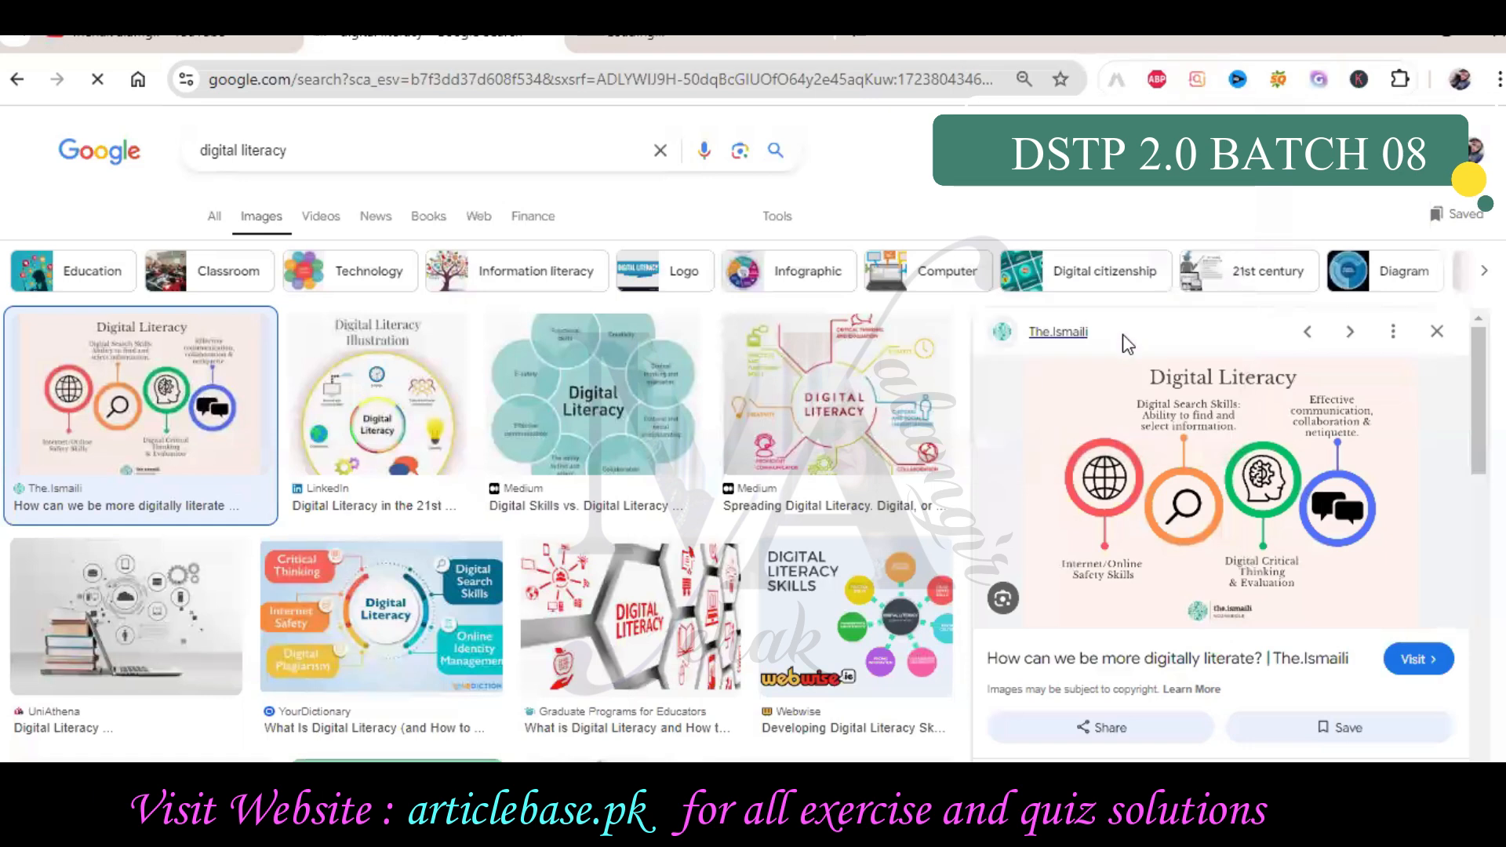
pyautogui.press('Escape')
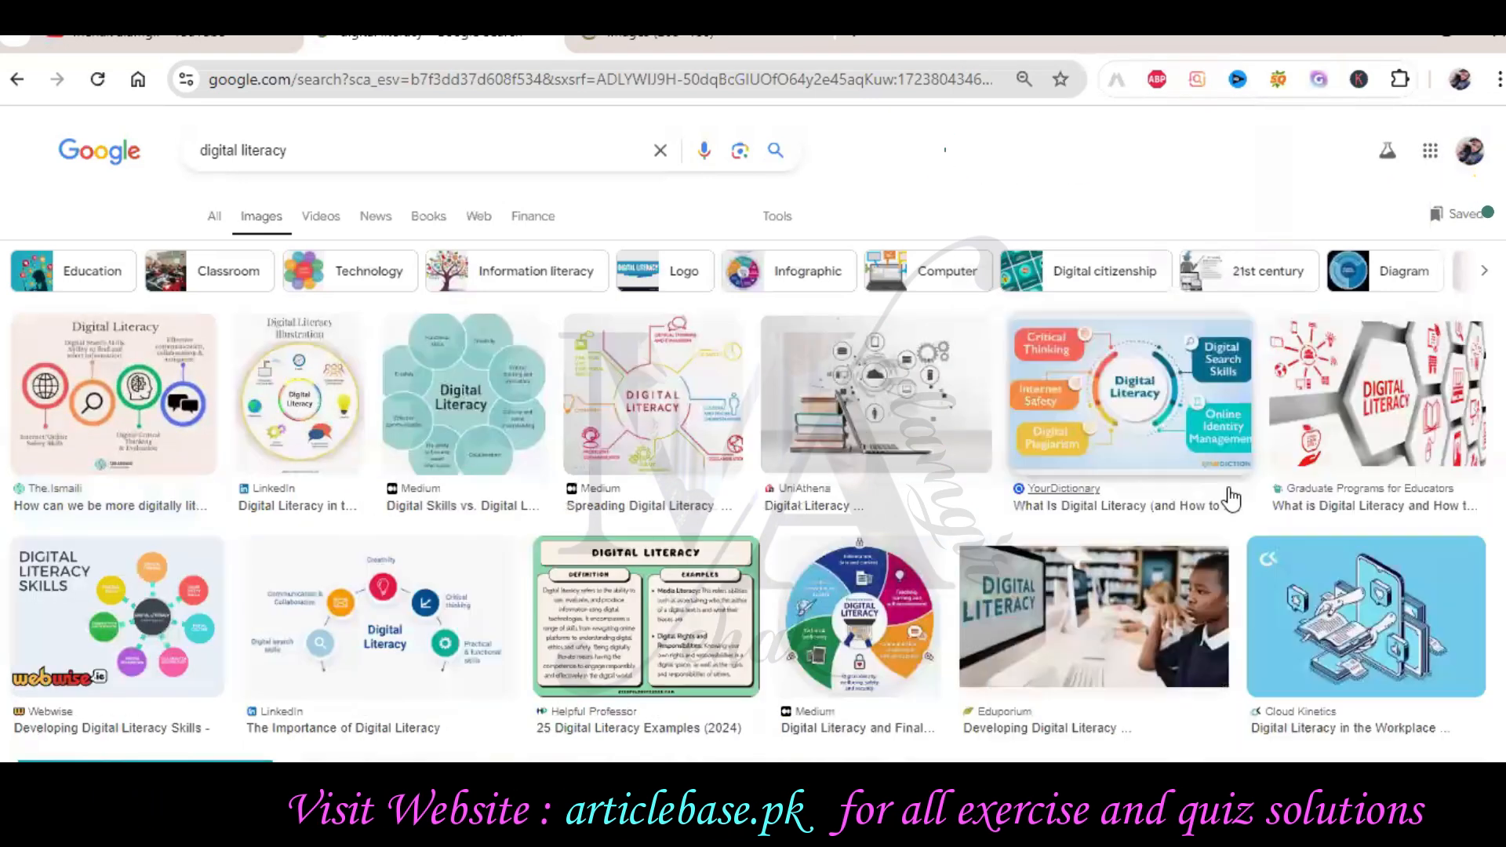
# Find the Arkansas Regional Innovation Hub digital literacy image, open it in a new tab, and switch to that tab
pyautogui.scroll(-5, 1237, 487)
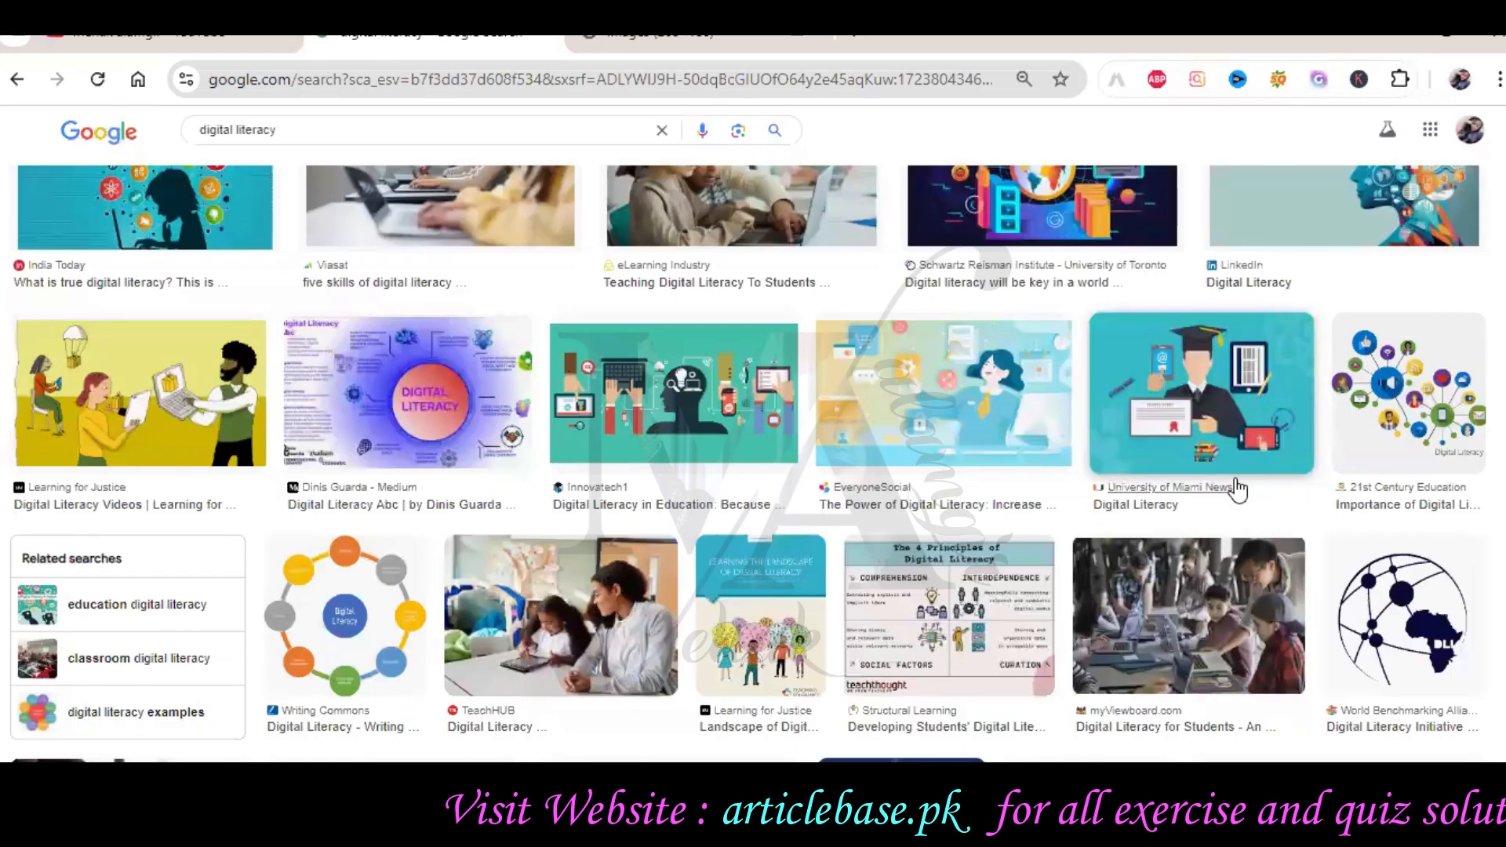
pyautogui.scroll(-4, 1237, 488)
pyautogui.scroll(-2, 1237, 488)
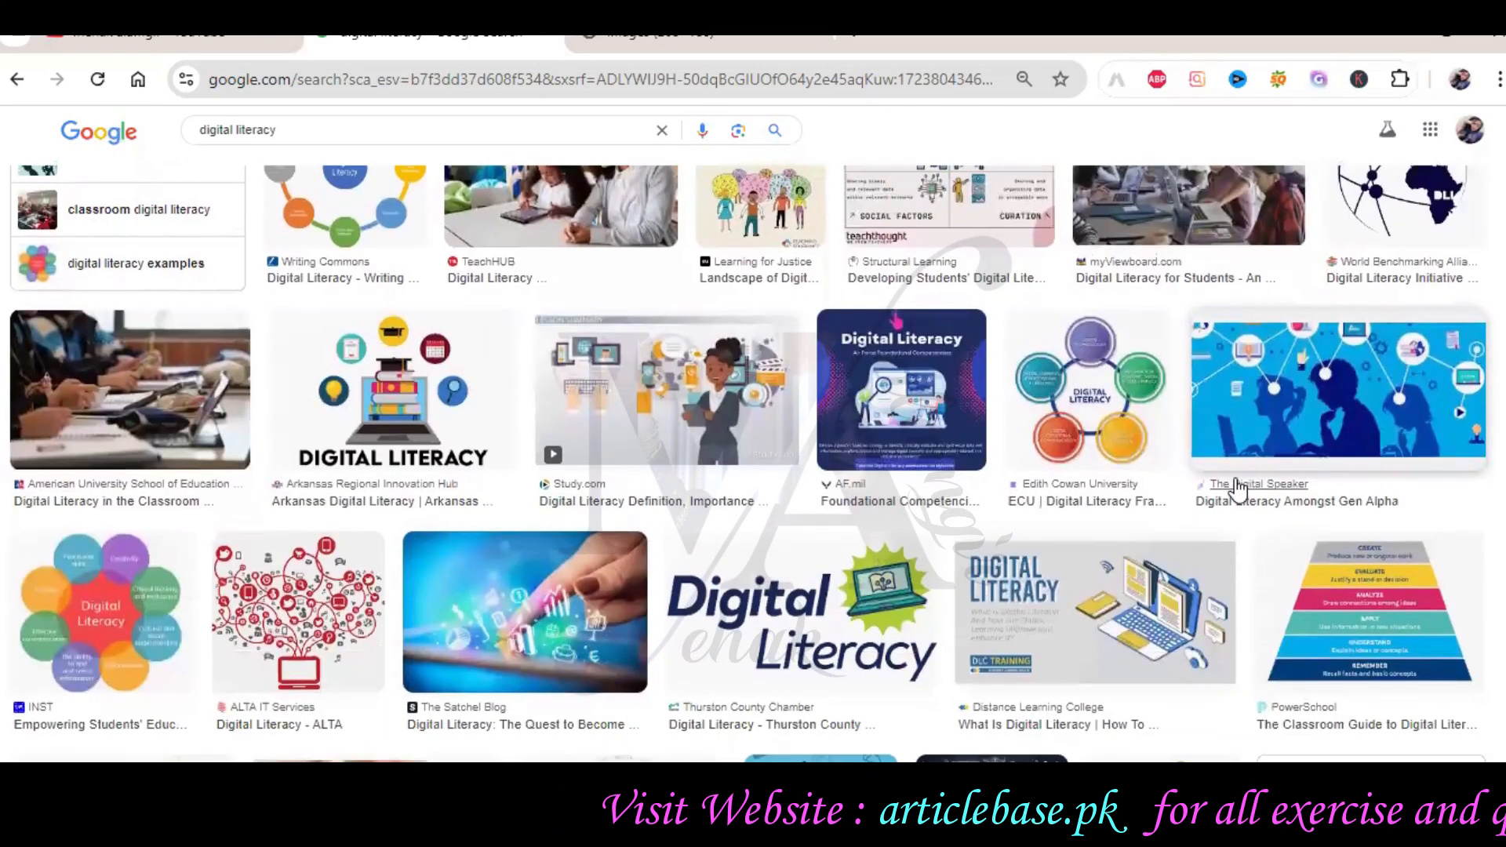
pyautogui.scroll(-2, 779, 445)
pyautogui.click(392, 344)
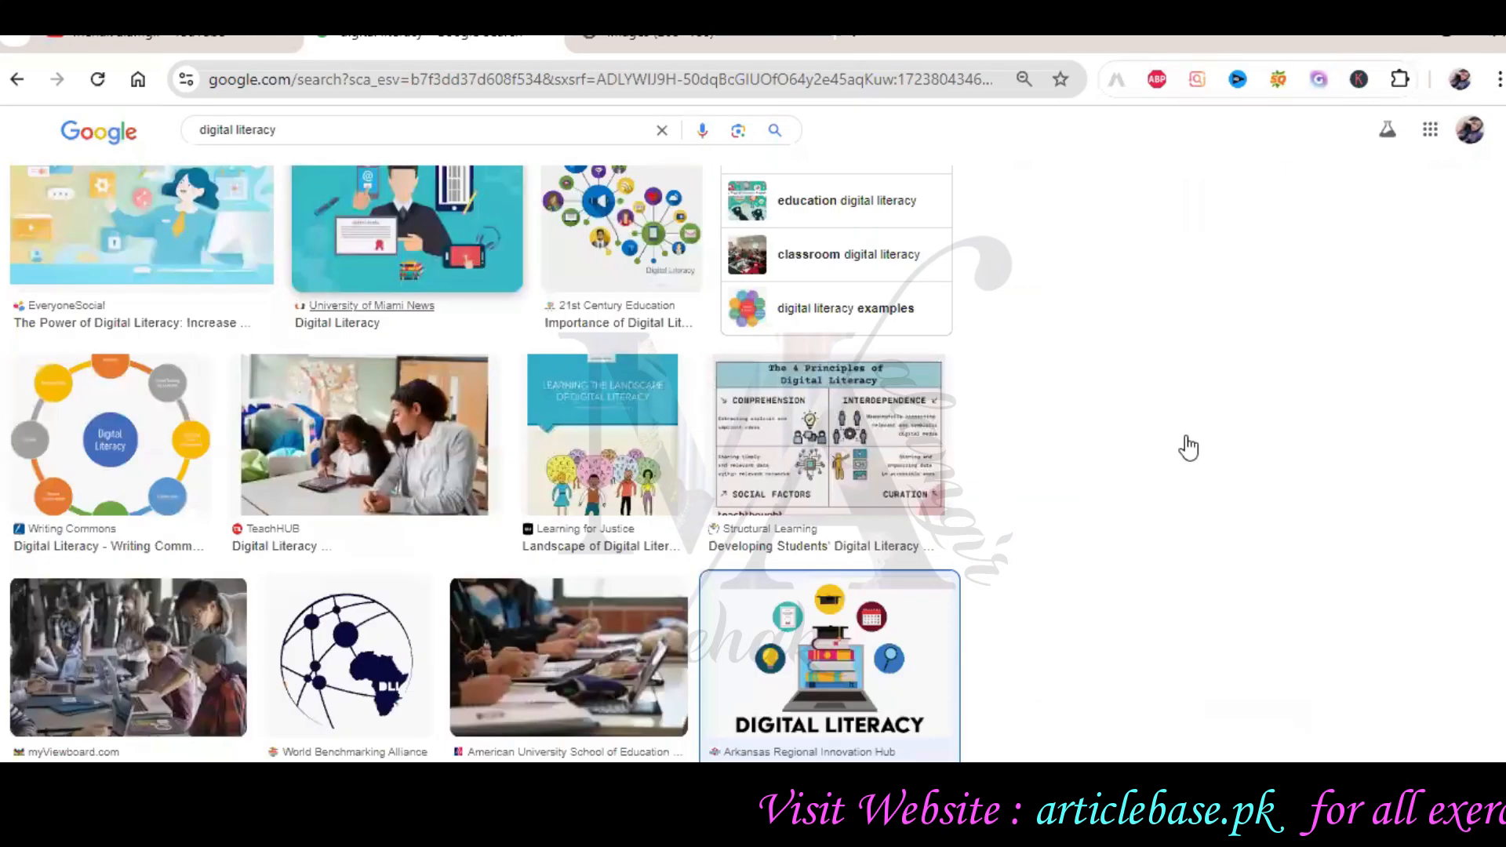
pyautogui.rightClick(1295, 363)
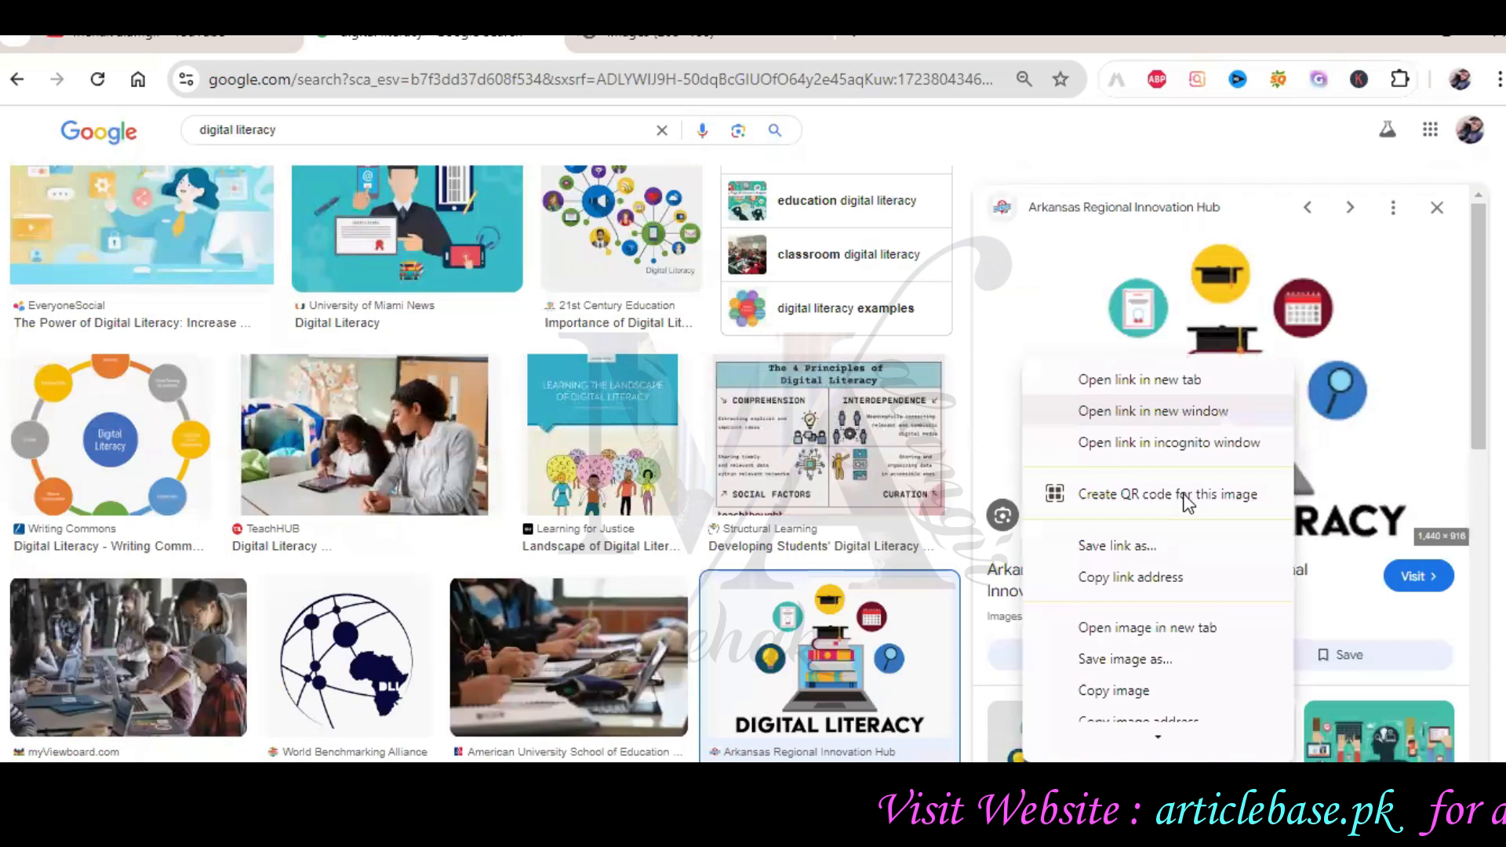
pyautogui.click(1250, 629)
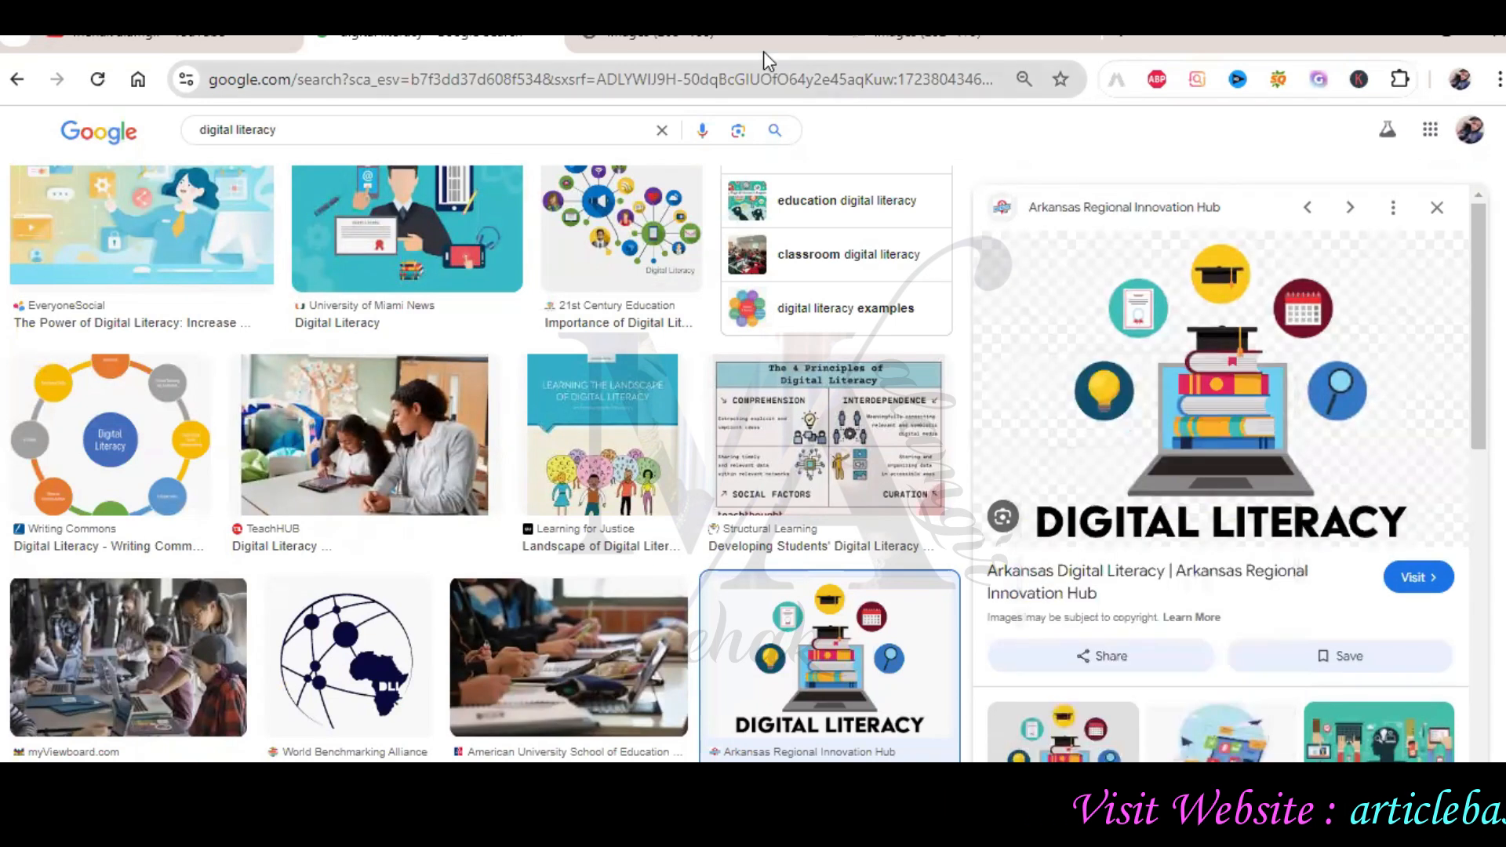
pyautogui.click(770, 47)
pyautogui.click(839, 45)
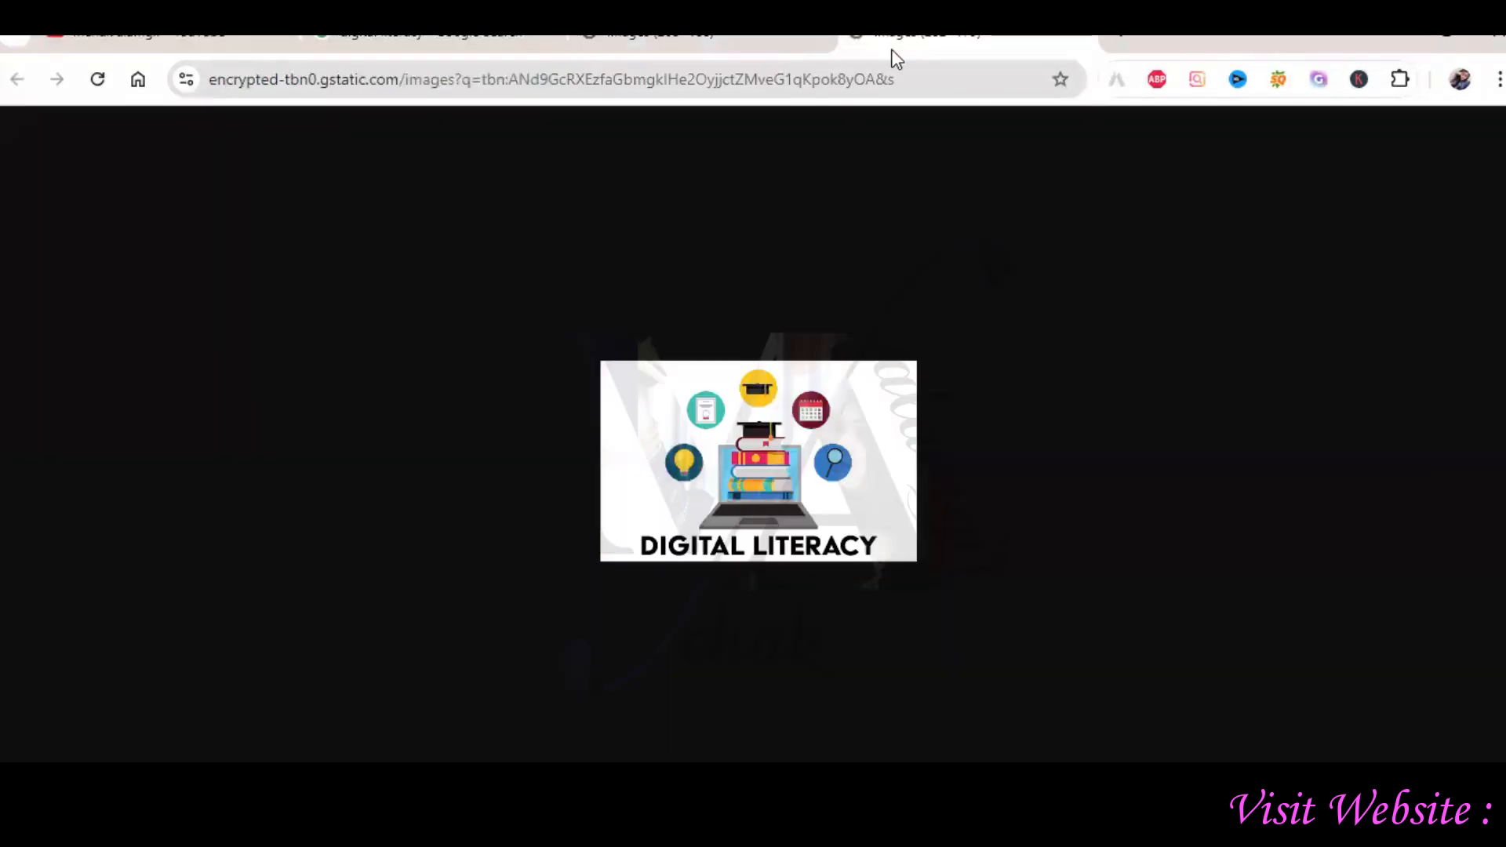
# Compare the two opened digital literacy images and save the laptop-and-books one to the Desktop as a PNG named images
pyautogui.click(756, 48)
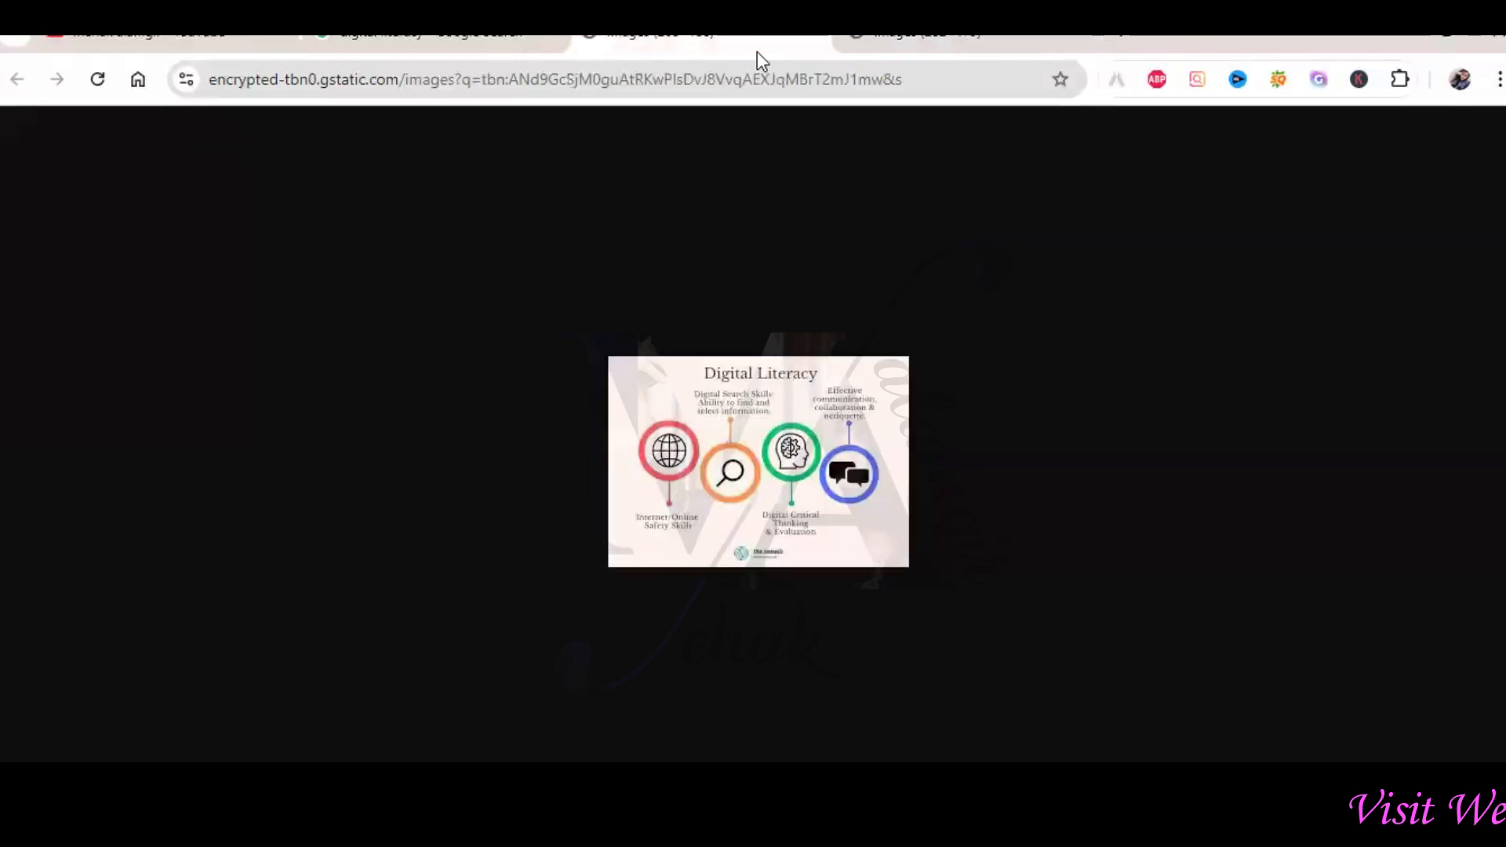
pyautogui.click(904, 49)
pyautogui.rightClick(866, 404)
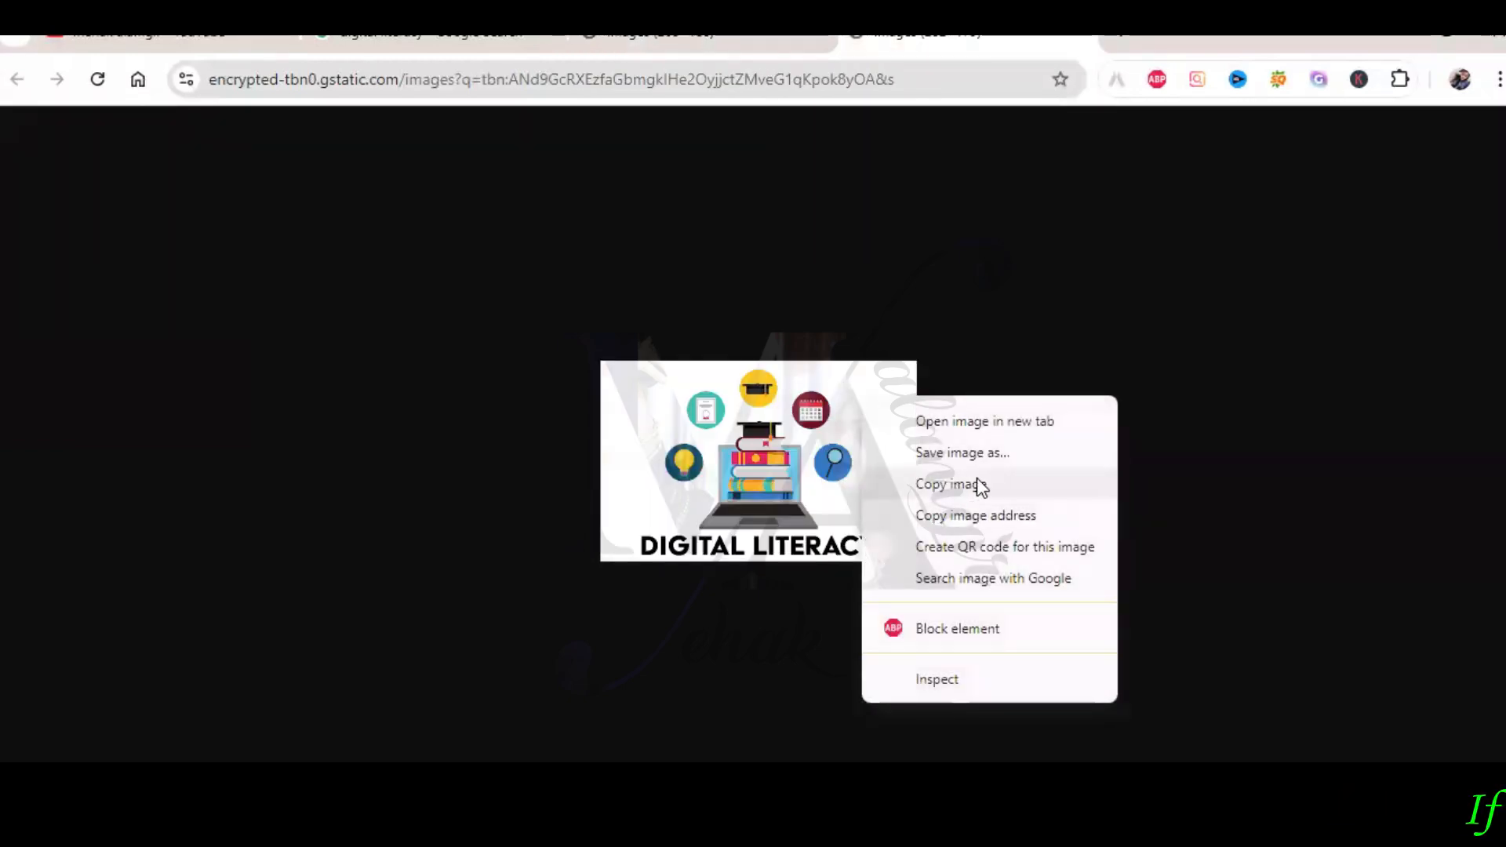
pyautogui.click(1028, 455)
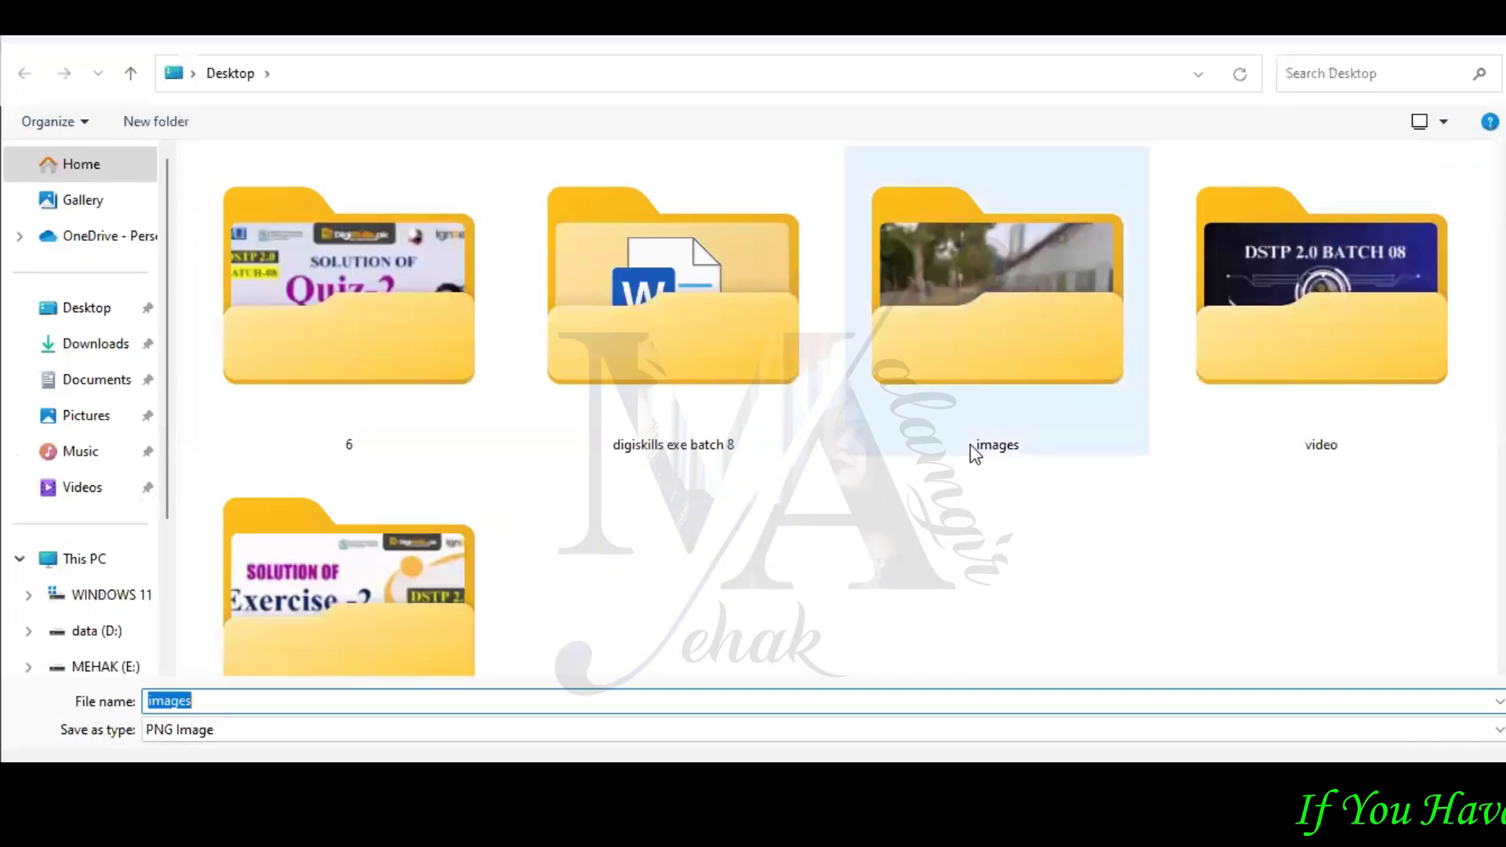
pyautogui.click(1320, 786)
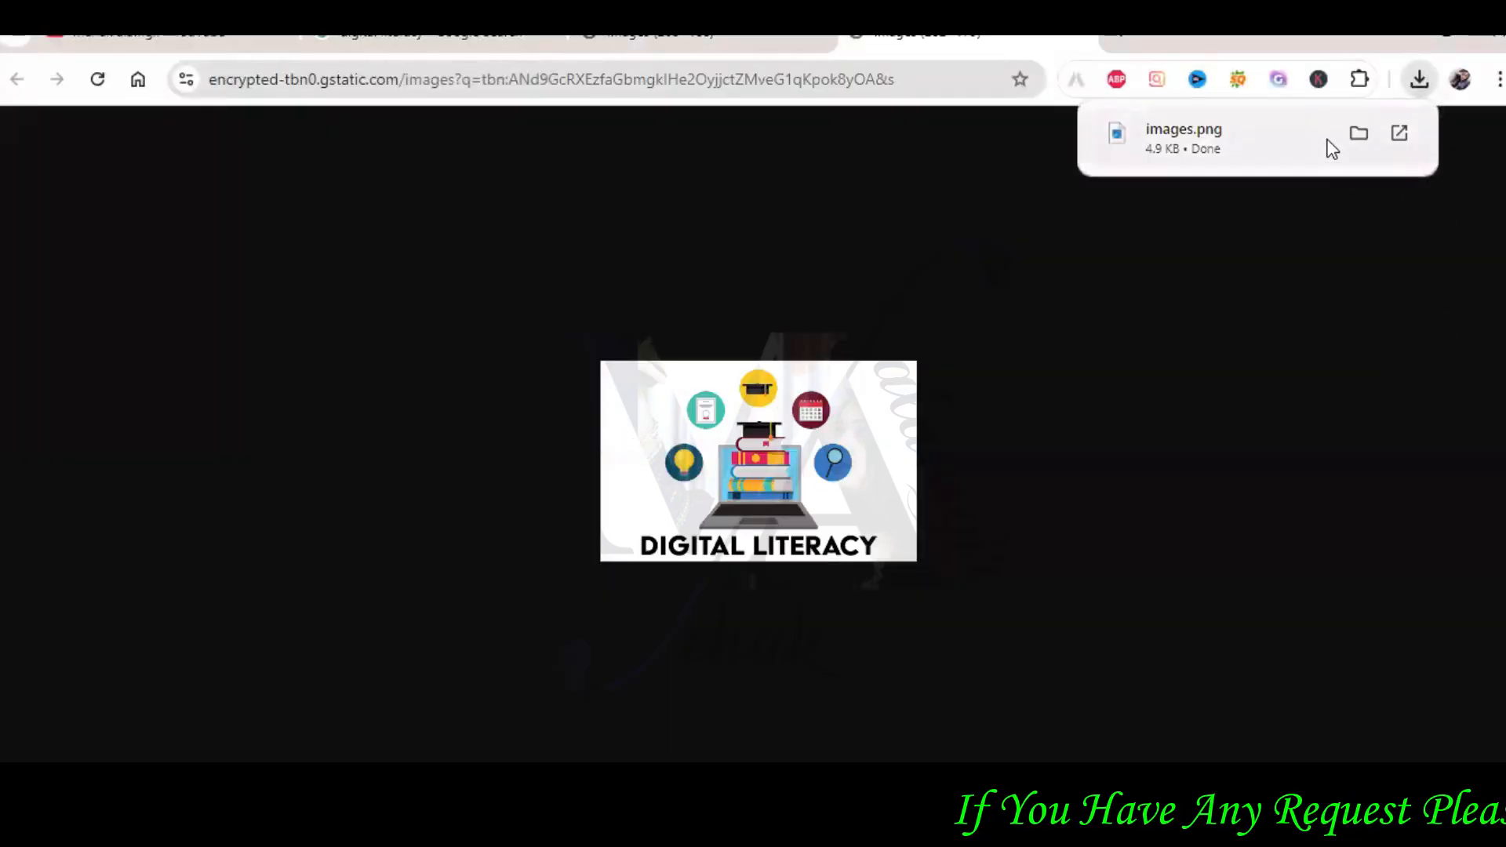
# Switch to the Word document and insert the images picture from the Desktop below the Importance of Skillset table
pyautogui.hotkey('alt', 'Tab')
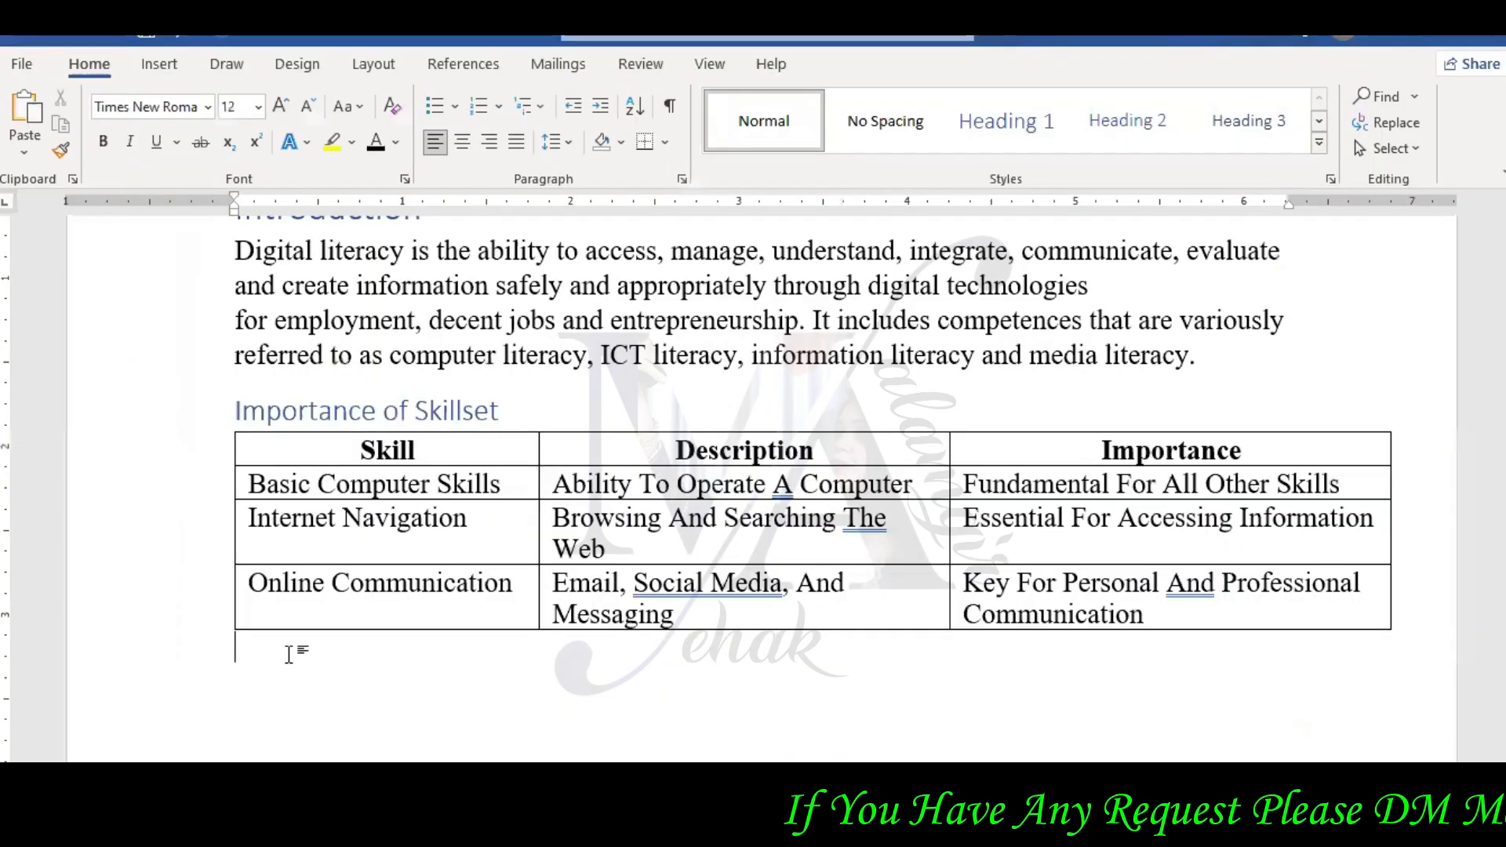
pyautogui.click(157, 67)
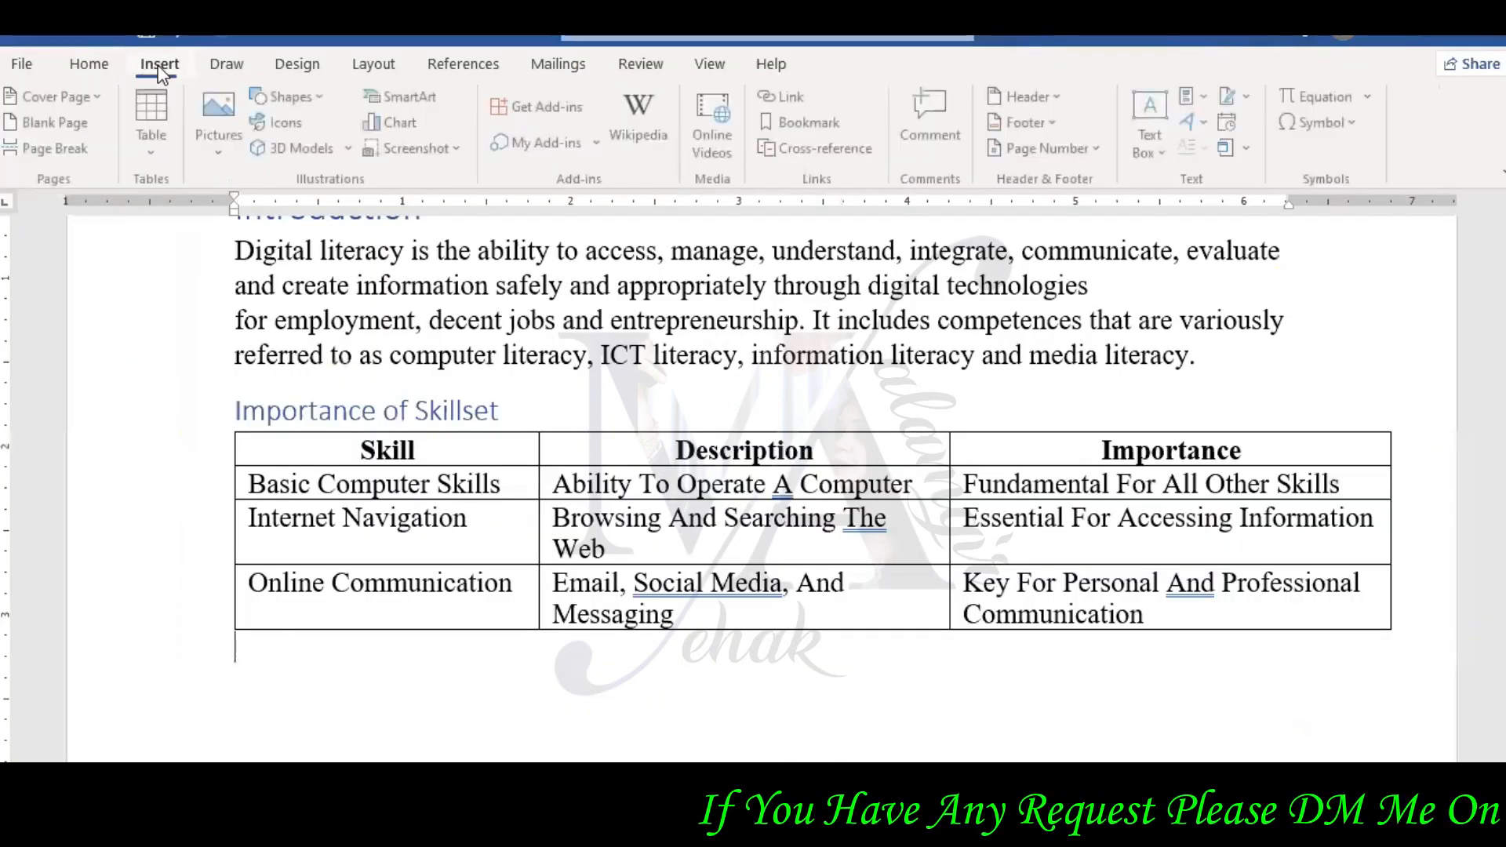
pyautogui.click(215, 159)
pyautogui.click(278, 217)
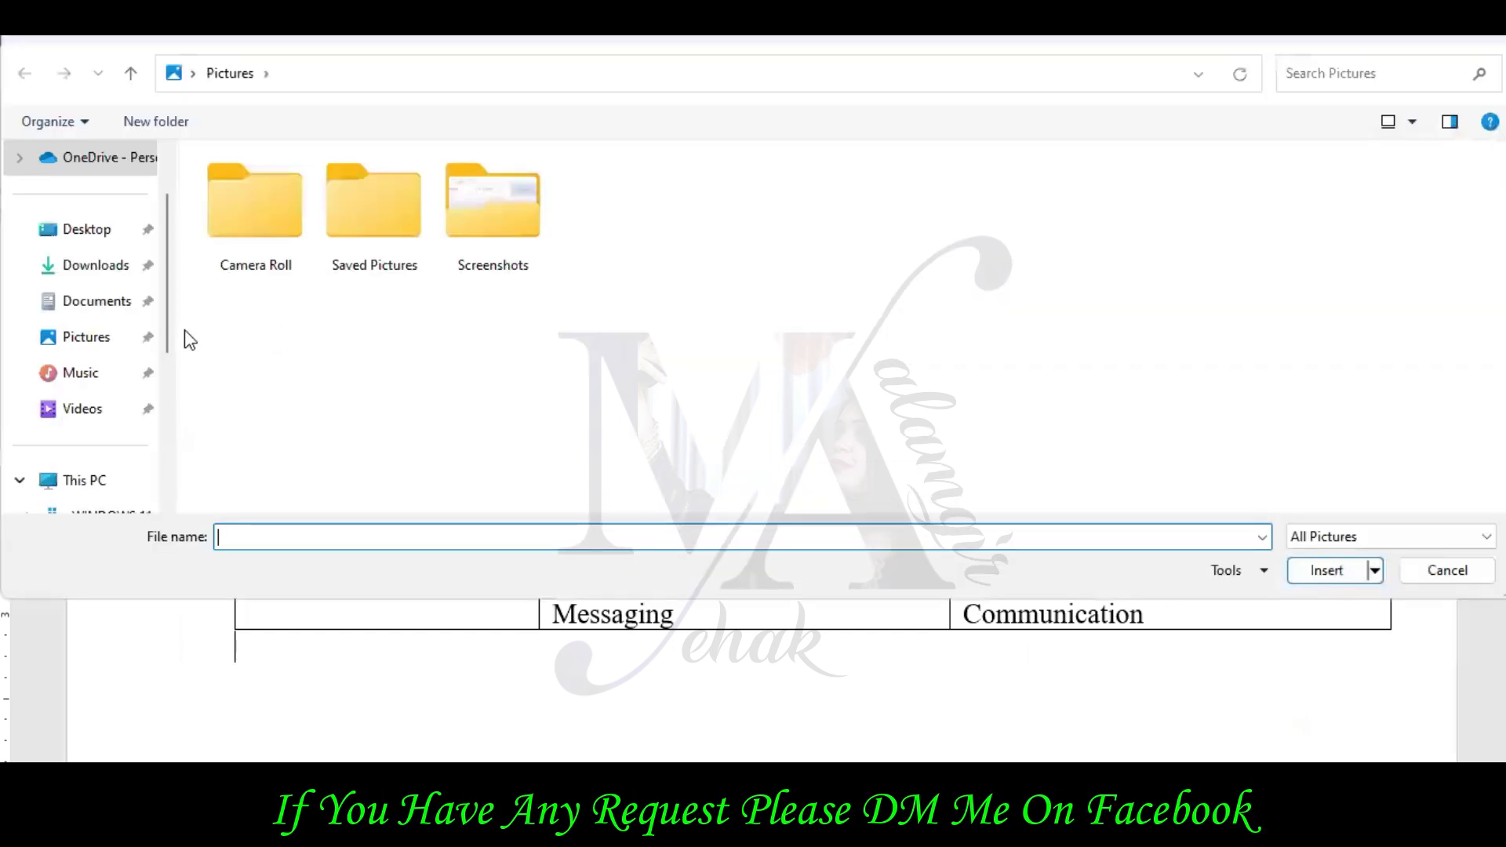
pyautogui.scroll(-3, 117, 460)
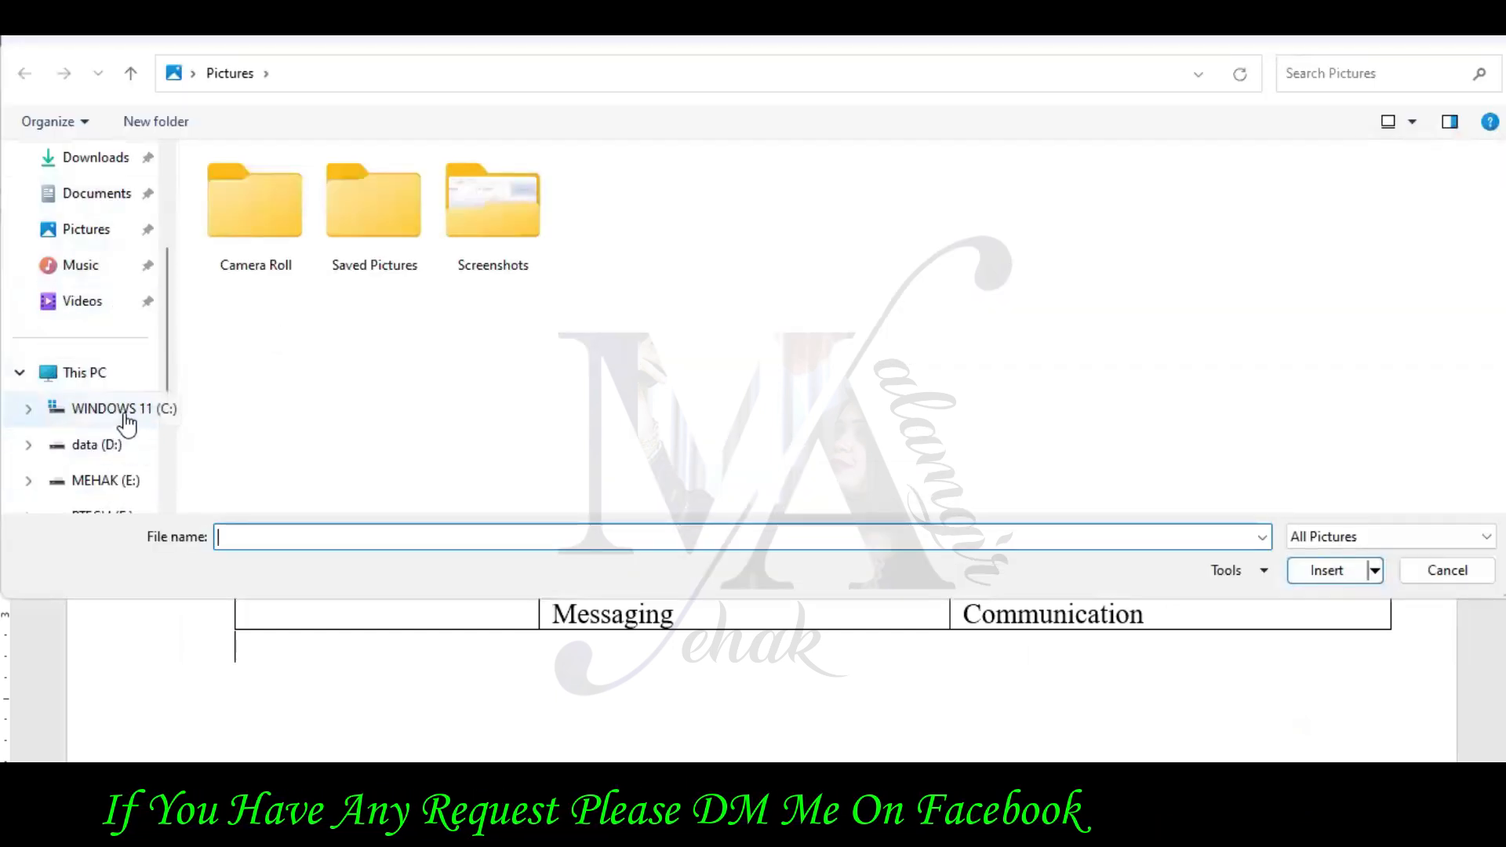
pyautogui.scroll(3, 126, 423)
pyautogui.click(104, 235)
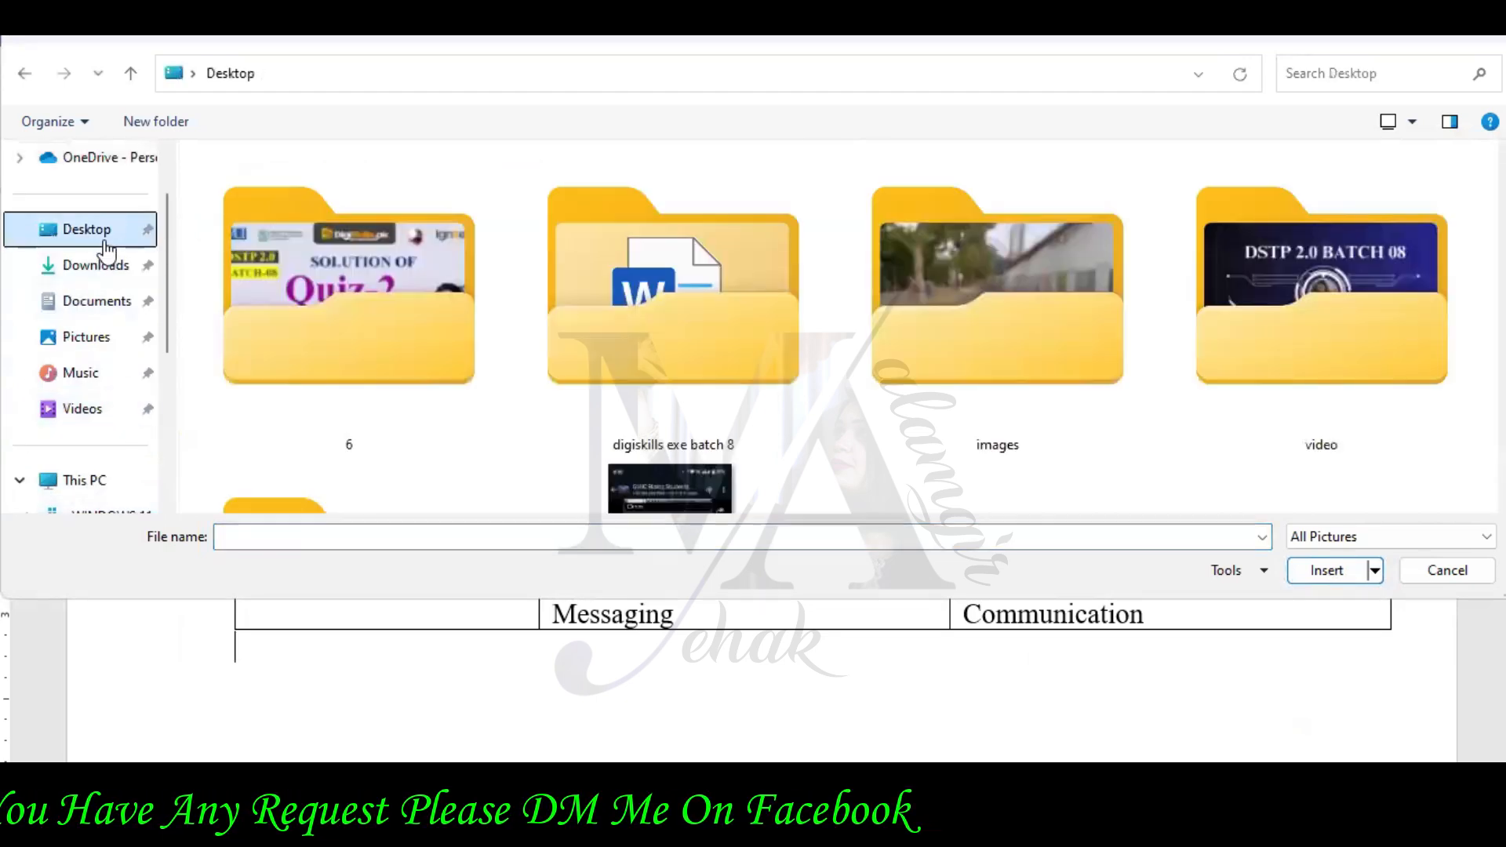
pyautogui.scroll(-15, 780, 437)
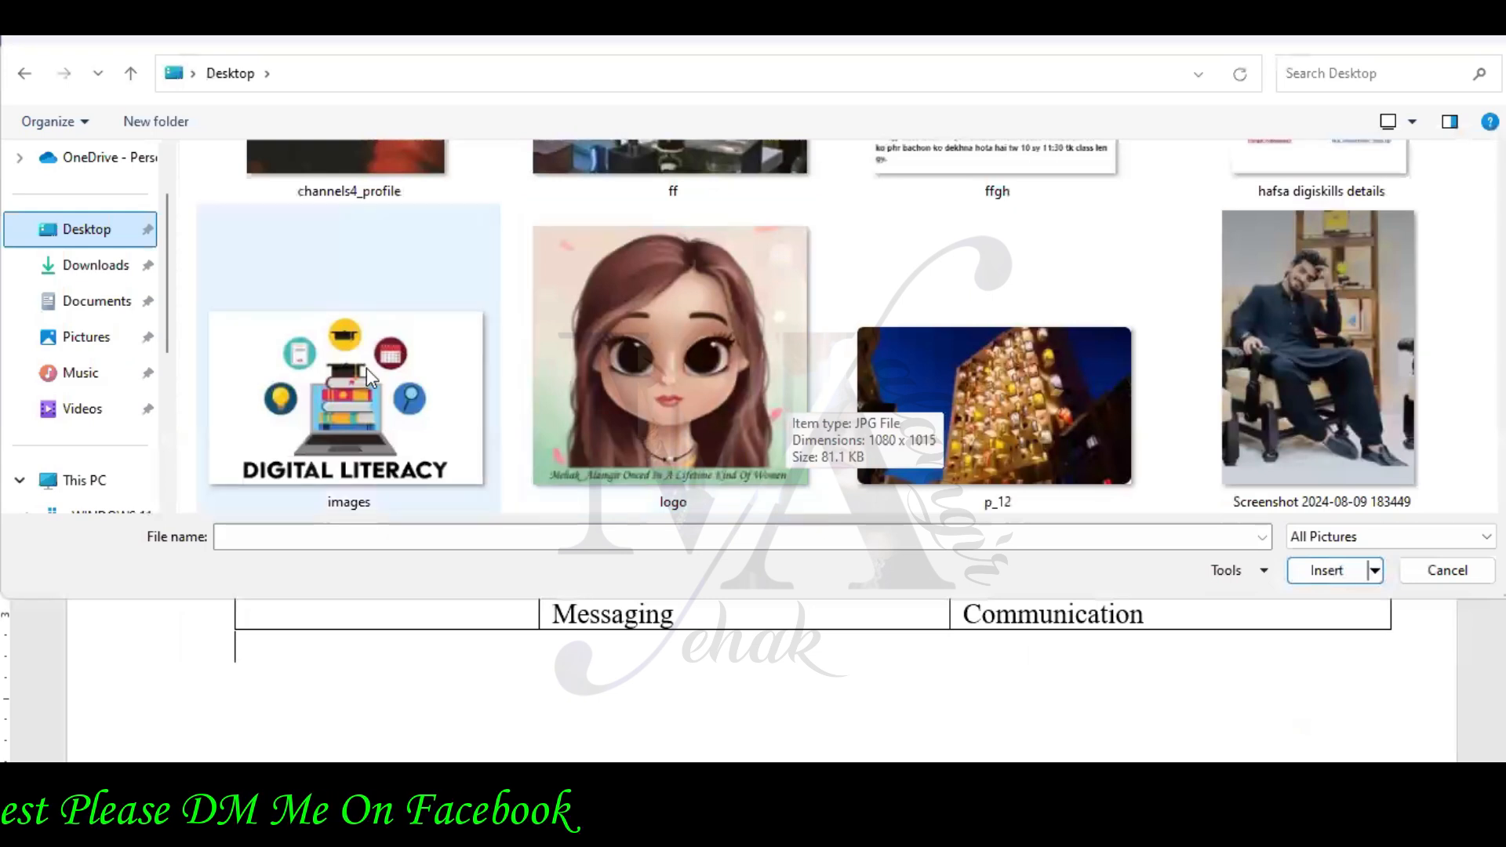
pyautogui.click(463, 378)
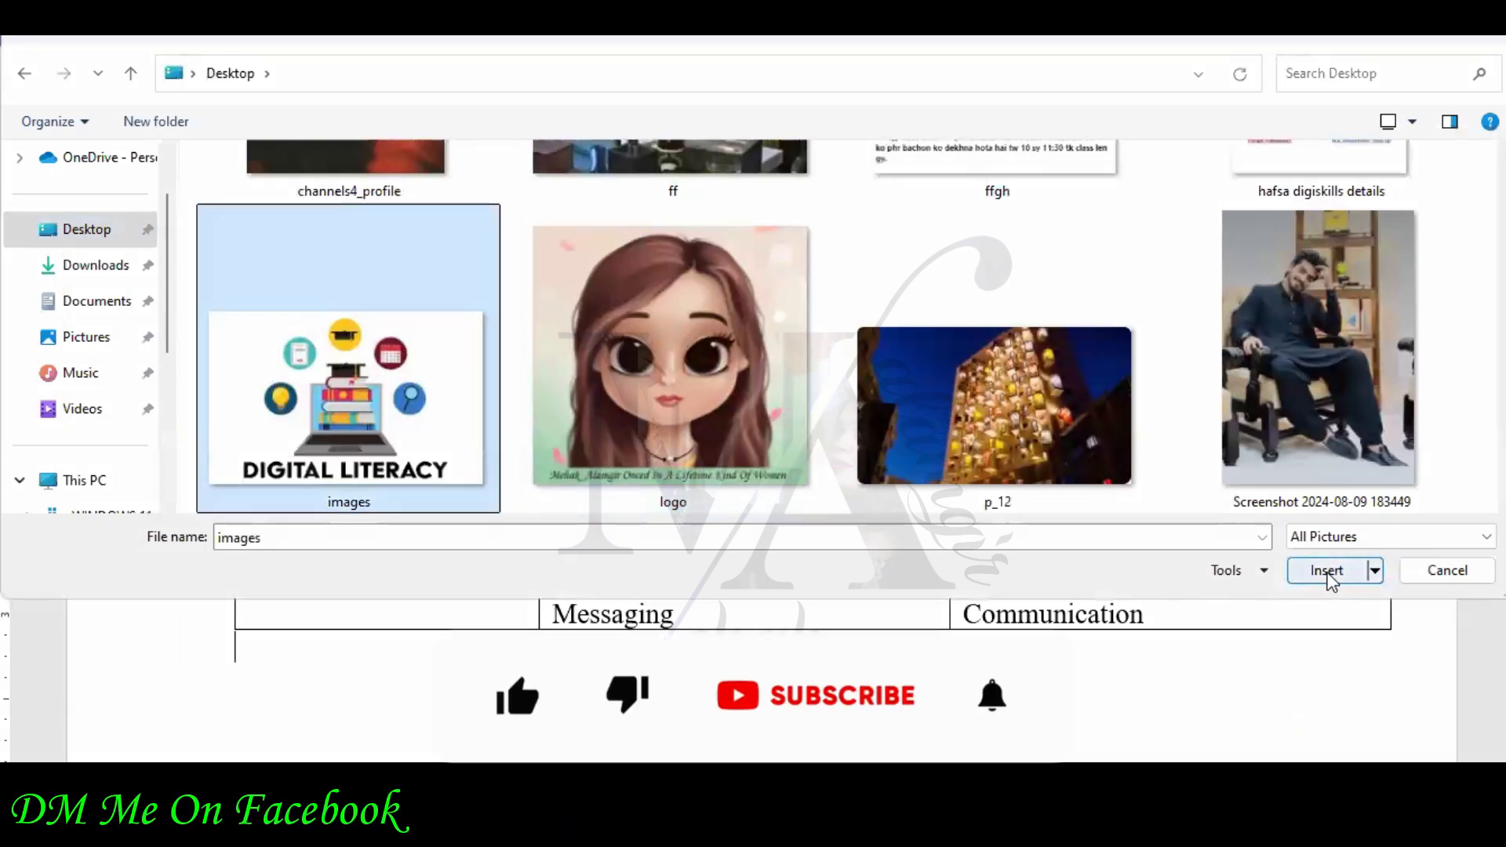
pyautogui.click(1325, 570)
pyautogui.click(922, 552)
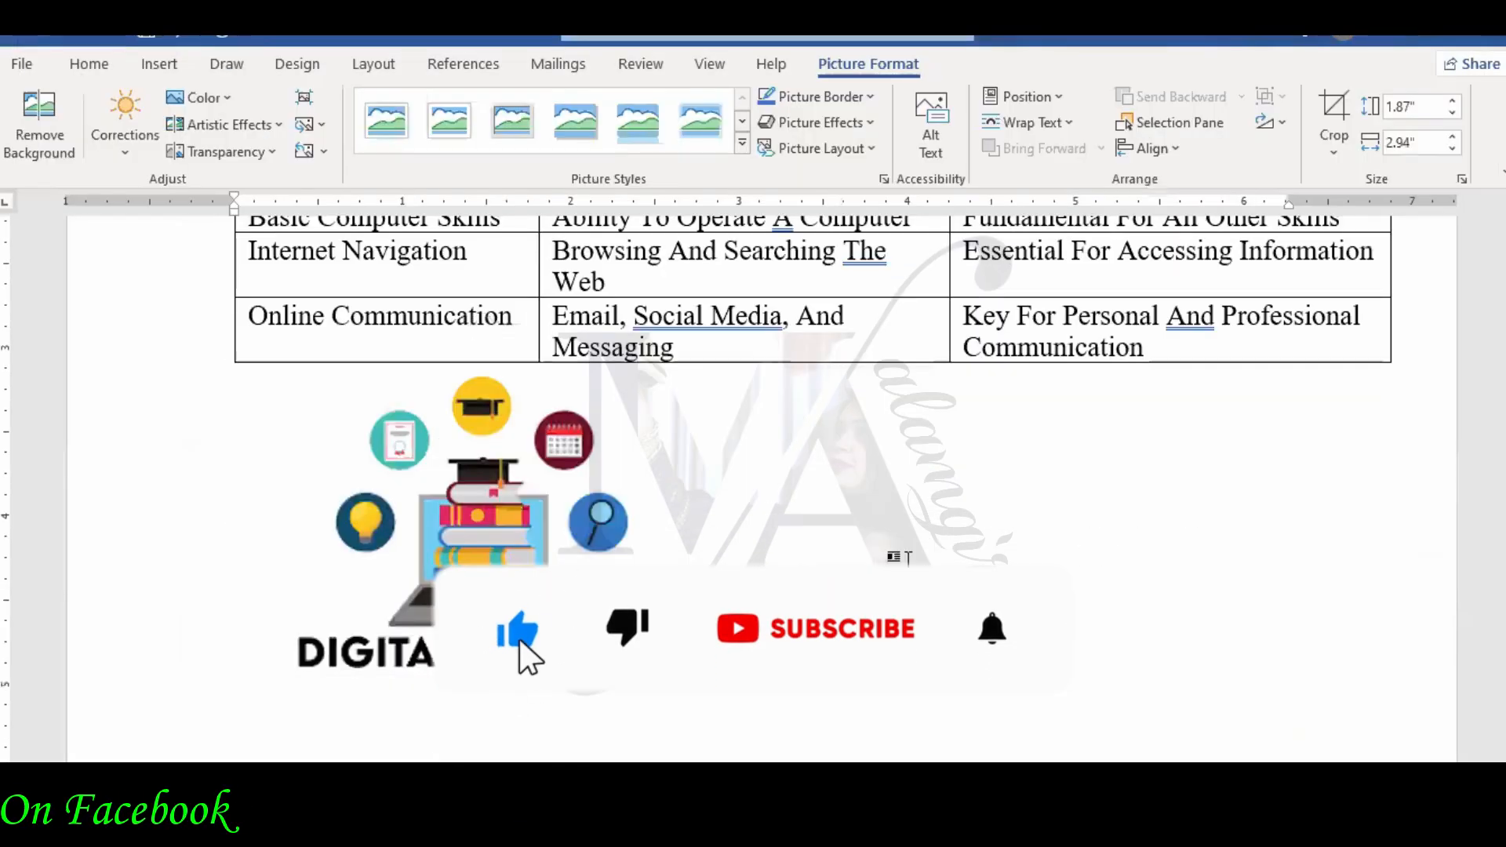
# Capture a new Snipping Tool screenshot of the digital literacy picture below the skillset table
pyautogui.scroll(-2, 923, 555)
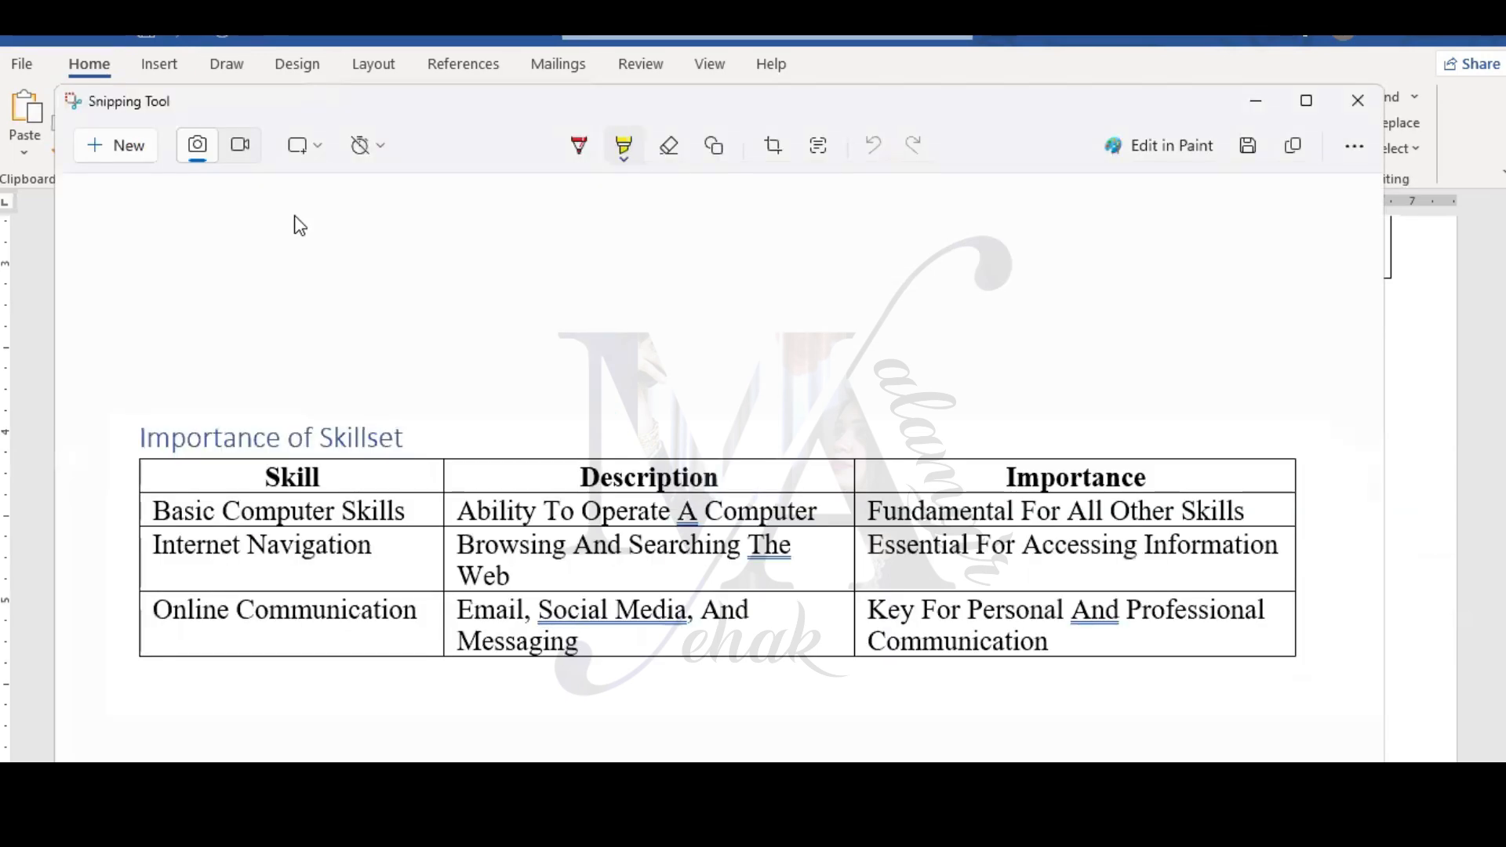
pyautogui.click(125, 146)
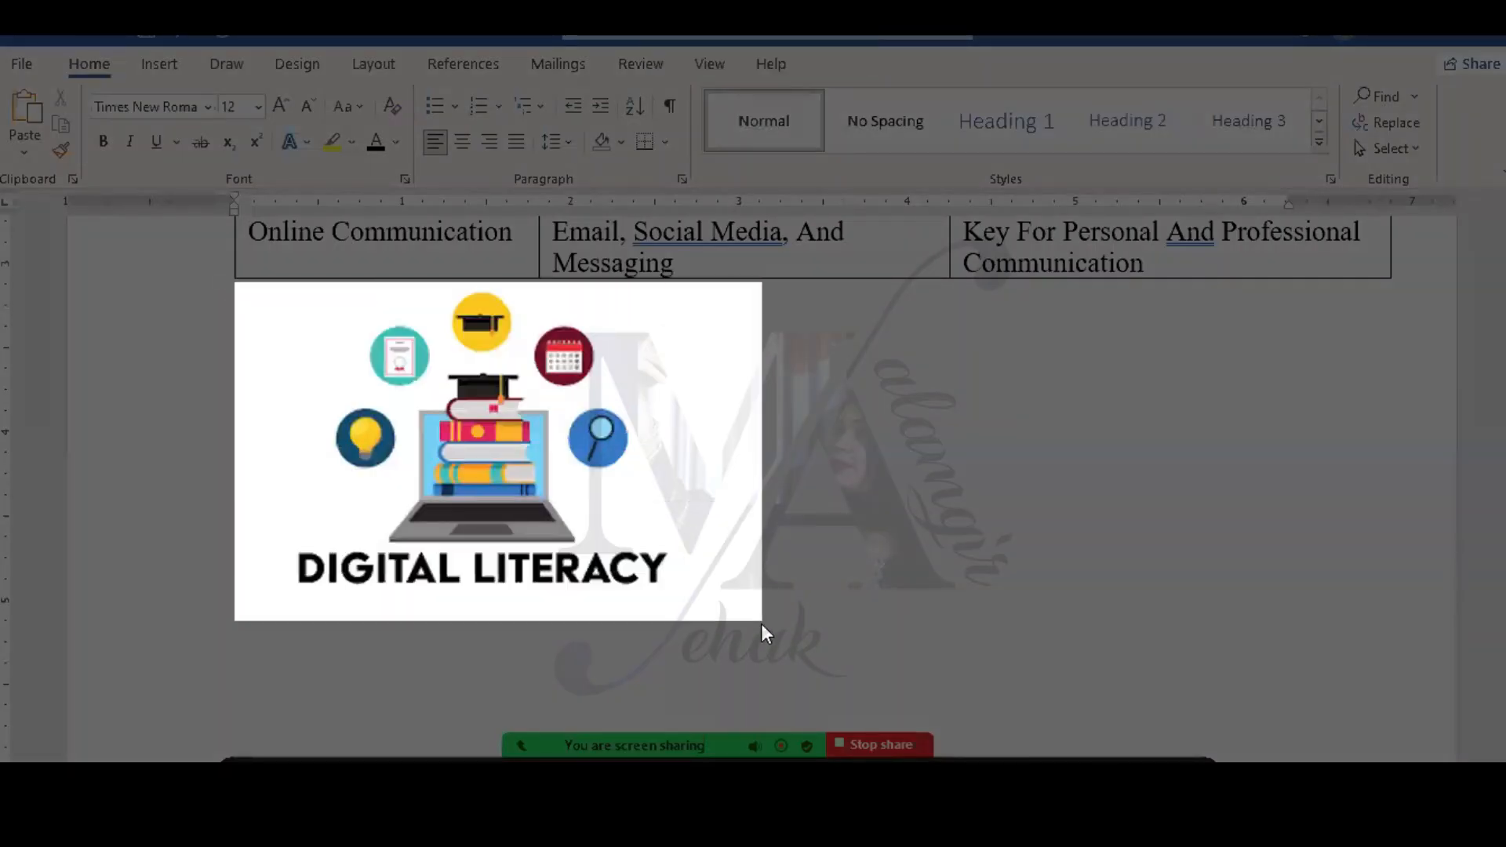